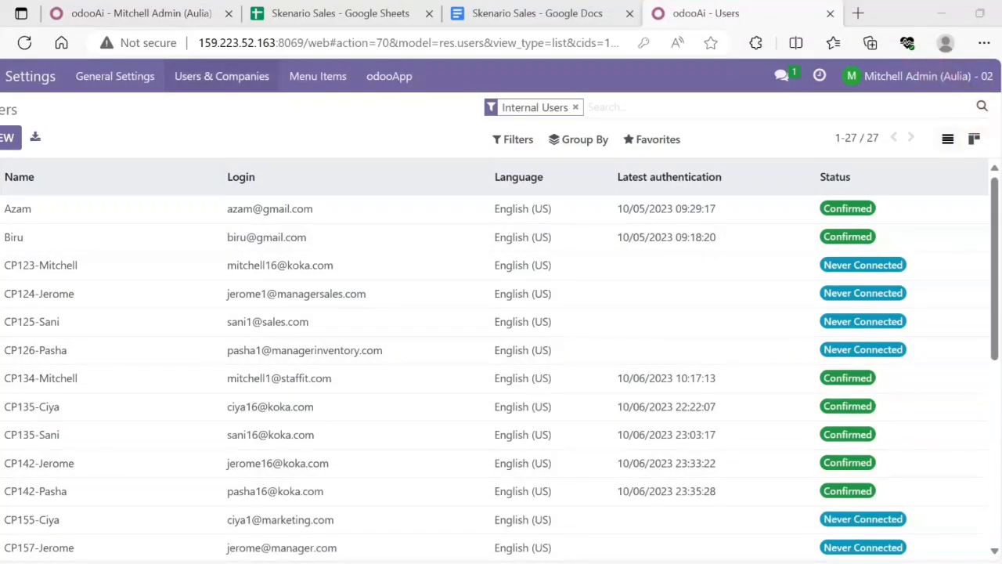
- Open the Users list and start importing records into it
left_click(222, 76)
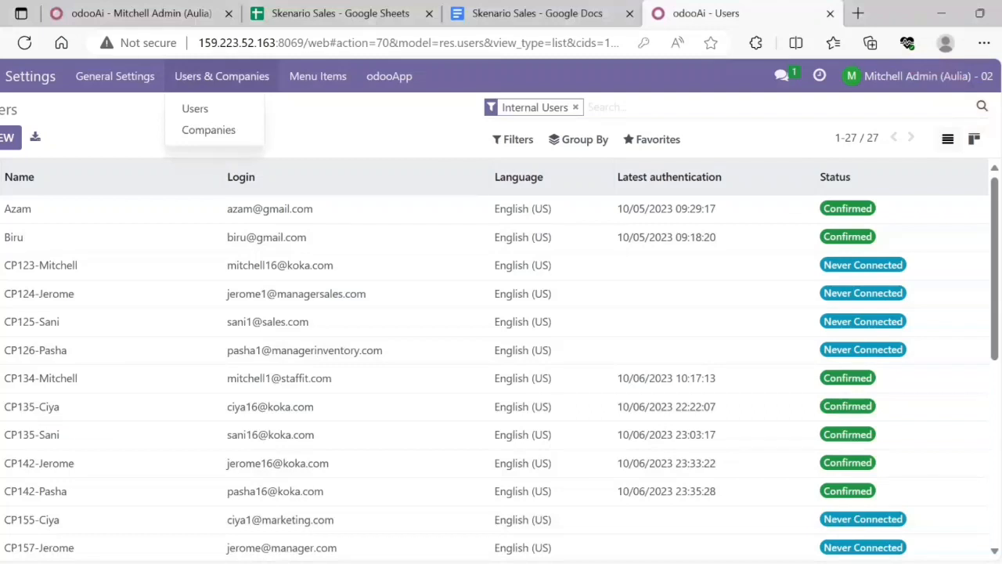
left_click(233, 115)
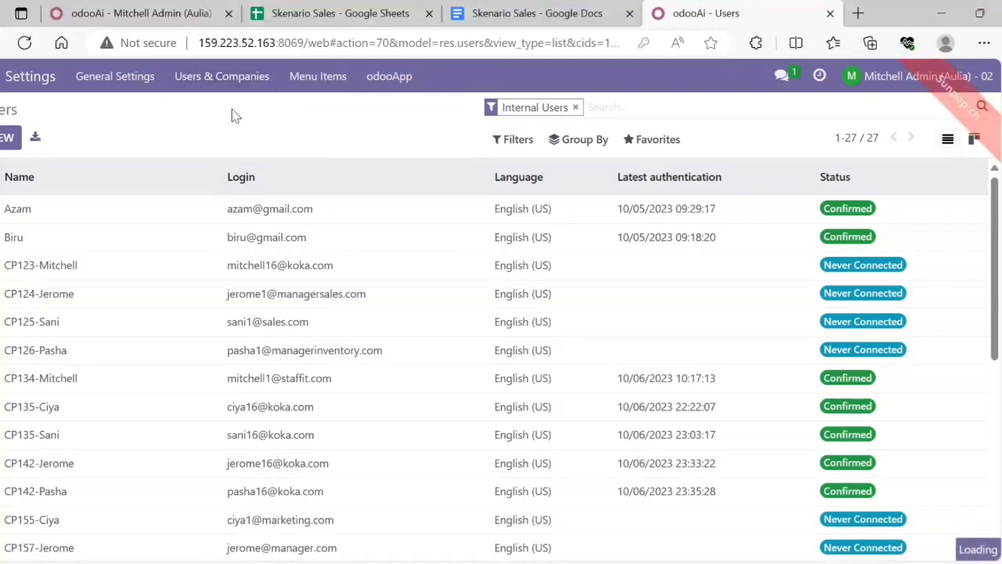
left_click(642, 144)
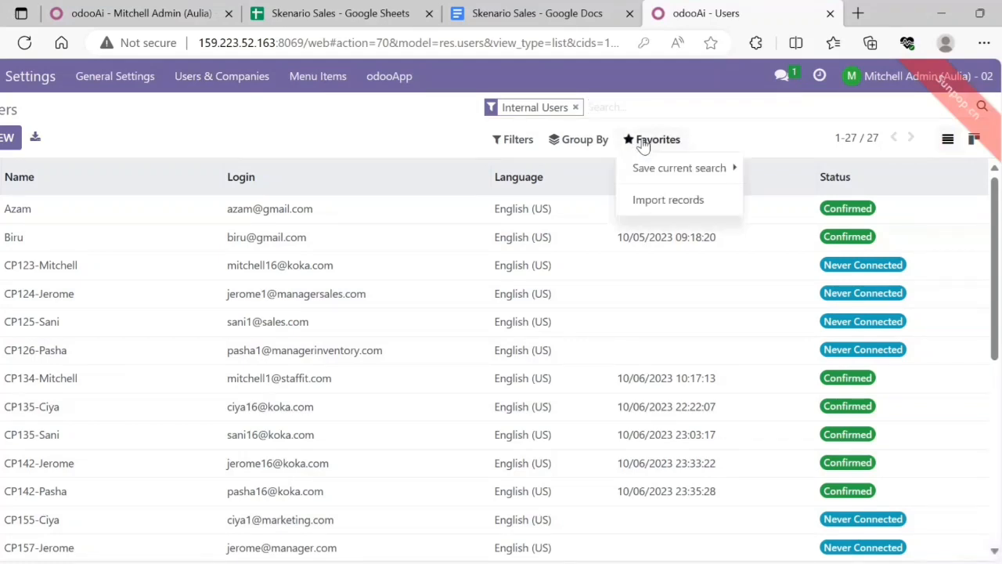
left_click(663, 205)
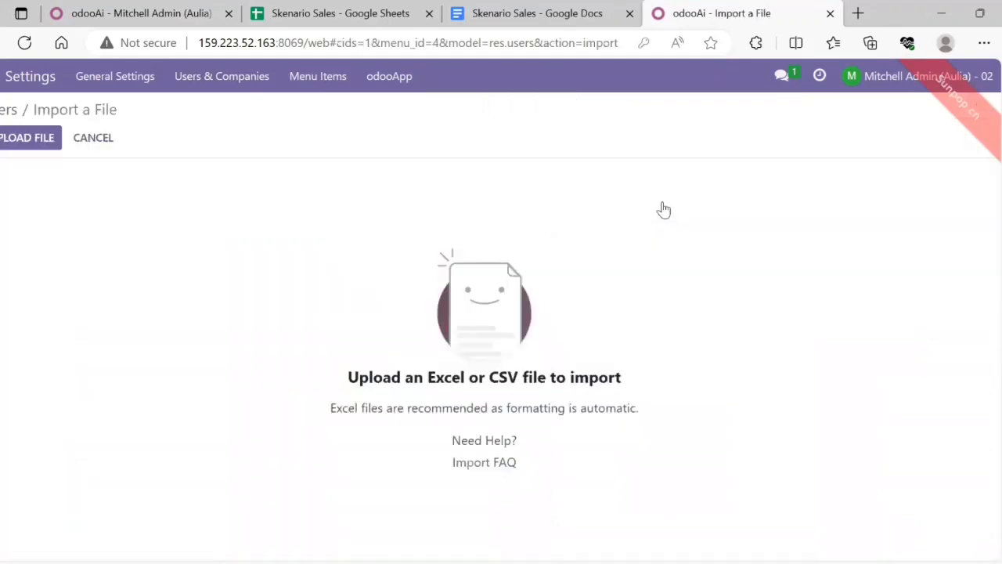
- Upload the file Skenario Sales 2.xlsx for the user import and test it
left_click(28, 151)
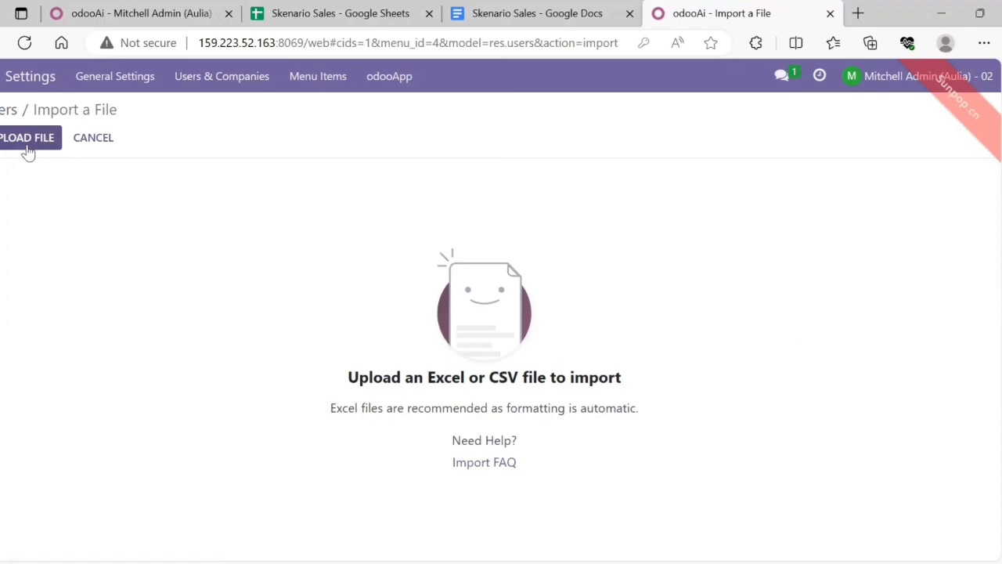
left_click(130, 161)
double_click(130, 161)
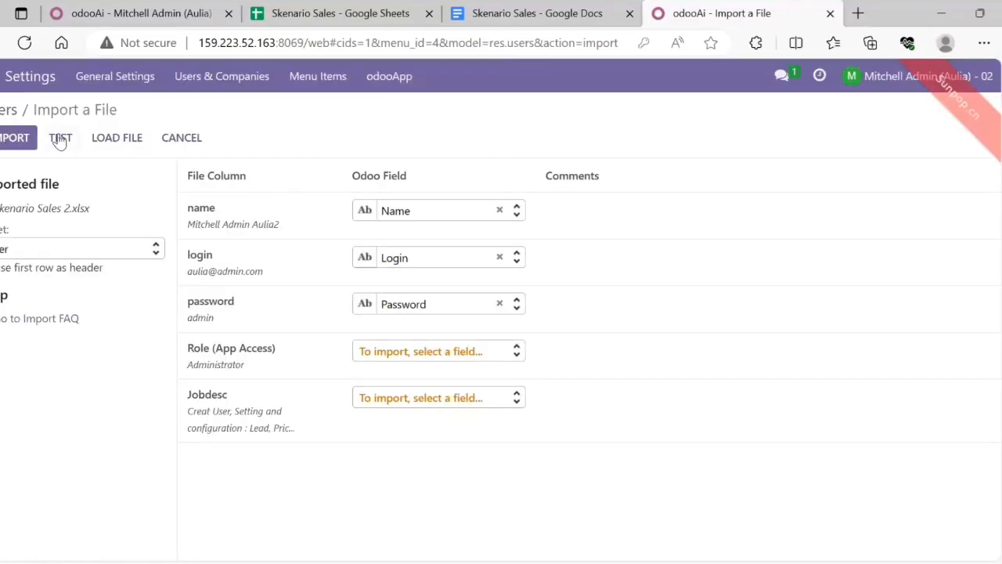
left_click(59, 139)
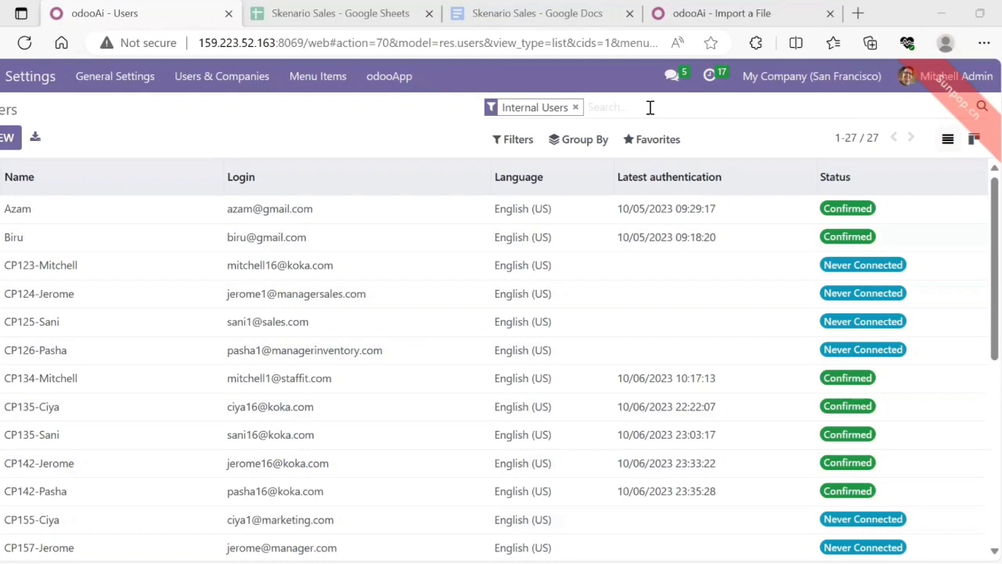
- Search the Users list for "02" and view the access rights of the first matching user
left_click(650, 107)
left_click(633, 104)
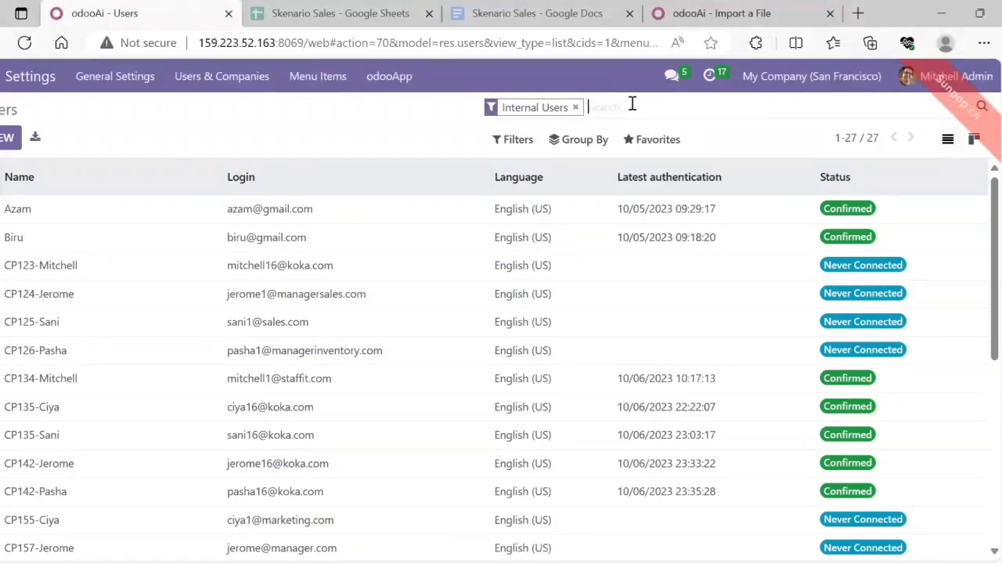
type("02")
key("Return")
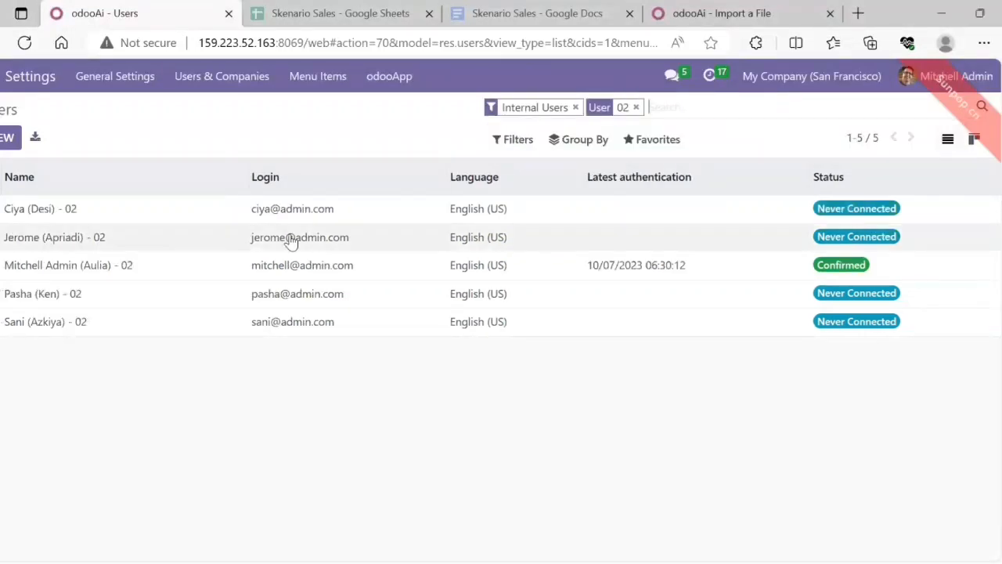
left_click(210, 213)
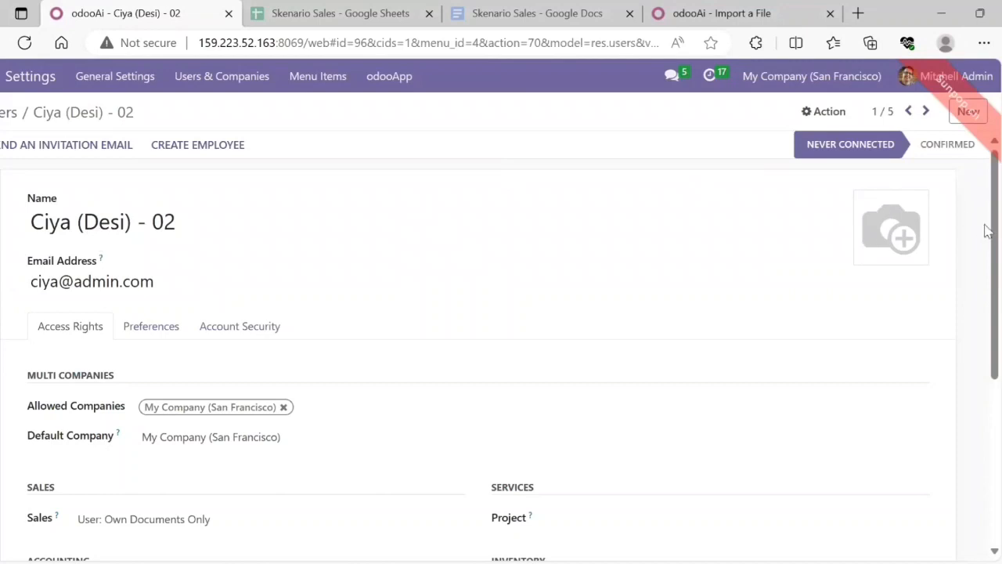
left_click_drag(991, 242, 995, 422)
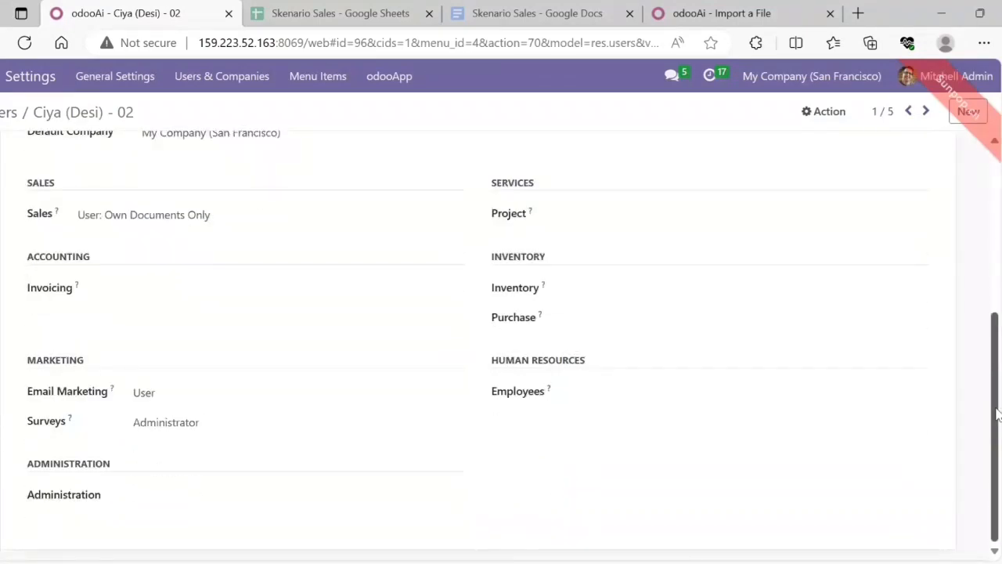
- Switch to the Skenario Sales spreadsheet and read across the administrator user's row in the Security Matrix sheet
left_click(344, 22)
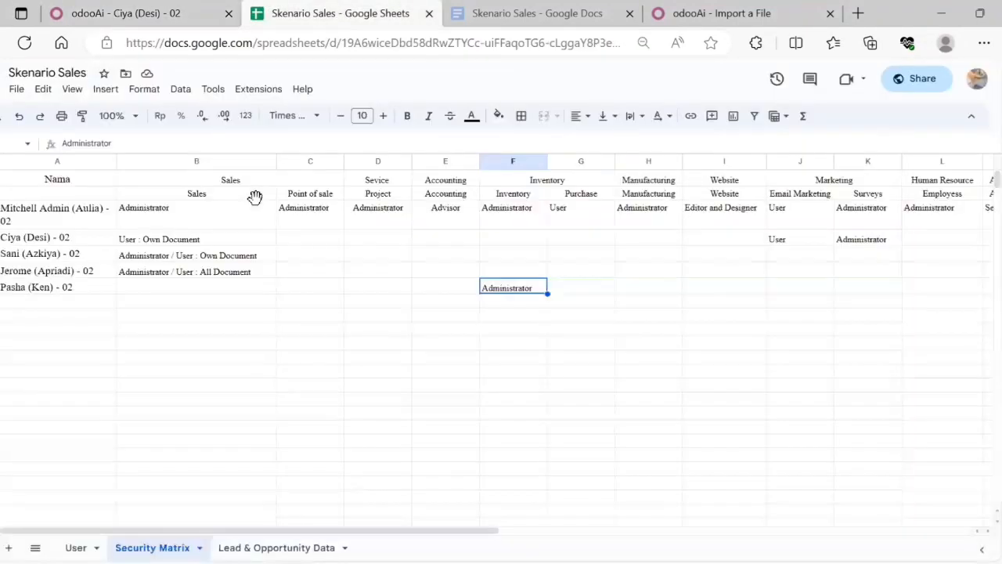
left_click(63, 219)
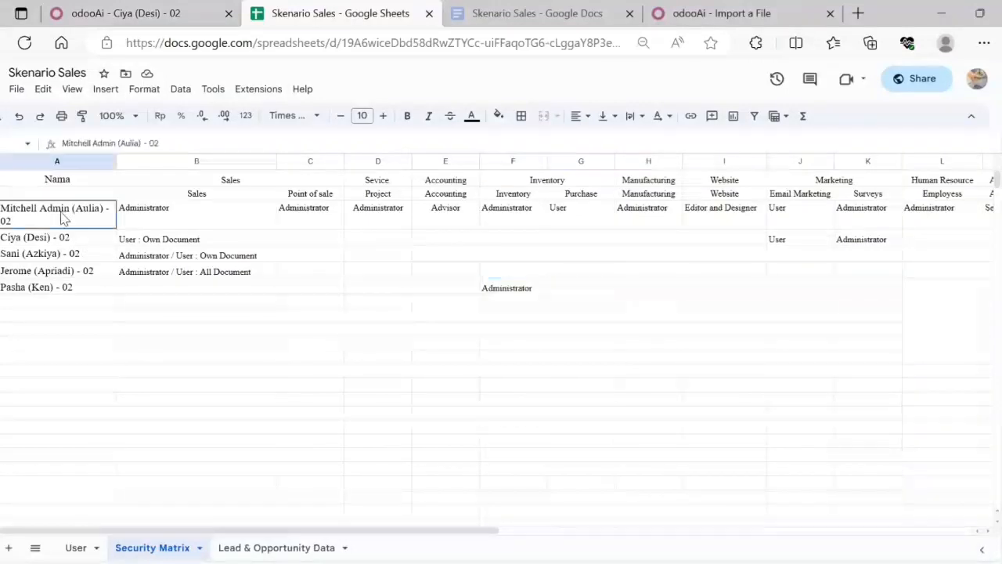
key("Right")
key("Right")
key("Right")
key("Right")
key("Right")
key("Right")
key("Right")
key("Right")
key("Right")
key("Right")
key("Right")
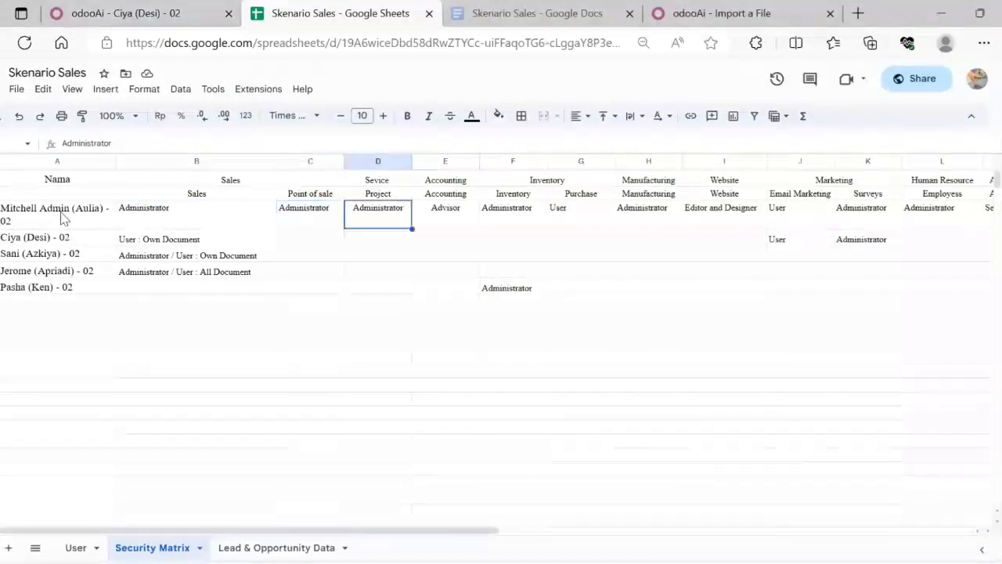
- Examine the remaining users' rows in the Security Matrix, including the Email Marketing and Surveys rights of the second user
key("Down")
key("Left")
key("Left")
key("Left")
key("Left")
key("Left")
key("Left")
key("Left")
key("Left")
key("Left")
key("Left")
key("Left")
key("Left")
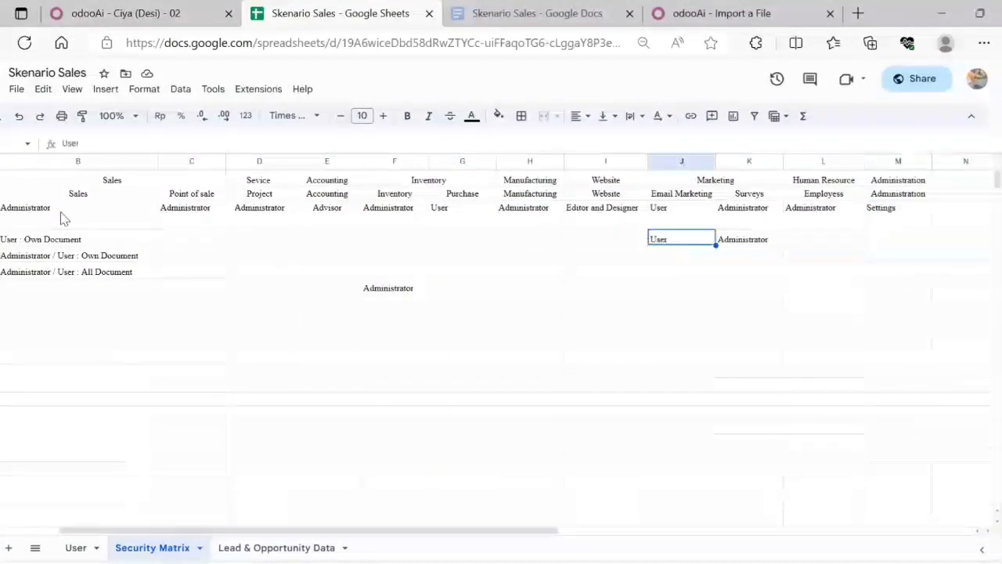
key("Right")
key("Down")
key("Down")
key("Down")
key("Right")
key("Right")
key("Right")
key("Right")
- Go to the second user record in Odoo and compare its access rights with that user's row in the Security Matrix
left_click(121, 12)
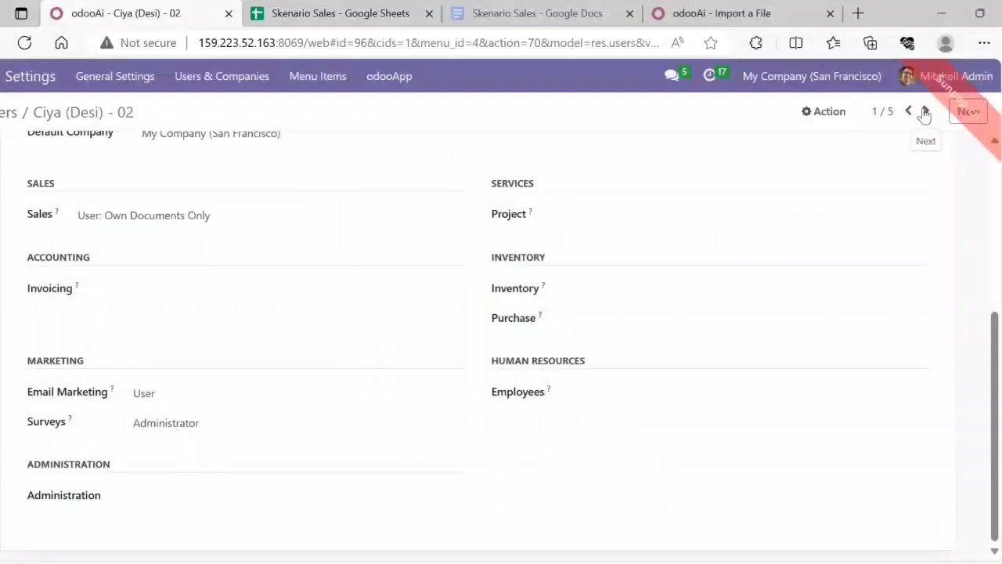
left_click(924, 107)
key("ctrl+Tab")
left_click(84, 276)
key("Right")
key("Right")
key("Right")
key("Right")
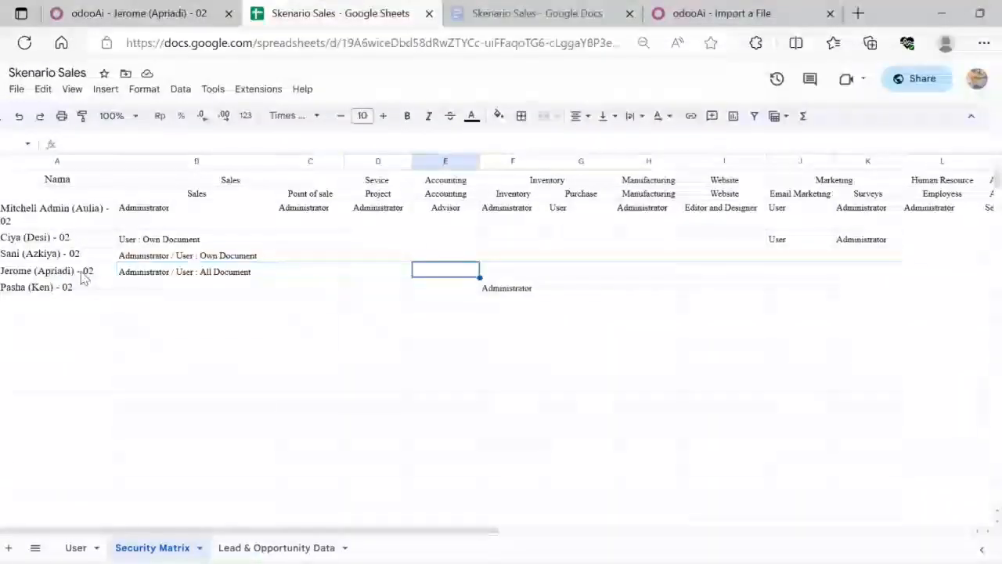
left_click(129, 13)
left_click(188, 218)
left_click(186, 284)
left_click(272, 15)
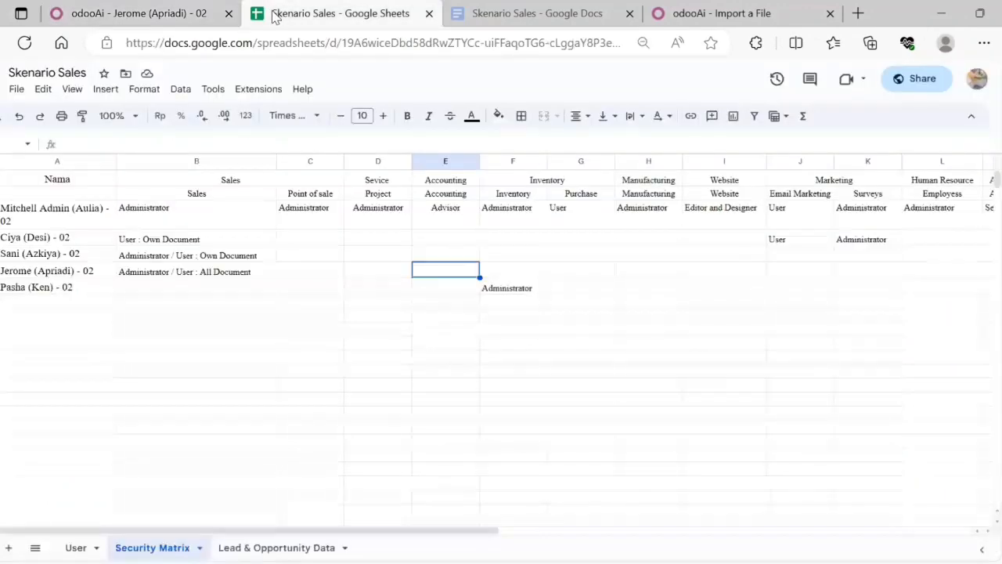
- Open the fourth user record in Odoo and compare its Inventory access with the Security Matrix
left_click(196, 13)
left_click(909, 110)
left_click_drag(994, 345, 946, 215)
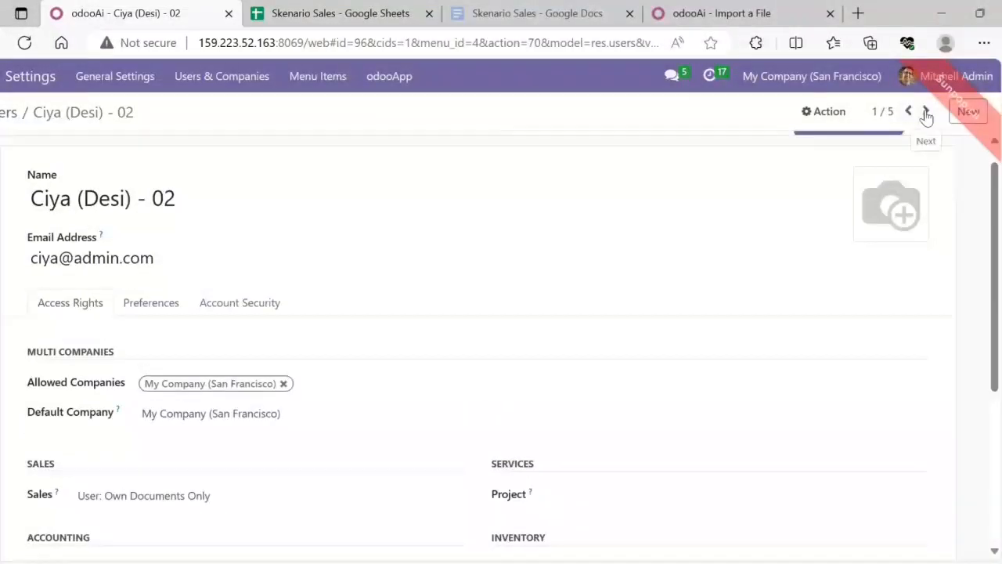
left_click(926, 112)
left_click(926, 112)
left_click(926, 112)
left_click_drag(994, 241, 981, 370)
left_click(341, 14)
left_click(492, 289)
left_click(188, 14)
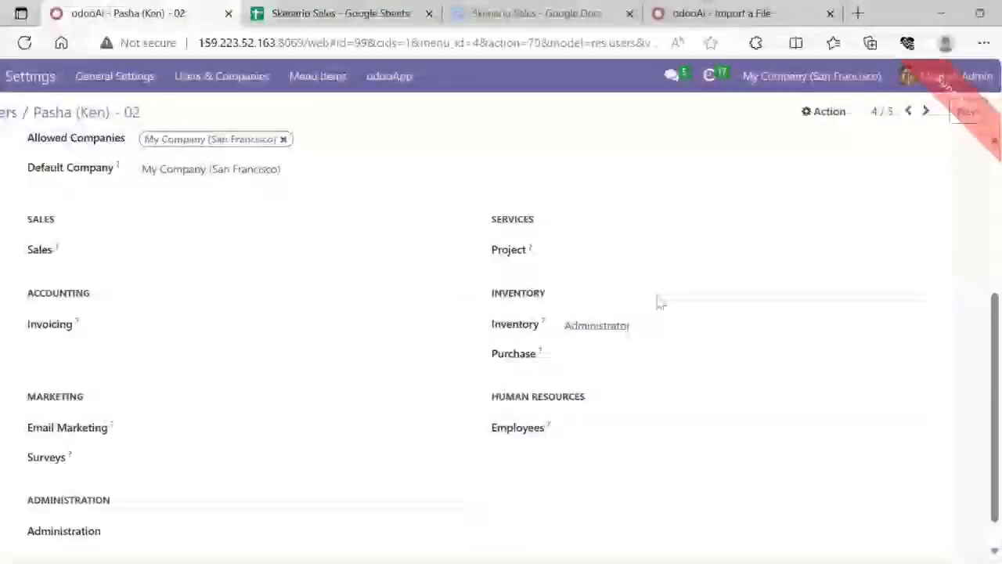
- Go to the fifth user record and compare its access rights with the Security Matrix
left_click(928, 111)
left_click(345, 13)
left_click(202, 15)
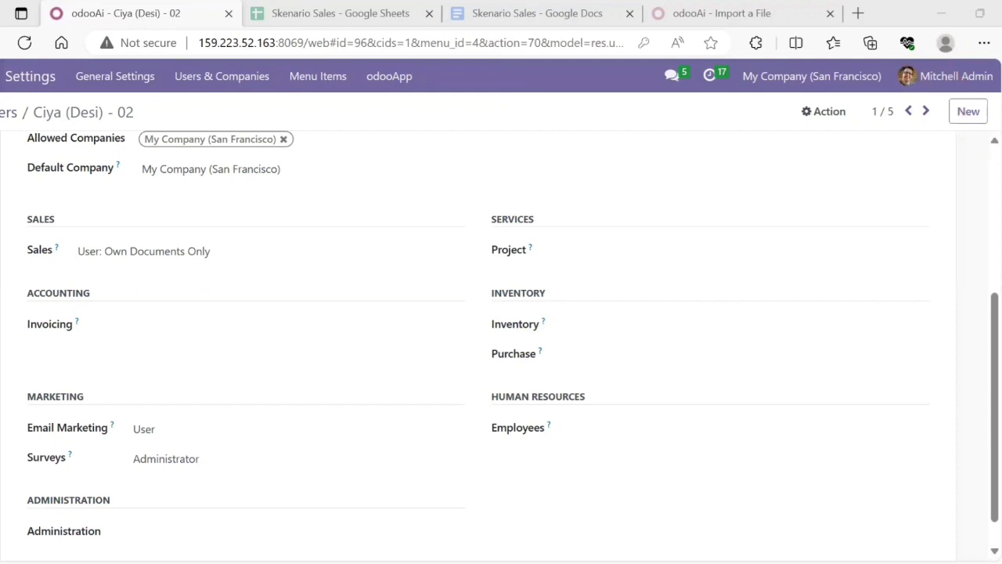
- Open Odoo's general settings and search them for "price" to check the pricelist options
left_click(1, 76)
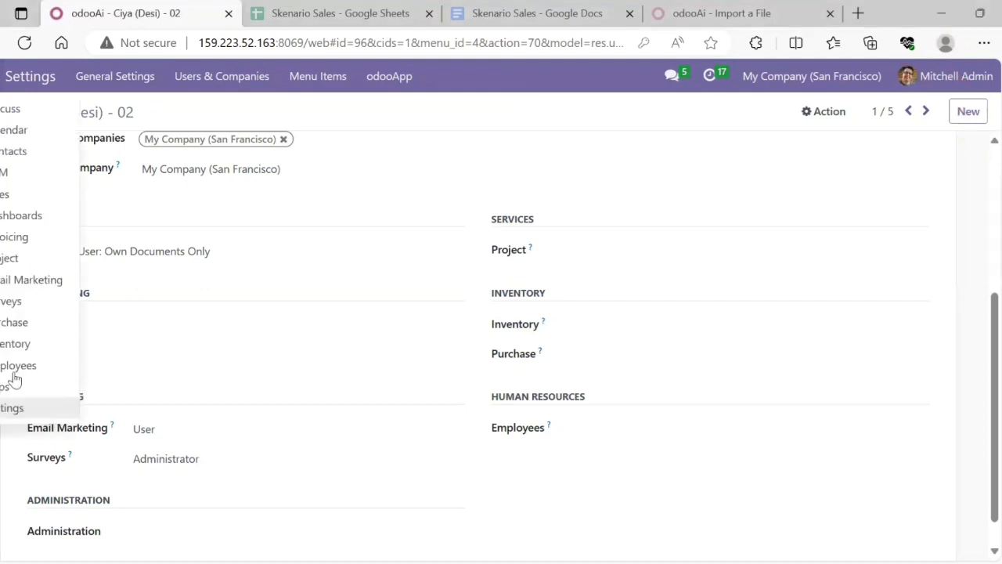
left_click(16, 407)
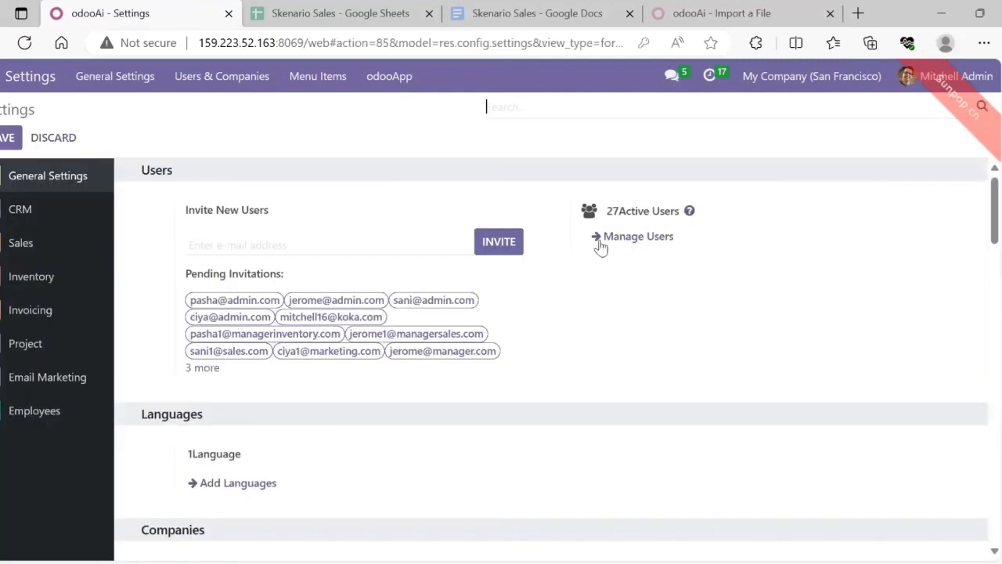
type("price")
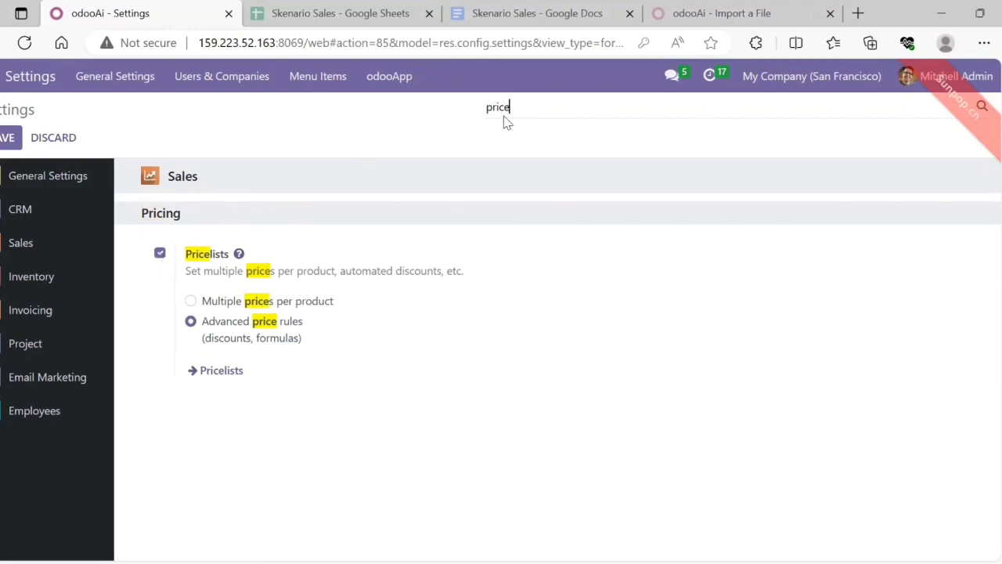
- Replace the settings search with "lead" to check the CRM lead options
key("BackSpace")
key("BackSpace")
key("BackSpace")
key("BackSpace")
key("BackSpace")
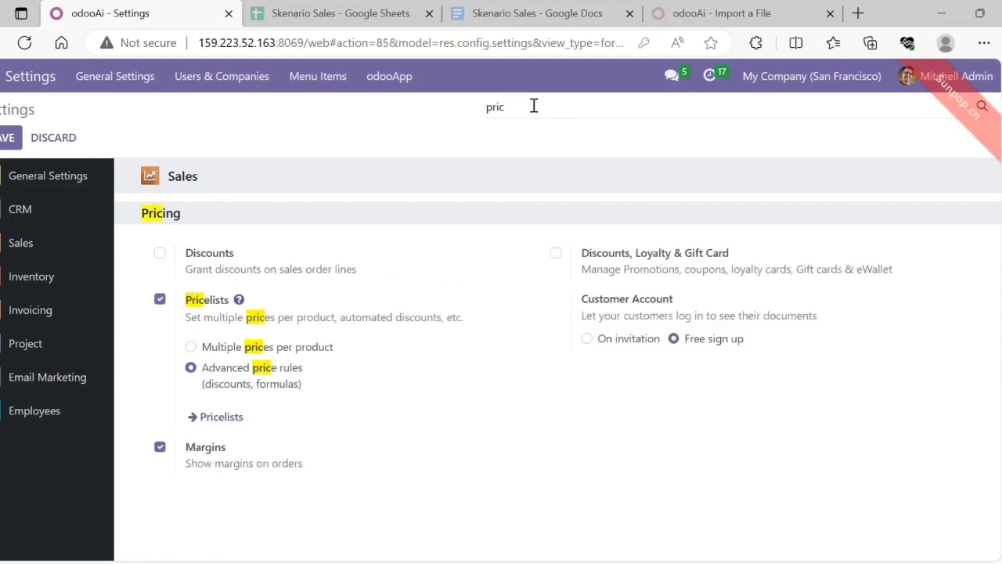
type("lead")
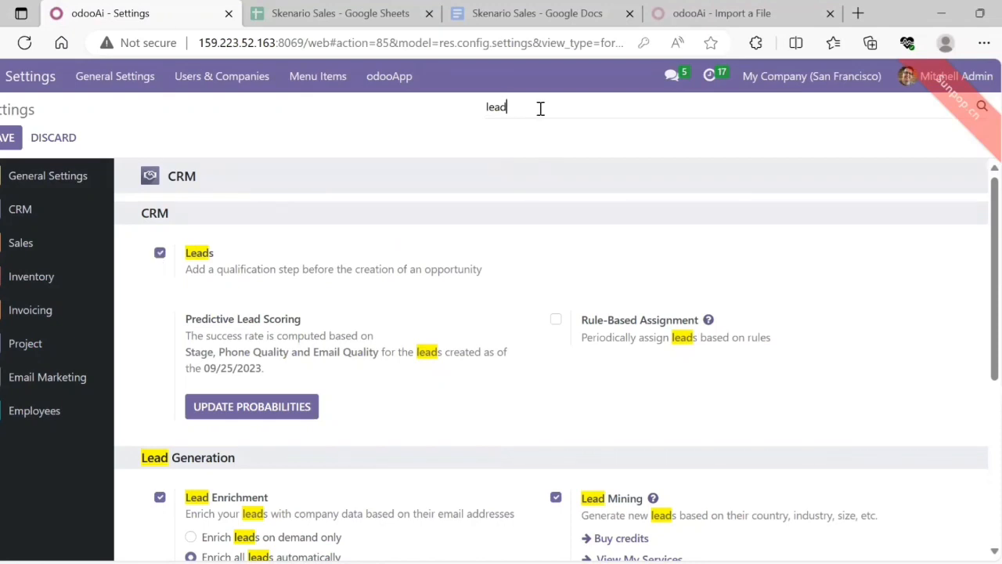
- Search the settings for "margin" instead to check the margin options
key("BackSpace")
key("BackSpace")
key("BackSpace")
key("BackSpace")
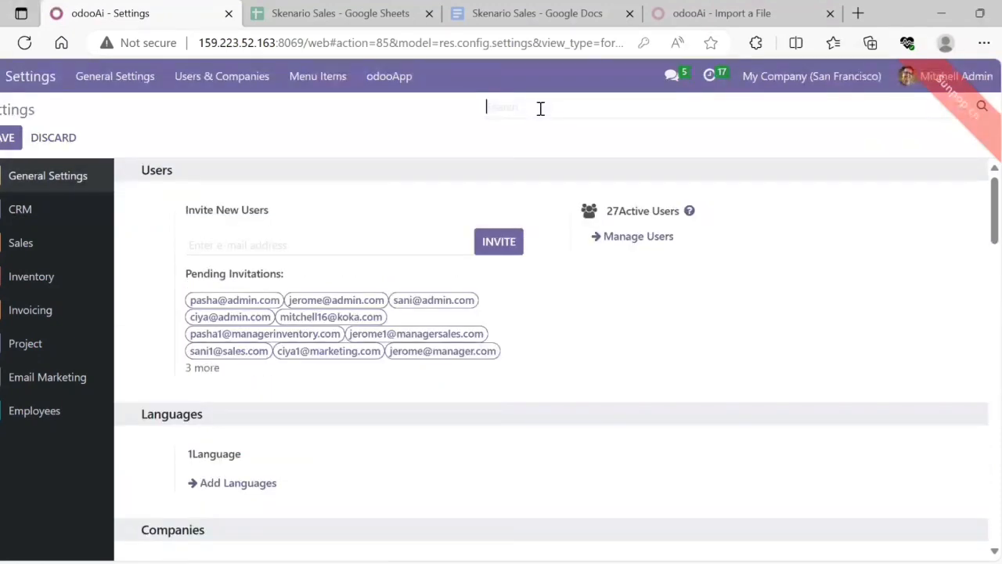
type("margin")
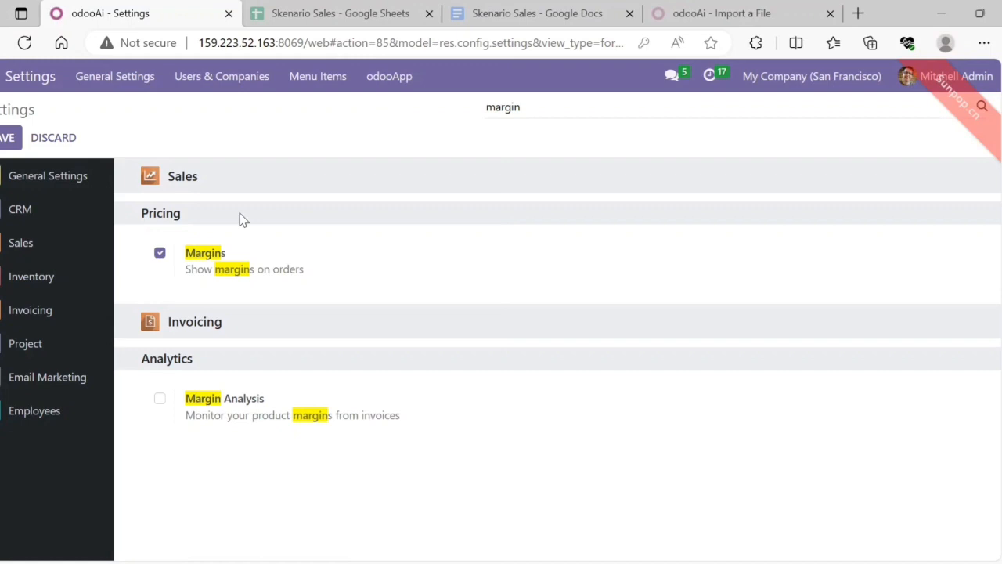
- Change the settings search to "delivery" to check the delivery method options
key("BackSpace")
key("BackSpace")
key("BackSpace")
key("BackSpace")
key("BackSpace")
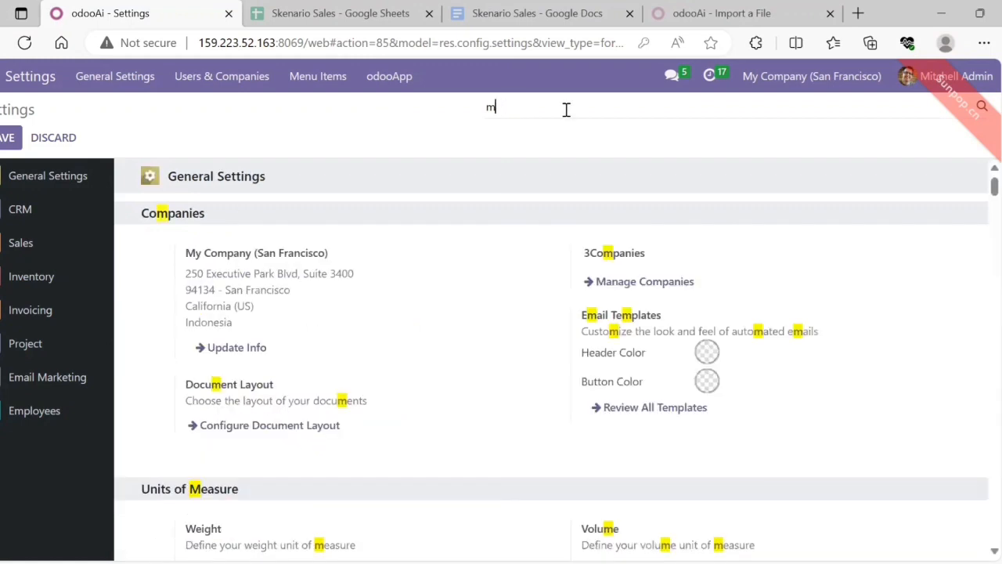
key("BackSpace")
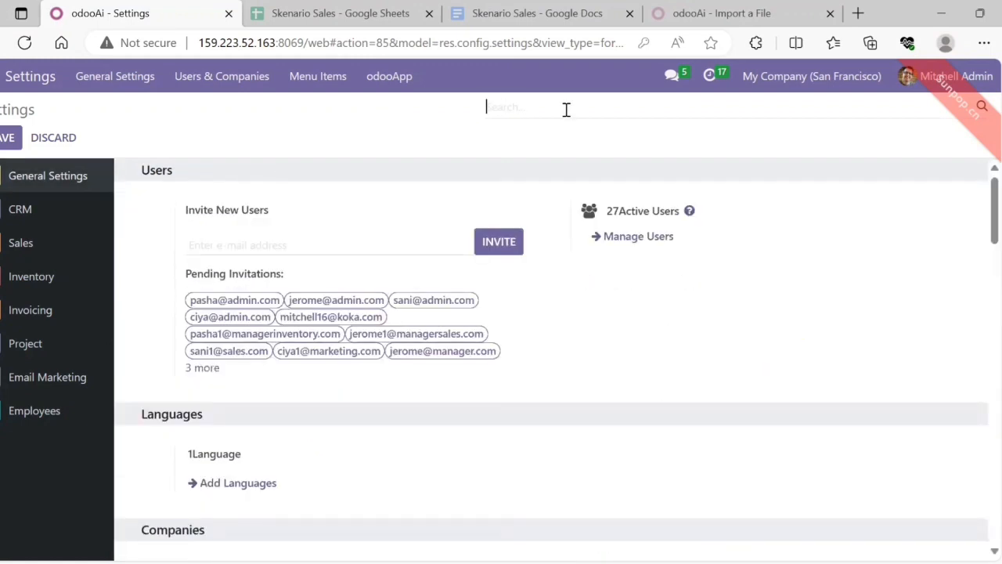
type("d")
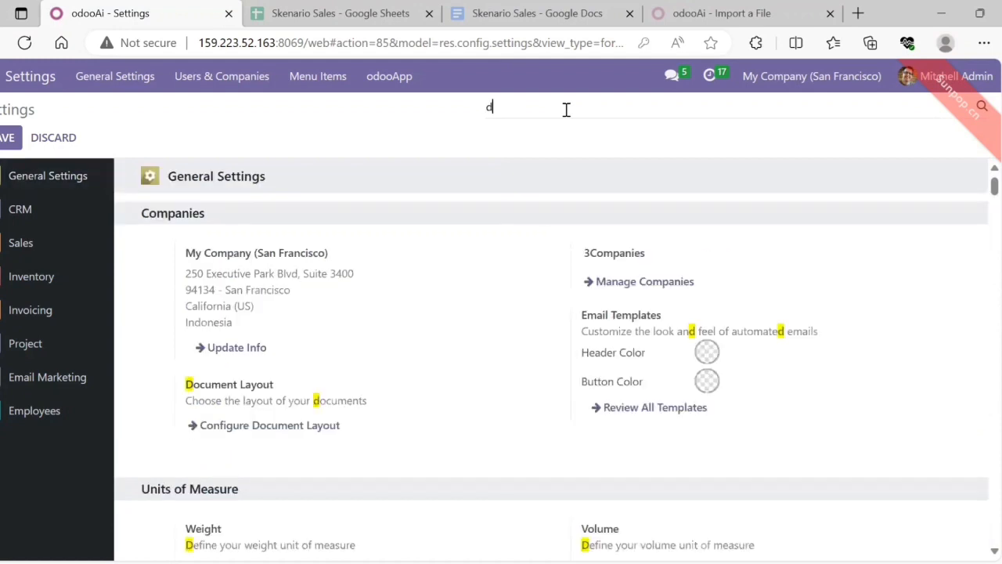
type("eliver")
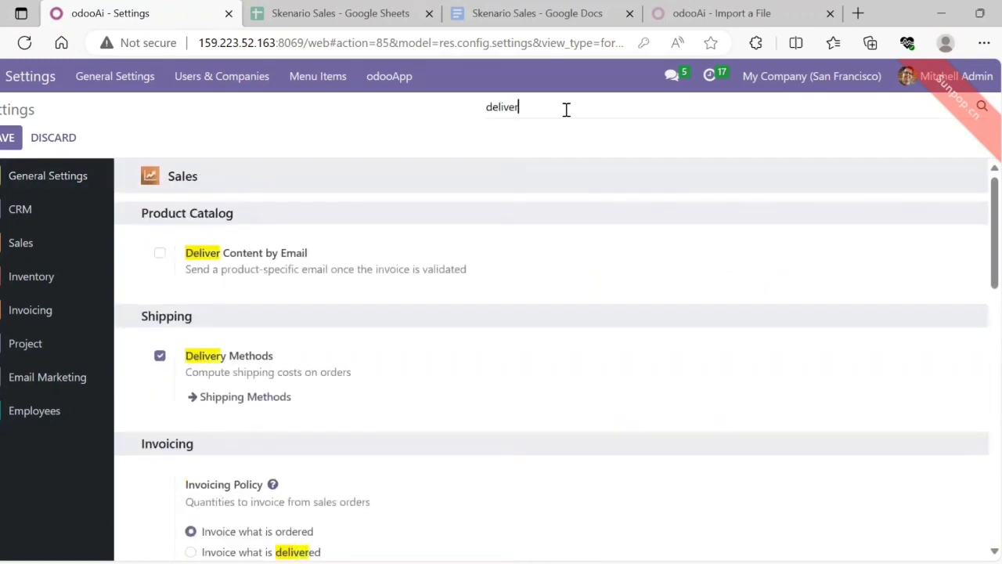
type("y")
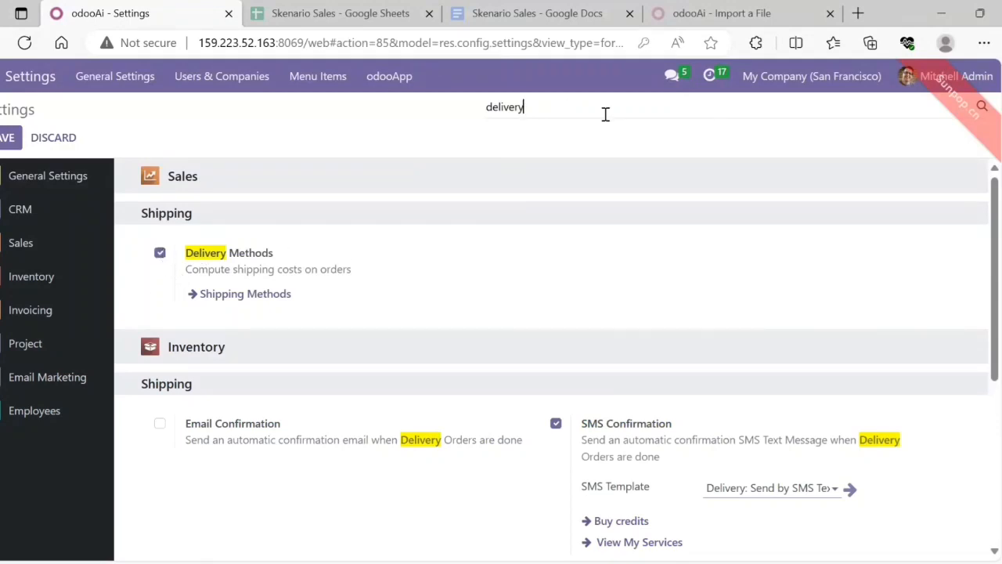
- Clear the settings search and open the list of available apps
key("BackSpace")
key("BackSpace")
key("BackSpace")
key("BackSpace")
key("BackSpace")
key("BackSpace")
key("BackSpace")
key("BackSpace")
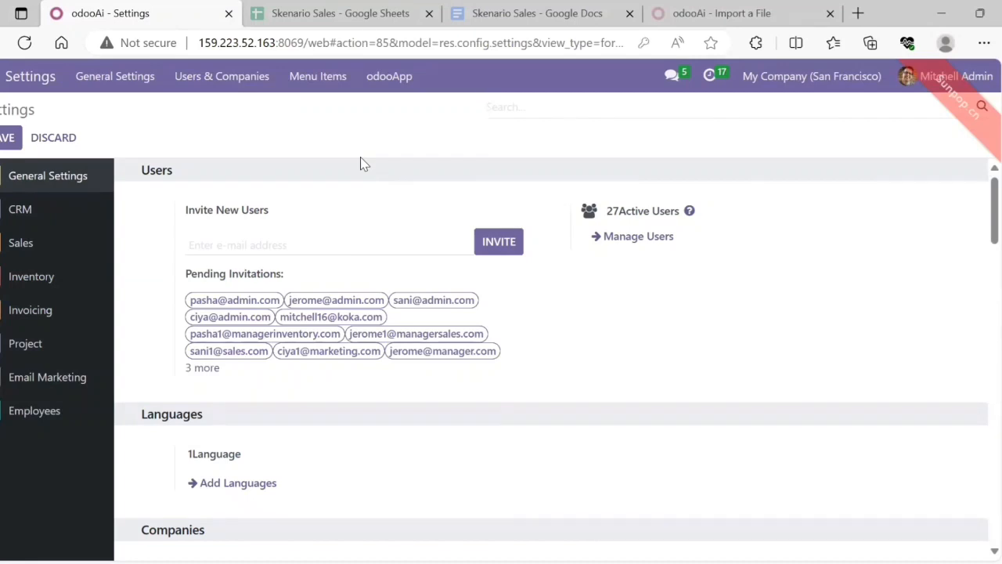
left_click(0, 77)
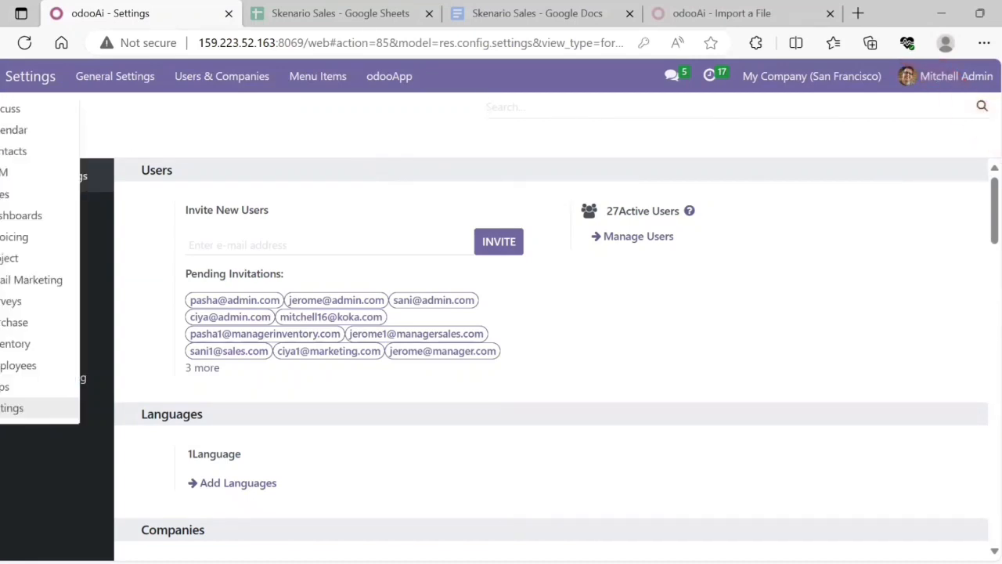
- Go to Discuss and open the settings of the Skenario Sales 02 channel
left_click(6, 108)
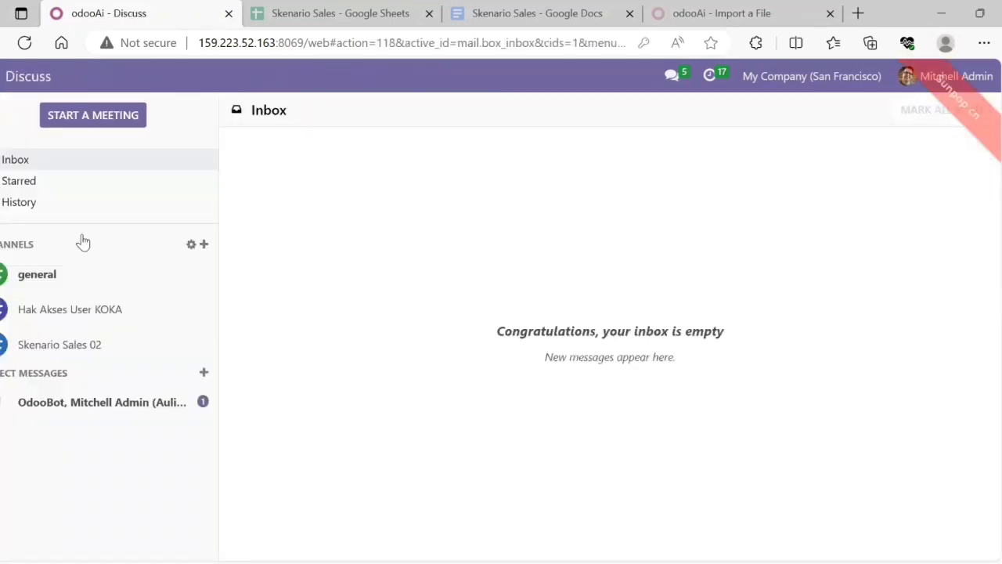
left_click(204, 245)
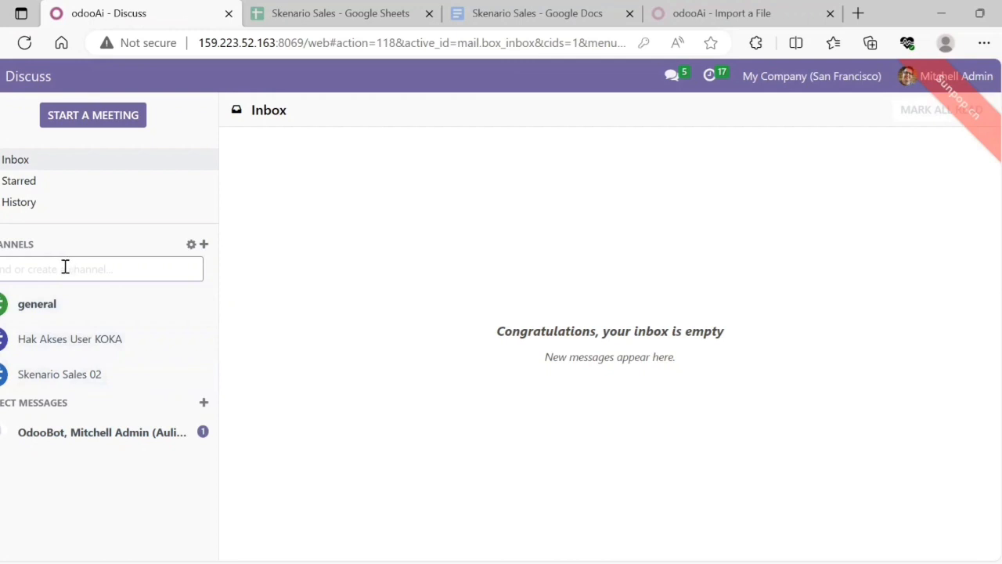
left_click(74, 378)
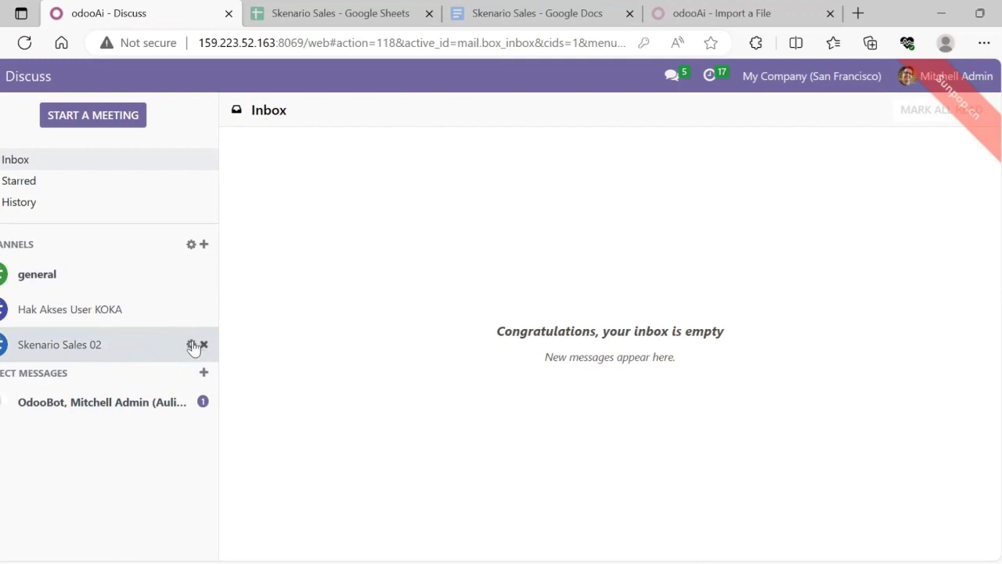
left_click(191, 345)
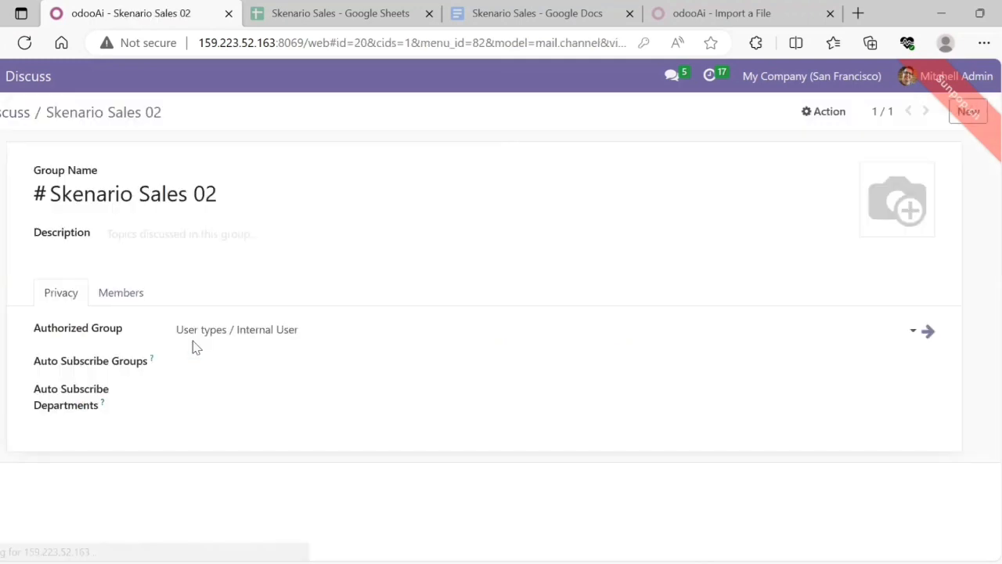
- Correct the channel's group name to "Scenario Sales 02" and save it
left_click(221, 197)
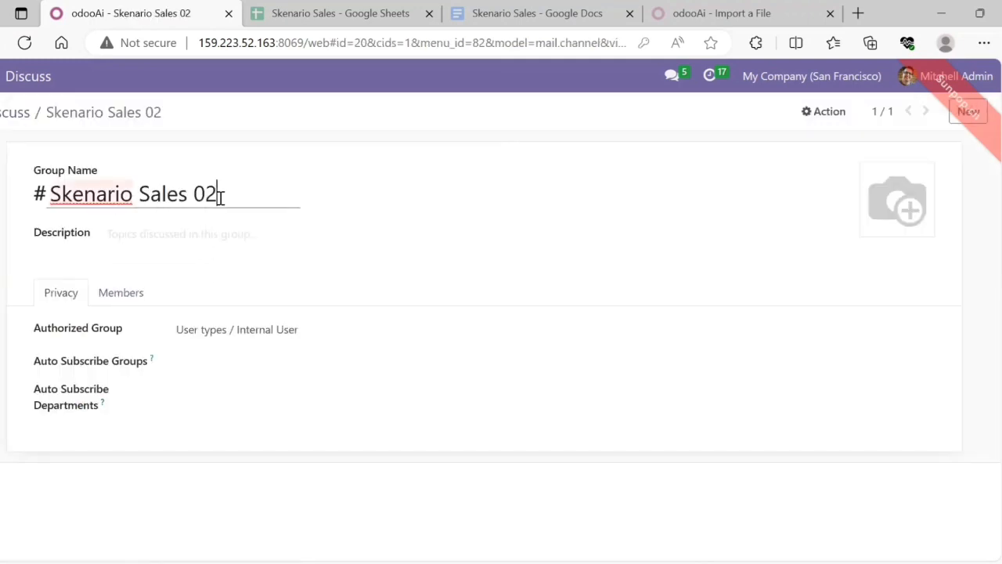
left_click(133, 192)
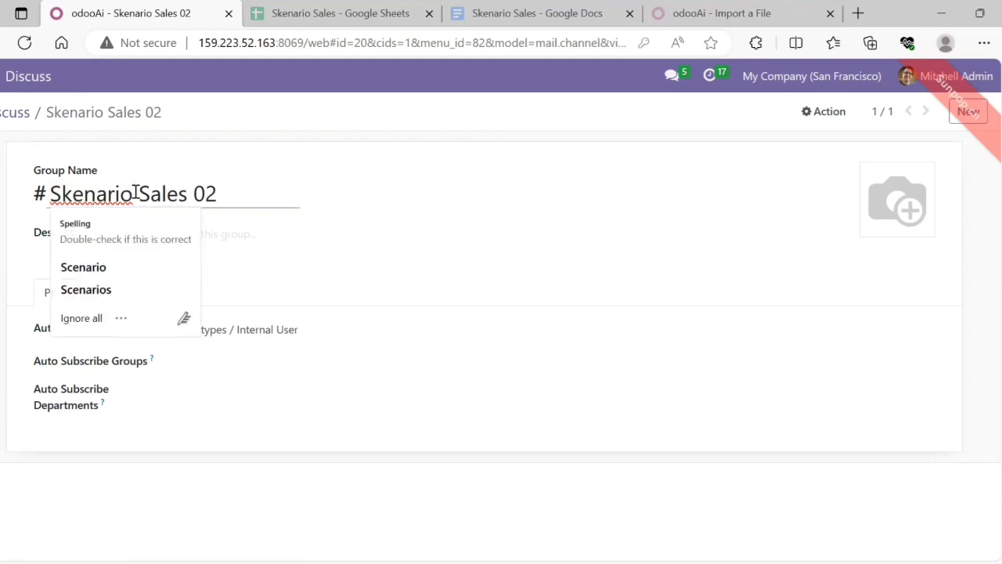
left_click(110, 267)
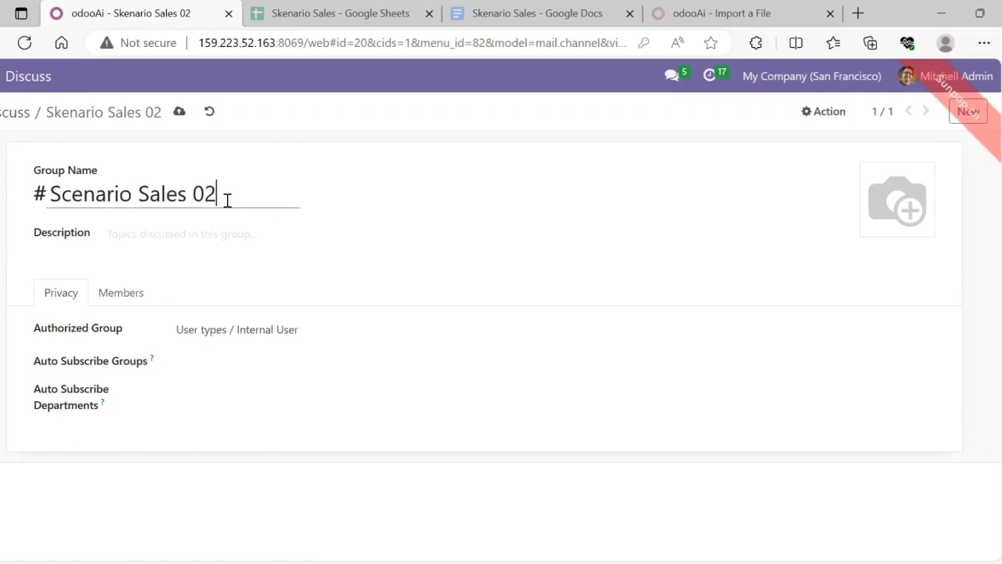
left_click(179, 111)
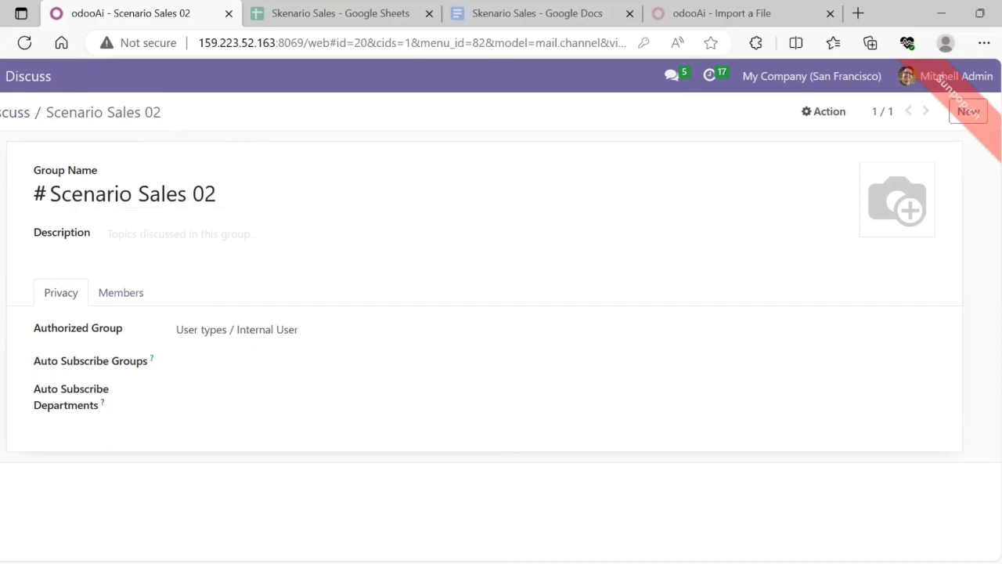
- Return to the Discuss inbox and open the sales scenario channel
left_click(0, 75)
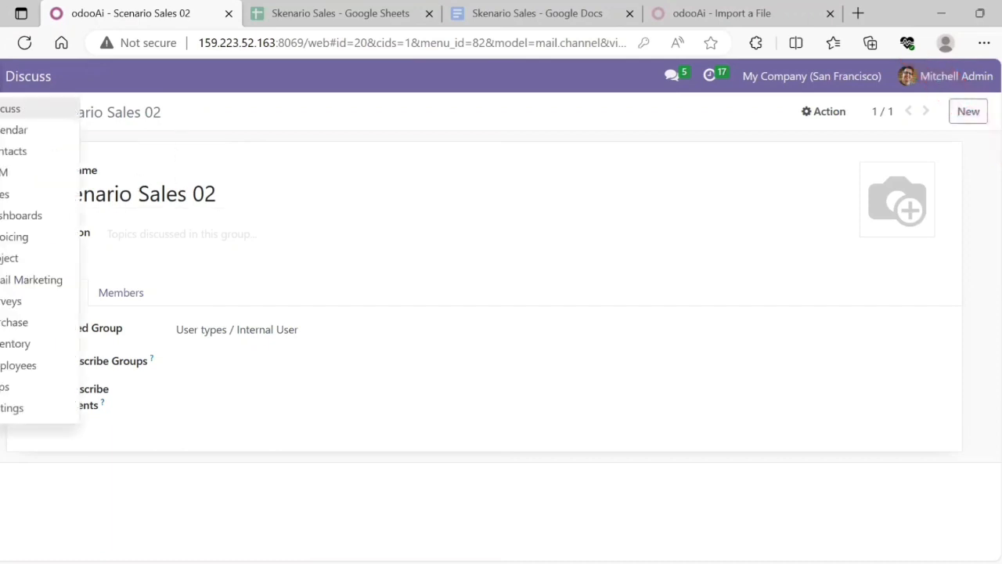
left_click(4, 113)
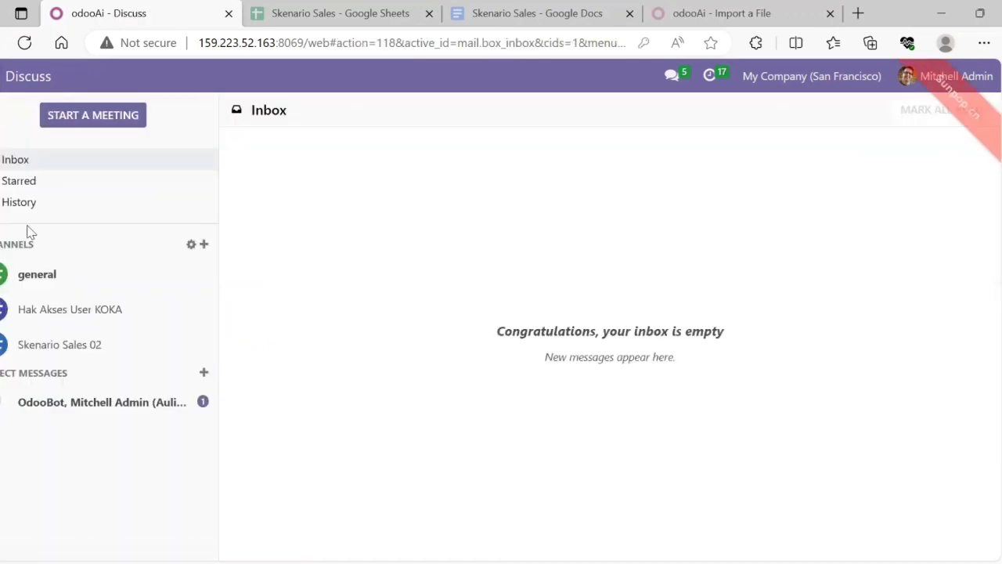
left_click(71, 335)
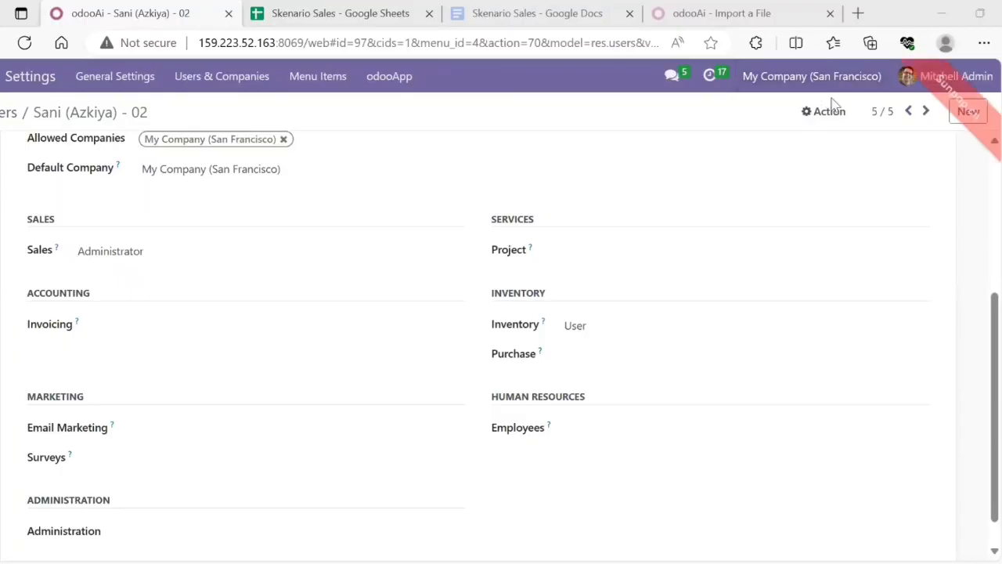
- Set a new account password for the user in the open record and confirm the change
left_click(831, 115)
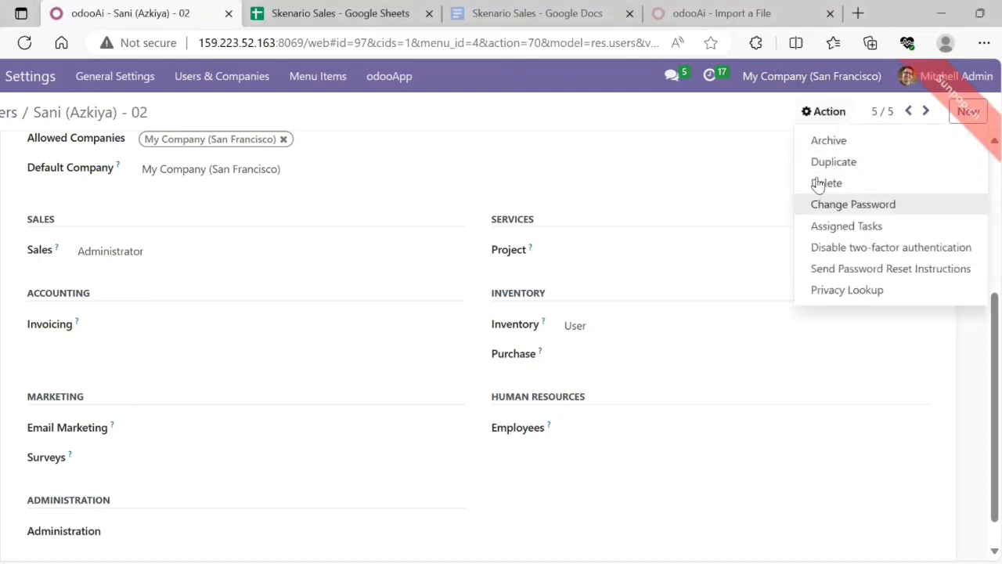
left_click(825, 209)
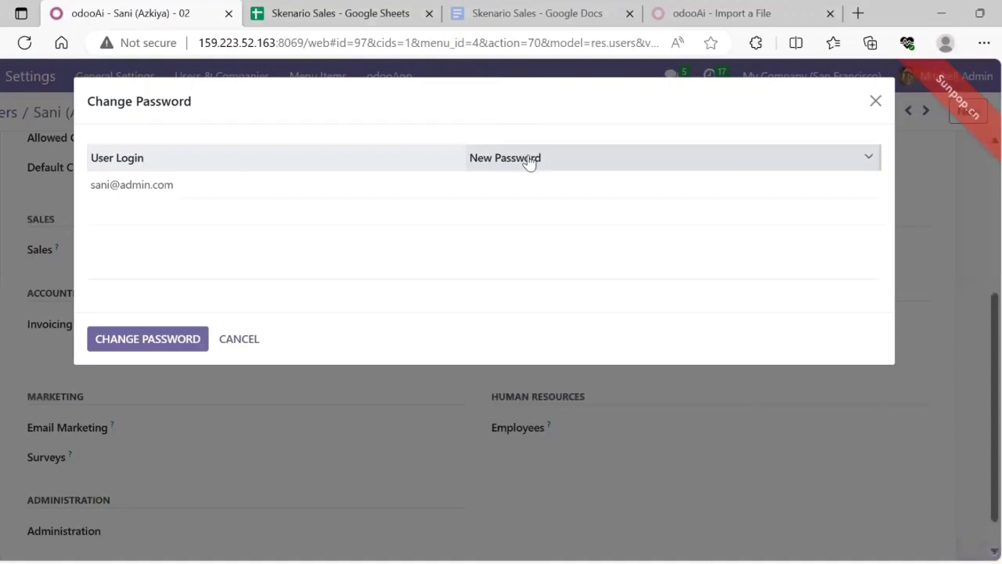
left_click(530, 160)
left_click(530, 184)
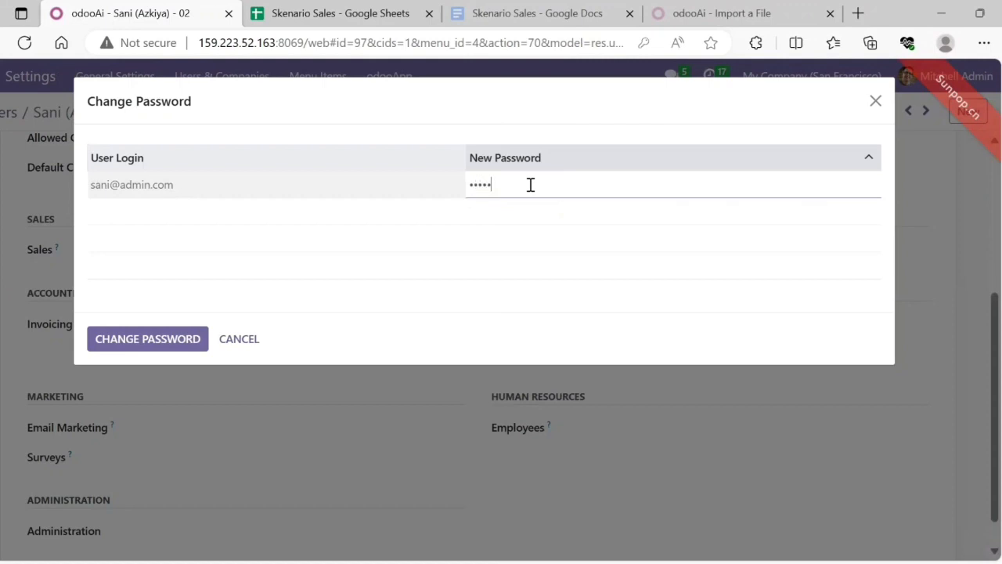
left_click(146, 338)
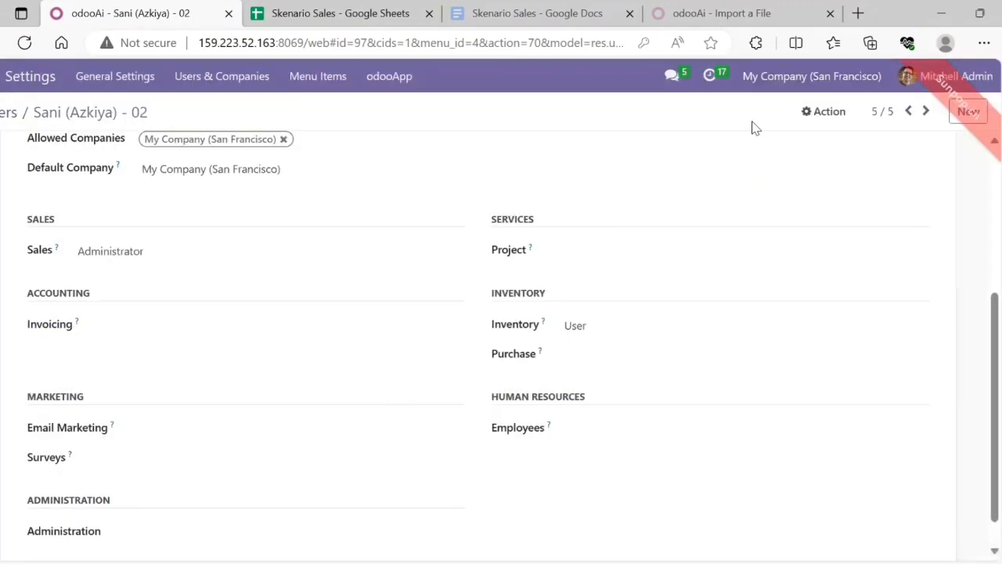
- Go back to the first of the five user records, enter a new account password for that user and confirm it
left_click(907, 114)
left_click(907, 114)
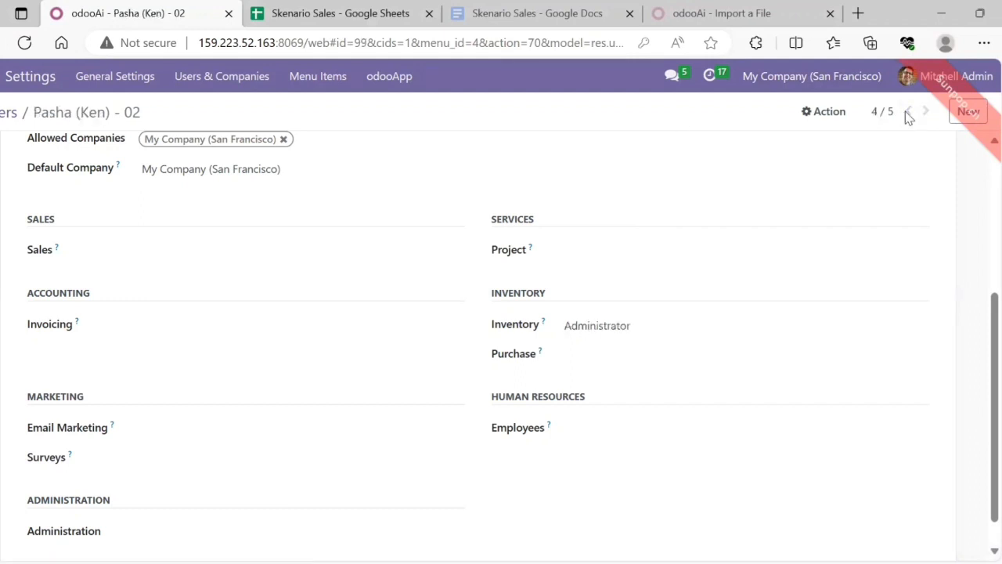
left_click(907, 113)
left_click(908, 114)
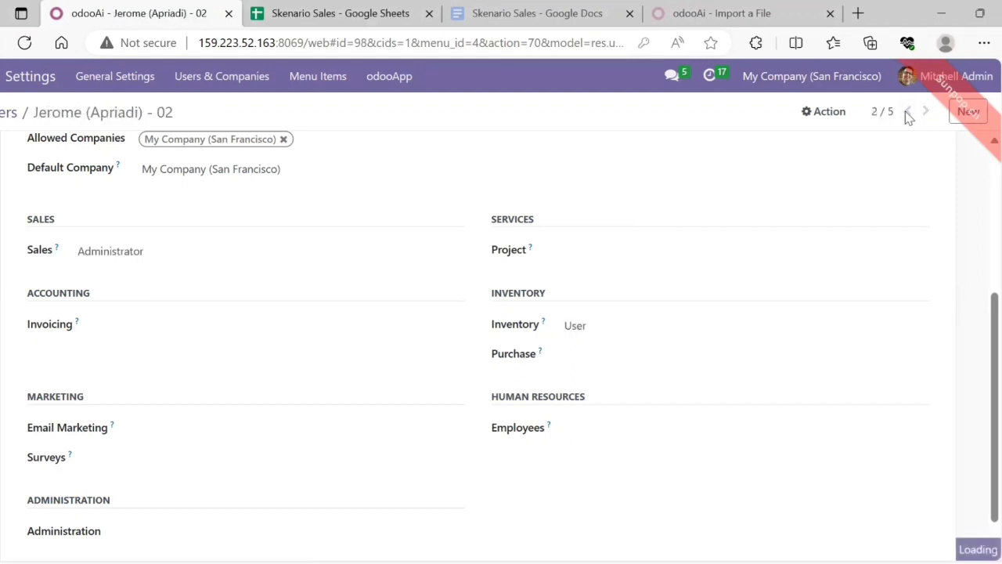
left_click(826, 117)
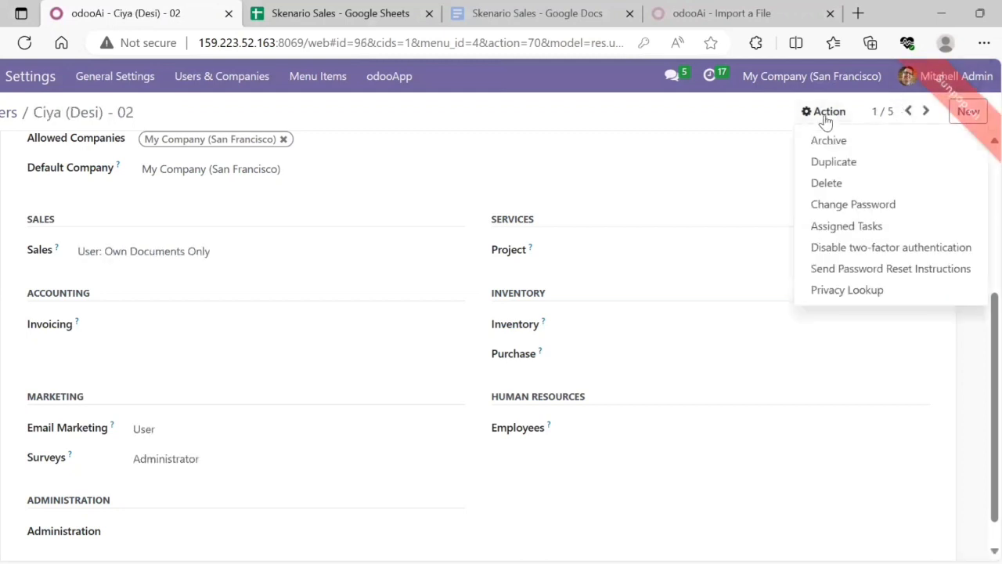
left_click(823, 205)
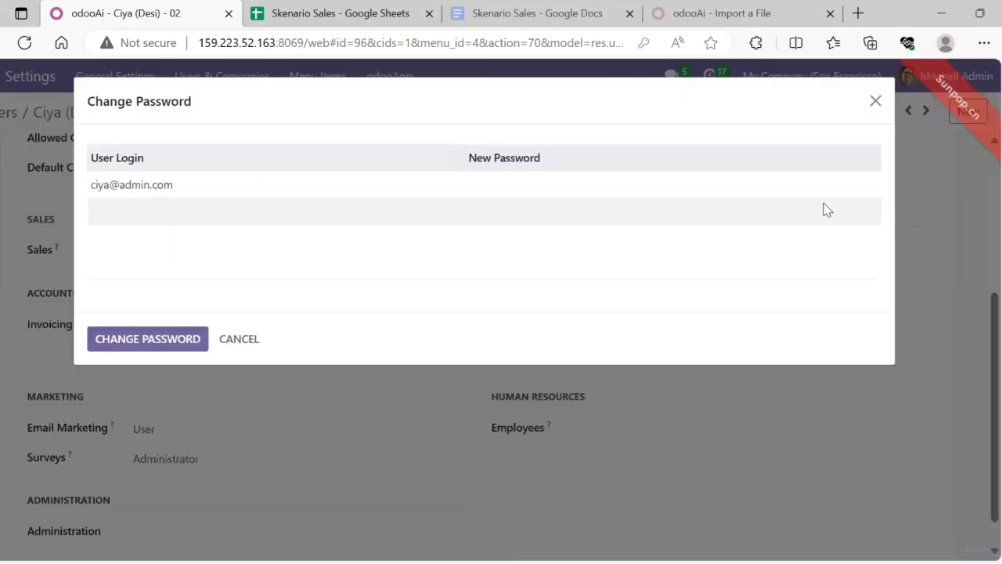
left_click(698, 180)
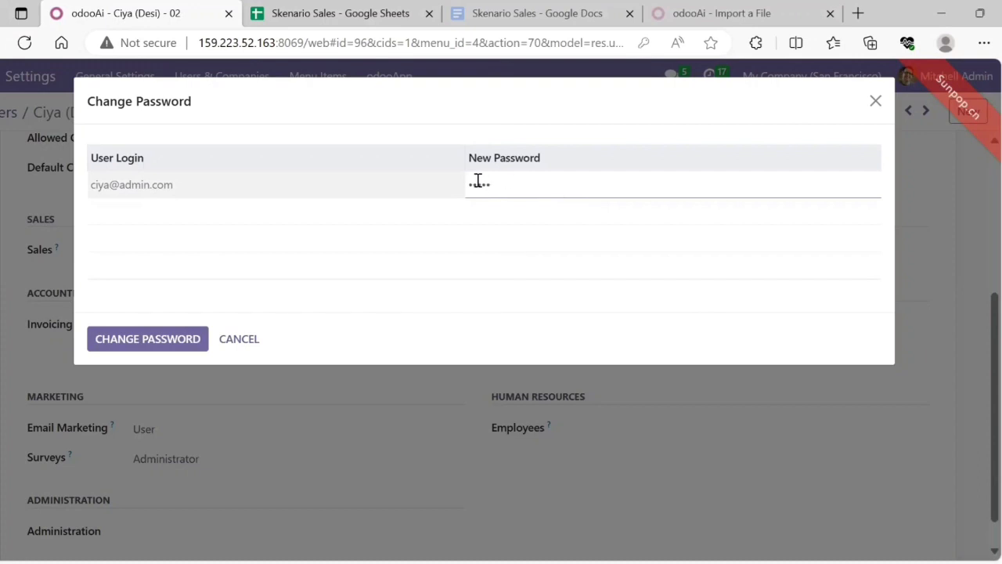
left_click(151, 345)
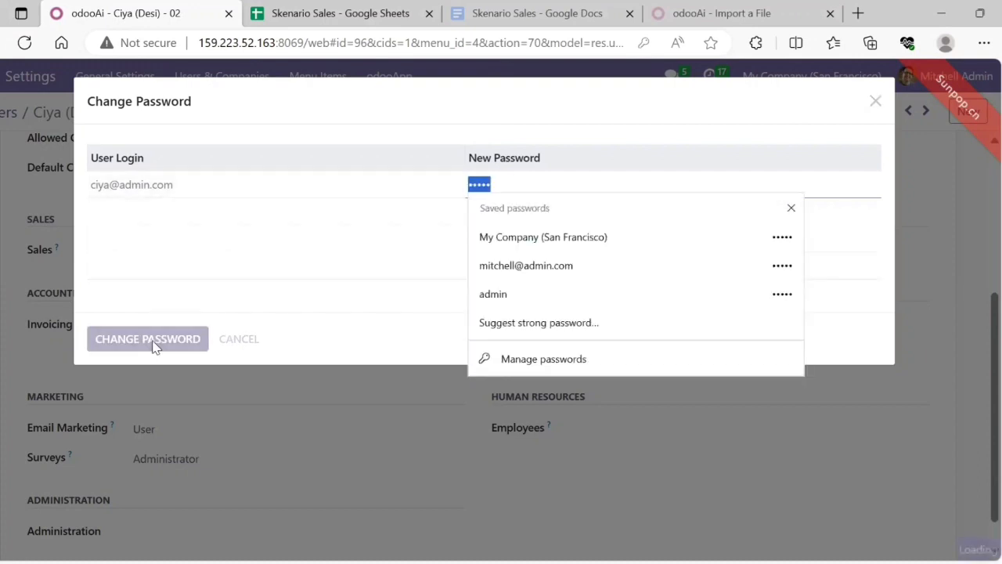
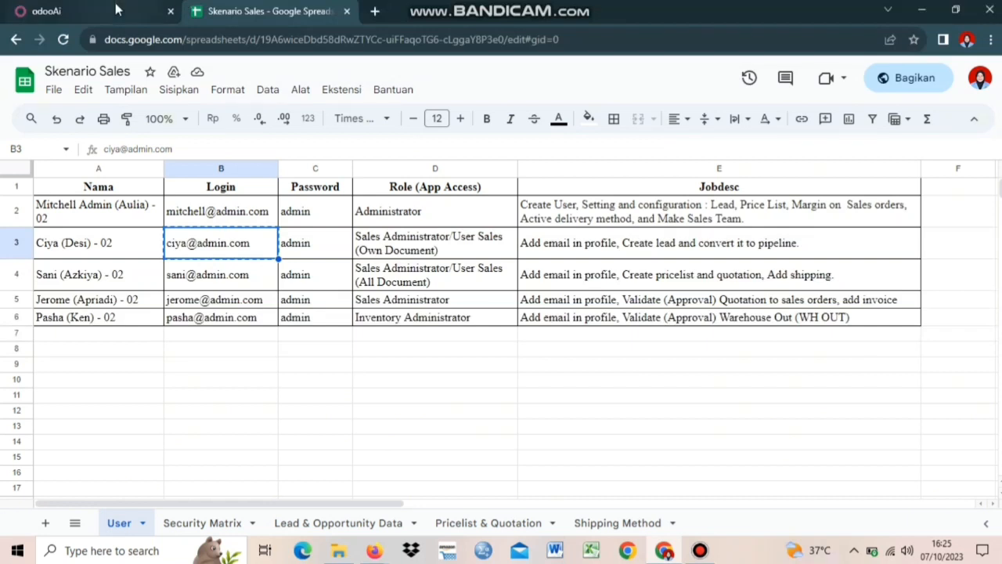
- Check the second user's login in the Skenario Sales spreadsheet and enter that e-mail on the Odoo login page
left_click(116, 8)
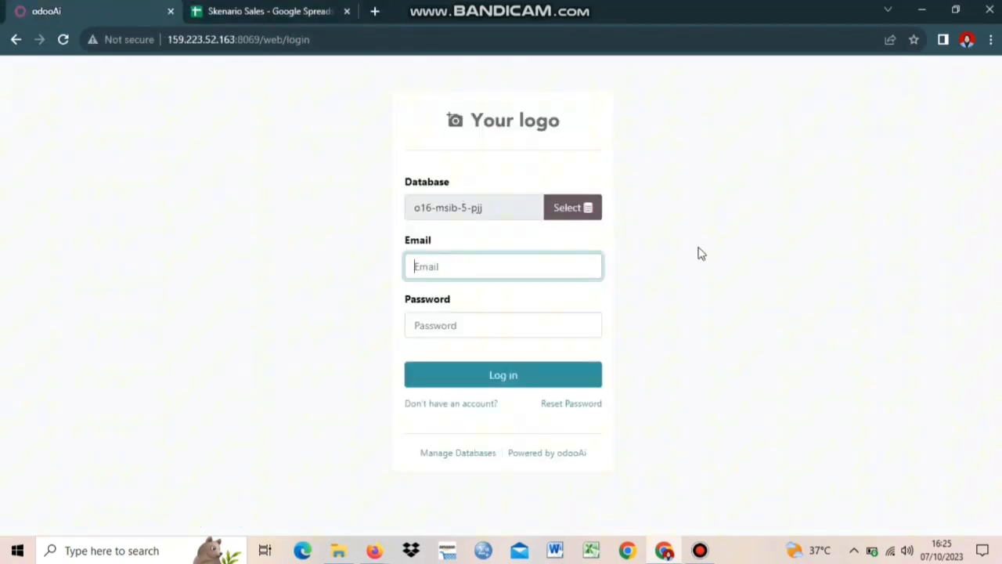
left_click(282, 10)
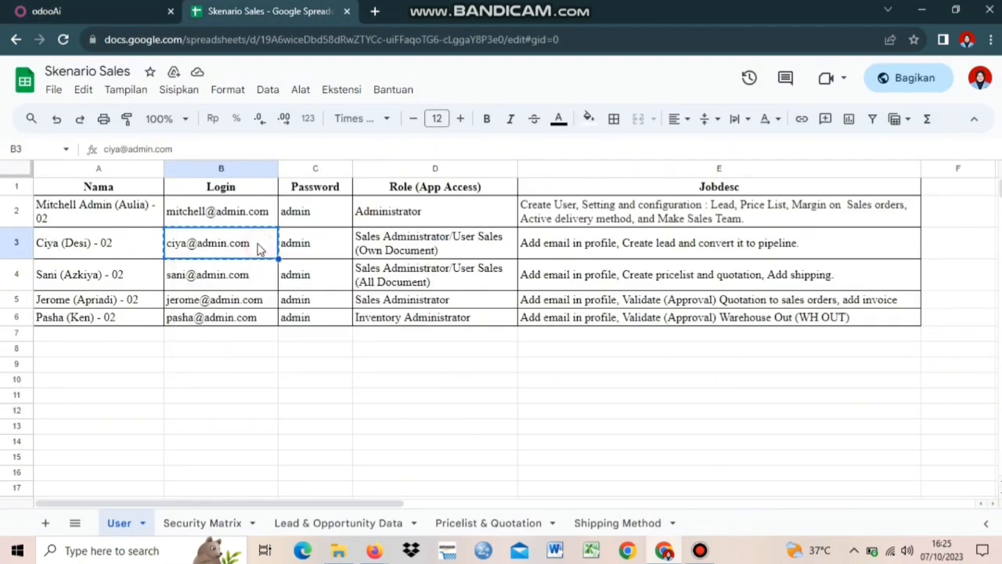
left_click(83, 14)
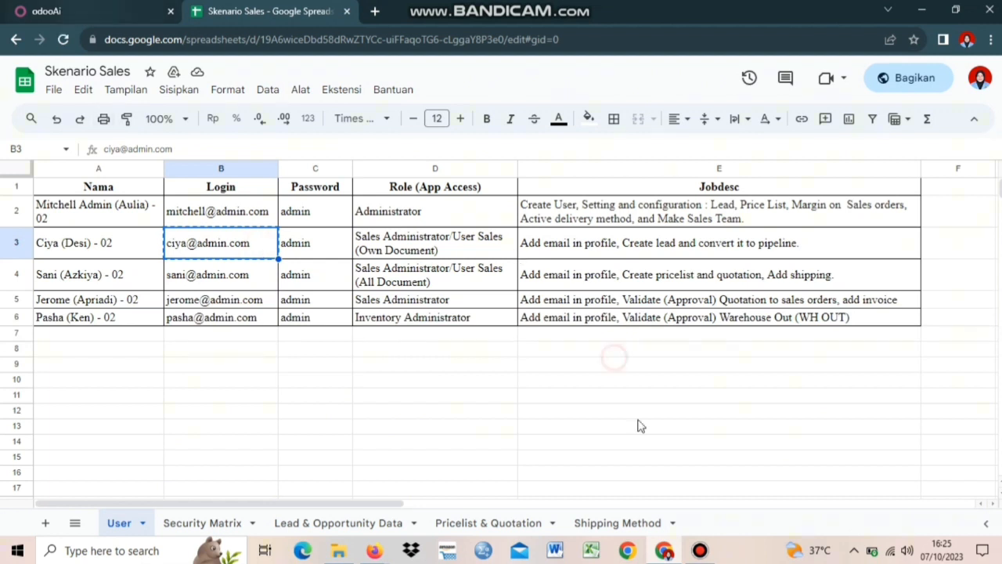
left_click(435, 261)
key("ctrl+v")
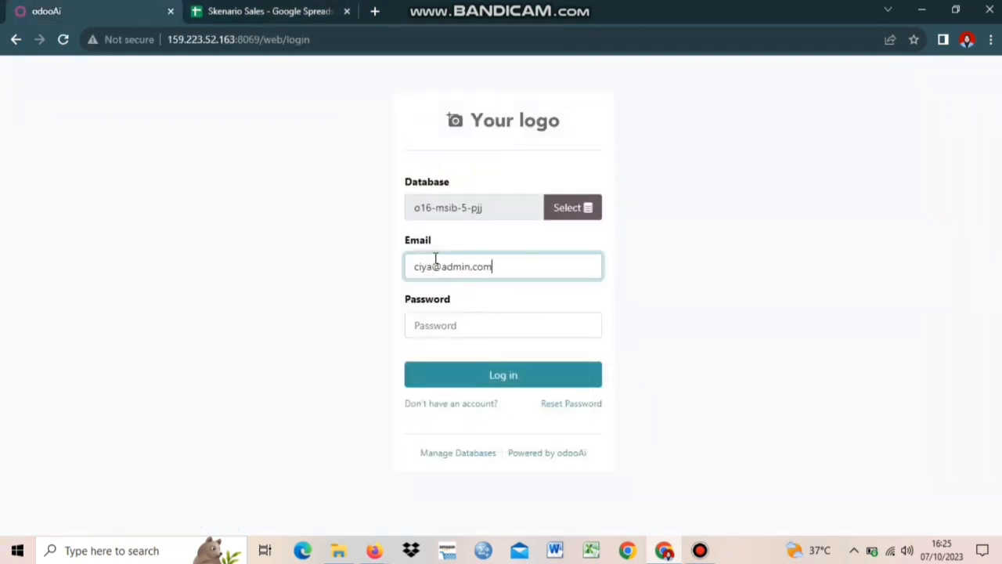
- Enter the account password and log in to the o16-msib-5-pjj database
left_click(437, 324)
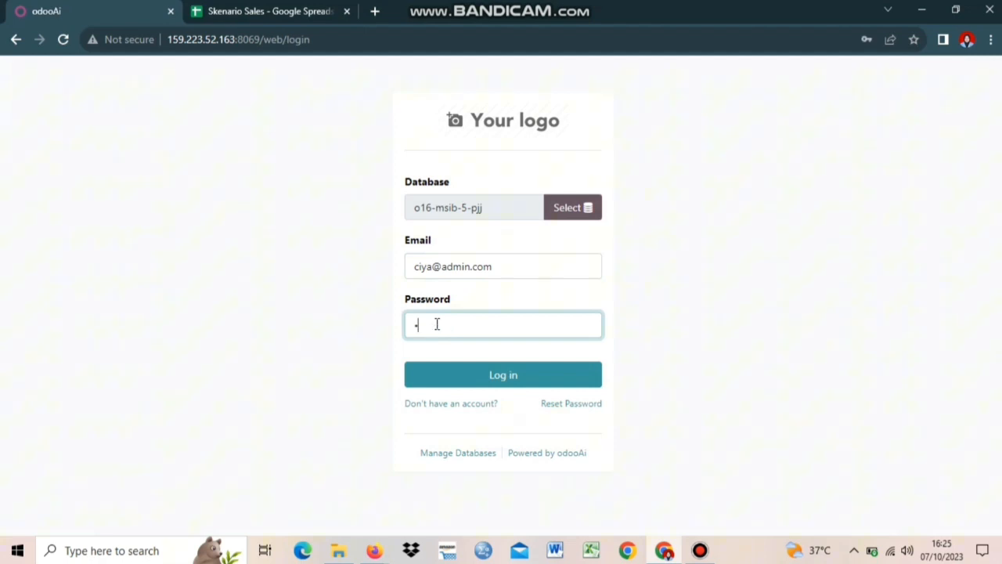
key("Caps_Lock")
key("Caps_Lock")
type("••••")
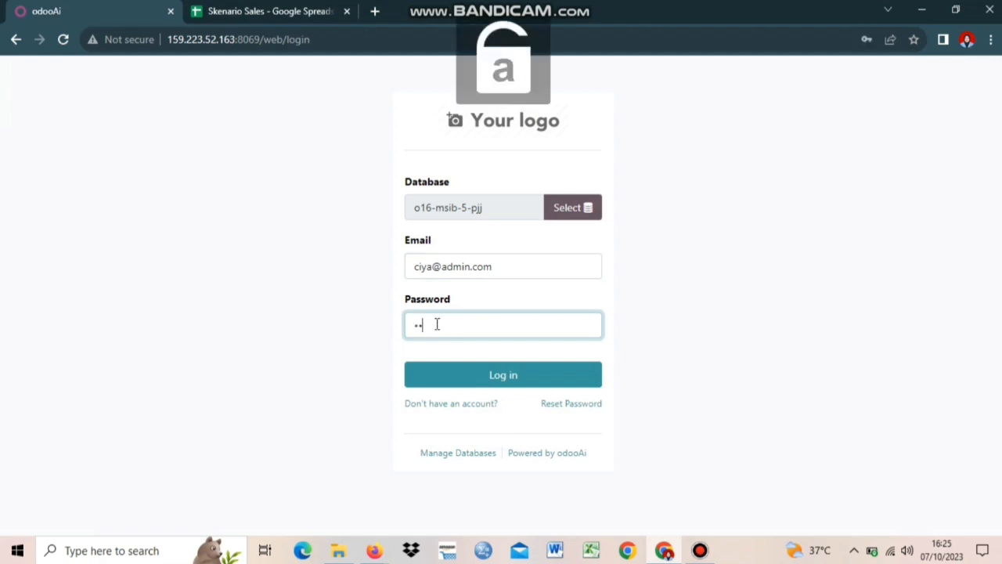
type("•")
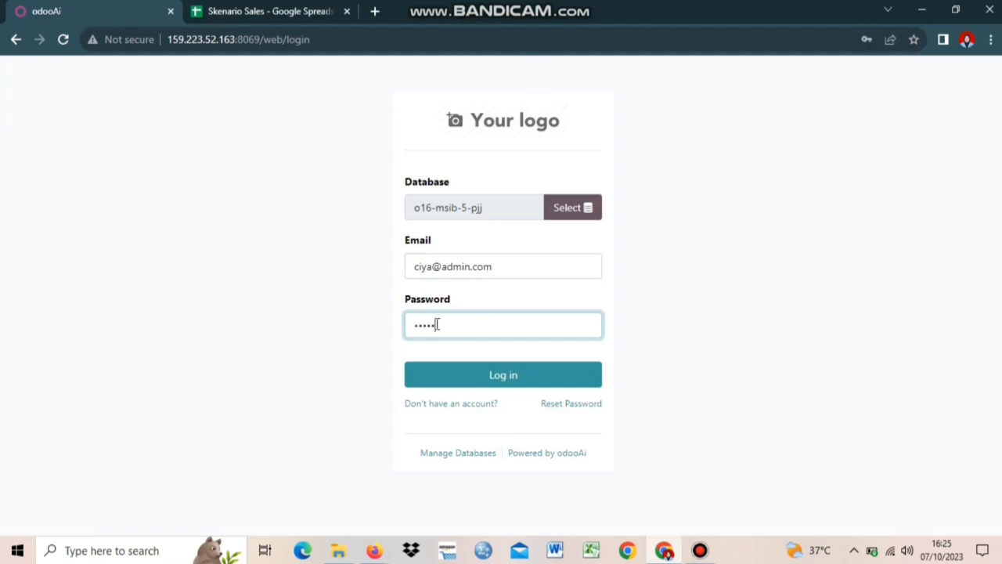
left_click(495, 383)
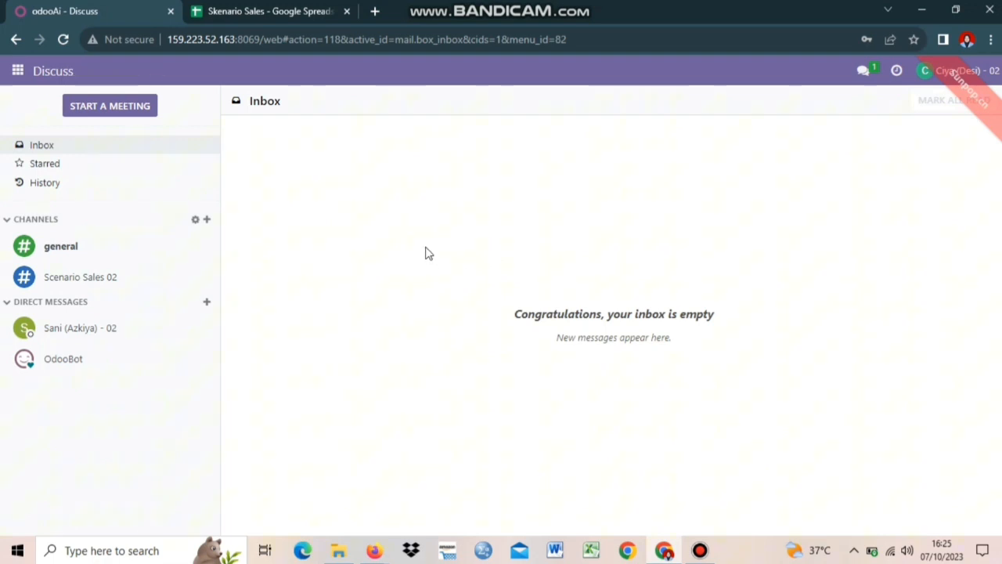
- Open the Leads list in CRM and start a new lead
left_click(18, 72)
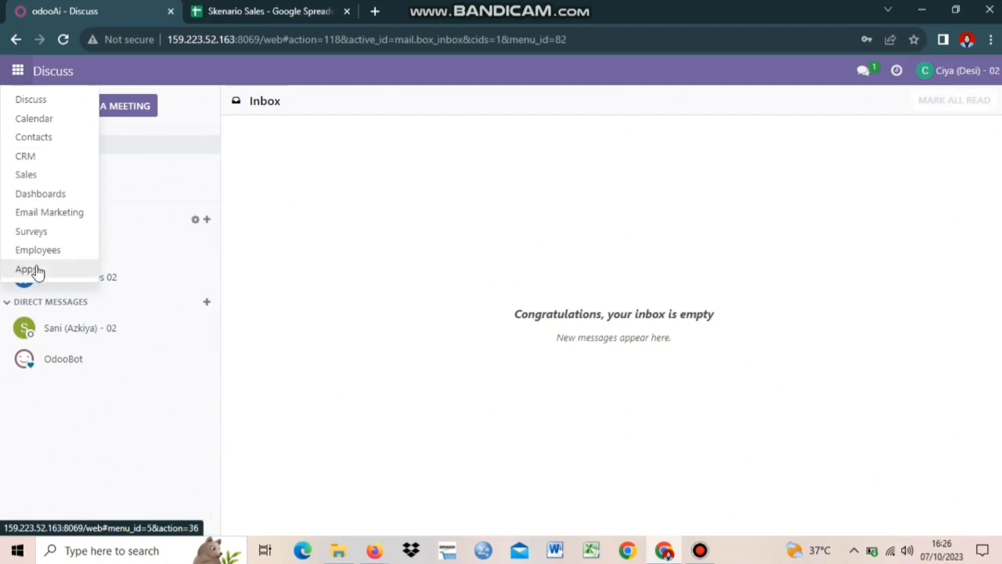
left_click(56, 162)
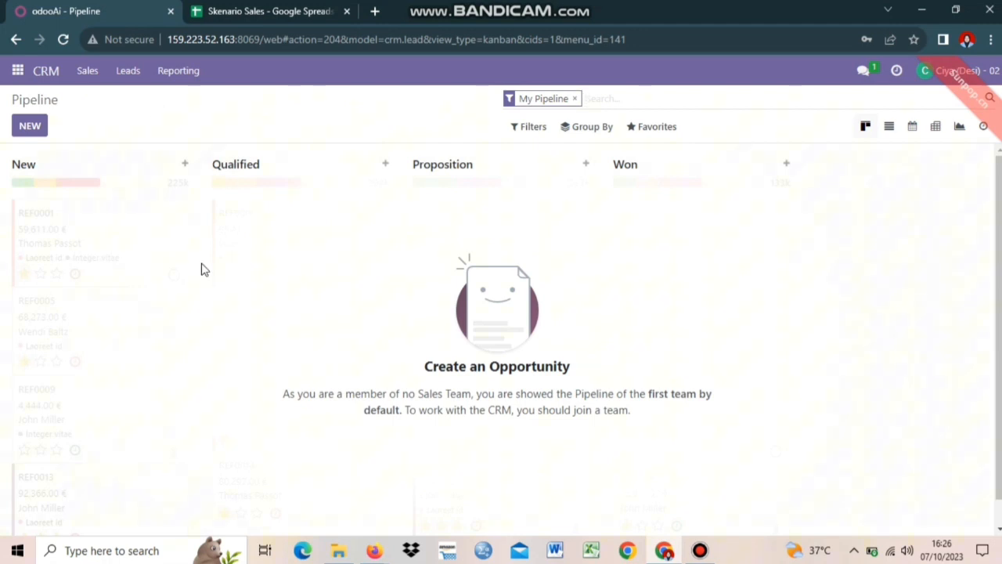
left_click(129, 78)
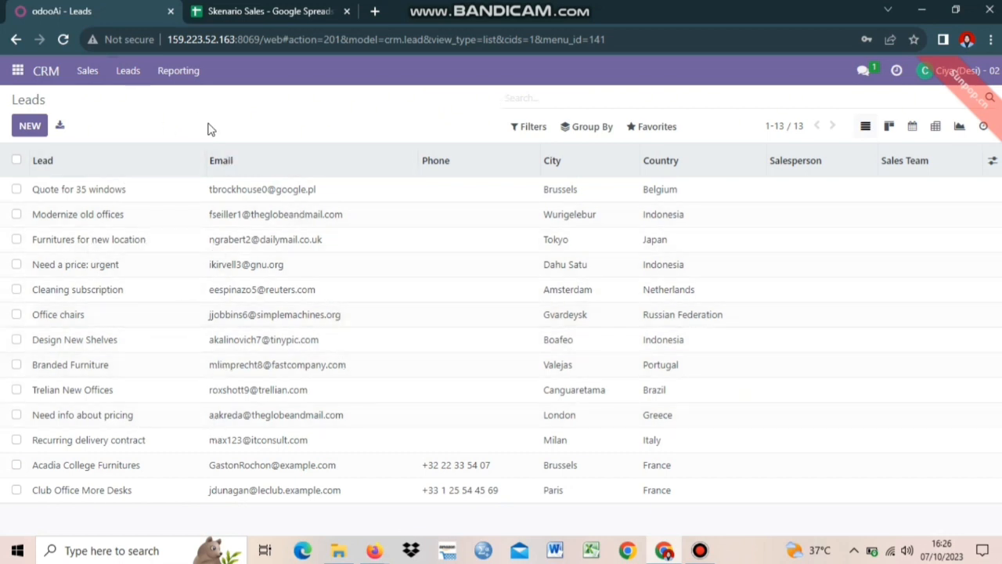
left_click(30, 127)
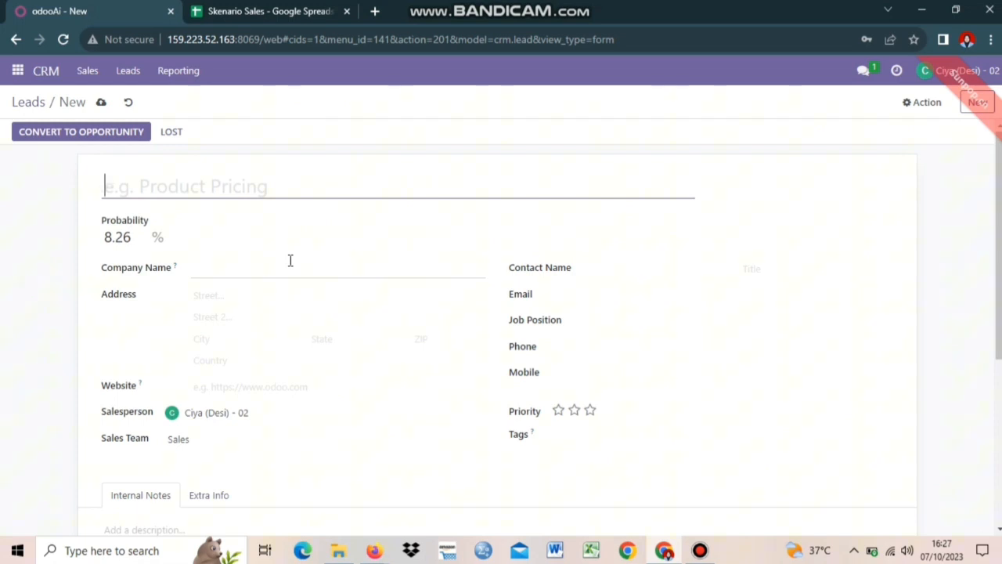
left_click(58, 208)
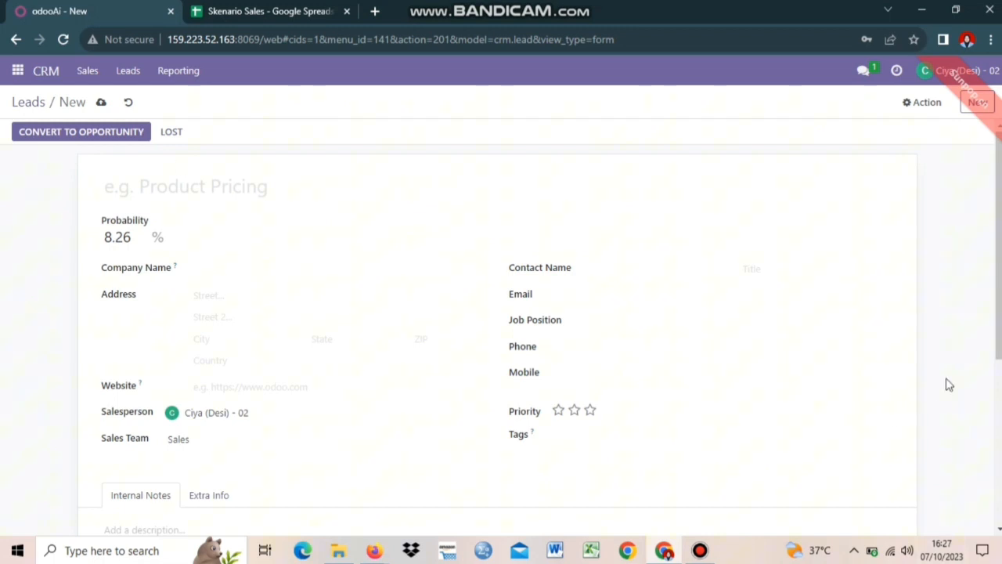
- Examine the prospect list on the Lead & Opportunity Data sheet of Skenario Sales against the fields of the new lead
left_click(111, 186)
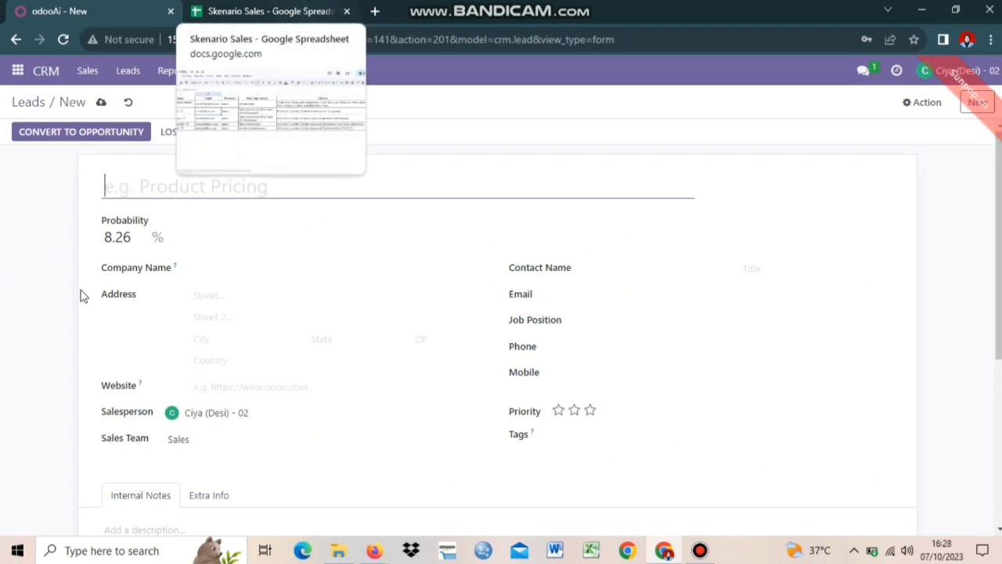
key("ctrl+Tab")
left_click(320, 522)
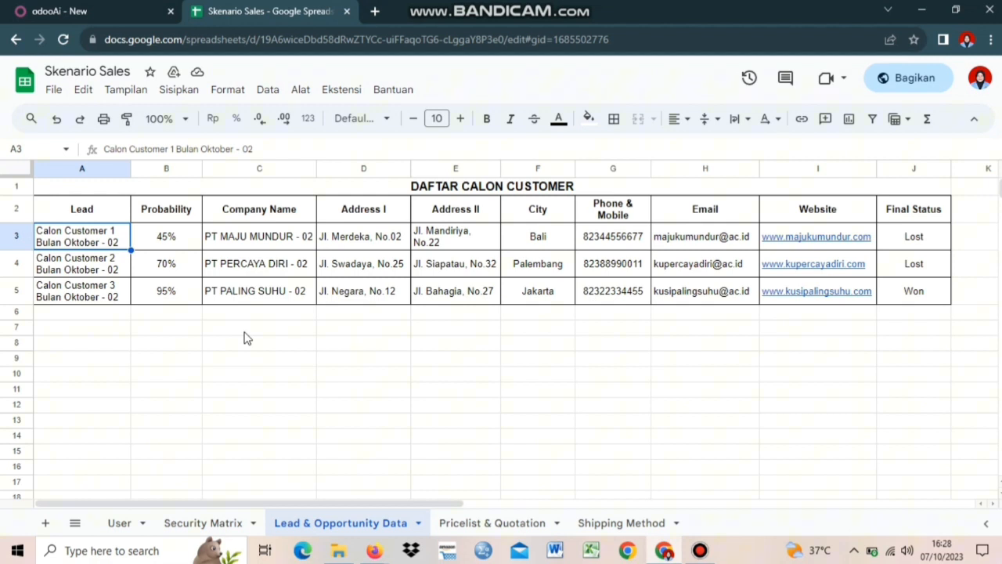
left_click(141, 14)
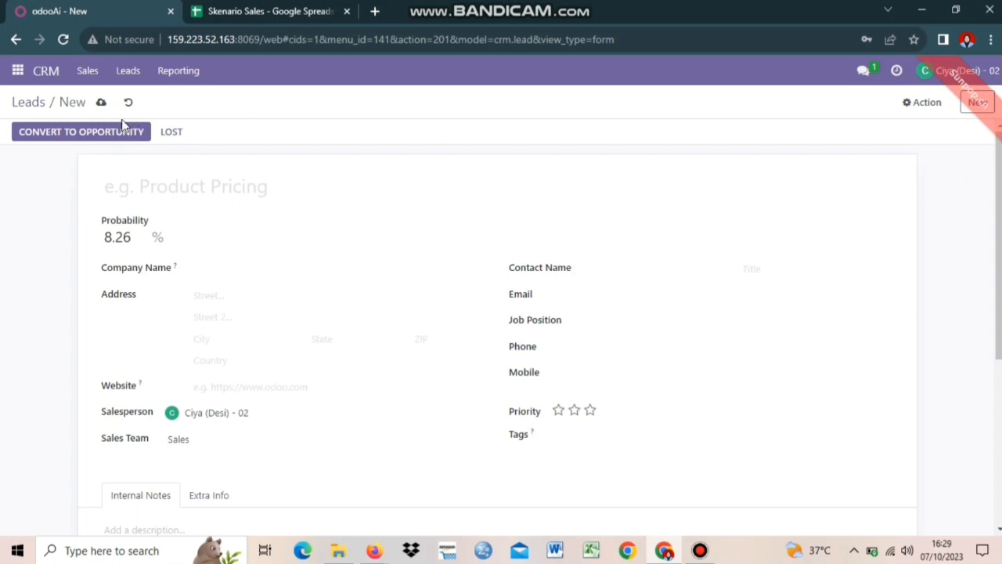
left_click(312, 8)
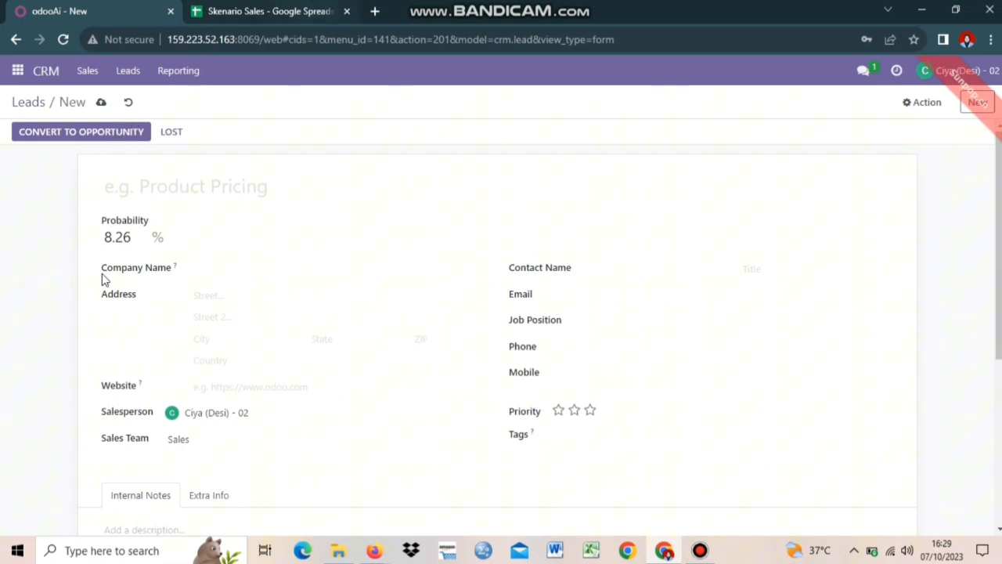
left_click(1, 240)
left_click(15, 258)
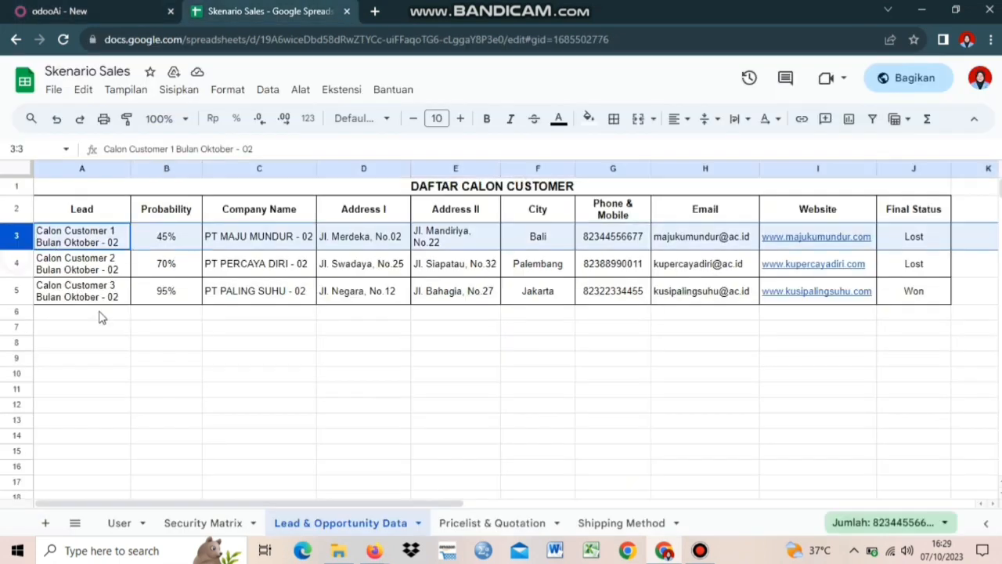
left_click(115, 332)
- Copy the first prospect's lead name from the spreadsheet and enter "Calon Customer 1 Bulan Oktober - 02" as the Odoo lead's title
left_click(83, 235)
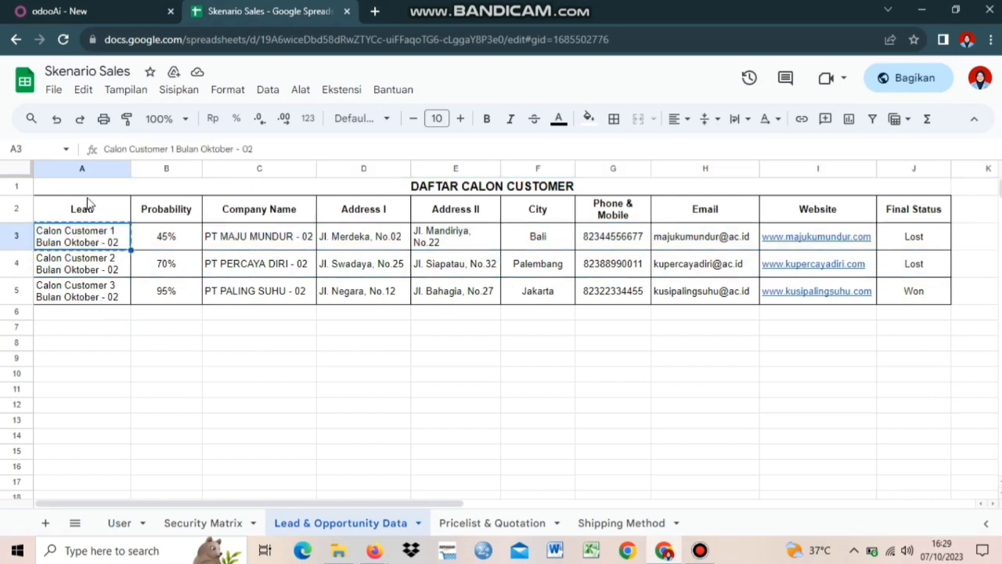
left_click(68, 11)
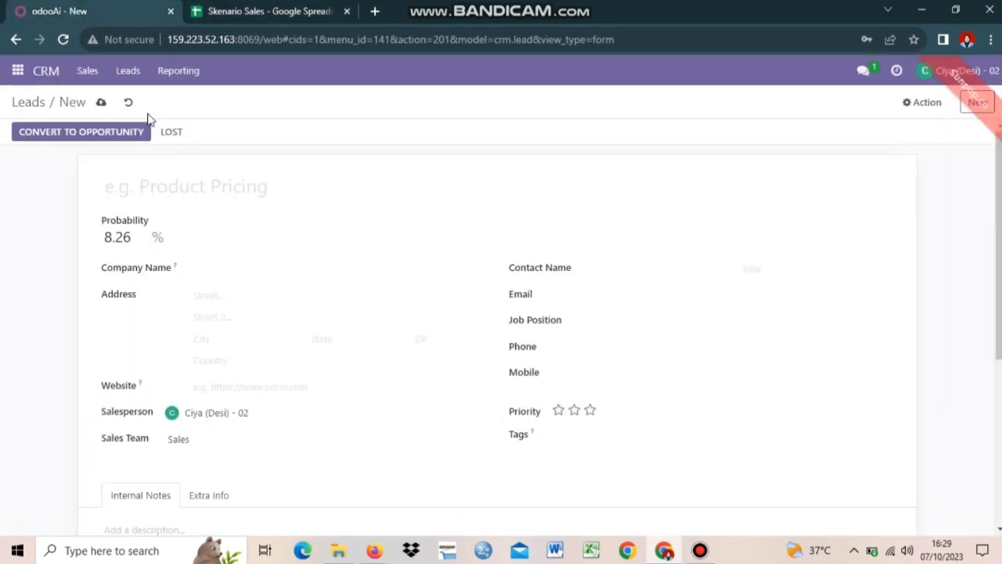
left_click(140, 188)
type("Calon Customer 1 Bulan Oktober - 02")
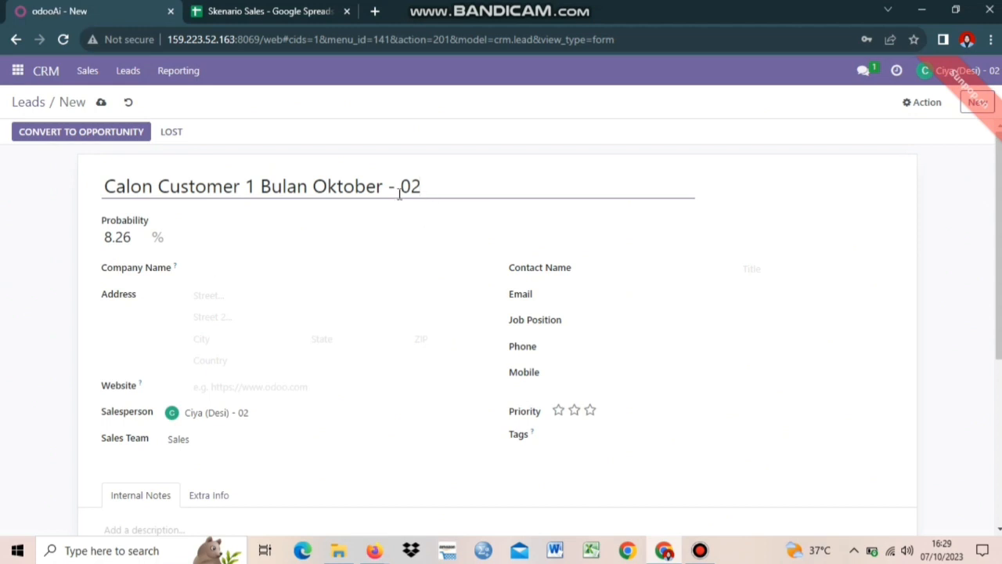
- Check the first prospect's probability in the spreadsheet and set the lead's Probability to 45%
left_click(136, 242)
left_click(263, 11)
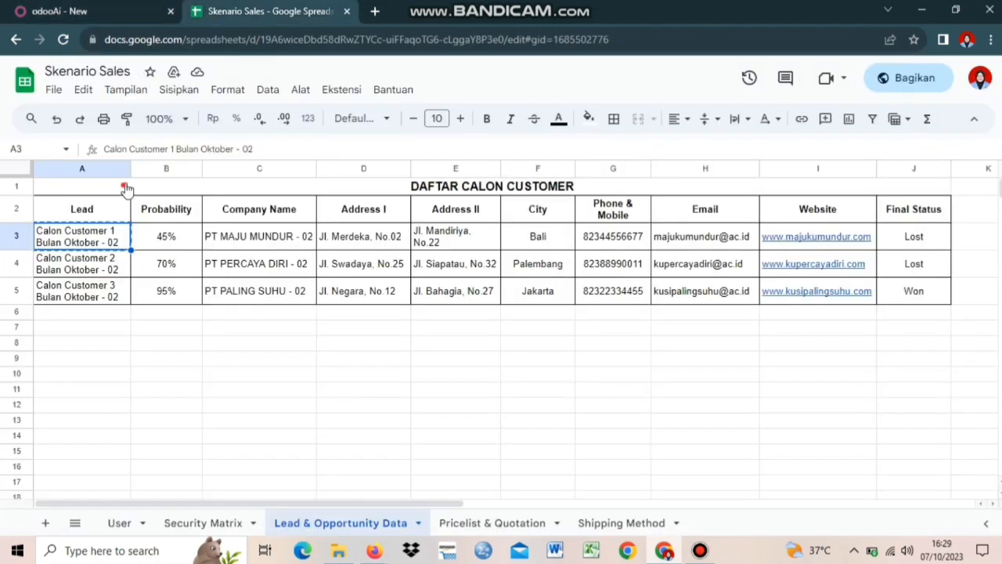
key("ctrl+shift+Tab")
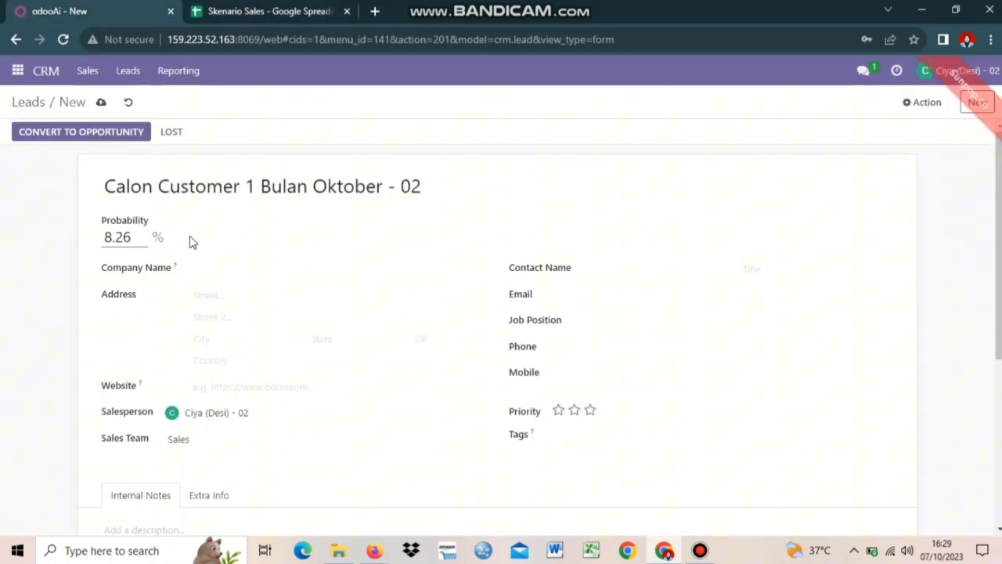
key("BackSpace")
key("BackSpace")
key("BackSpace")
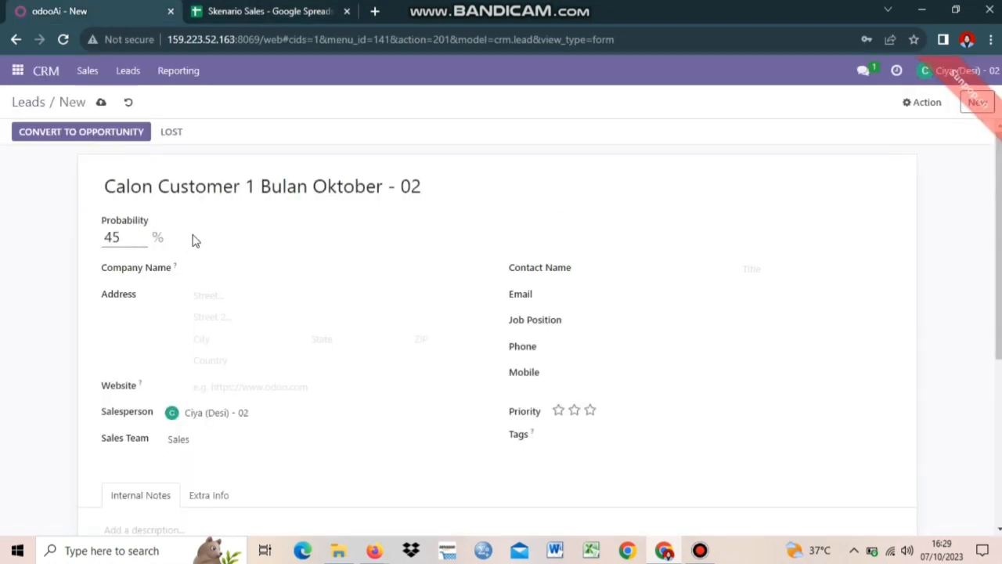
type("45")
- Copy the first prospect's company name from the spreadsheet and enter "PT MAJU MUNDUR - 02" as the lead's Company Name
left_click(241, 270)
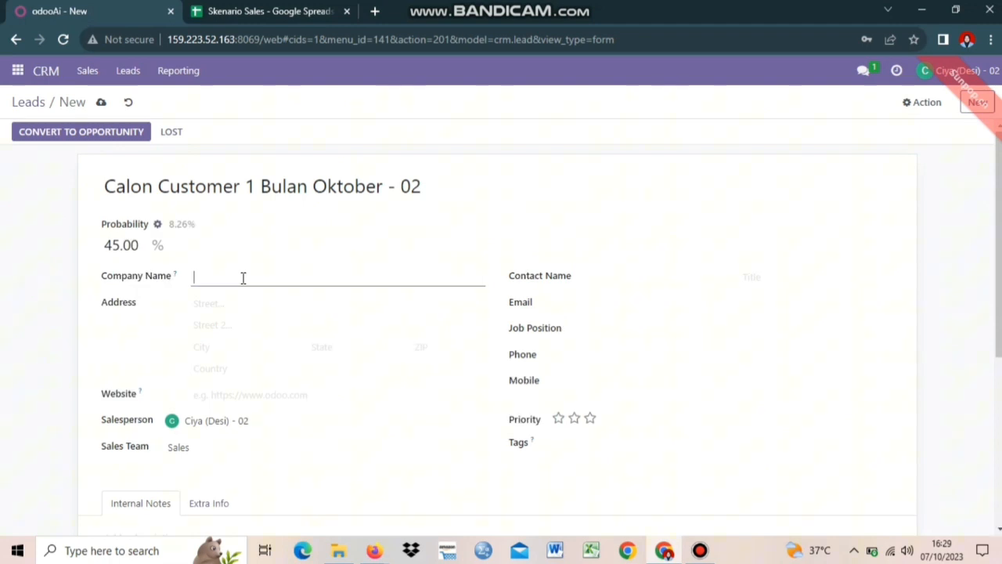
left_click(287, 10)
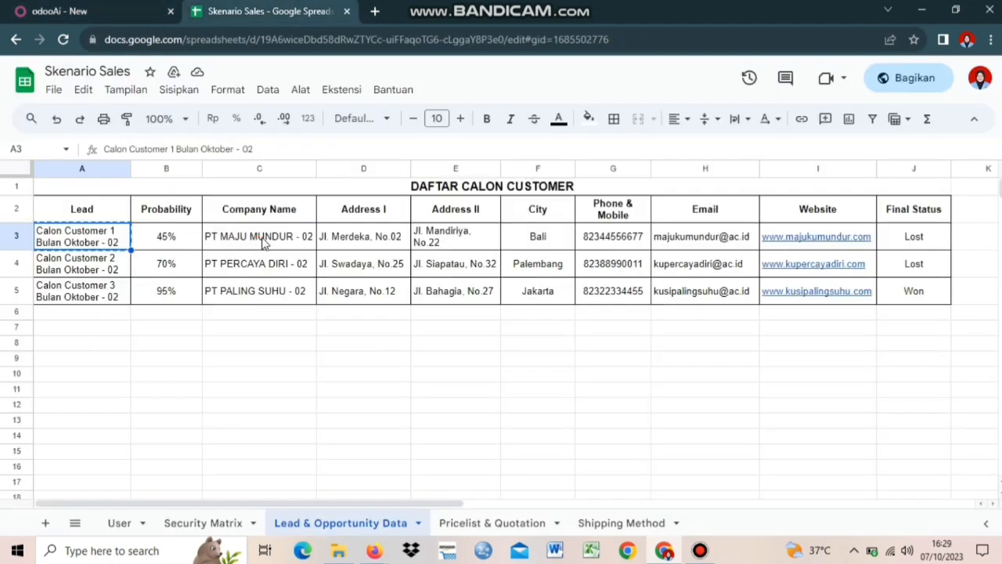
left_click(265, 244)
key("ctrl+c")
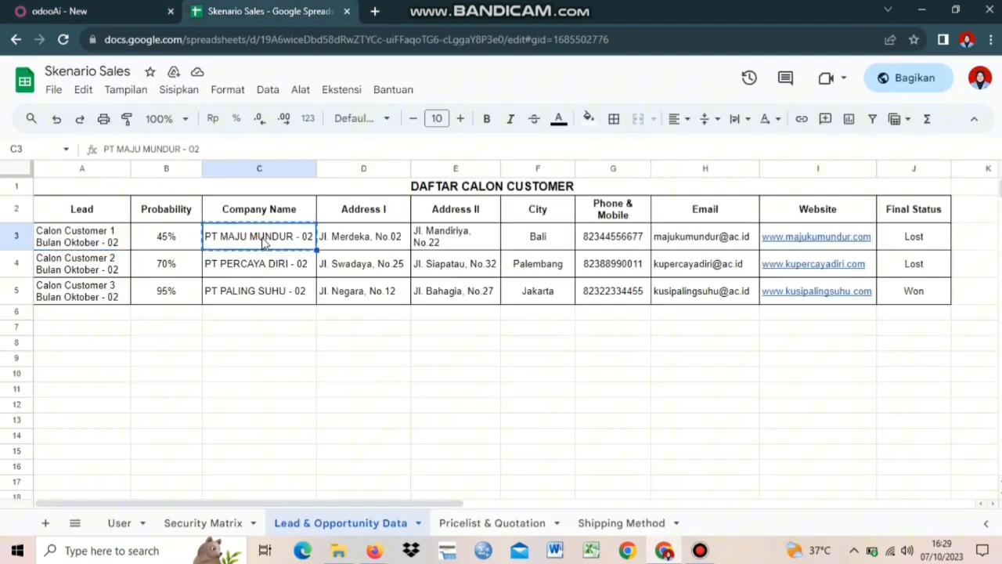
left_click(101, 14)
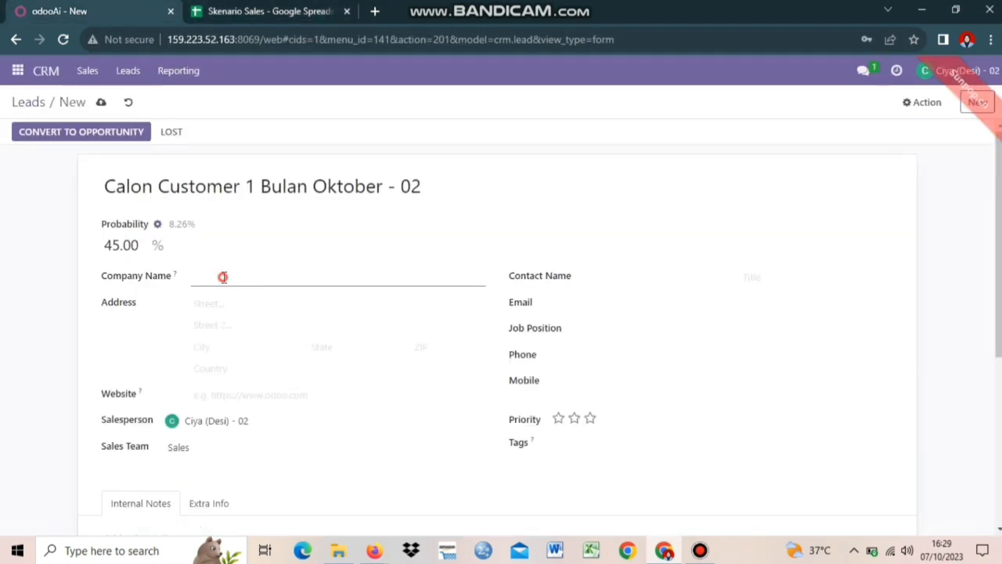
key("ctrl+v")
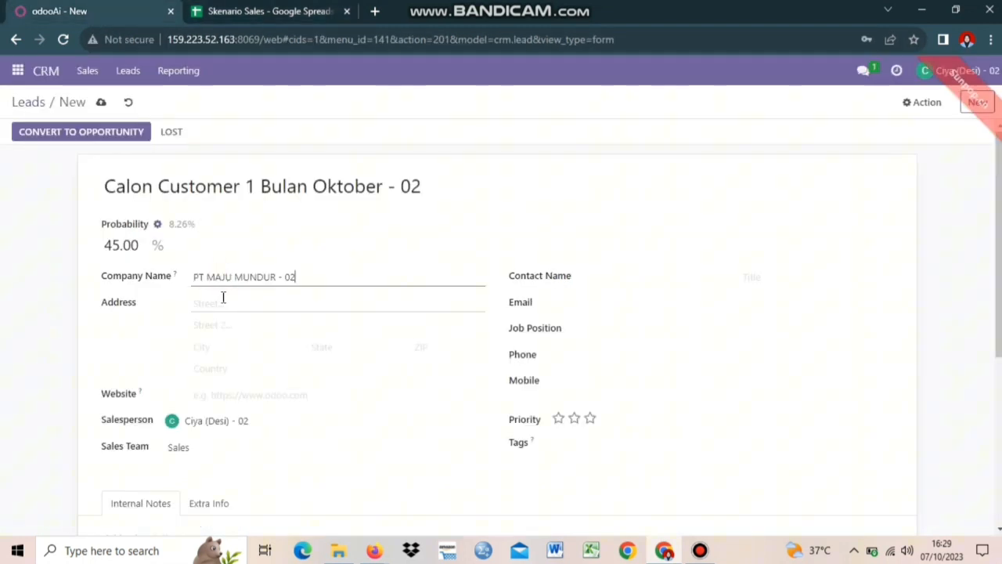
- Copy the first prospect's Address I from the spreadsheet into the first street line of the lead's address
left_click(225, 297)
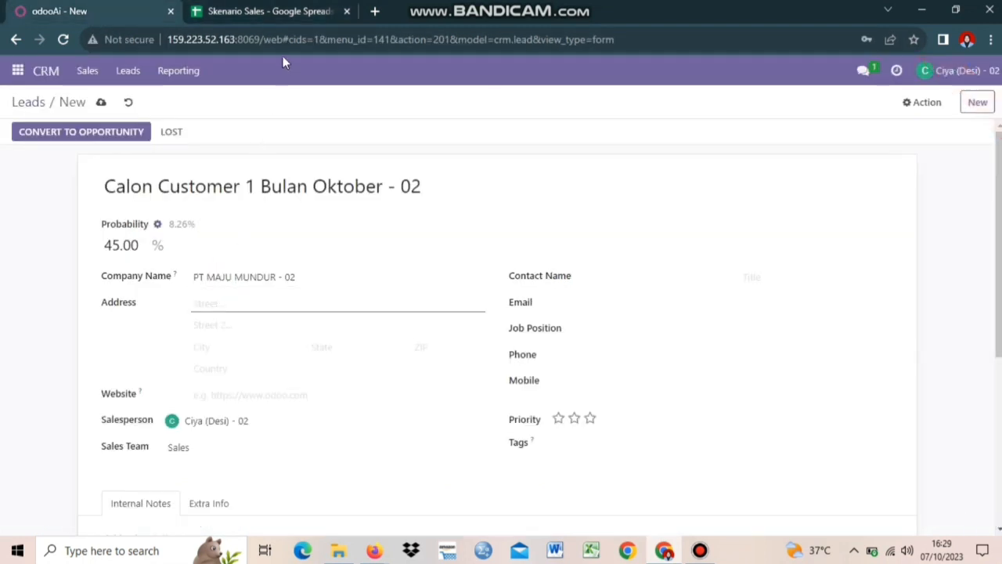
left_click(342, 225)
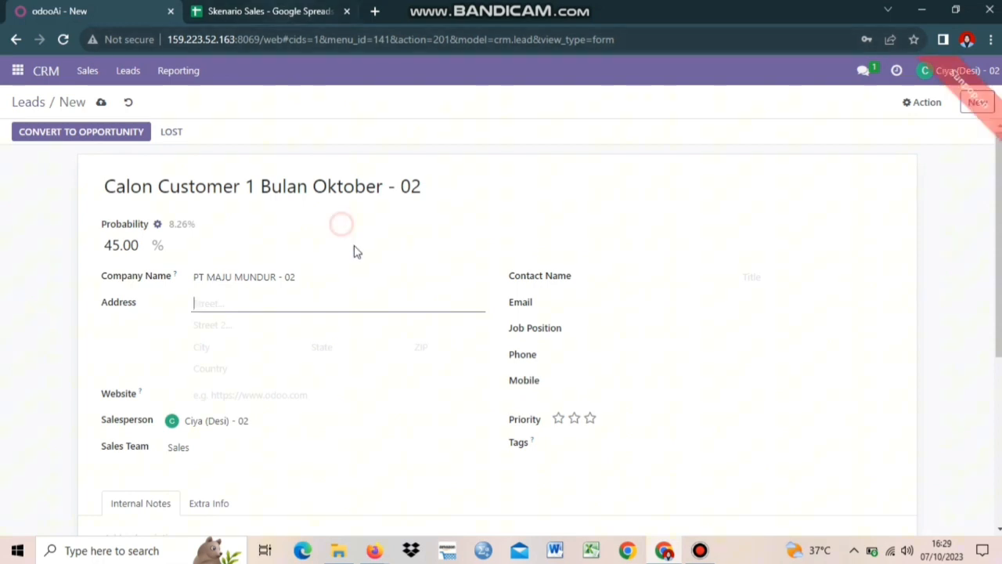
key("ctrl+Tab")
left_click(371, 240)
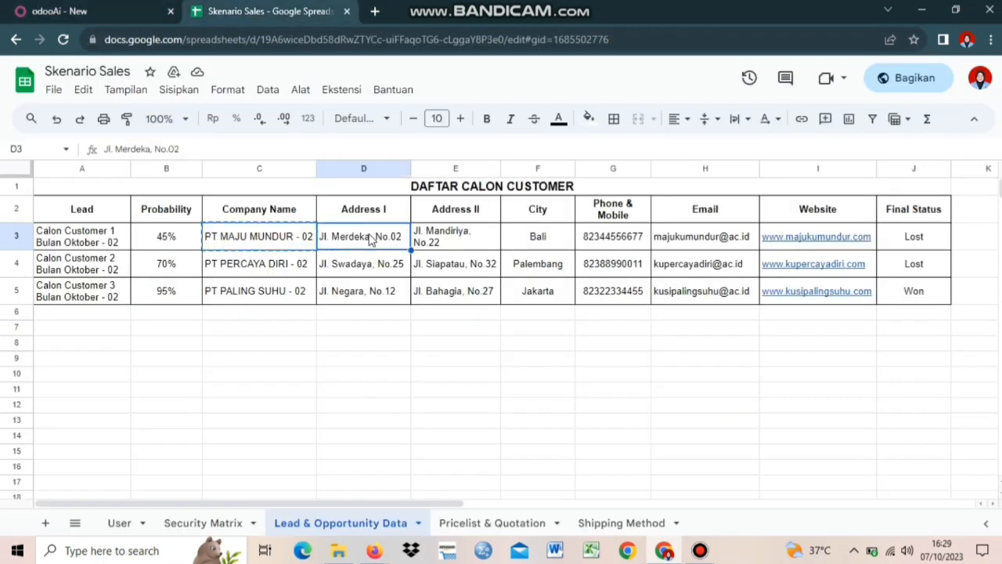
left_click(137, 16)
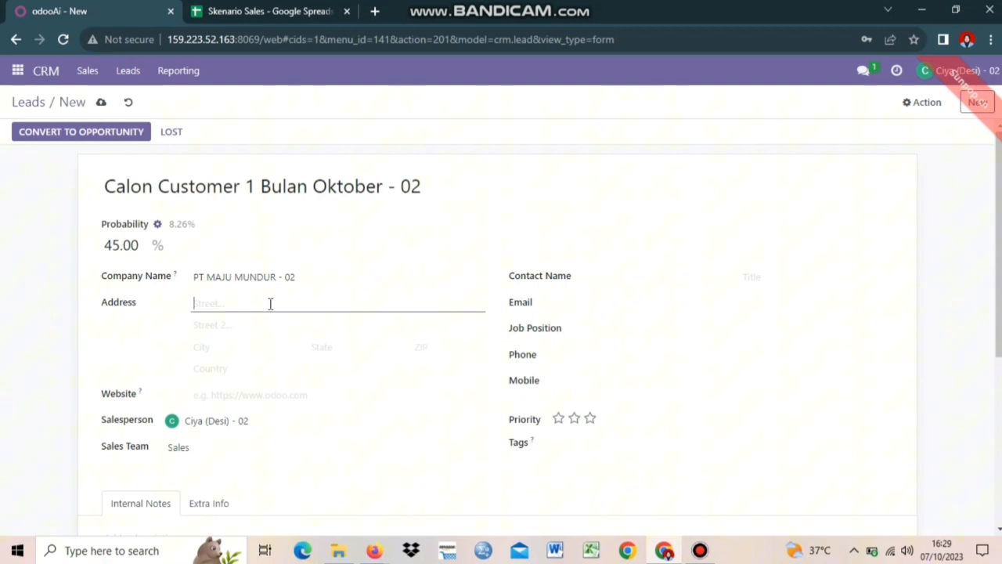
key("ctrl+v")
- Copy the first prospect's Address II from the spreadsheet into the second street line of the lead's address
key("Tab")
key("ctrl+Tab")
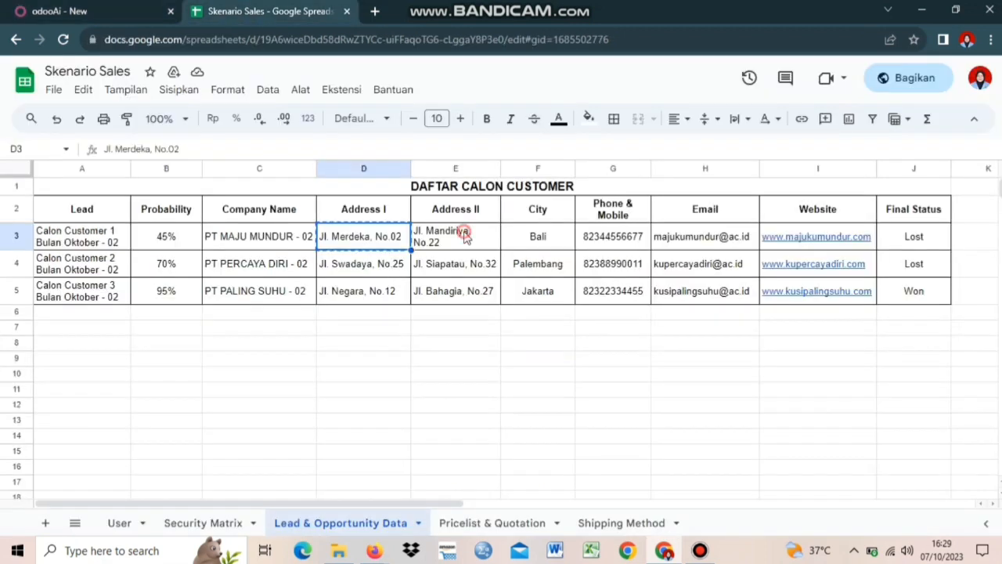
left_click(465, 234)
key("ctrl+c")
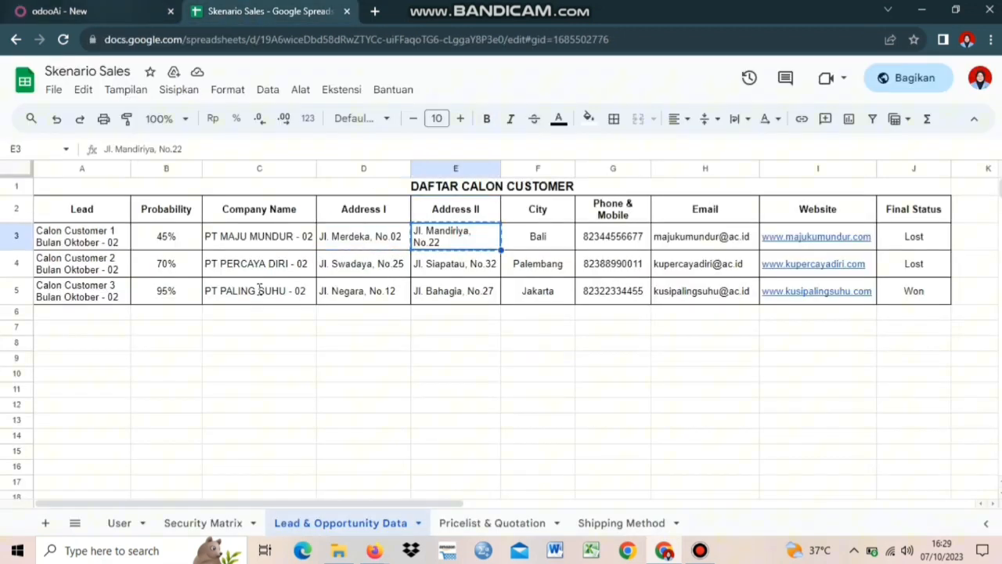
key("ctrl+Tab")
key("ctrl+v")
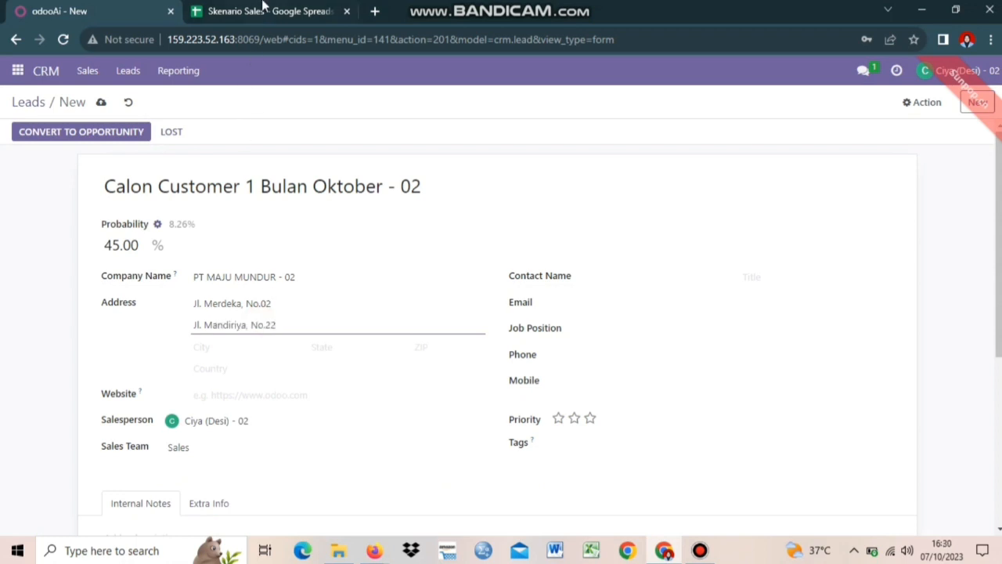
- Check the prospect's city in the spreadsheet, then set the lead's city to Bali and its state to Bali (ID)
key("Tab")
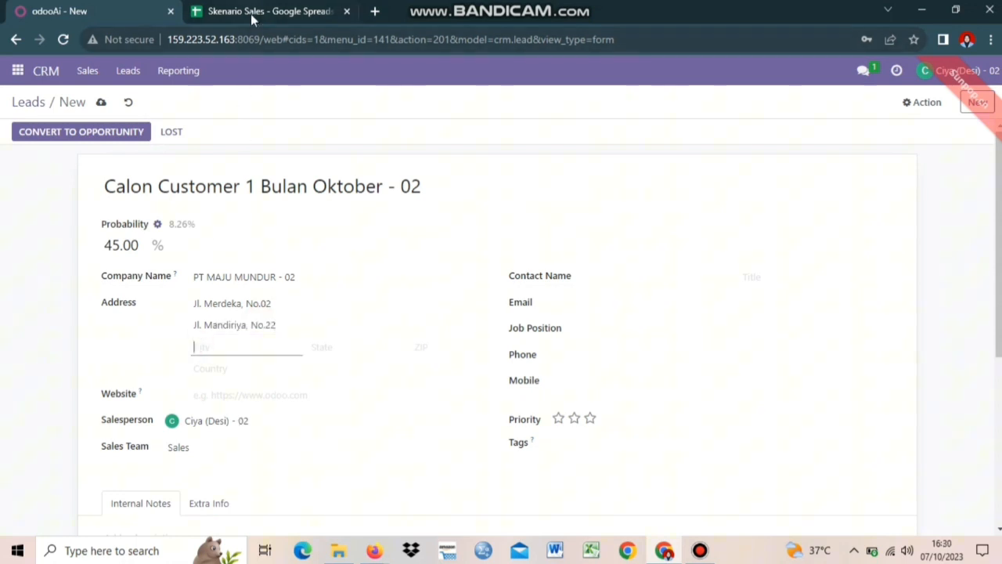
left_click(250, 13)
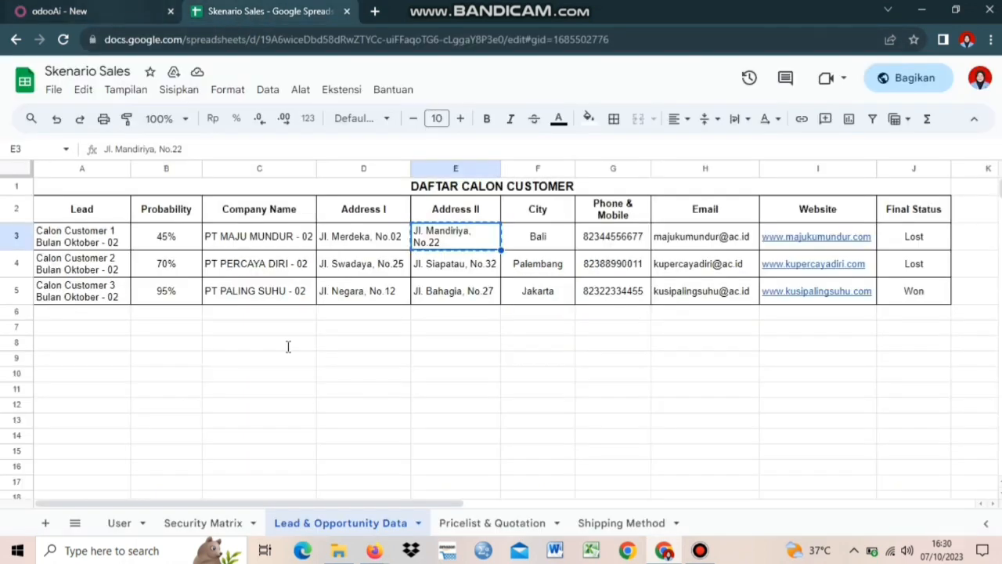
type("Ba")
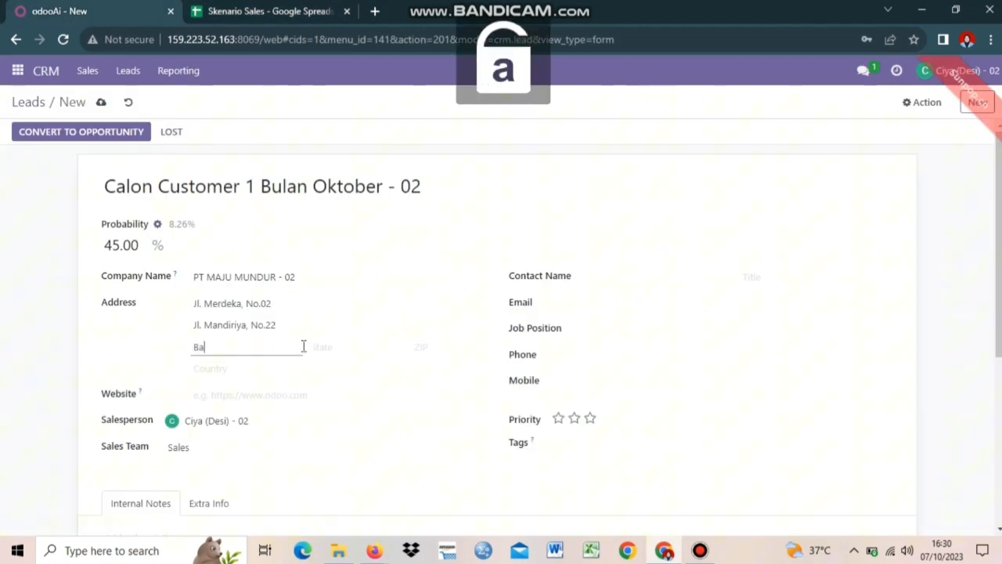
type("li")
left_click(340, 351)
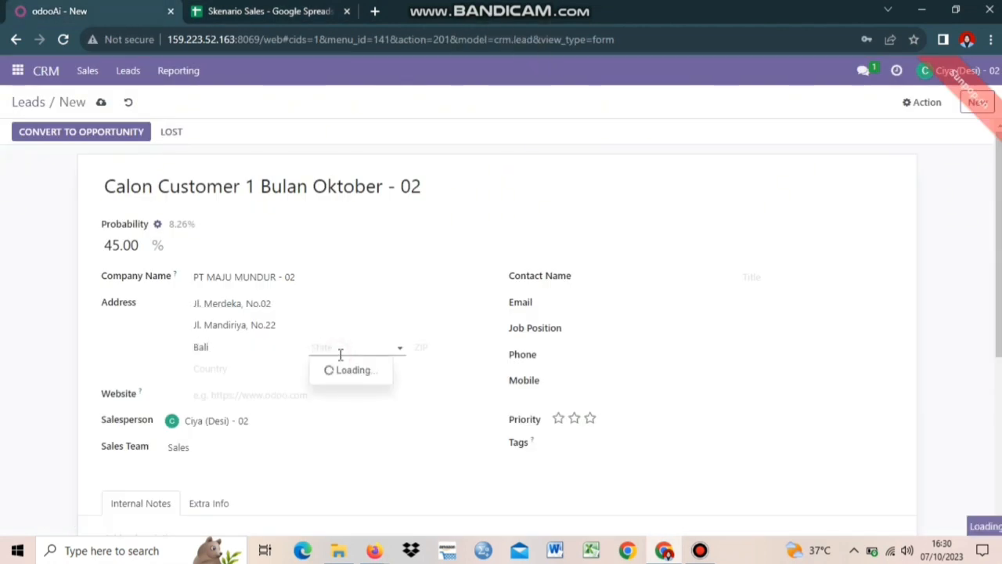
type("Bali")
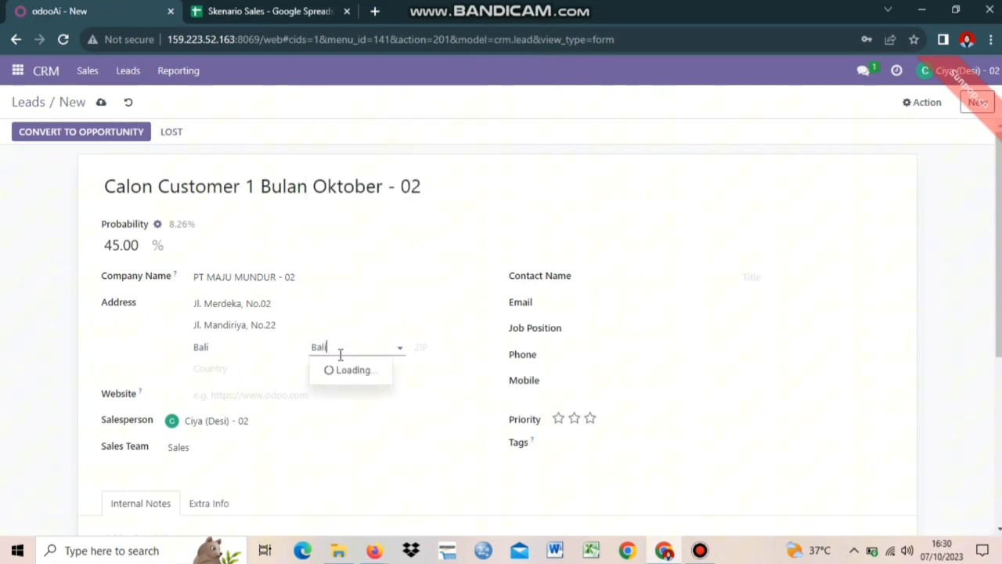
left_click(339, 371)
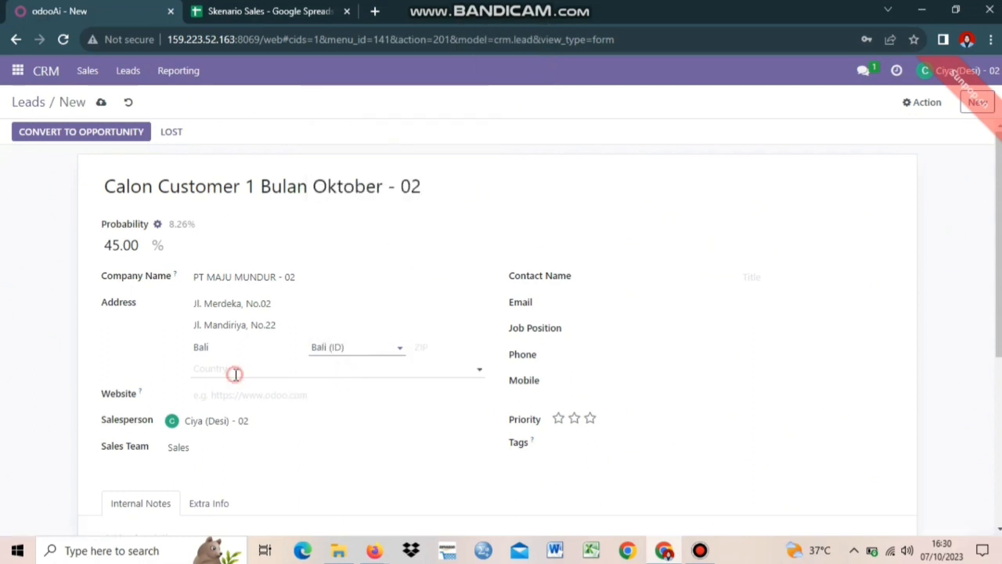
- Set the country in the lead's address to Indonesia
left_click(235, 374)
type("In")
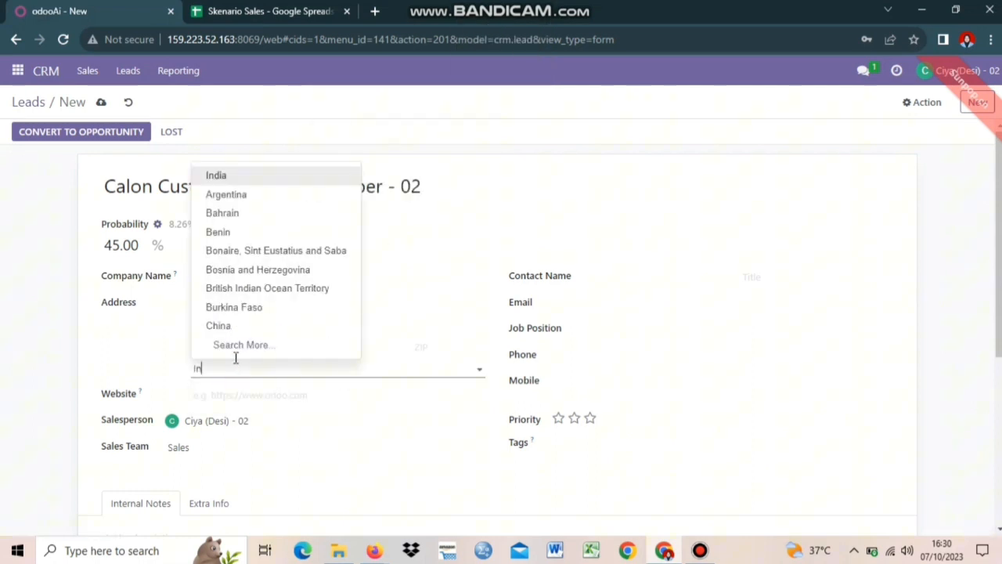
type("d")
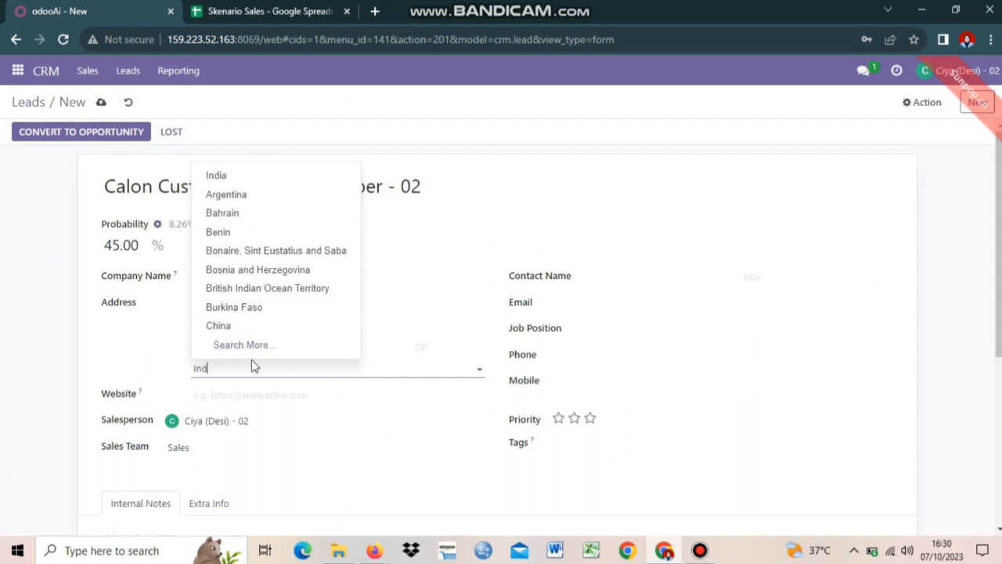
type("on")
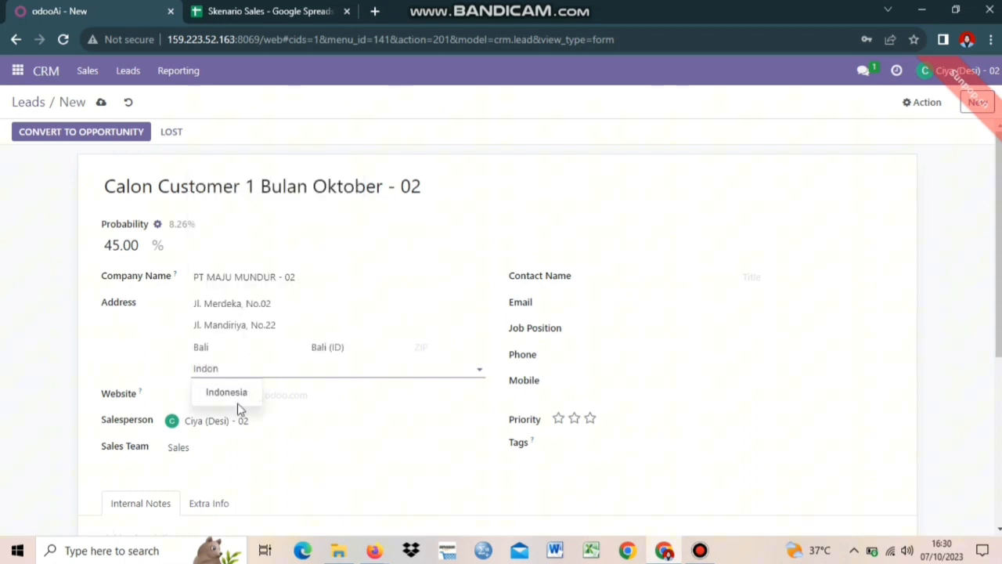
left_click(237, 398)
left_click(239, 395)
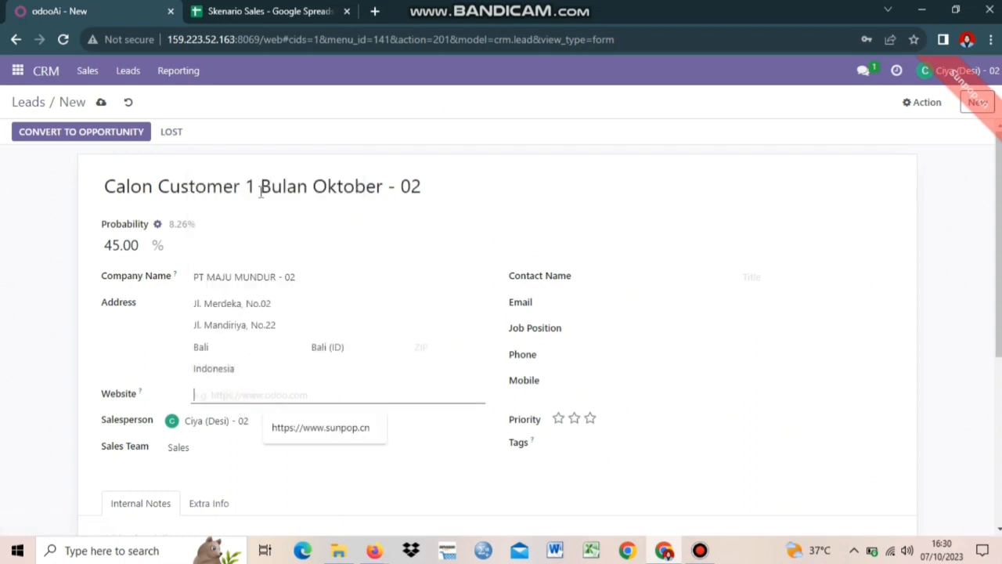
key("ctrl+Tab")
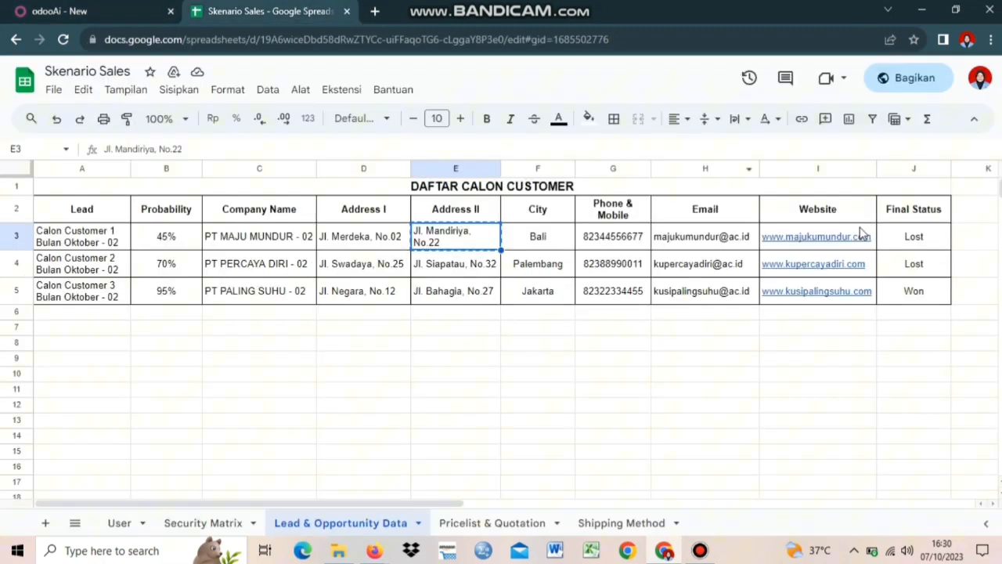
left_click(861, 232)
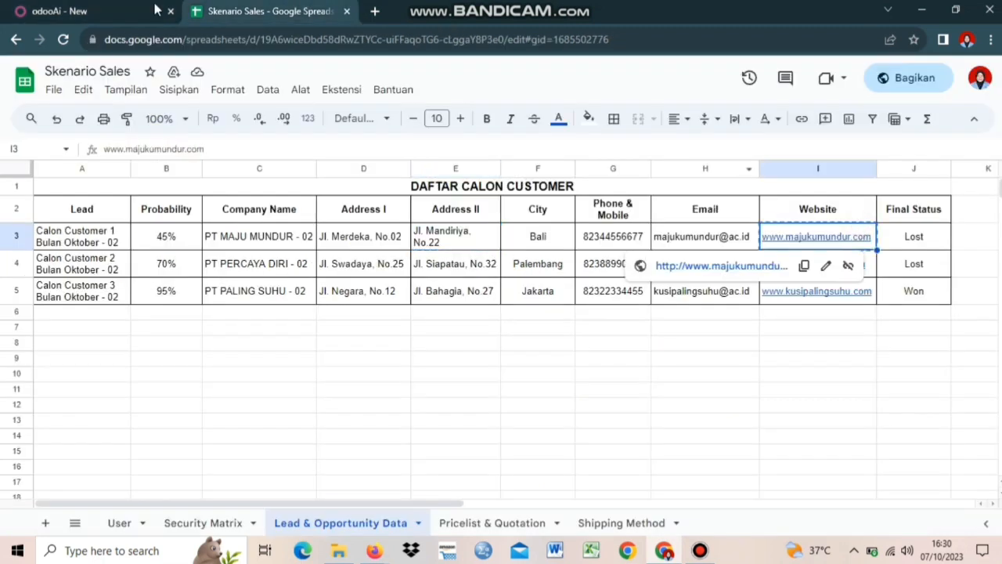
key("ctrl+c")
key("ctrl+Tab")
left_click(318, 389)
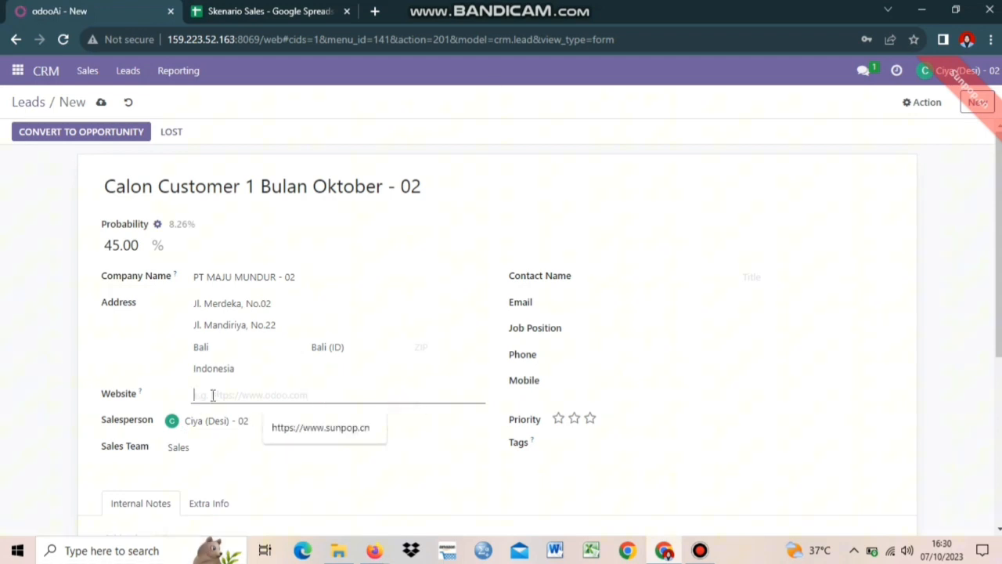
key("ctrl+v")
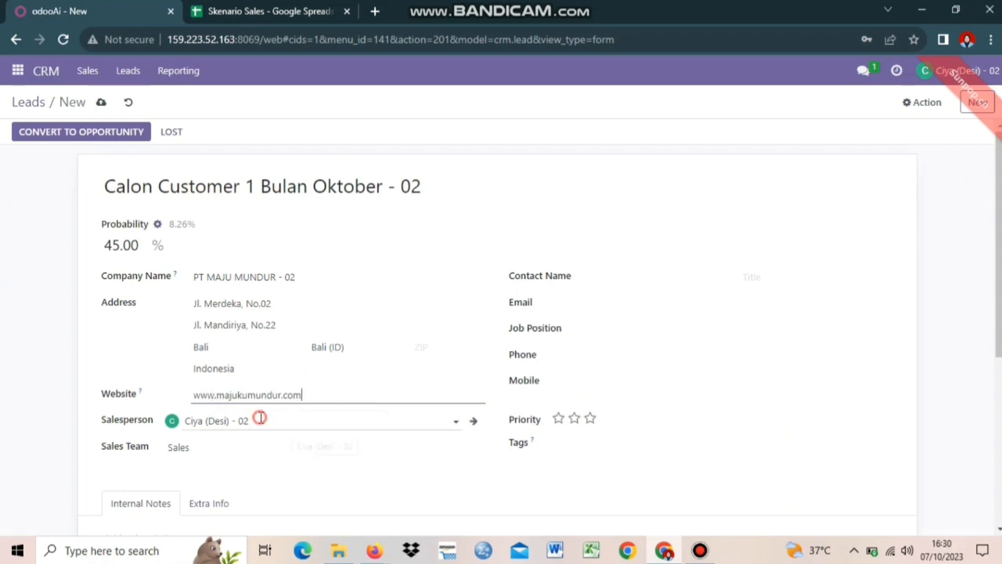
left_click(259, 417)
left_click(39, 436)
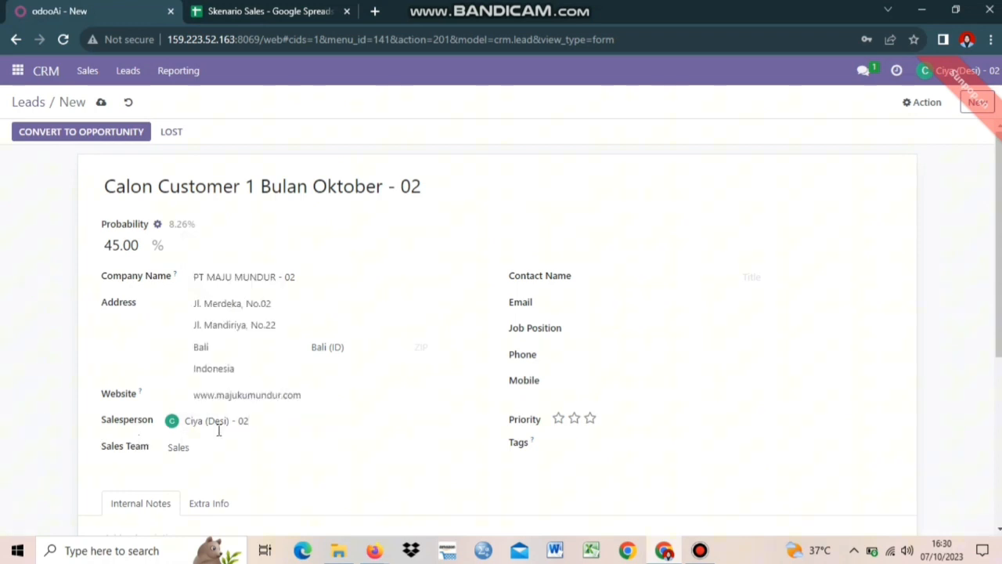
left_click(278, 425)
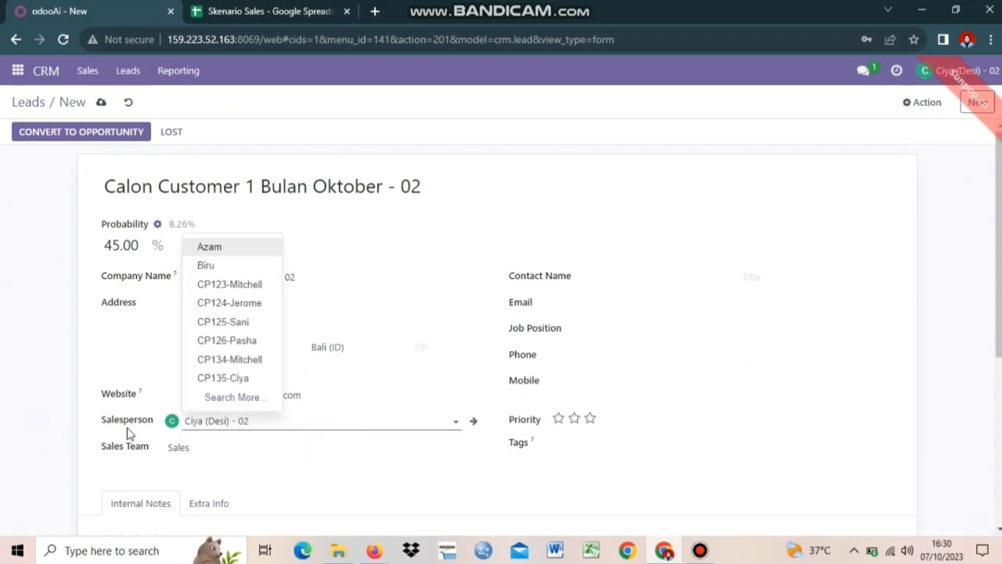
left_click(33, 360)
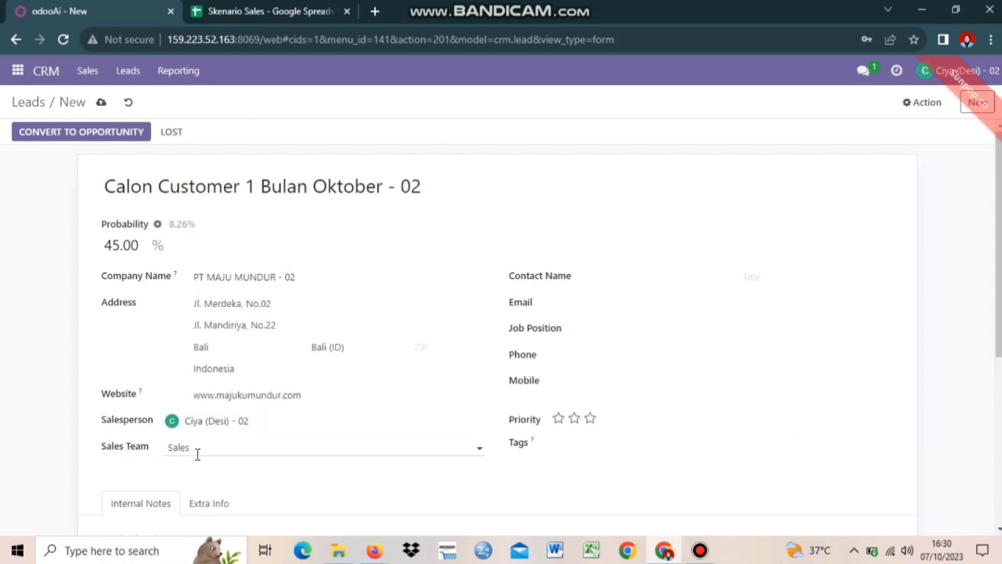
- Copy the first prospect's email address from the spreadsheet into the lead's Email field
left_click(629, 301)
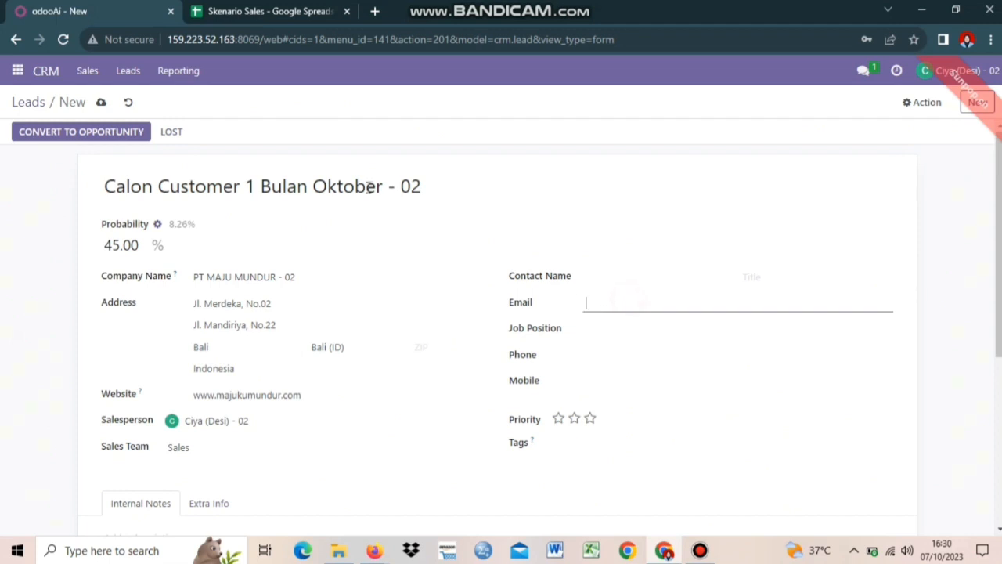
key("ctrl+Tab")
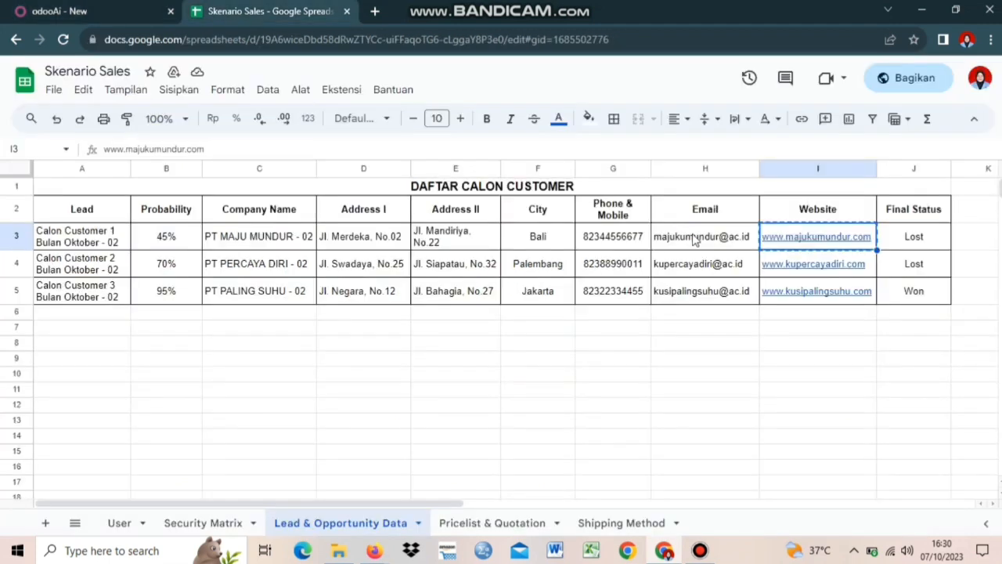
left_click(693, 239)
key("ctrl+c")
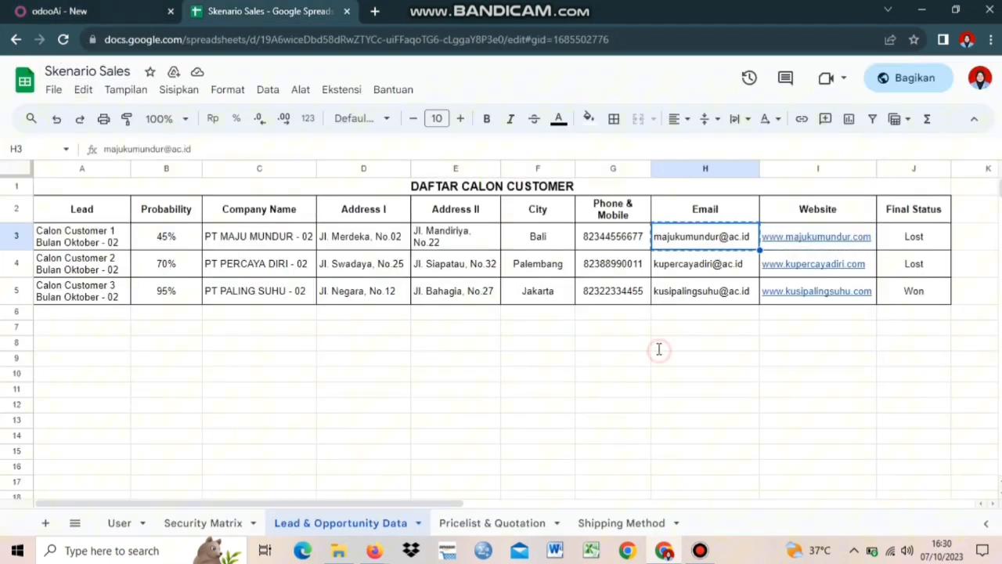
key("ctrl+Tab")
key("ctrl+v")
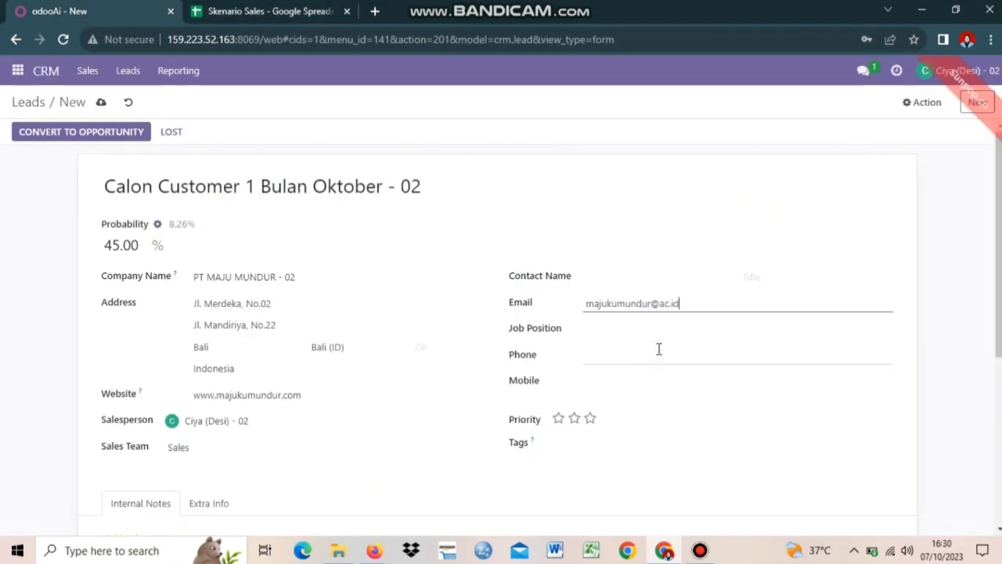
- Copy the first prospect's phone number from the spreadsheet into the lead's Mobile field and save the lead
left_click(608, 380)
key("ctrl+Tab")
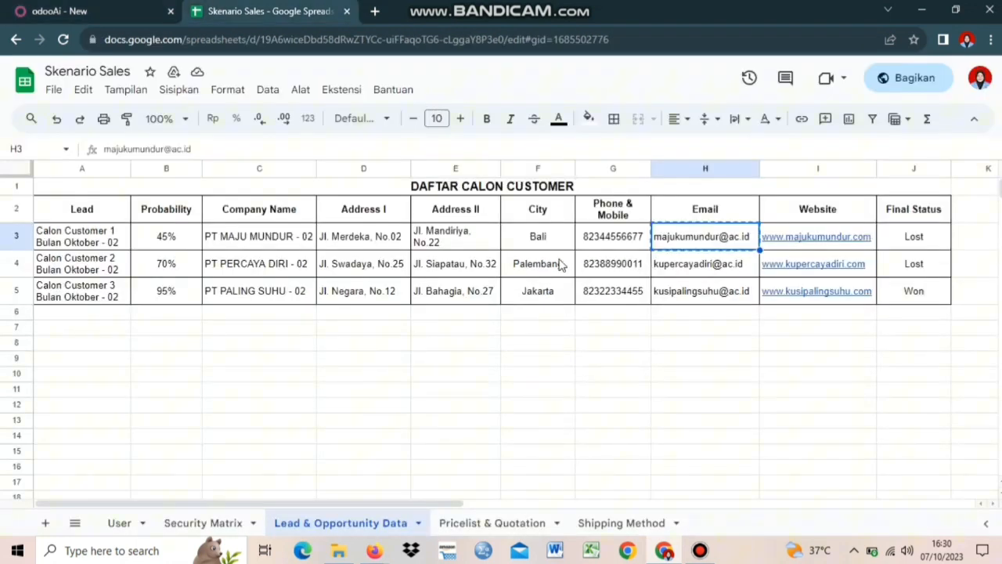
left_click(605, 245)
key("ctrl+c")
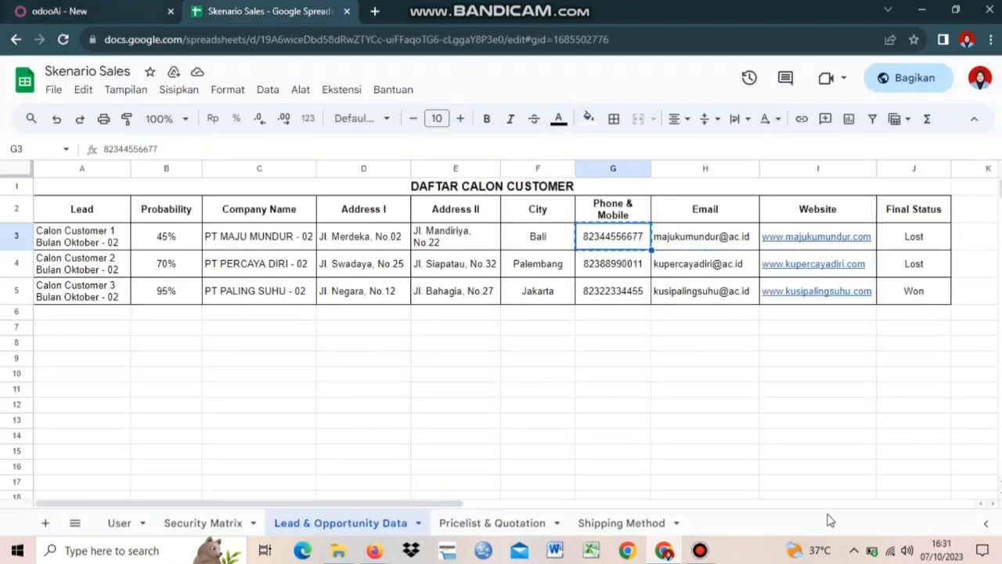
key("ctrl+Tab")
left_click(611, 380)
key("ctrl+v")
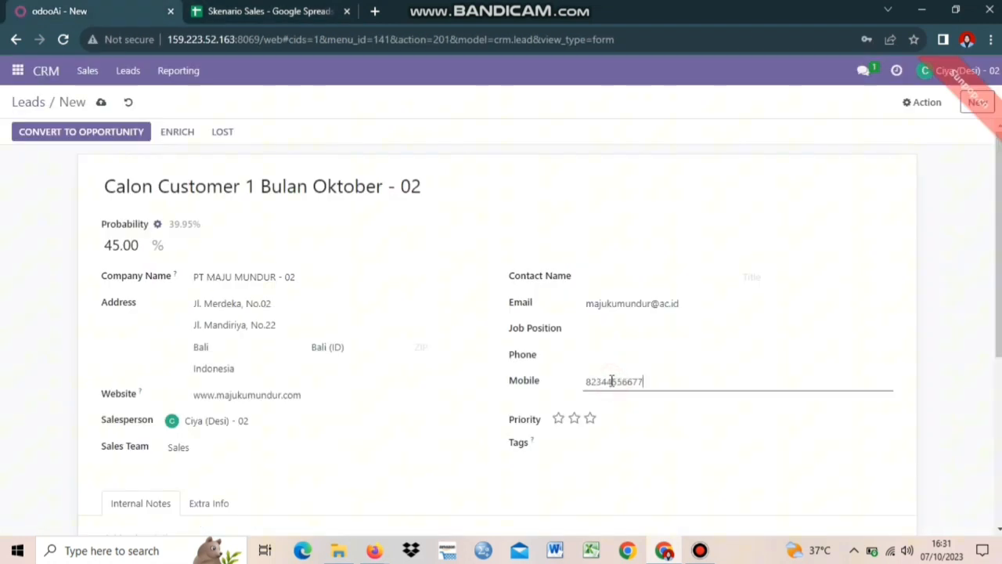
left_click(940, 381)
left_click(101, 104)
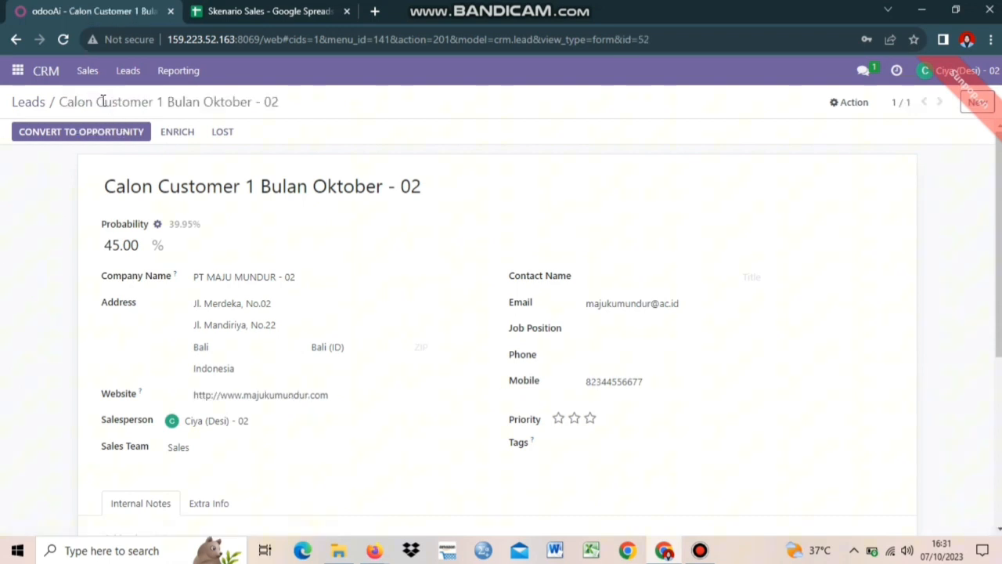
- Create another lead and title it Calon Customer 2 Bulan Oktober - 02, copied from the spreadsheet
left_click(27, 102)
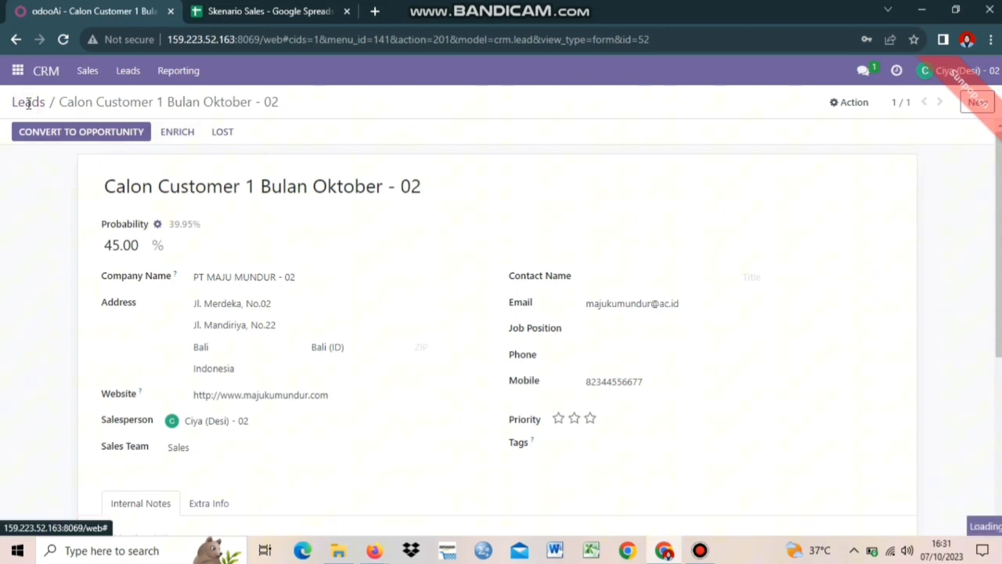
left_click(30, 127)
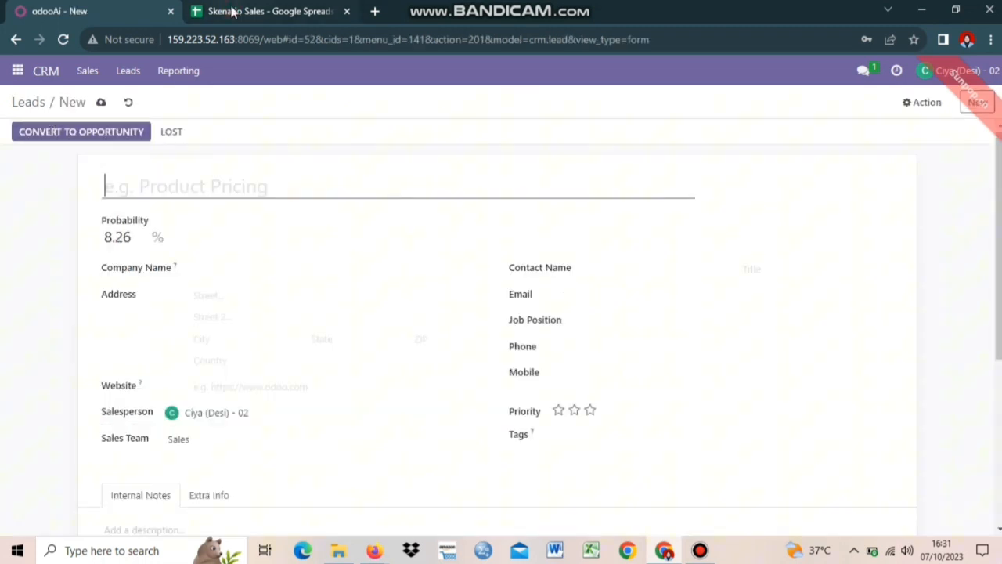
key("ctrl+Tab")
left_click(104, 266)
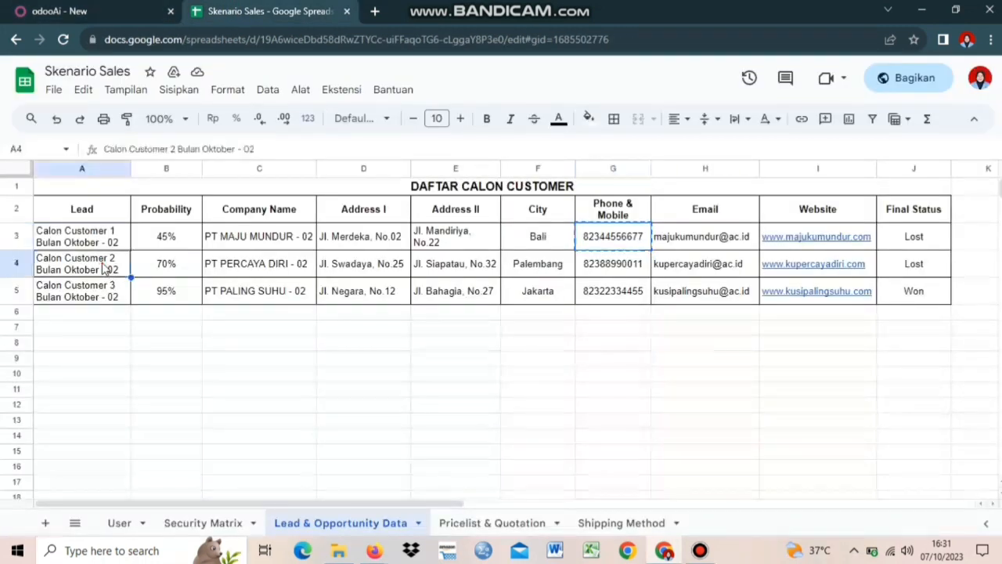
key("ctrl+c")
key("ctrl+Tab")
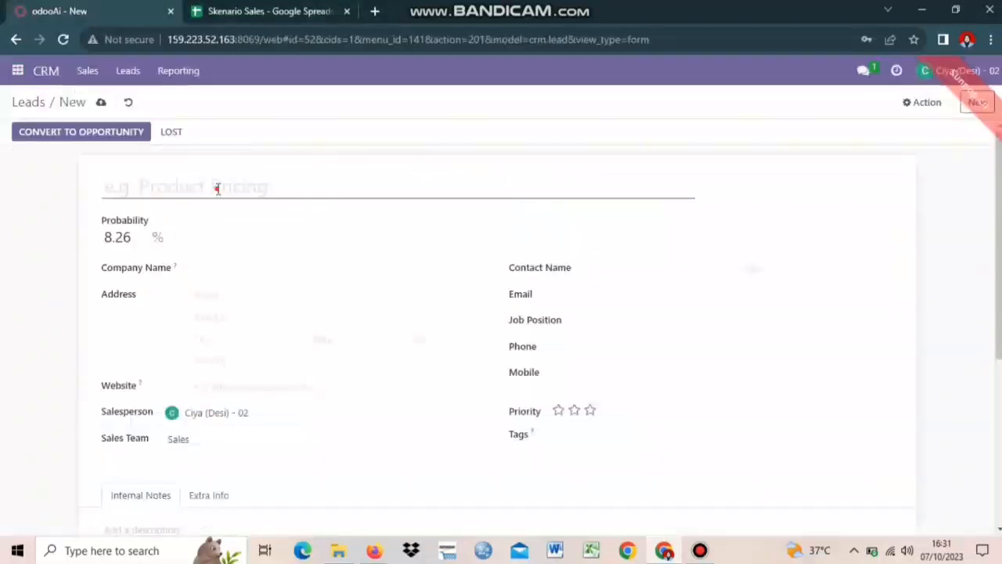
key("ctrl+v")
- Set the second lead's probability to 70 and copy PT PERCAYA DIRI - 02 from the spreadsheet as its company name
key("ctrl+Tab")
key("ctrl+Tab")
left_click(134, 239)
key("BackSpace")
key("BackSpace")
key("BackSpace")
key("BackSpace")
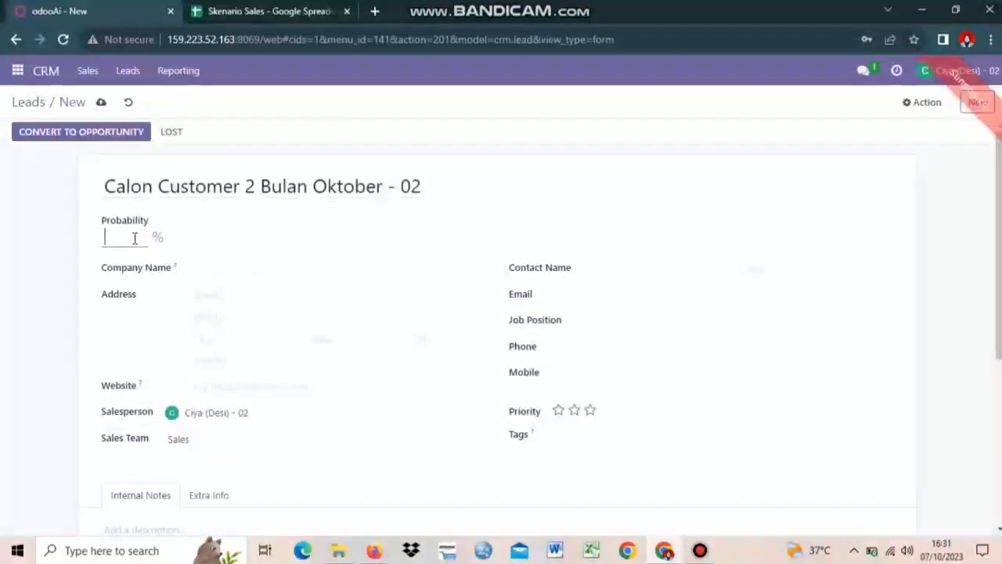
type("70")
left_click(253, 269)
key("ctrl+v")
- Copy the second prospect's Address I from the spreadsheet into the first street line of the lead's address
left_click(228, 293)
left_click(345, 285)
key("ctrl+Tab")
left_click(370, 266)
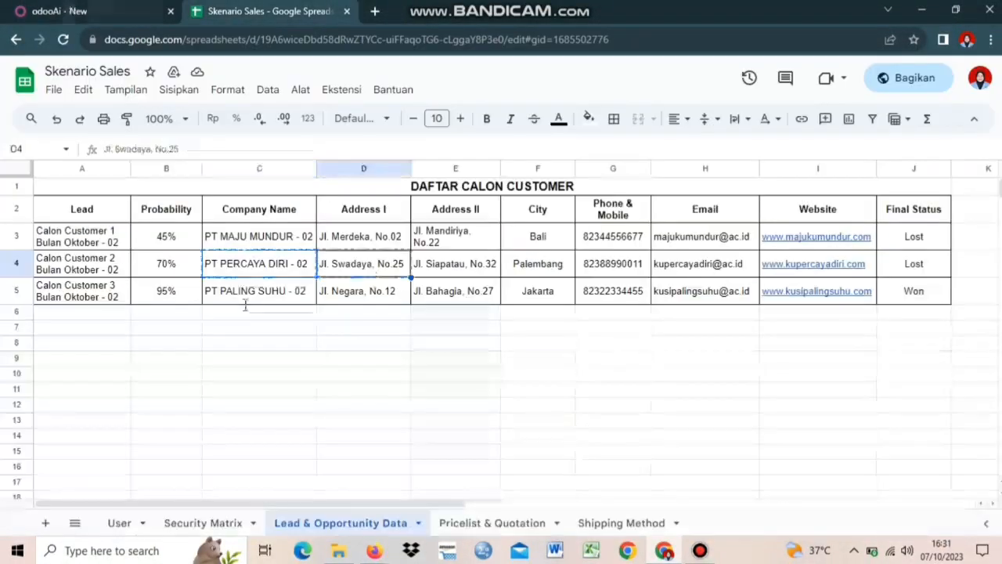
key("ctrl+c")
key("ctrl+Tab")
key("ctrl+v")
- Copy the second prospect's Address II from the spreadsheet into the second street line of the lead's address
key("Tab")
key("ctrl+Tab")
left_click(469, 259)
key("ctrl+c")
left_click(86, 12)
key("ctrl+v")
- Look up the second prospect's city in the spreadsheet and set the lead's city to Palembang
left_click(227, 11)
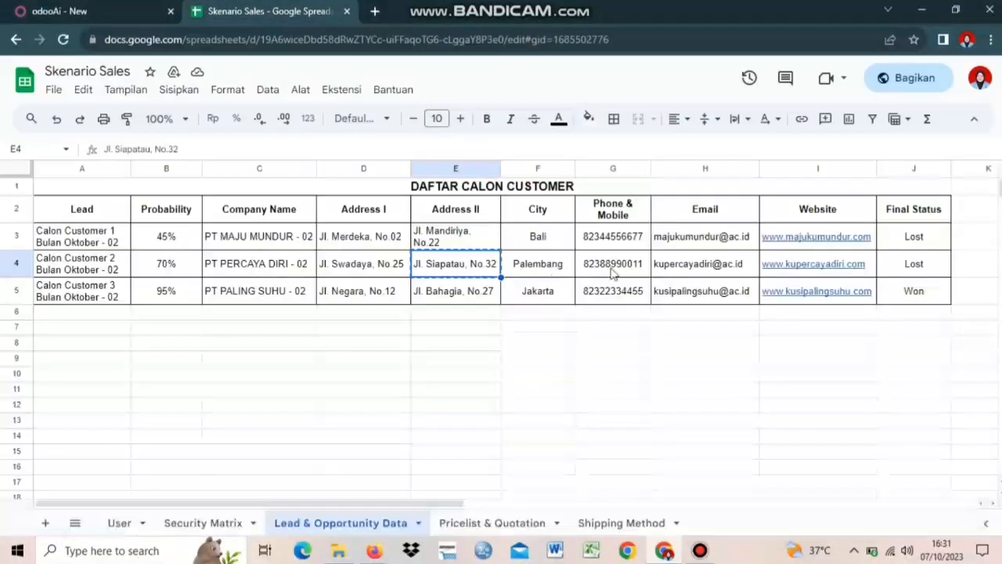
left_click(537, 264)
key("ctrl+c")
left_click(117, 10)
left_click(237, 349)
key("ctrl+v")
- Set the second lead's country to Indonesia and choose Sumatra Selatan (ID) from the full list of states
left_click(378, 367)
left_click(370, 347)
left_click(376, 306)
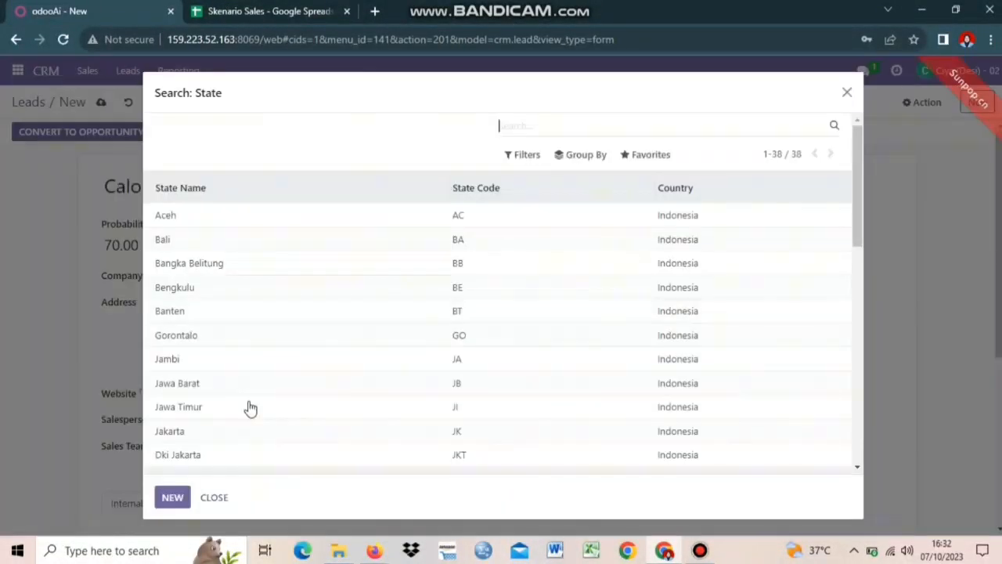
scroll(246, 409, "down", 10)
left_click(213, 387)
key("ctrl+Tab")
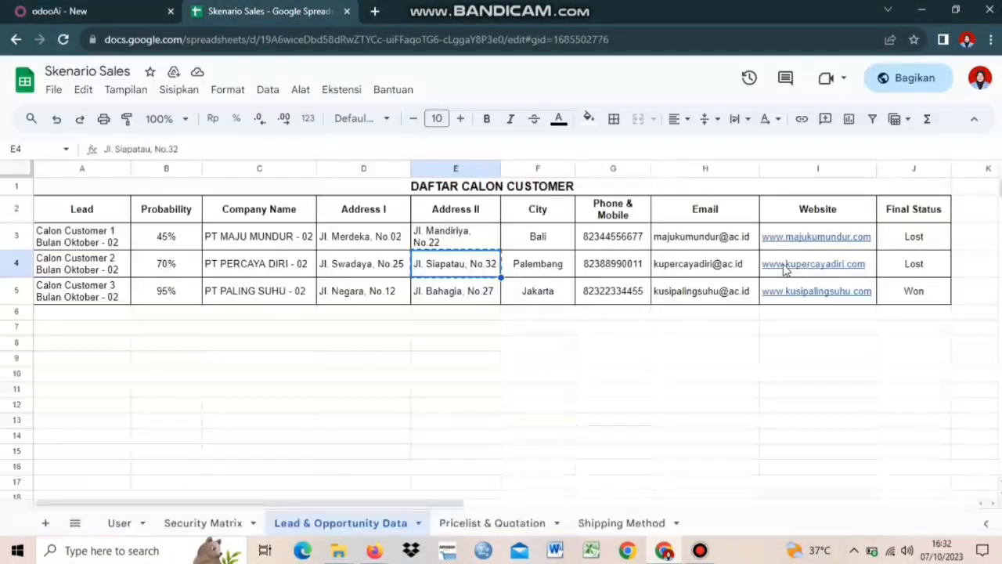
left_click(783, 269)
key("ctrl+c")
key("ctrl+Tab")
left_click(376, 394)
key("ctrl+v")
- Copy the second prospect's email address from the spreadsheet into the lead's Email field
key("ctrl+Tab")
left_click(707, 267)
key("ctrl+c")
key("ctrl+Tab")
left_click(623, 303)
key("ctrl+v")
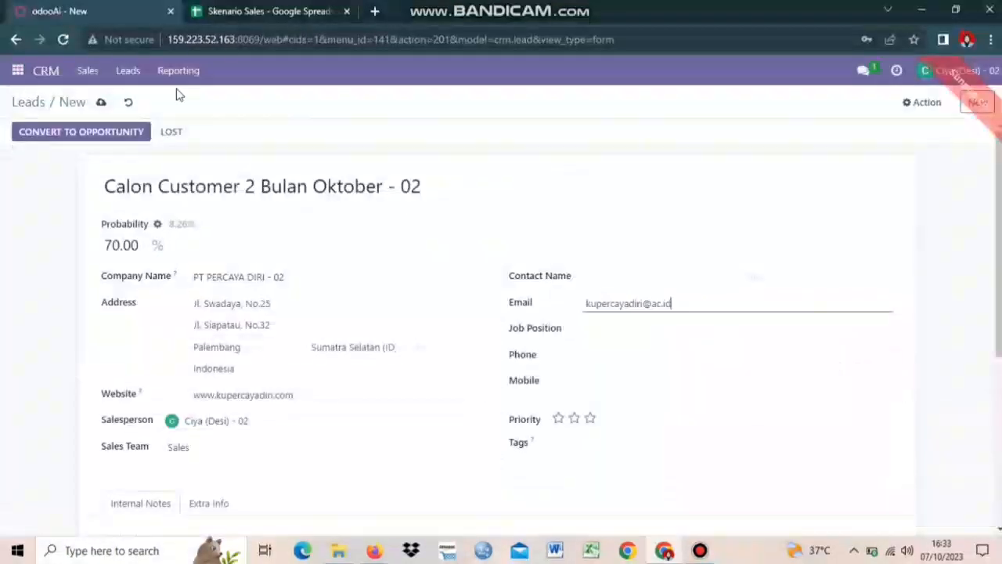
- Copy the second prospect's phone number from the spreadsheet into the lead's Mobile field and return to the leads list
key("ctrl+Tab")
left_click(627, 268)
key("ctrl+c")
key("ctrl+Tab")
left_click(614, 412)
key("ctrl+v")
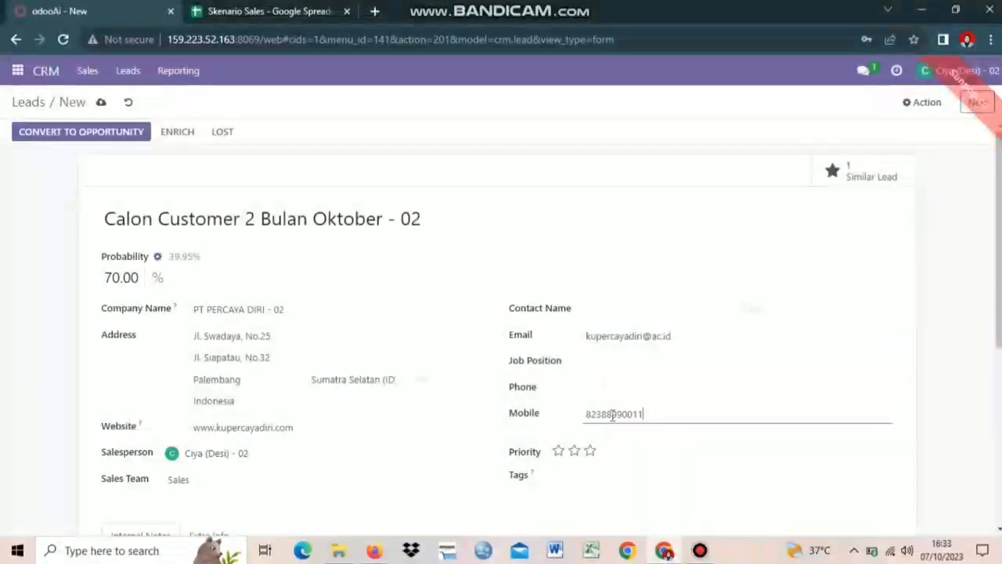
scroll(768, 433, "down", 1)
scroll(268, 297, "up", 1)
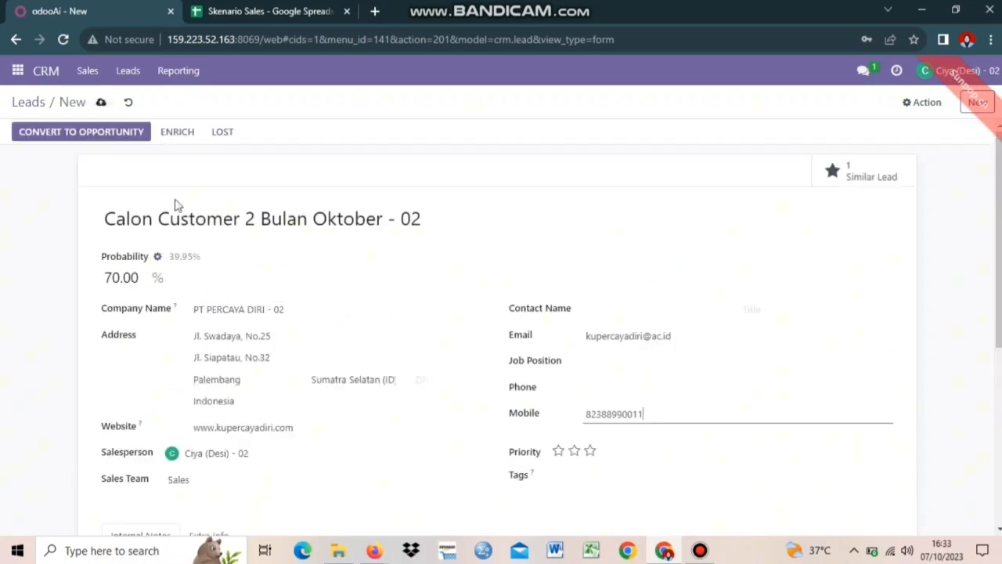
left_click(30, 102)
- Create a third lead titled Calon Customer 3 Bulan Oktober - 02, copying the title from the spreadsheet
left_click(252, 10)
left_click(58, 294)
key("ctrl+c")
left_click(60, 16)
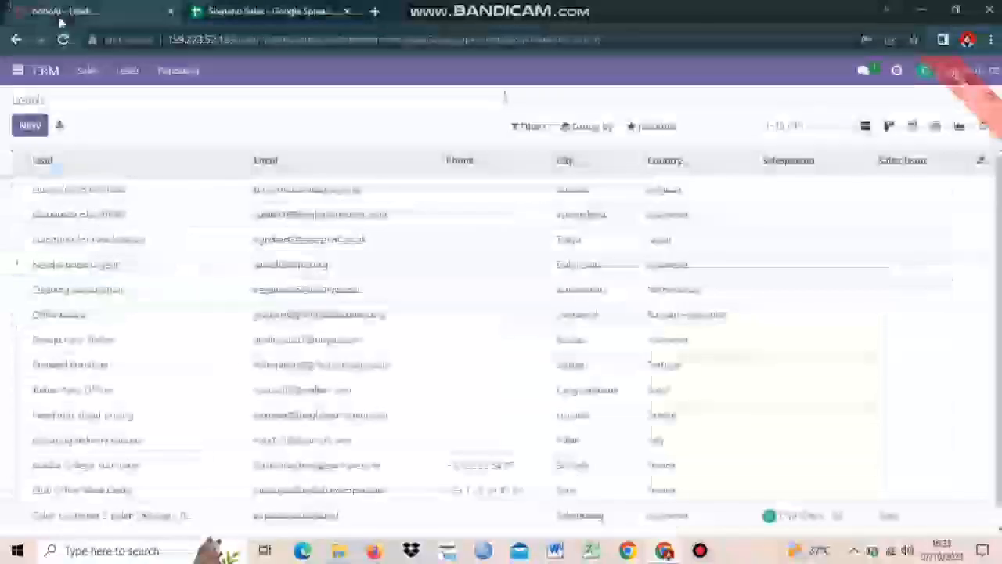
left_click(27, 126)
key("ctrl+v")
- Set the third lead's probability to 95 and copy PT PALING SUHU - 02 from the spreadsheet as its company name
left_click(279, 10)
left_click(250, 293)
key("ctrl+c")
left_click(60, 11)
left_click(123, 236)
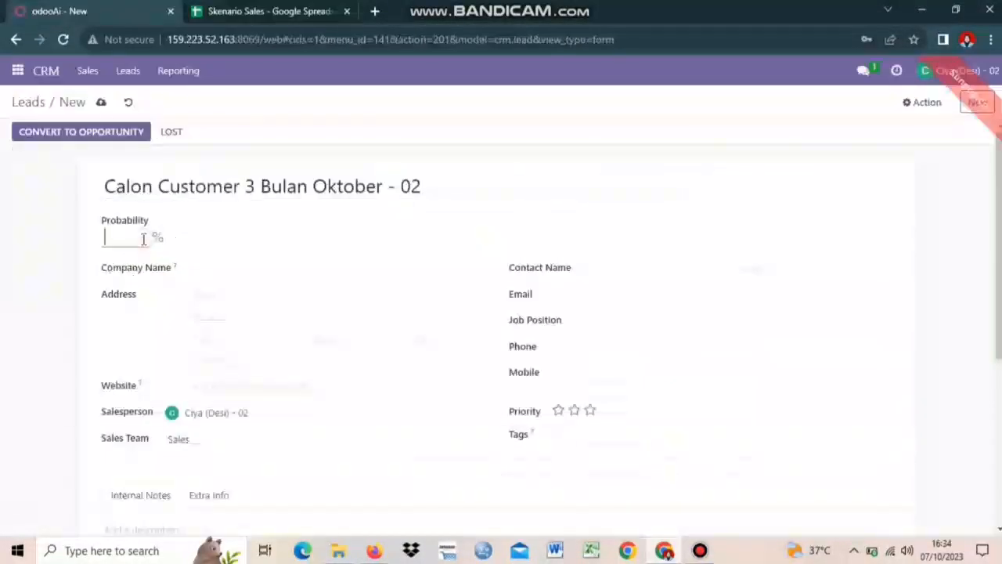
type("95")
left_click(200, 274)
key("ctrl+v")
- Copy the third prospect's Address I from the spreadsheet into the first street line of the lead's address
left_click(252, 10)
left_click(364, 294)
key("ctrl+c")
left_click(60, 11)
left_click(221, 304)
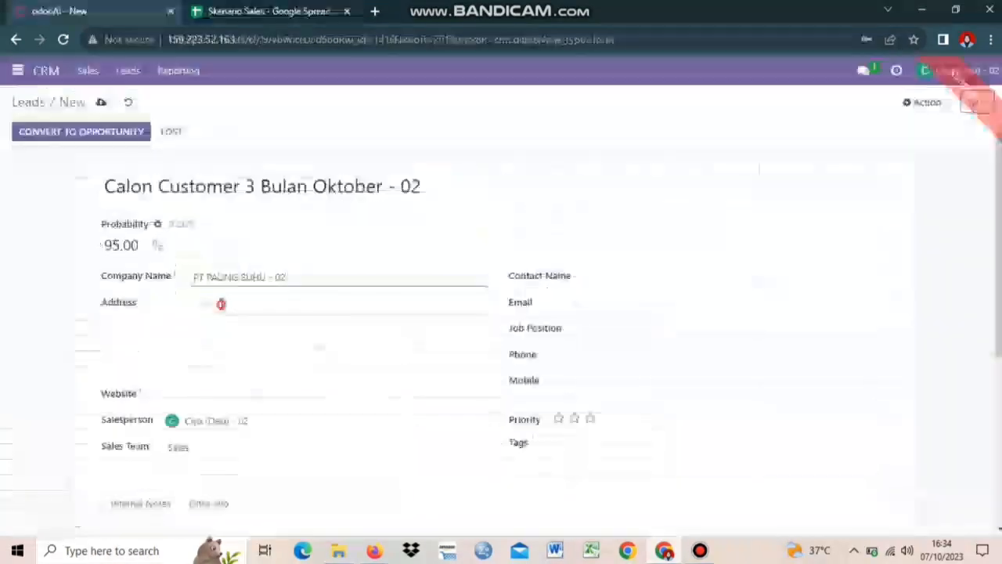
key("ctrl+v")
- Copy the third prospect's Address II from the spreadsheet into the second street line of the lead's address
left_click(253, 10)
left_click(446, 293)
key("ctrl+c")
left_click(60, 11)
- Check the third prospect's city in the spreadsheet, and set the lead's city to Jakarta and its state to Jakarta (ID)
left_click(248, 9)
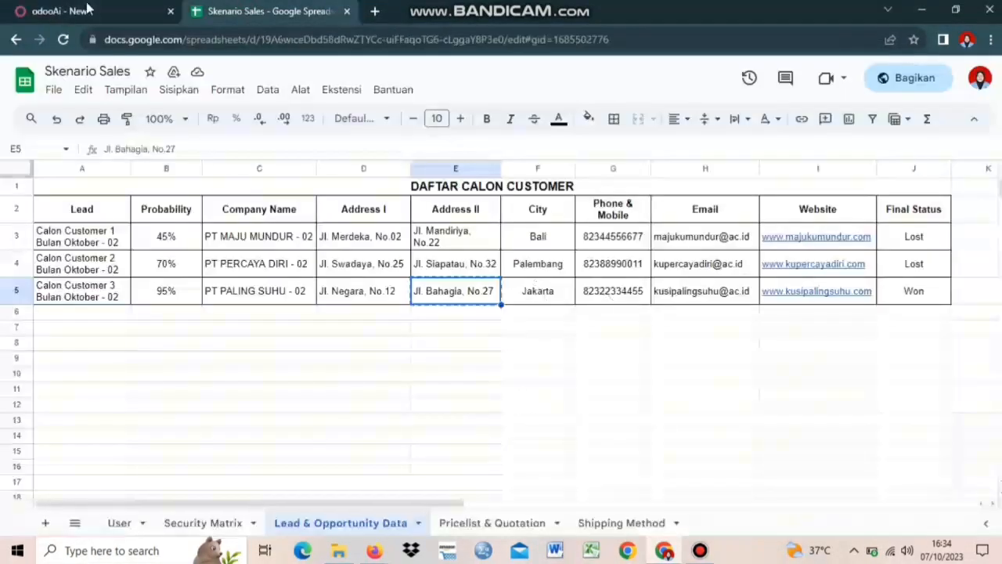
left_click(61, 11)
left_click(212, 346)
type("Jakarta")
left_click(347, 344)
type("Jaka")
left_click(349, 370)
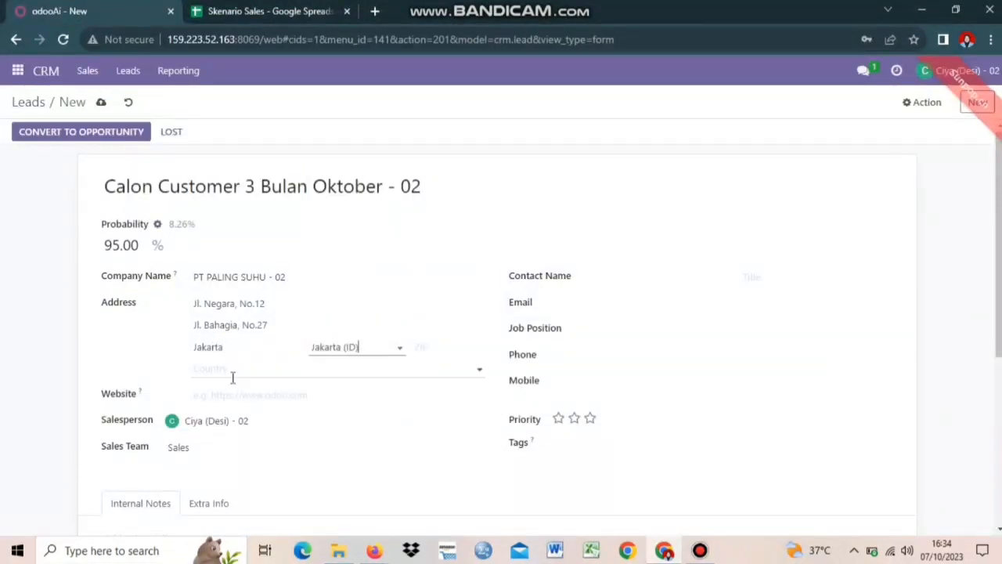
- Set the country in the third lead's address to Indonesia
left_click(232, 372)
type("INDONES")
key("Tab")
left_click(252, 10)
left_click(816, 291)
key("ctrl+c")
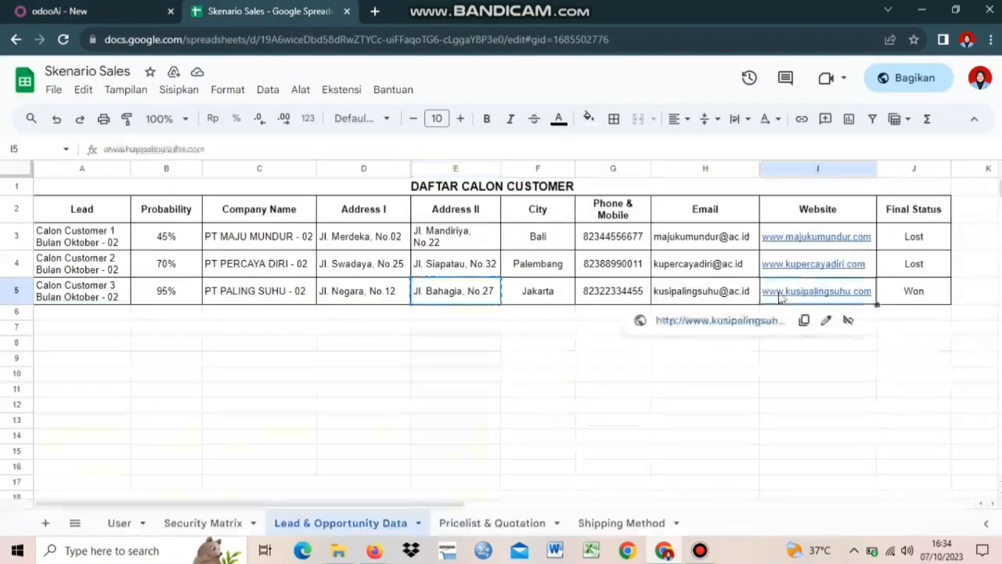
left_click(61, 11)
left_click(220, 394)
key("ctrl+v")
- Copy the third prospect's e-mail address from the spreadsheet into the lead's Email field
left_click(252, 10)
left_click(703, 290)
key("ctrl+c")
left_click(60, 11)
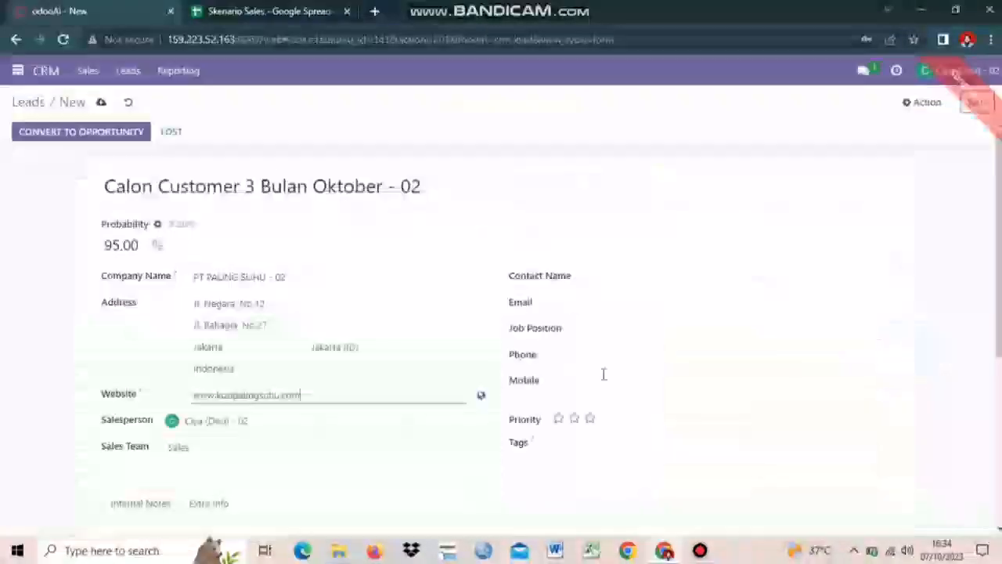
left_click(600, 305)
key("ctrl+v")
- Copy the third prospect's phone number from the spreadsheet into the lead's Mobile field
left_click(252, 11)
left_click(613, 291)
key("ctrl+c")
left_click(69, 9)
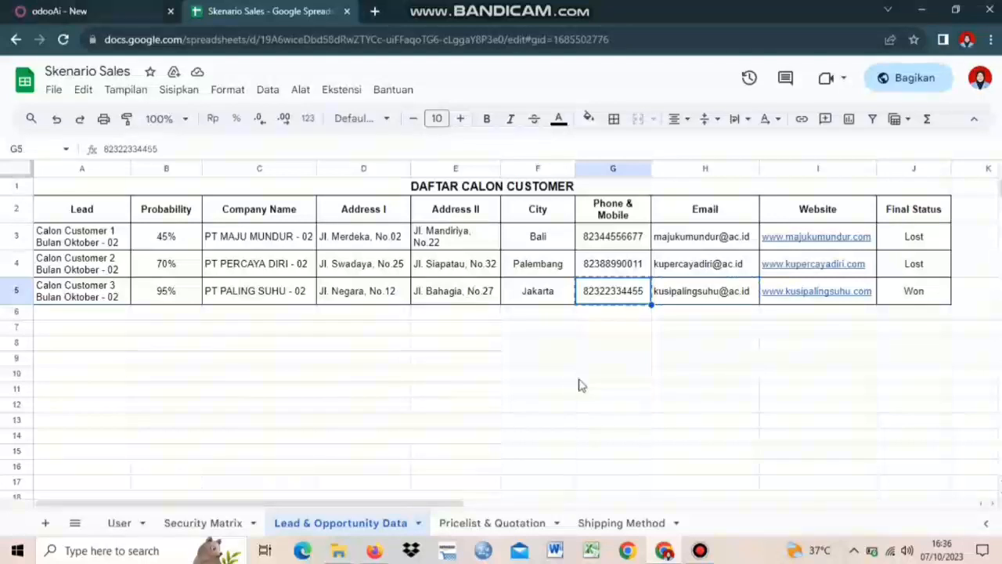
left_click(590, 413)
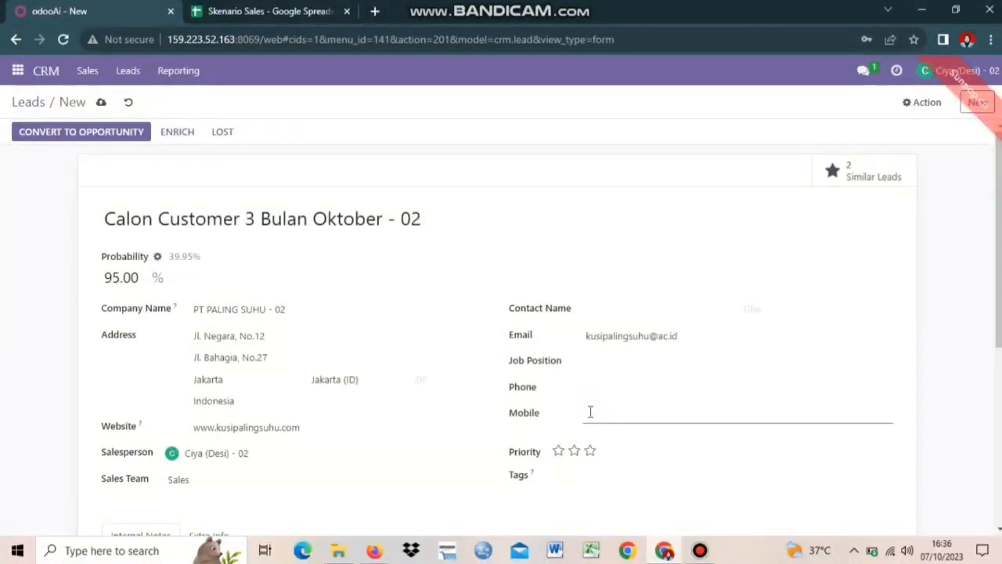
key("ctrl+v")
- Save the lead Calon Customer 3 Bulan Oktober - 02 and return to the list of leads
scroll(416, 371, "down", 1)
scroll(416, 371, "up", 1)
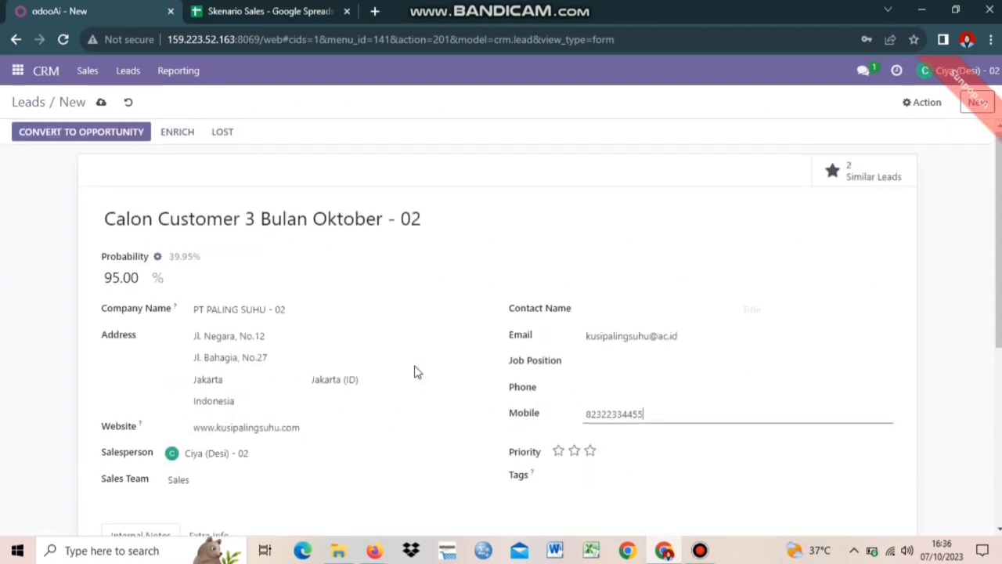
left_click(103, 104)
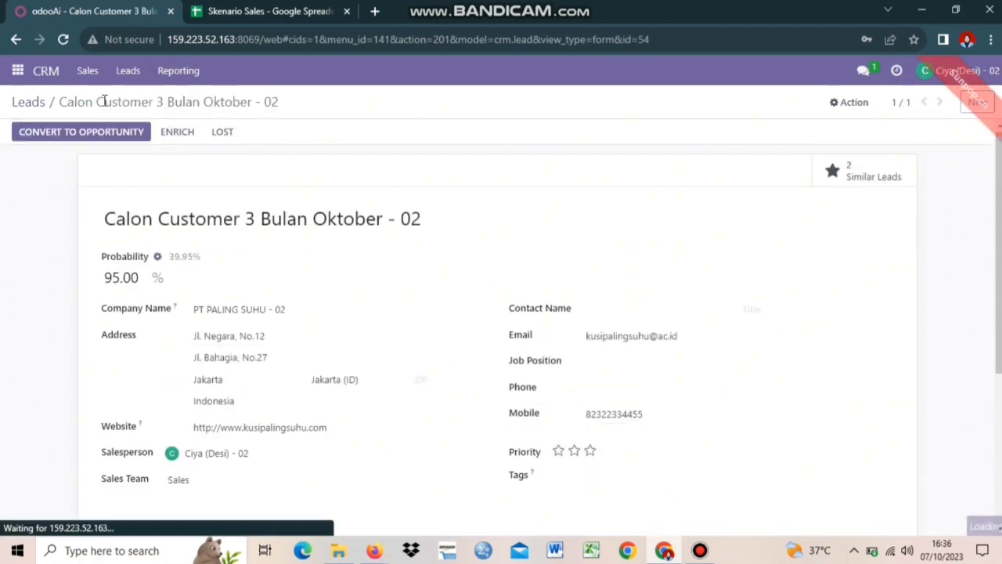
left_click(39, 104)
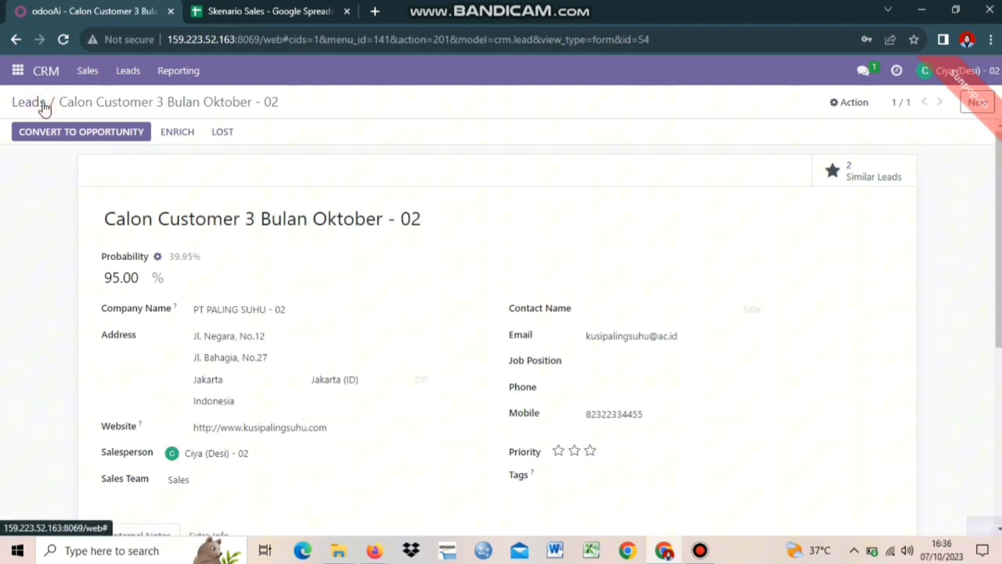
scroll(711, 380, "down", 2)
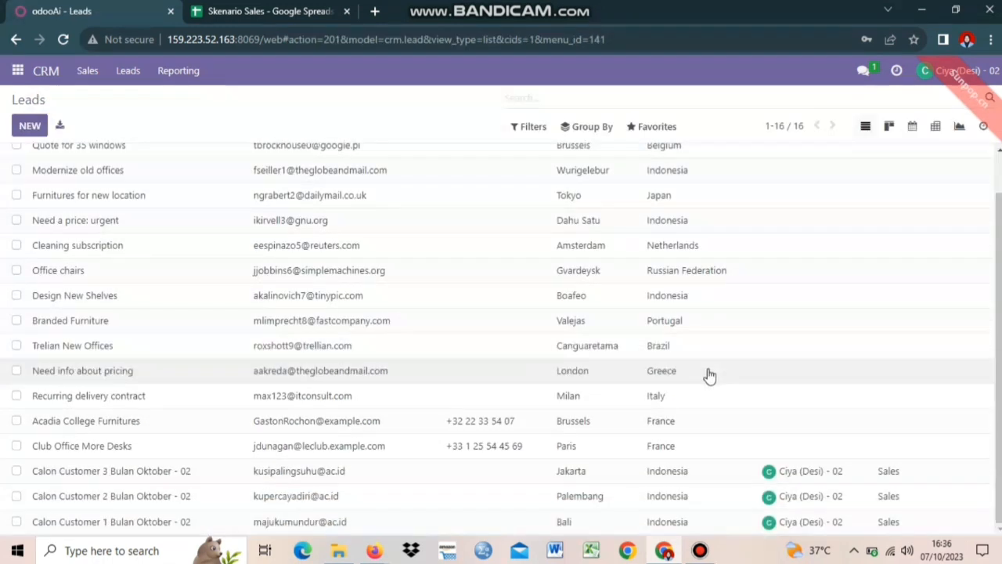
left_click(17, 471)
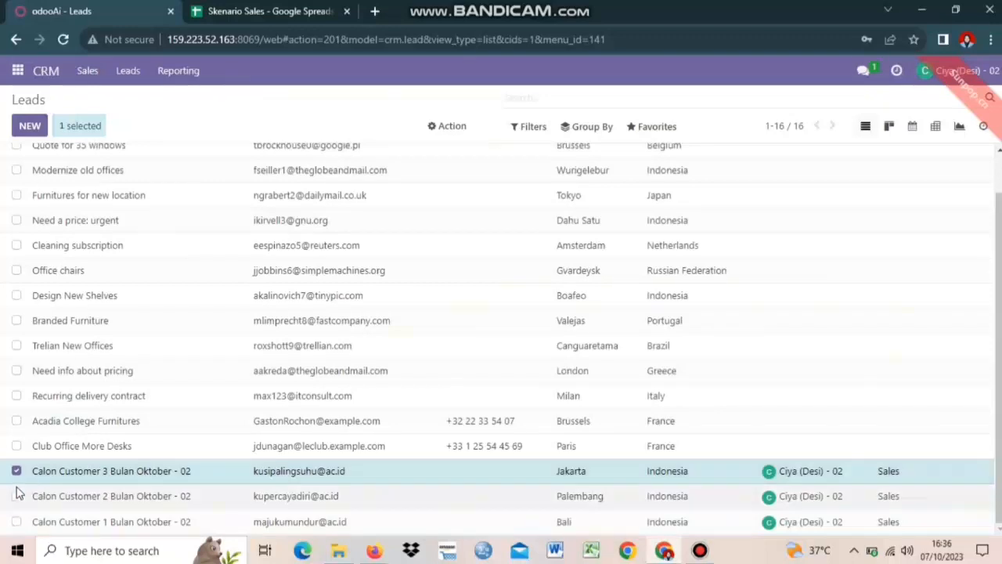
left_click(16, 495)
left_click(16, 521)
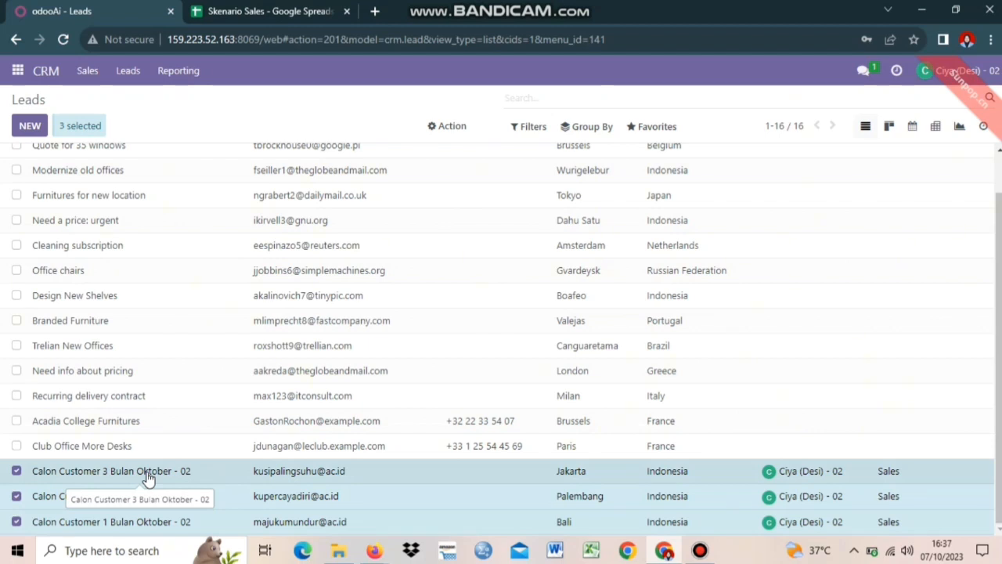
left_click(17, 471)
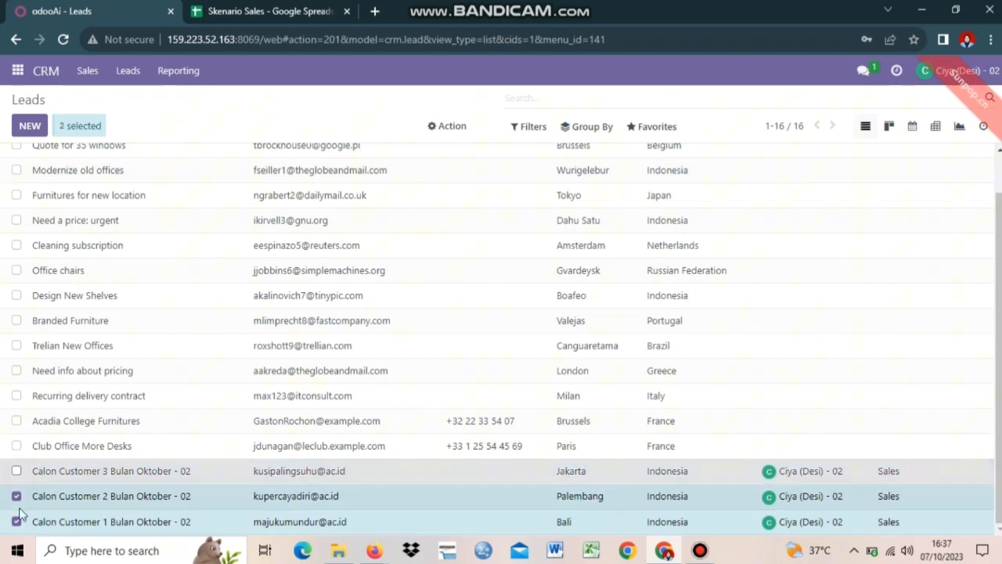
left_click(17, 496)
left_click(16, 521)
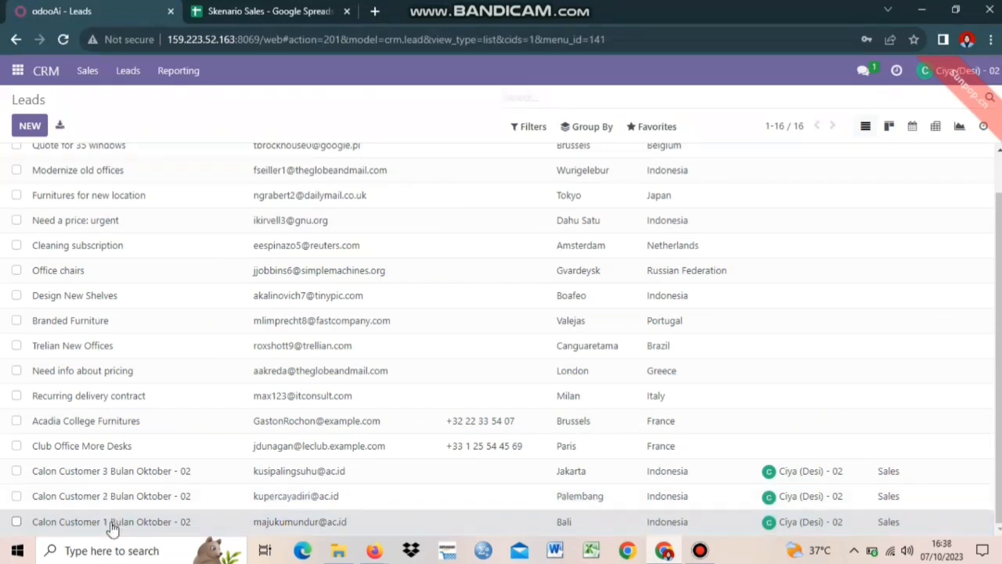
- Convert the lead Calon Customer 1 Bulan Oktober - 02 to an opportunity with the option to create a new customer
double_click(112, 523)
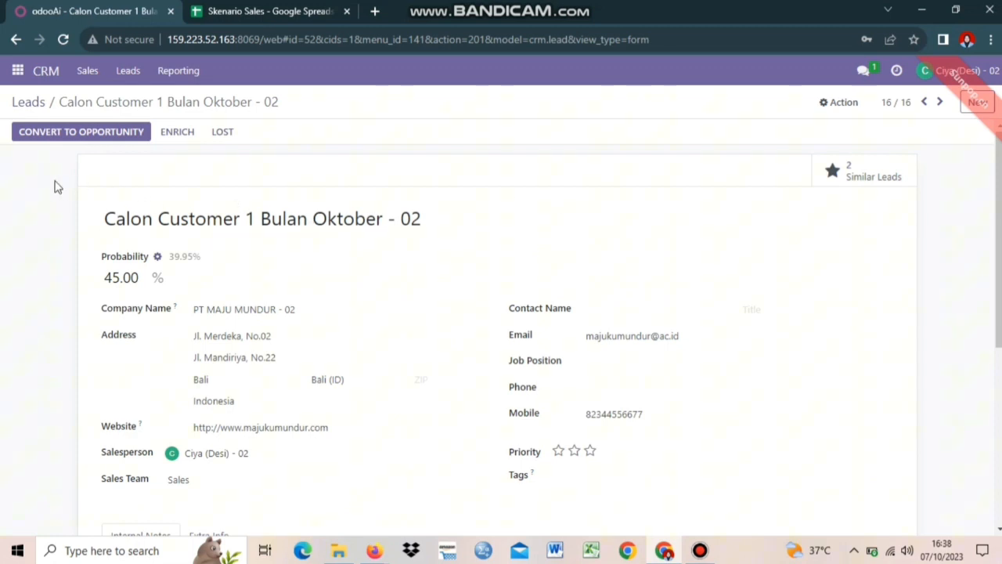
left_click(65, 133)
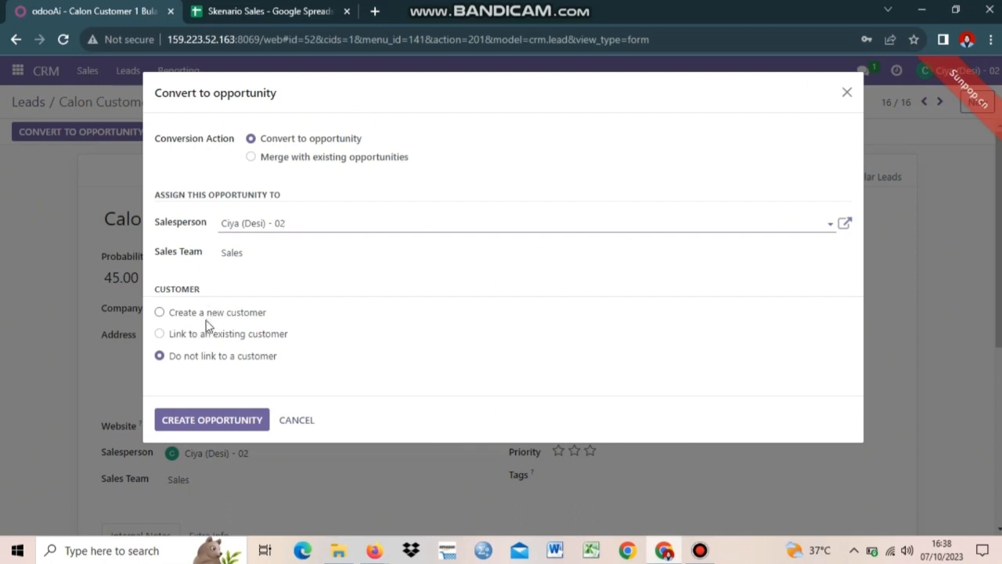
left_click(158, 314)
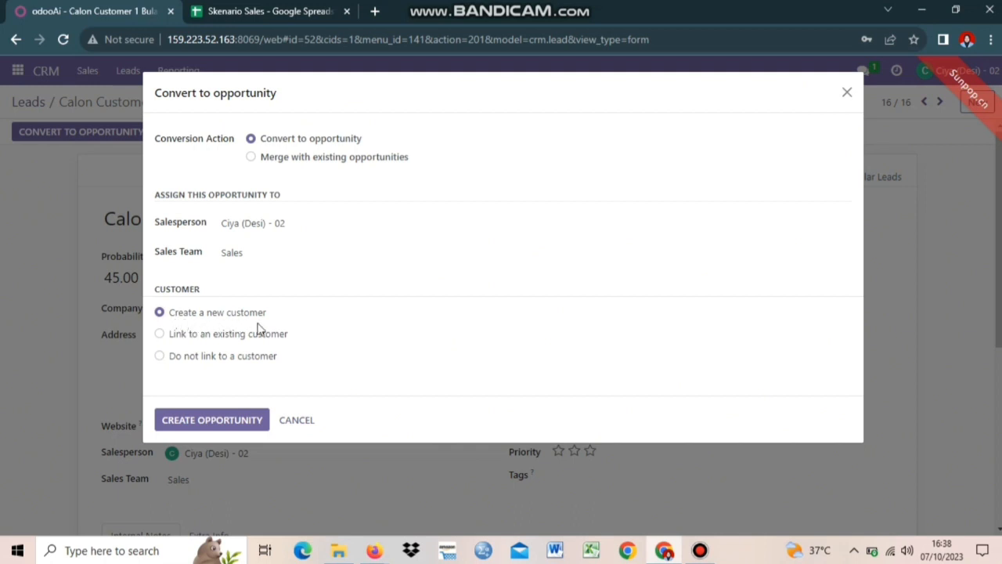
left_click(215, 422)
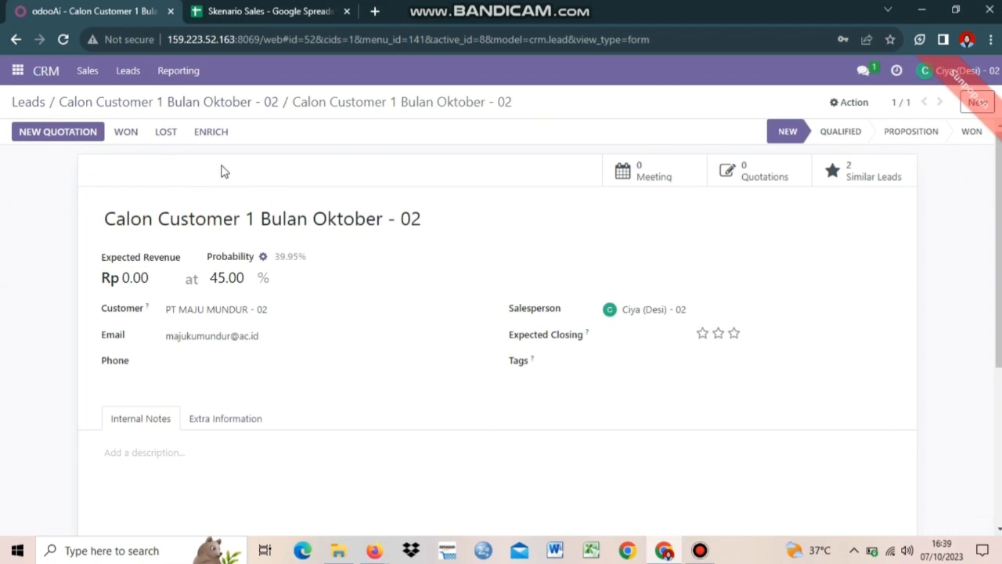
- Convert the lead Calon Customer 2 Bulan Oktober - 02 to an opportunity, creating a new customer for it
left_click(29, 105)
left_click(149, 519)
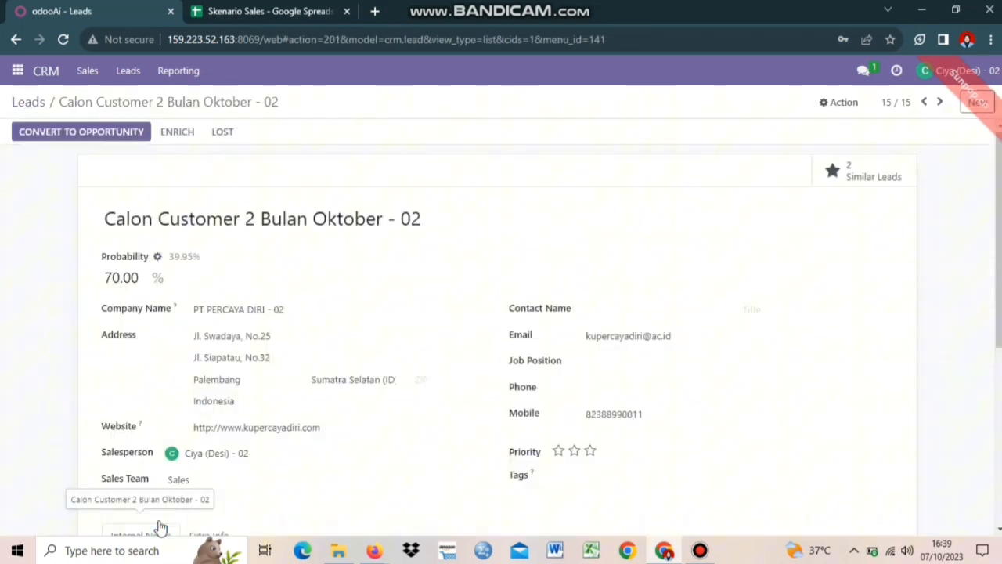
left_click(133, 134)
left_click(240, 314)
left_click(245, 419)
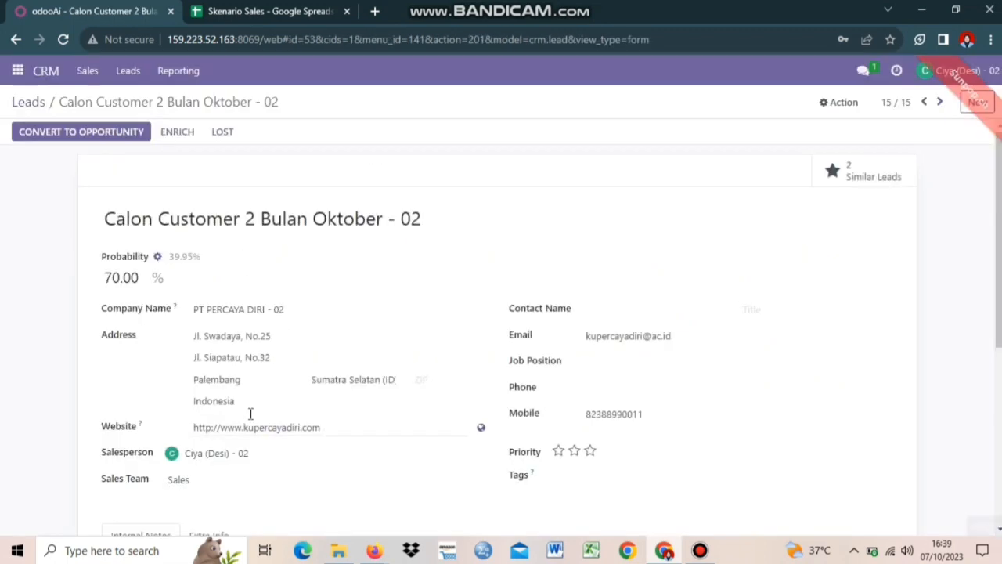
- Convert the lead Calon Customer 3 Bulan Oktober - 02 to an opportunity with a new customer
left_click(40, 107)
left_click(463, 518)
left_click(128, 131)
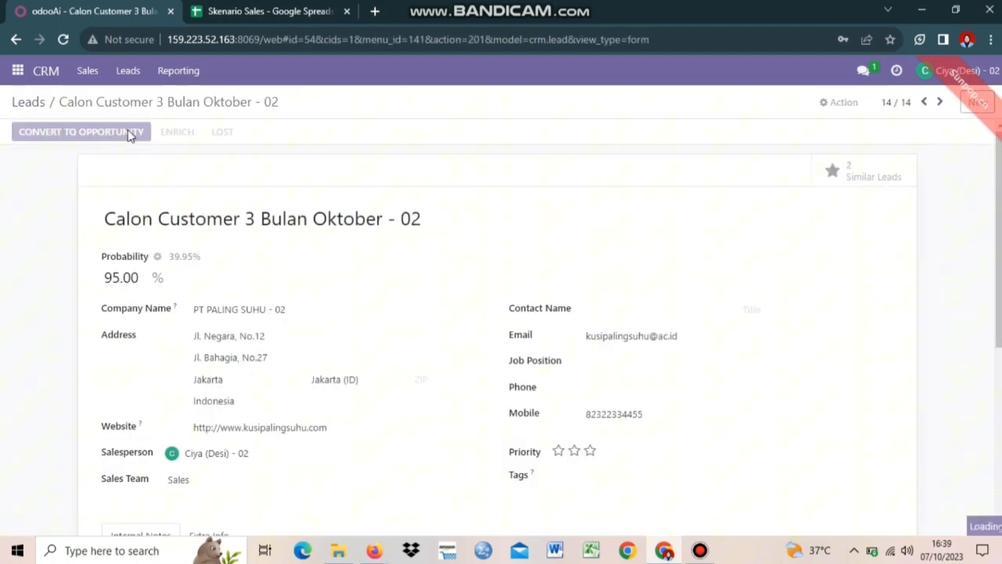
left_click(244, 418)
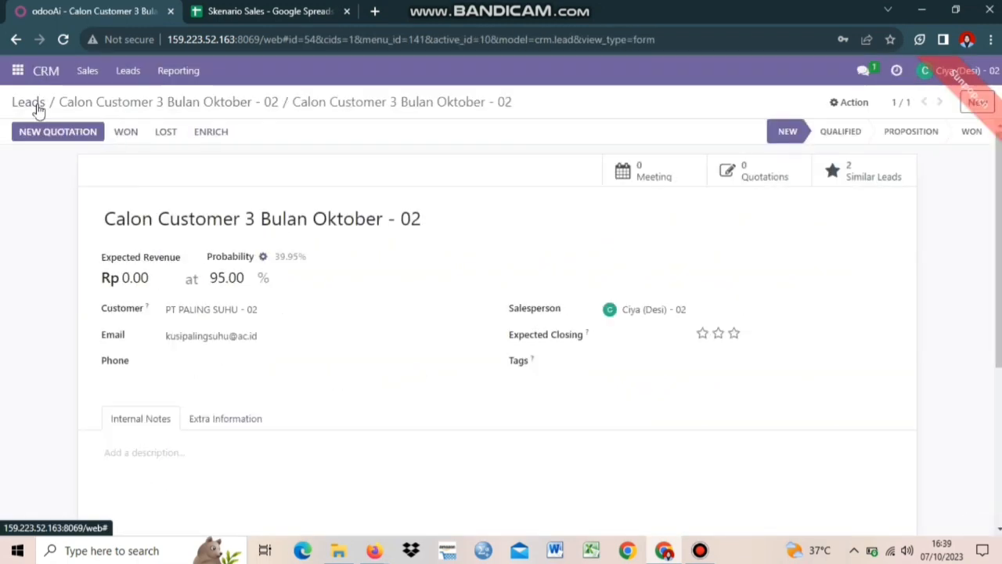
- Return to the list of leads and open the sales user's own opportunity pipeline
left_click(28, 102)
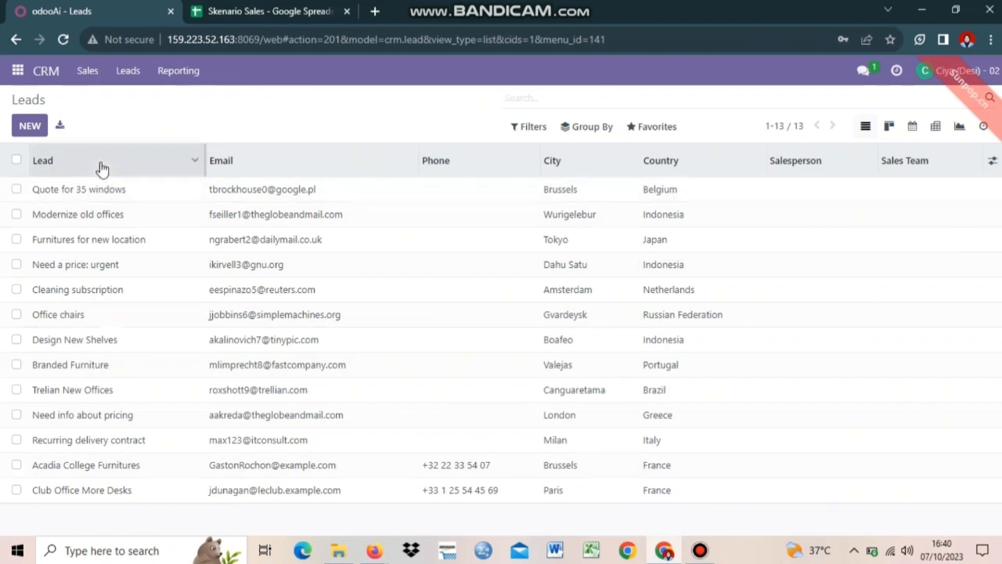
left_click(87, 77)
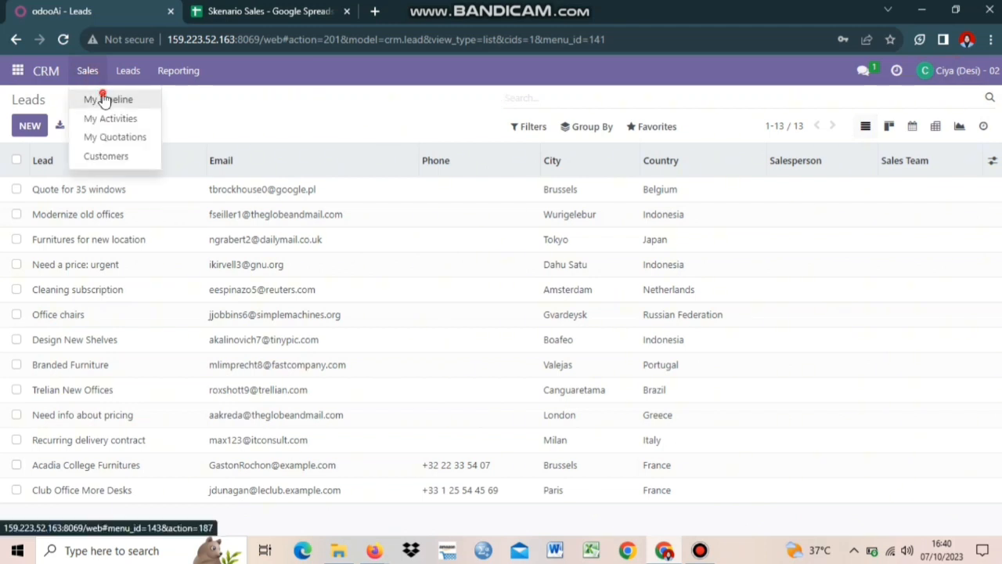
left_click(104, 99)
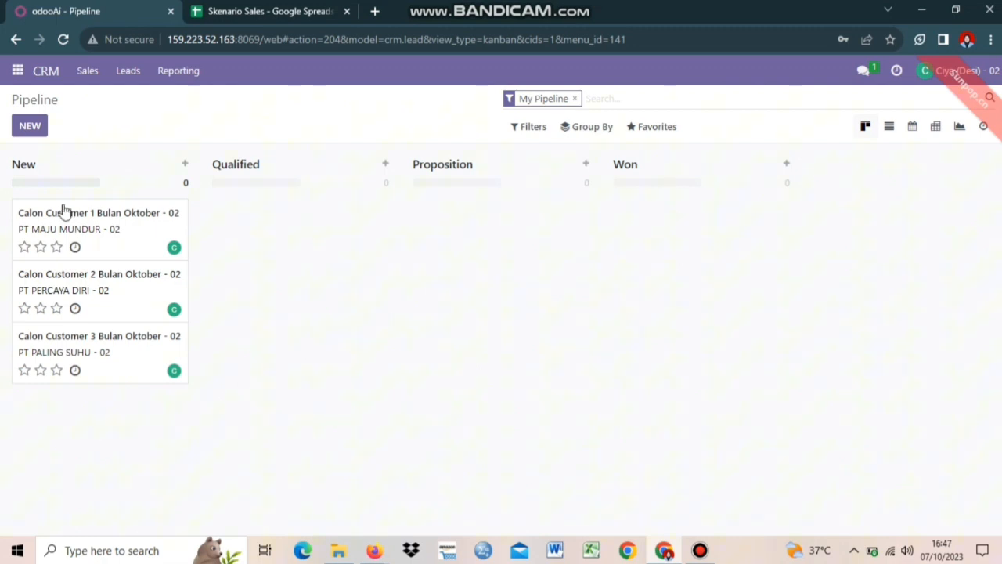
- Move the Calon Customer 1, 2 and 3 opportunities from the New stage to Qualified
left_click_drag(72, 220, 251, 227)
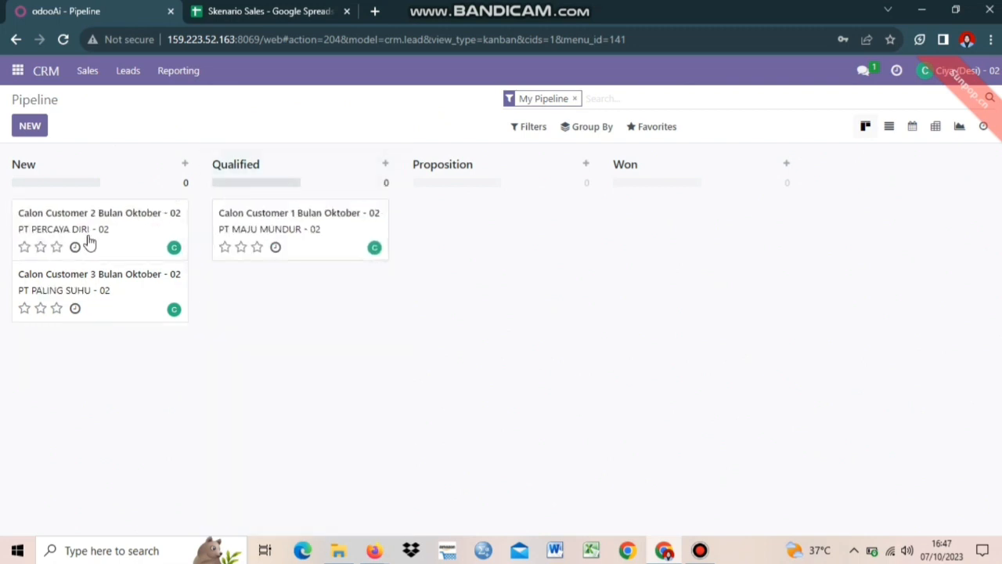
left_click_drag(89, 239, 290, 309)
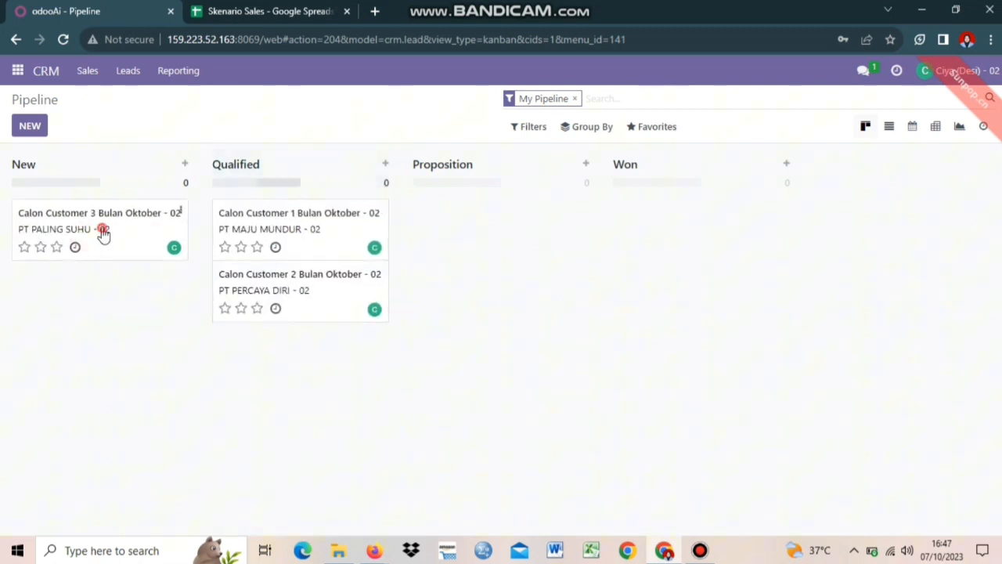
left_click_drag(103, 231, 308, 369)
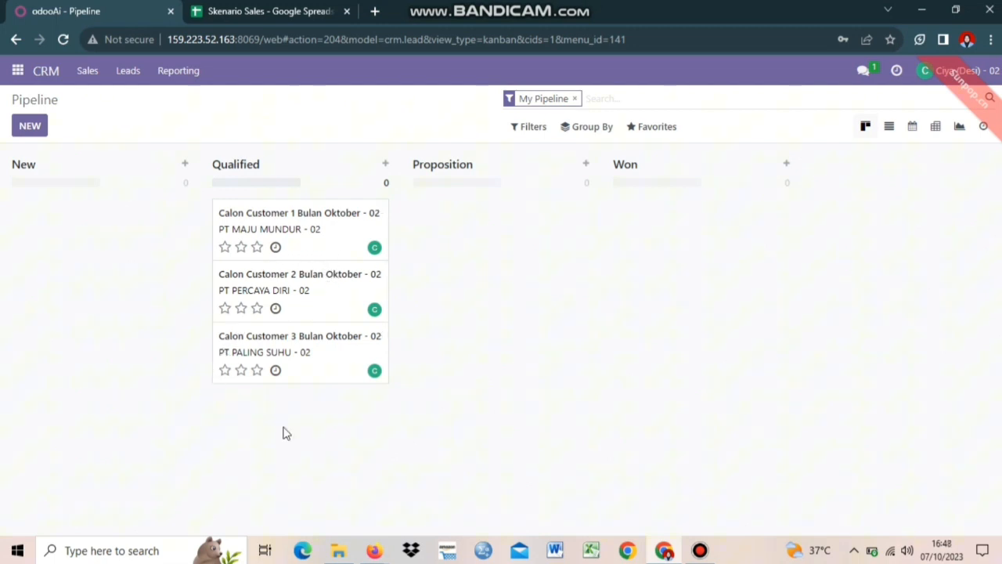
- Mark the Calon Customer 1 Bulan Oktober - 02 opportunity as lost with the reason Not enough stock
left_click(303, 229)
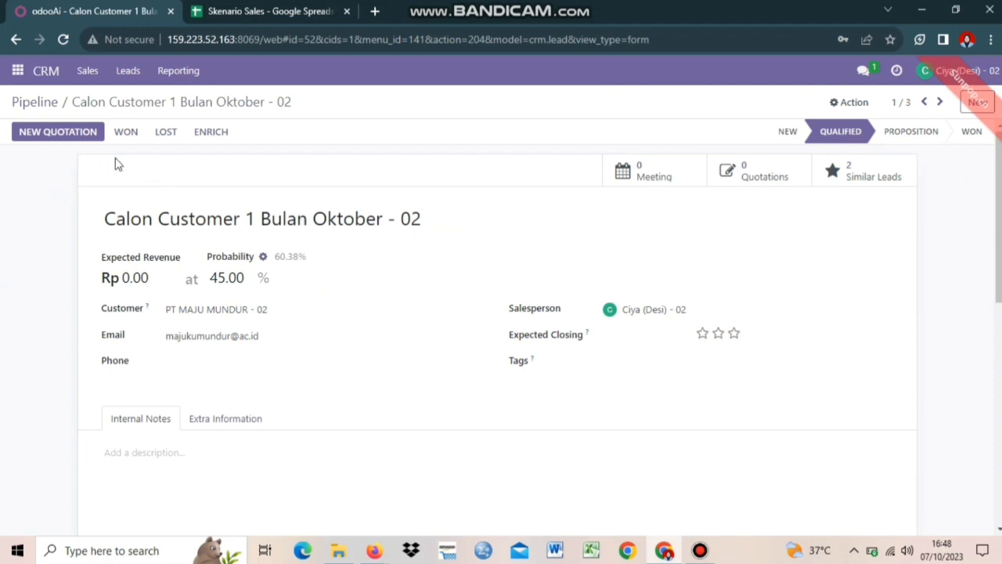
left_click(165, 134)
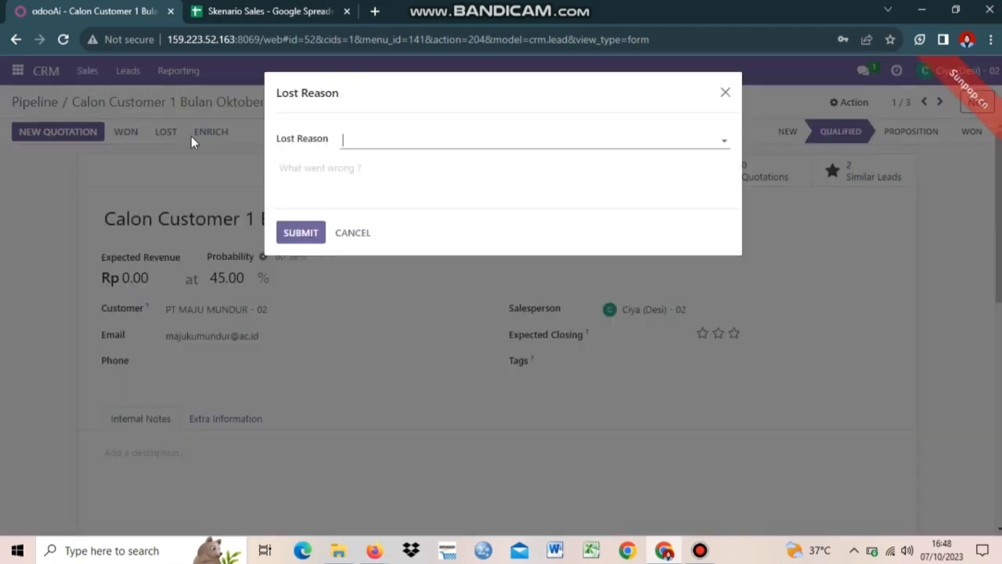
left_click(443, 145)
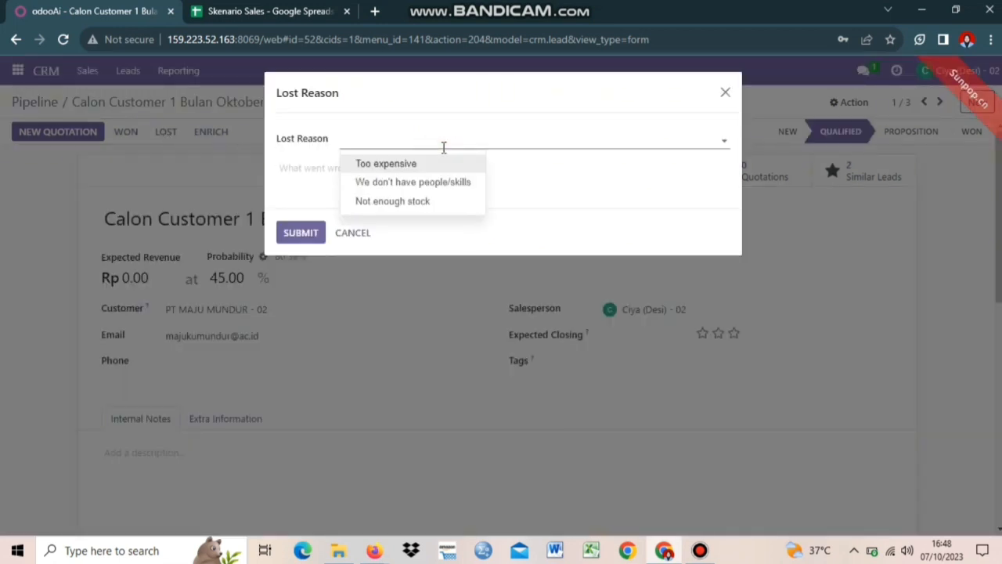
left_click(441, 199)
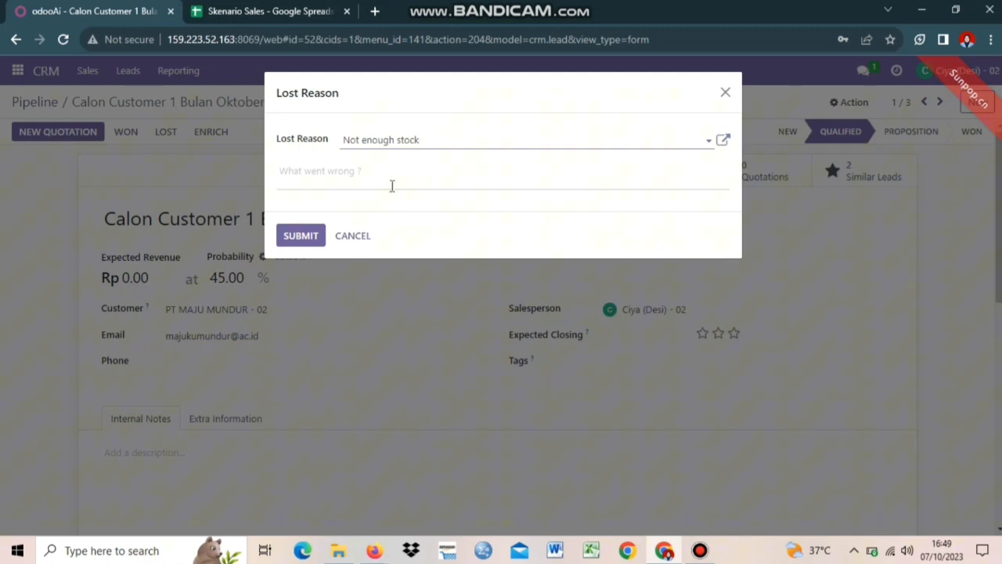
left_click(296, 244)
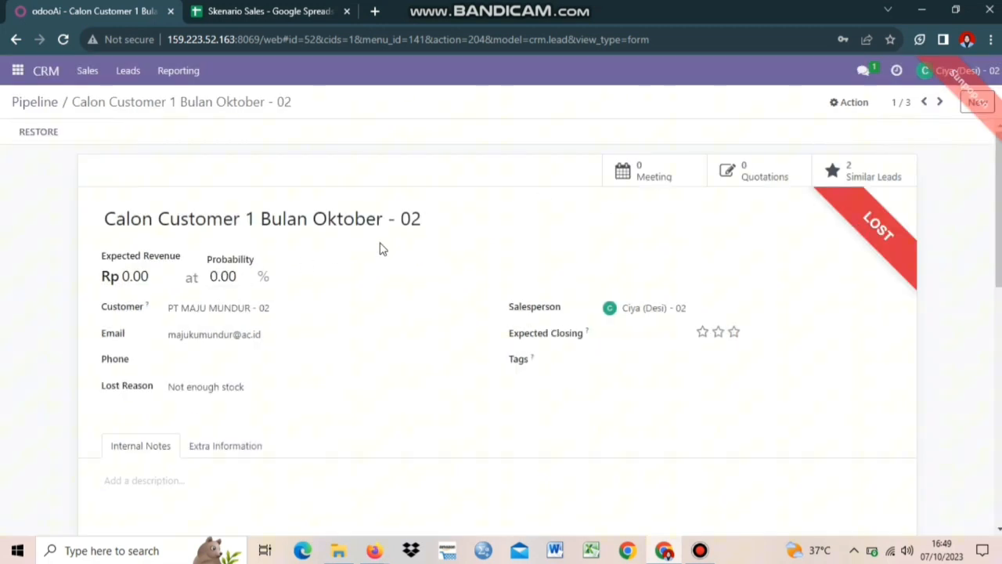
- Go back to the pipeline and move the Calon Customer 2 and 3 opportunities from Qualified to Proposition
left_click(35, 102)
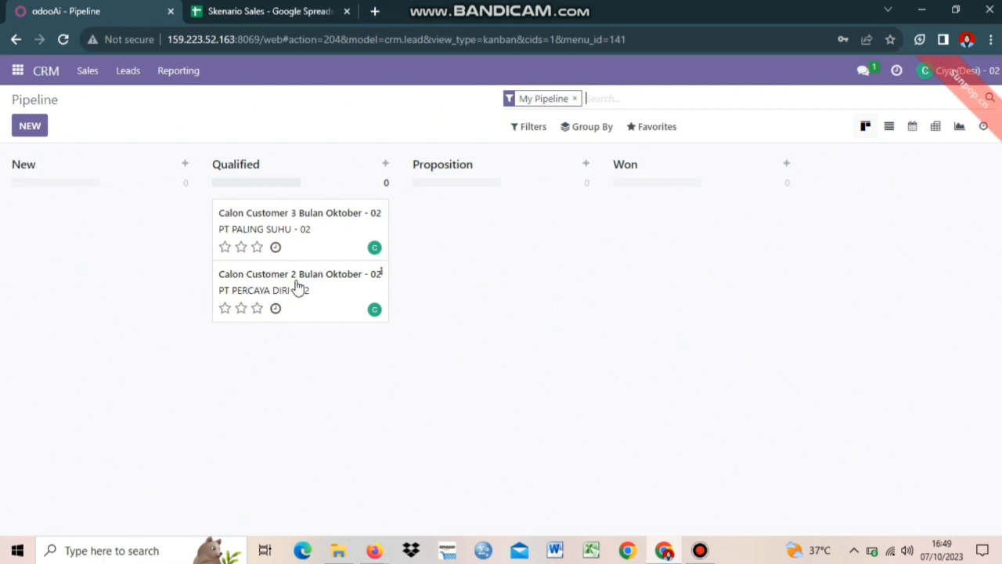
left_click_drag(292, 291, 438, 221)
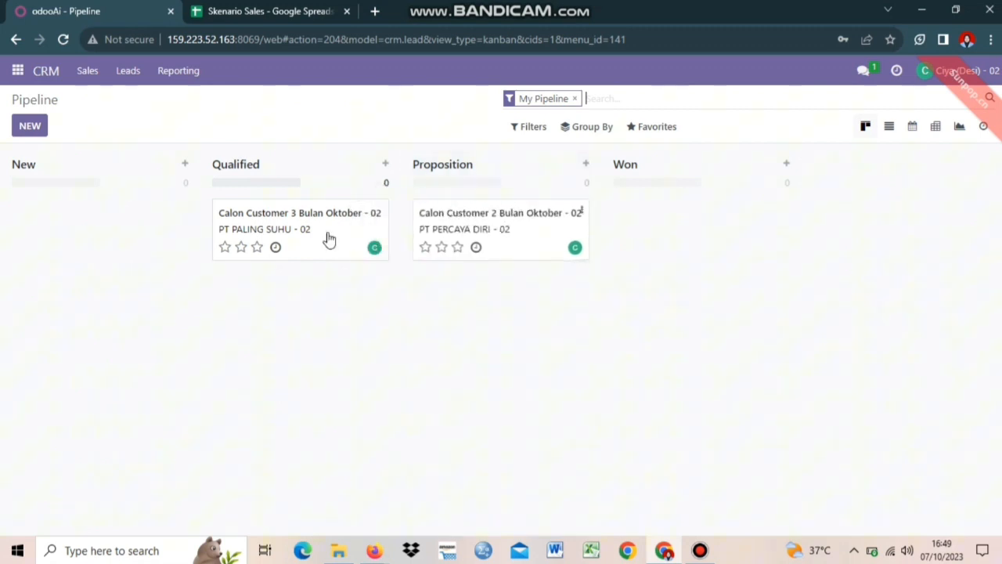
left_click_drag(329, 239, 525, 302)
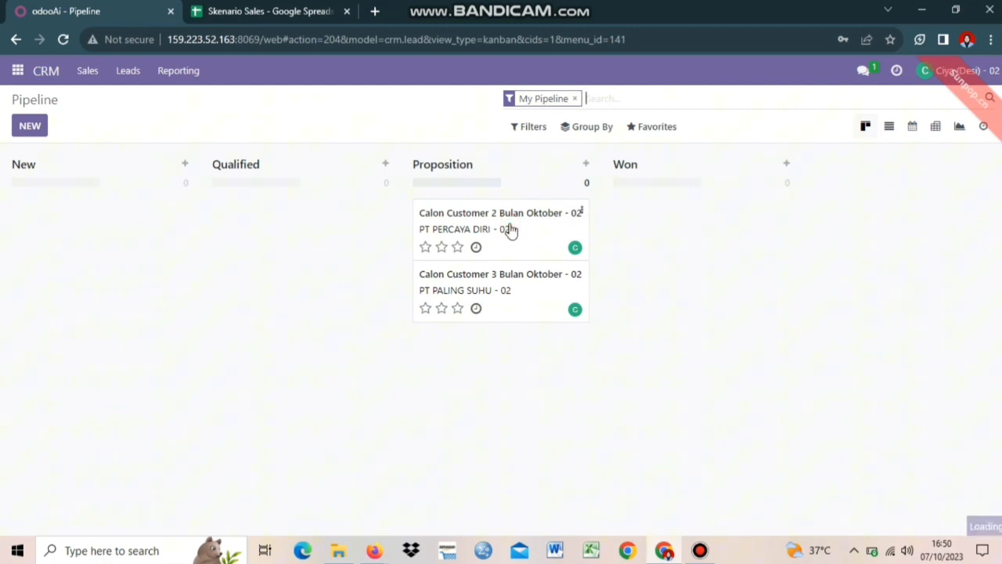
- Mark the Calon Customer 2 Bulan Oktober - 02 opportunity as lost with the reason Too expensive
left_click(509, 229)
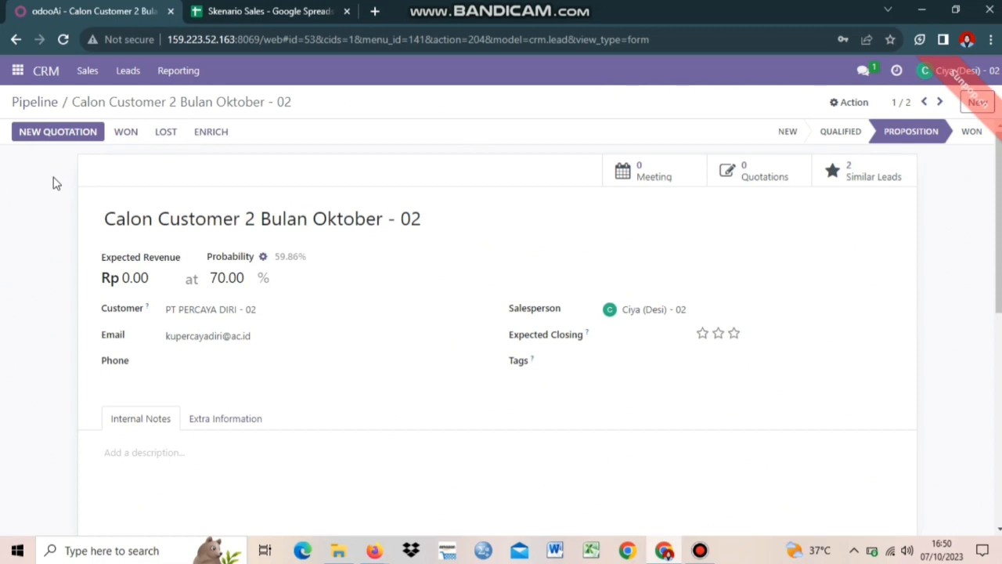
left_click(168, 137)
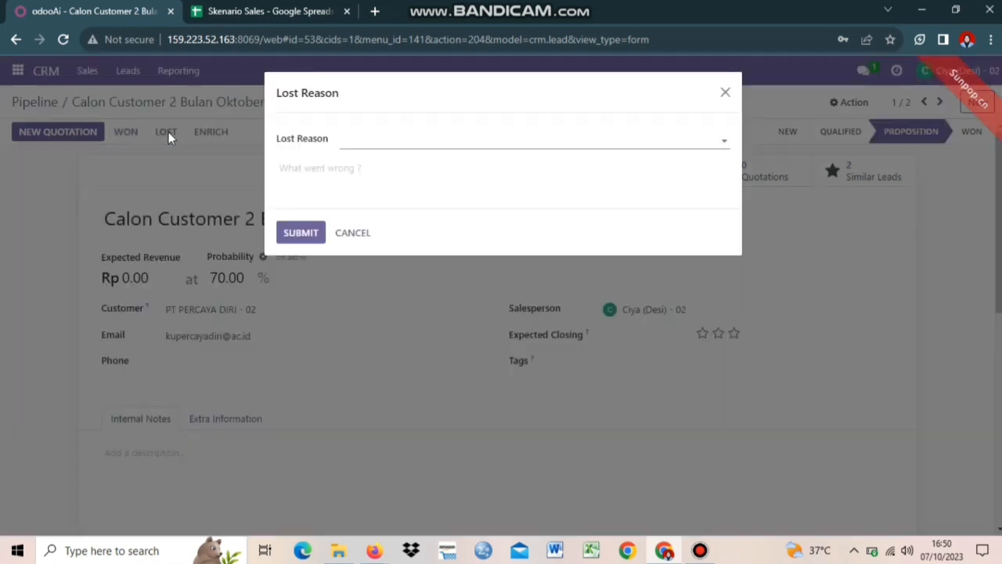
left_click(362, 139)
left_click(383, 163)
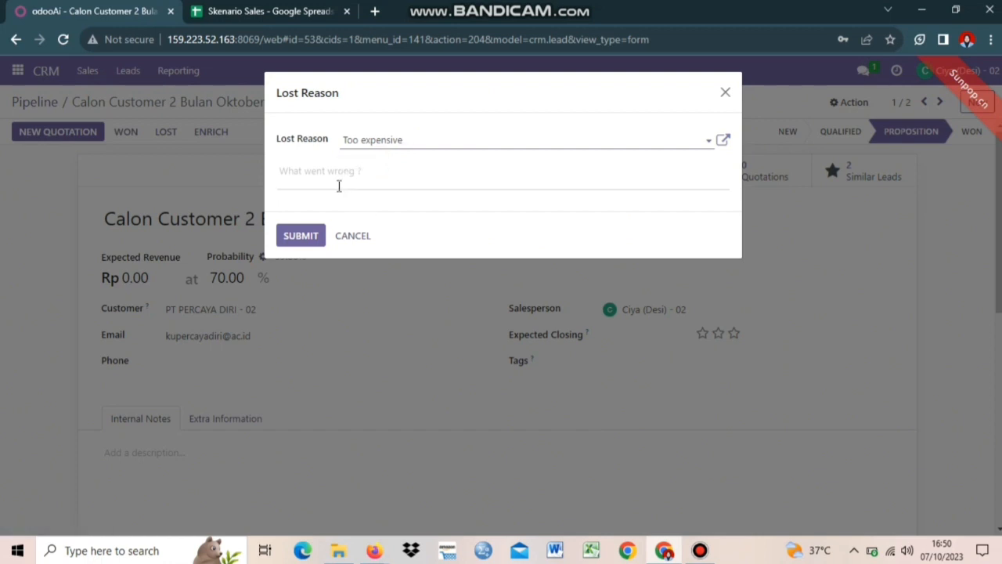
left_click(293, 242)
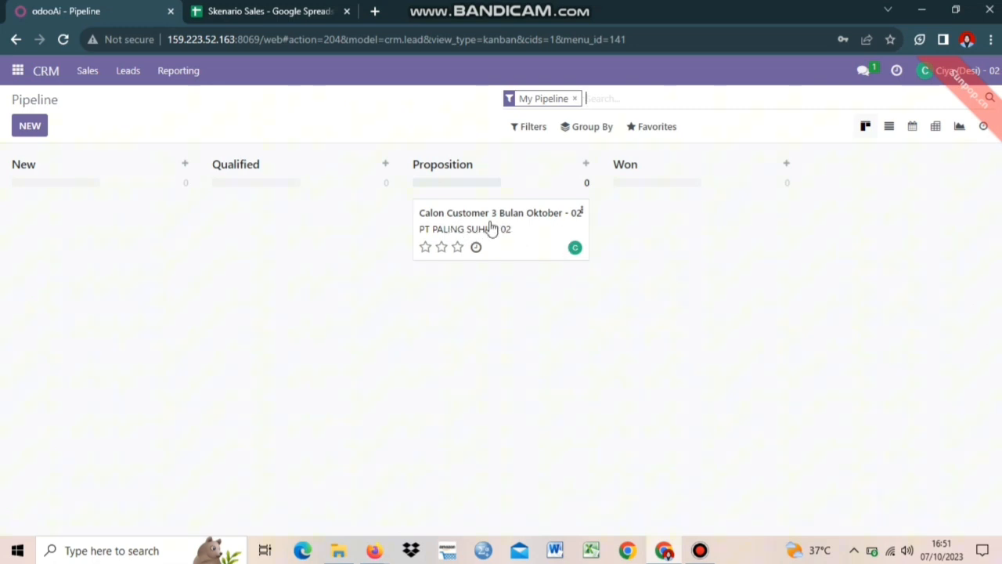
- Move the Calon Customer 3 opportunity from Proposition to Won, check its record and return to the pipeline
left_click_drag(490, 226, 700, 224)
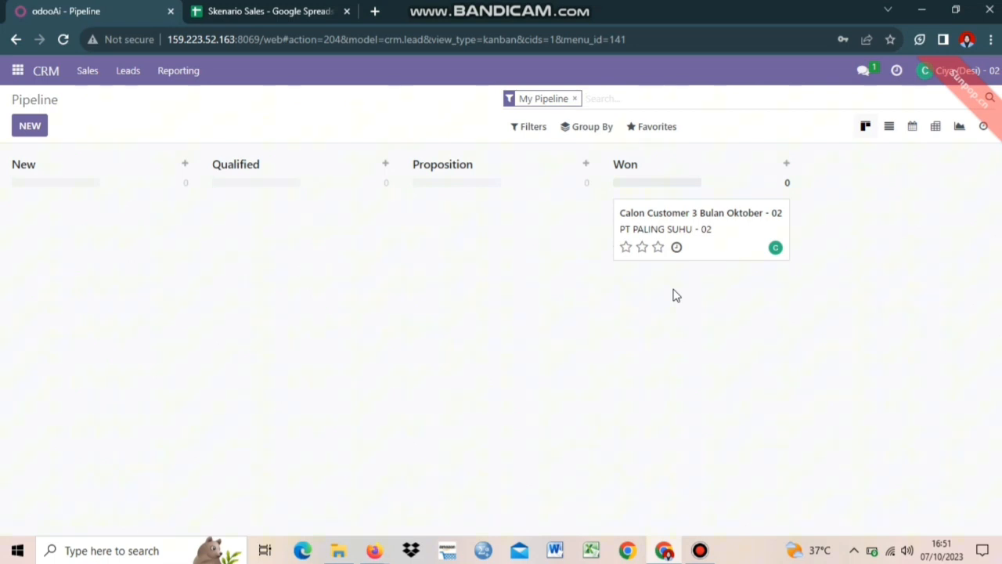
left_click(681, 225)
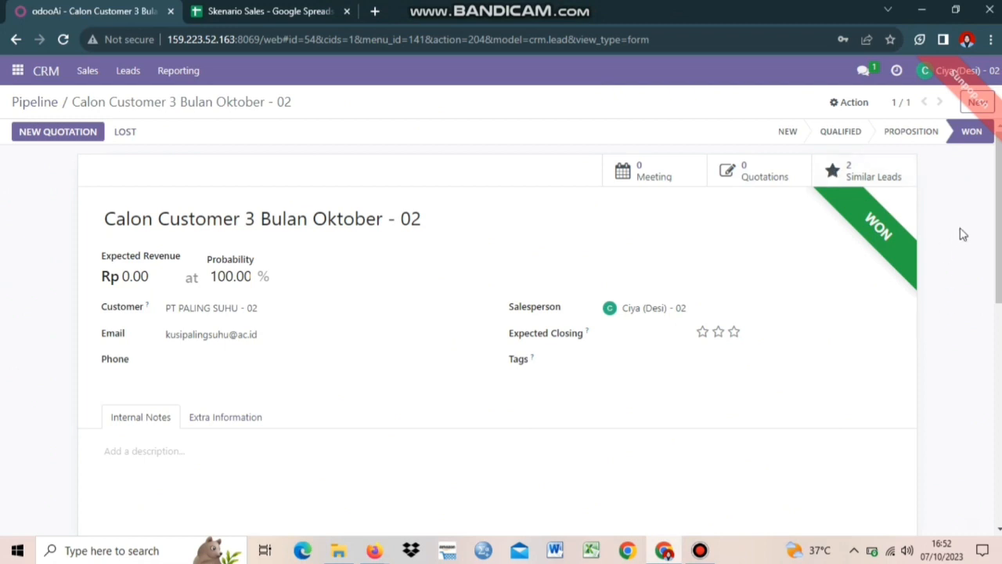
left_click(36, 103)
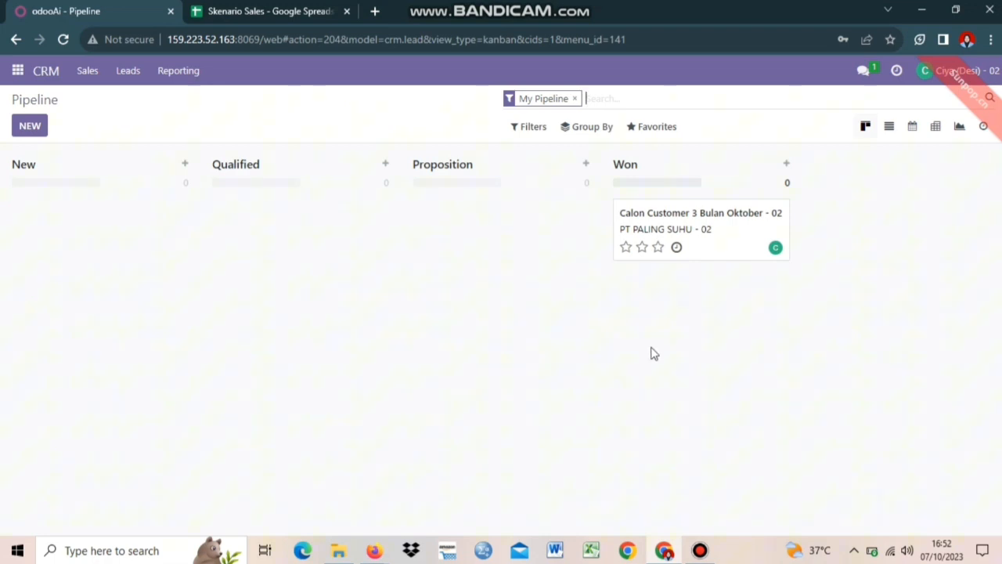
- Switch to Discuss and open the colleague's direct message conversation, ready to write in it
left_click(19, 72)
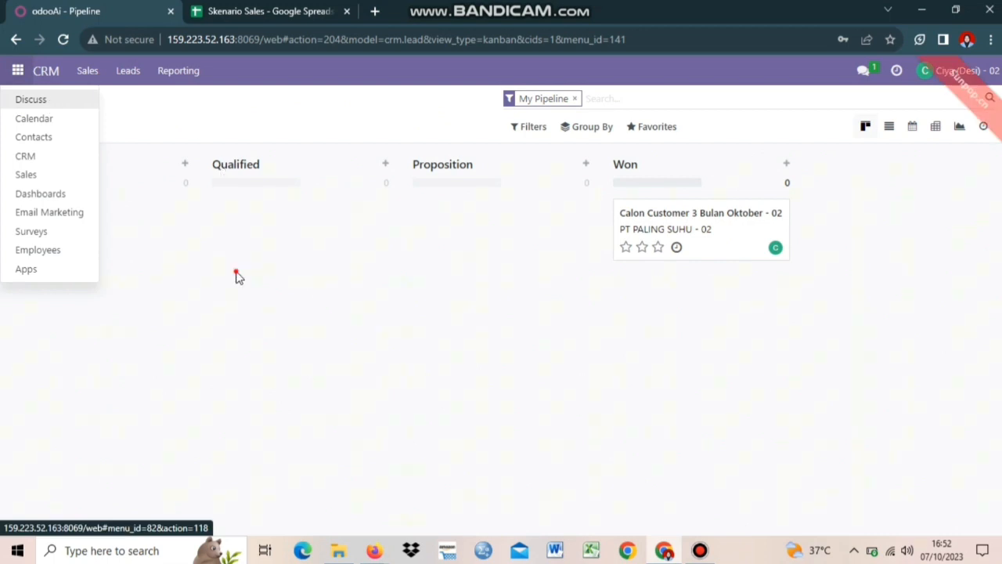
left_click(239, 277)
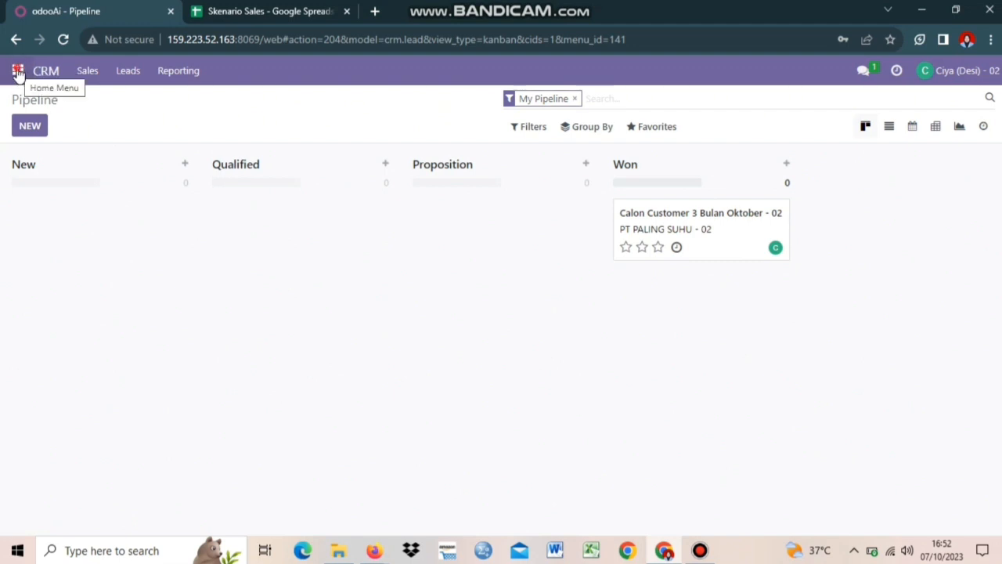
left_click(17, 72)
left_click(39, 98)
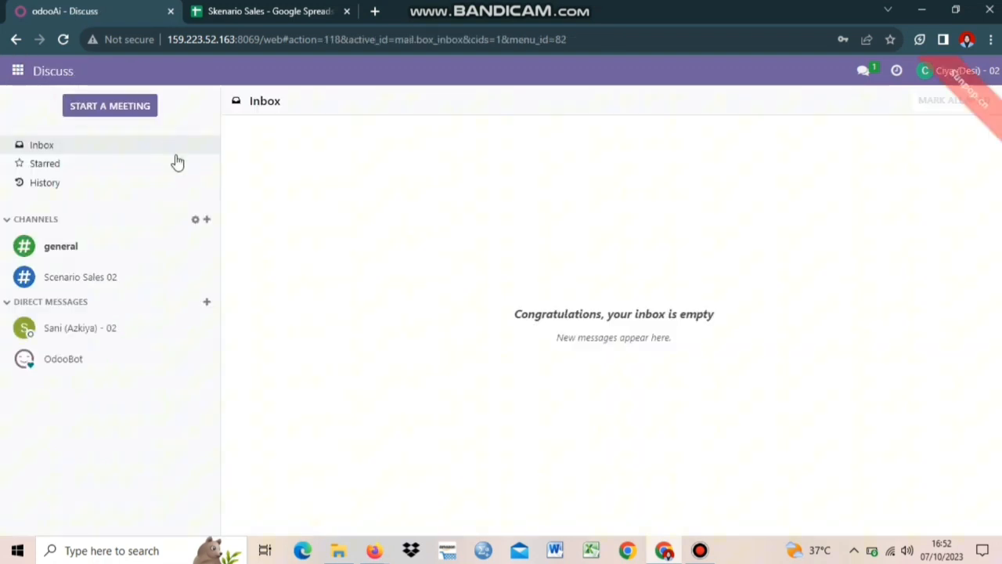
left_click(57, 334)
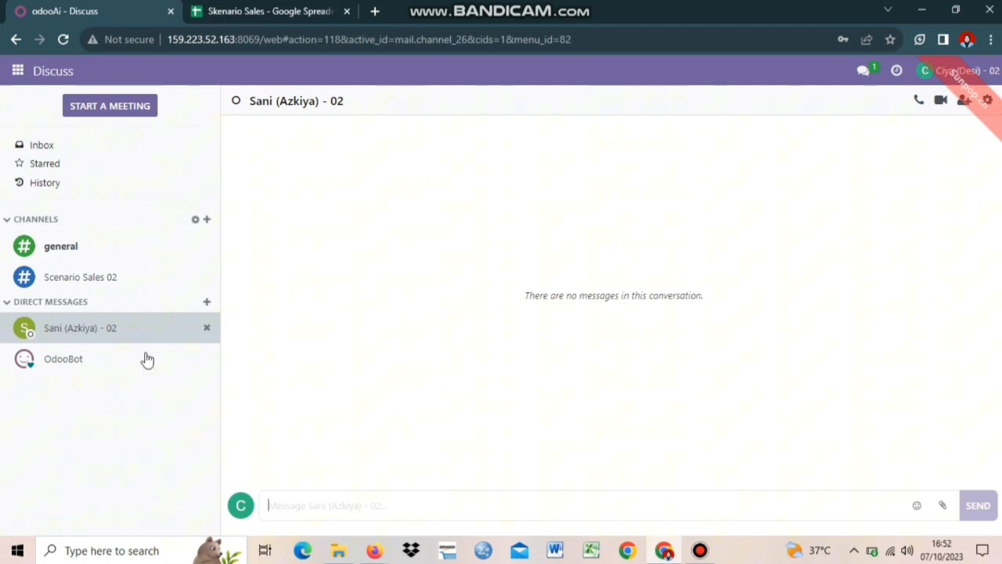
left_click(286, 506)
key("Caps_Lock")
type("to")
key("Caps_Lock")
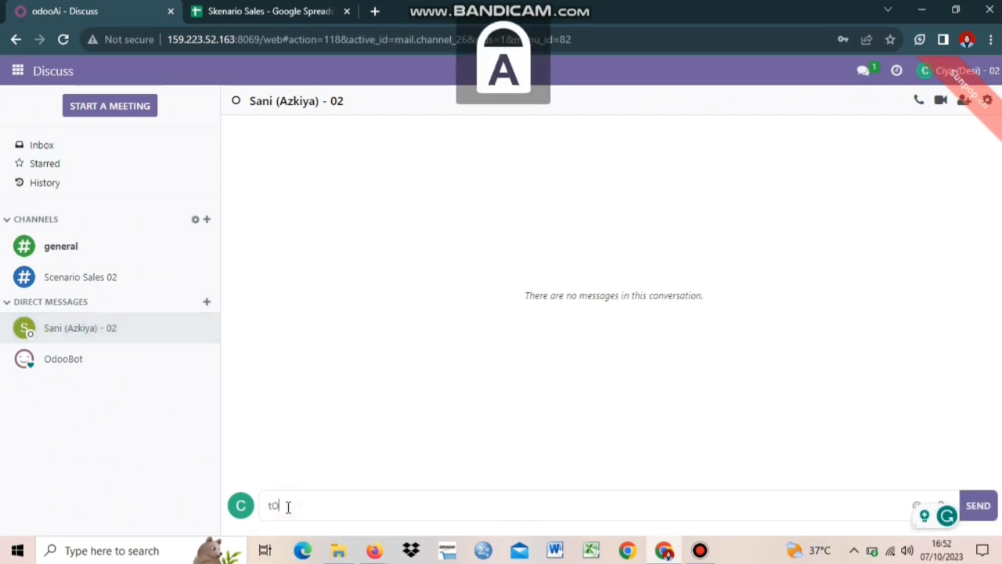
type("LONG")
key("BackSpace")
key("BackSpace")
key("BackSpace")
key("BackSpace")
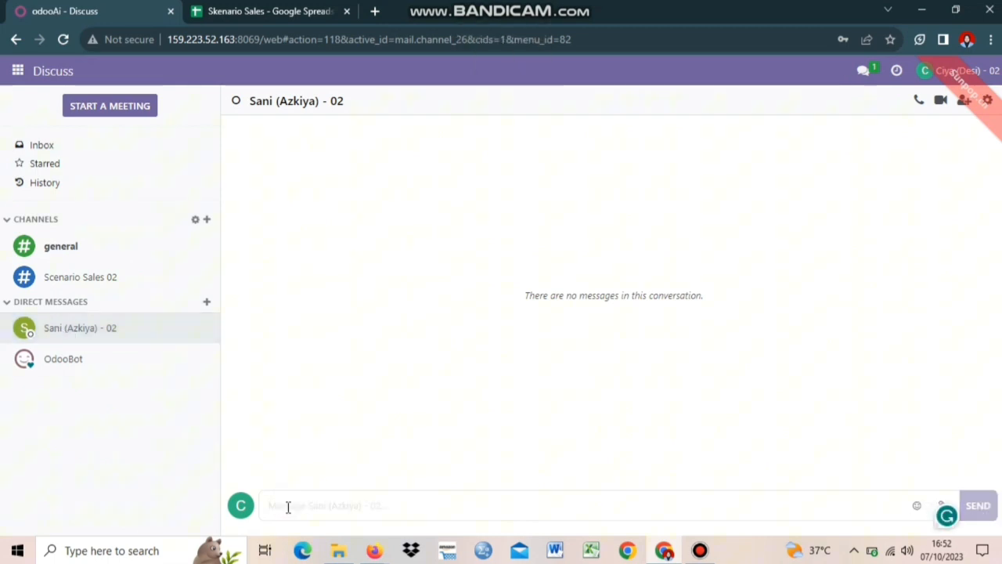
- Send the colleague the message "Tolong buatkan Quotation baru untuk PT PALING SUHU"
type("T")
key("Caps_Lock")
type("olong buatka")
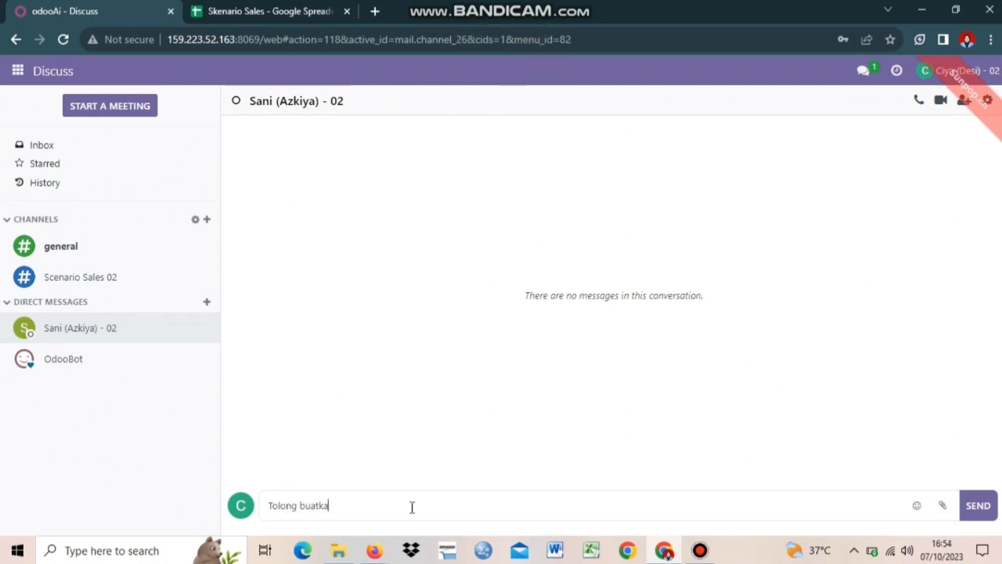
type("n")
key("Caps_Lock")
type("Q")
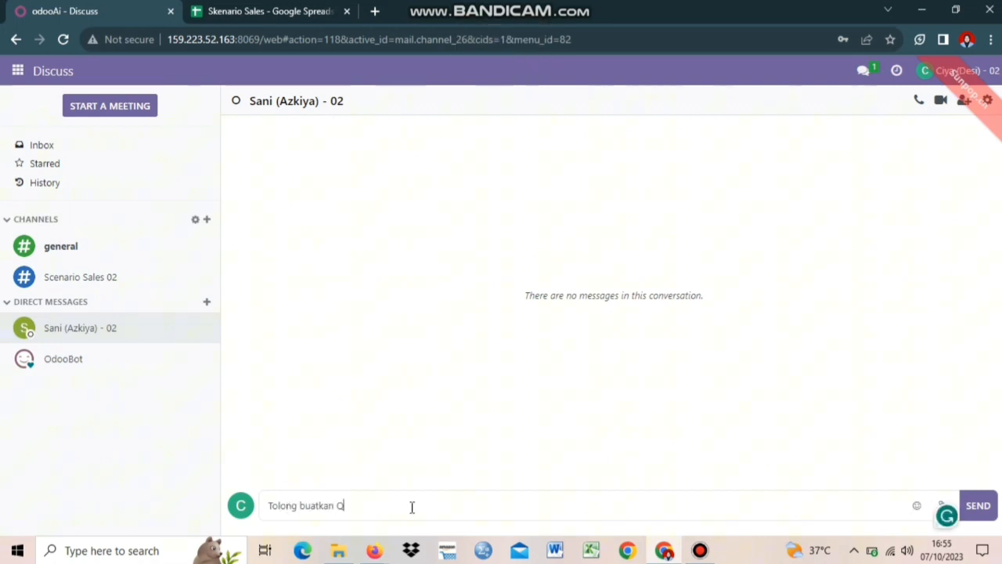
key("Caps_Lock")
type("uotation baru untuk")
key("Caps_Lock")
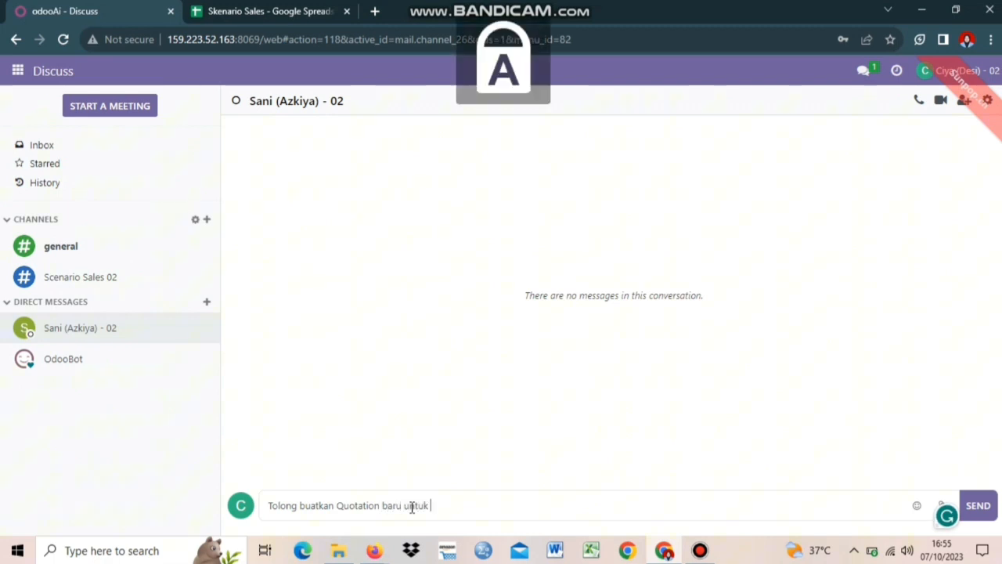
type("PT PALING SUHU")
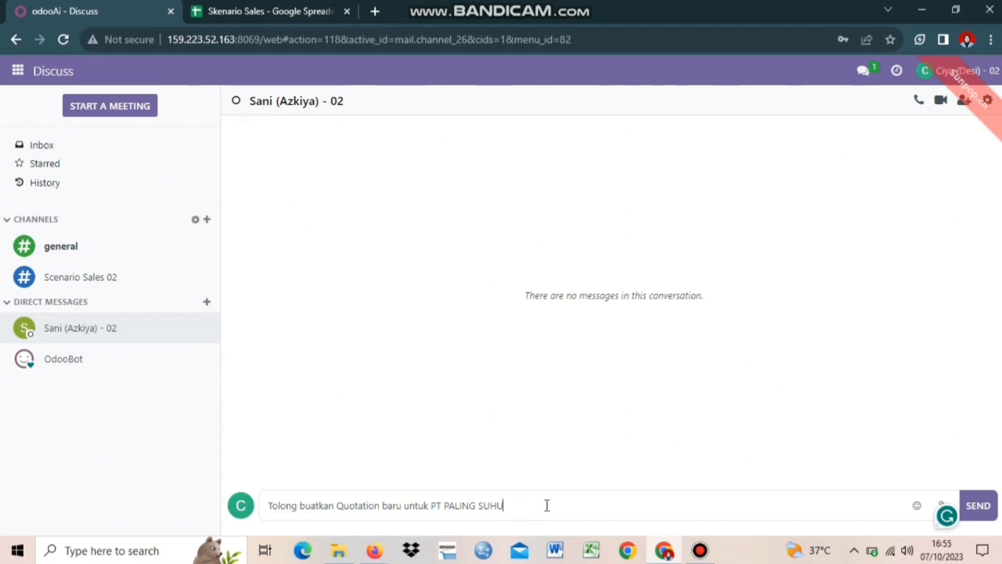
left_click(985, 507)
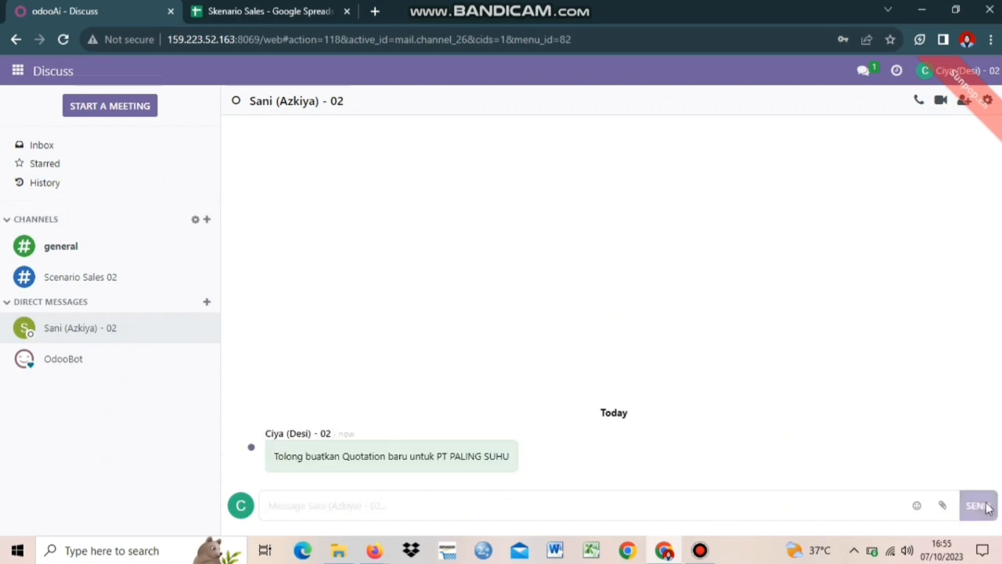
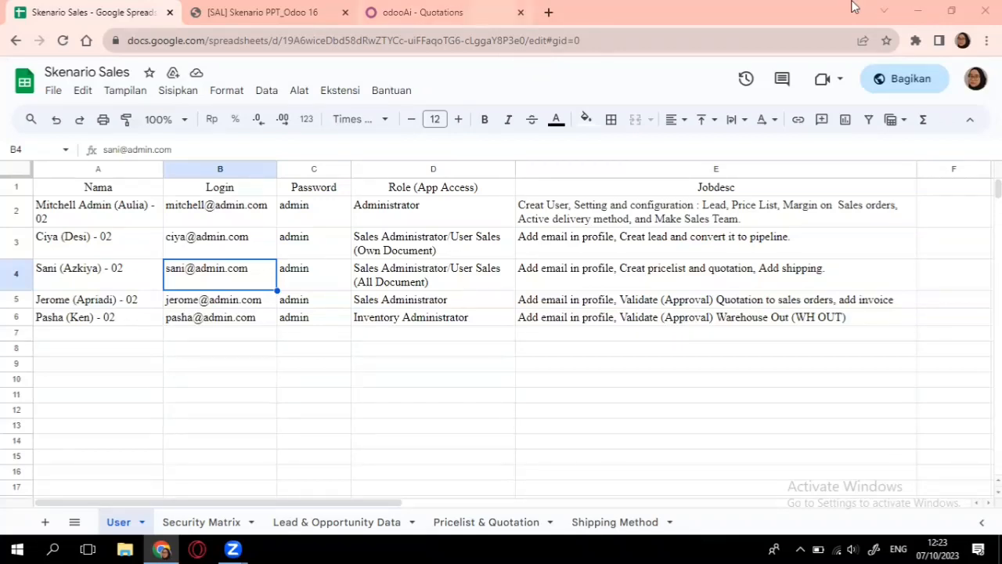
- Compare the quotations list with the User sheet's roles and job descriptions, and return to the quotations in Odoo
key("ctrl+shift+Tab")
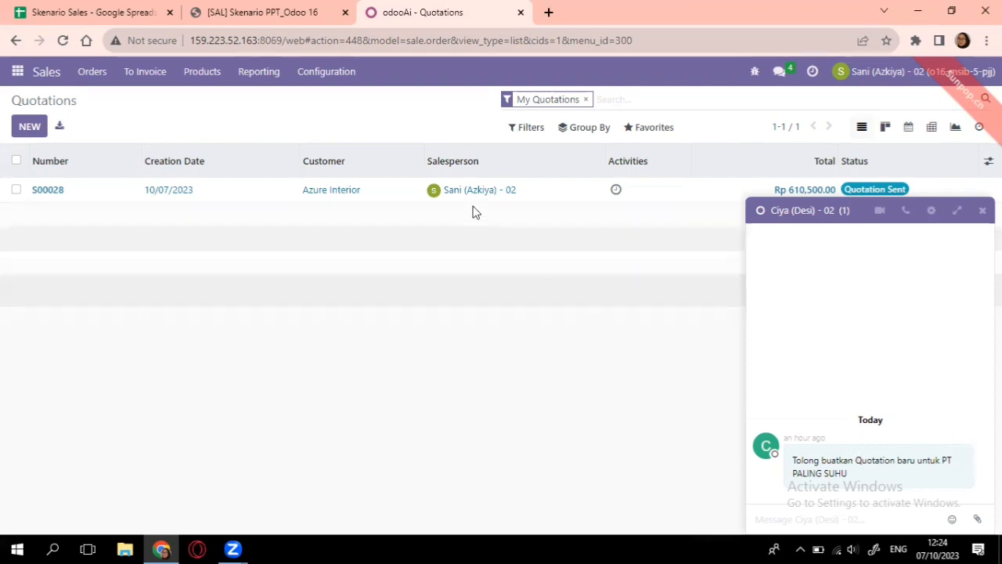
left_click(160, 15)
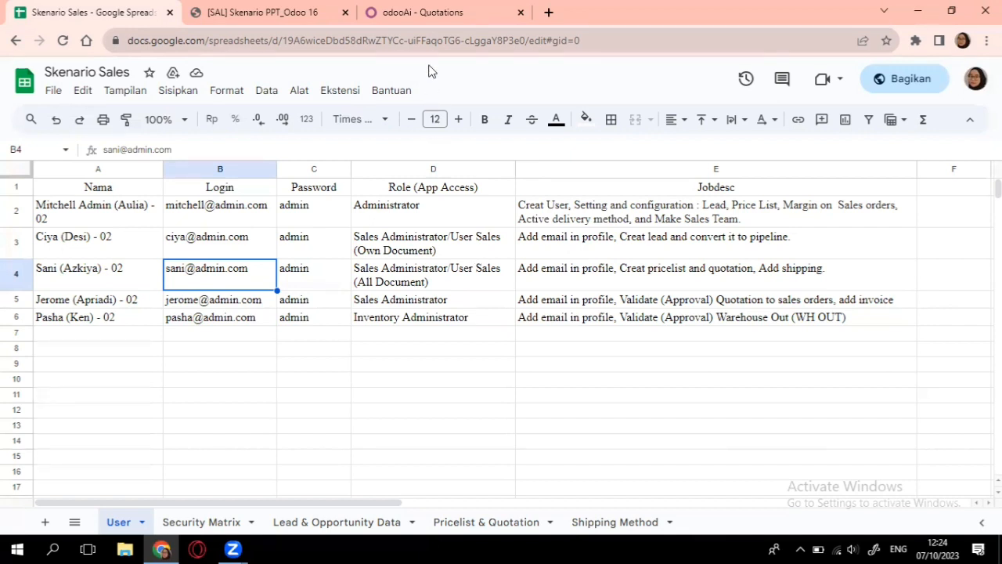
left_click(427, 12)
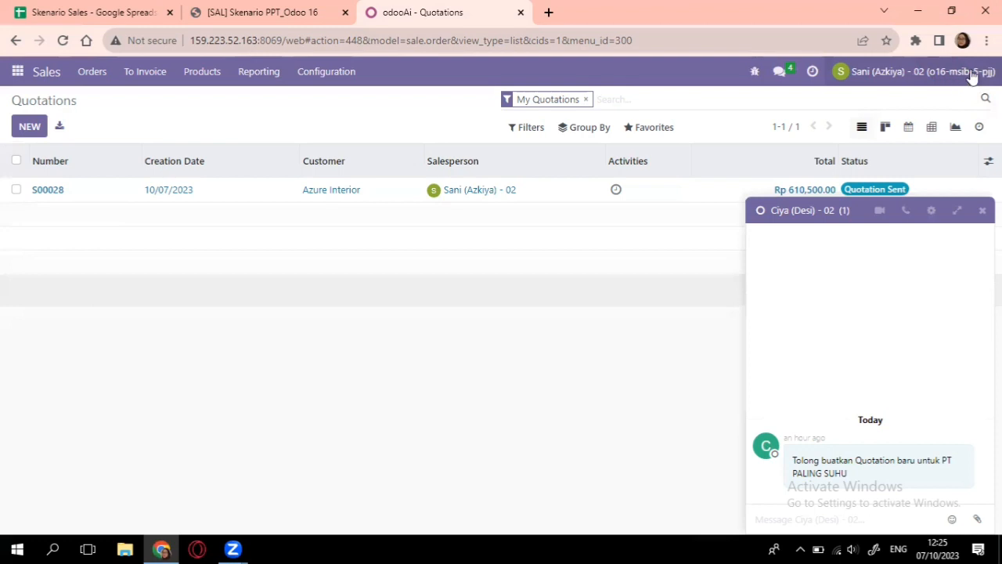
- Close the floating chat window, open the signed-in user's profile preferences to check the e-mail, and save them
left_click(973, 75)
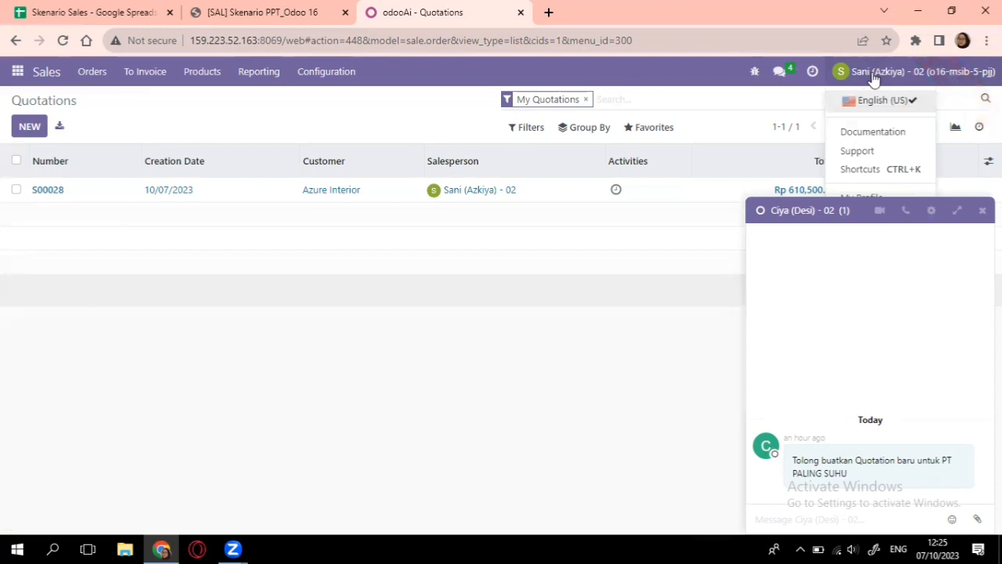
left_click(886, 75)
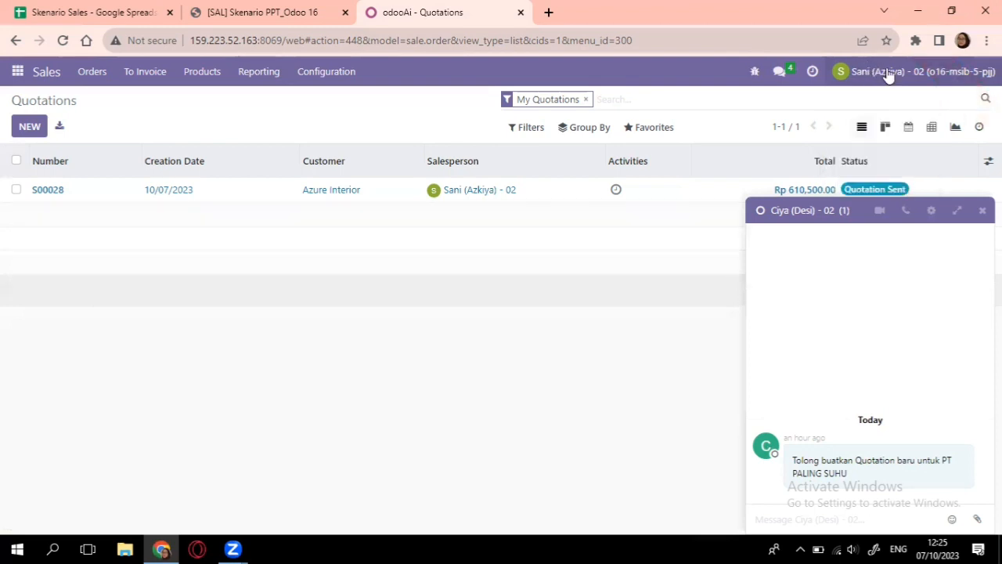
left_click(885, 72)
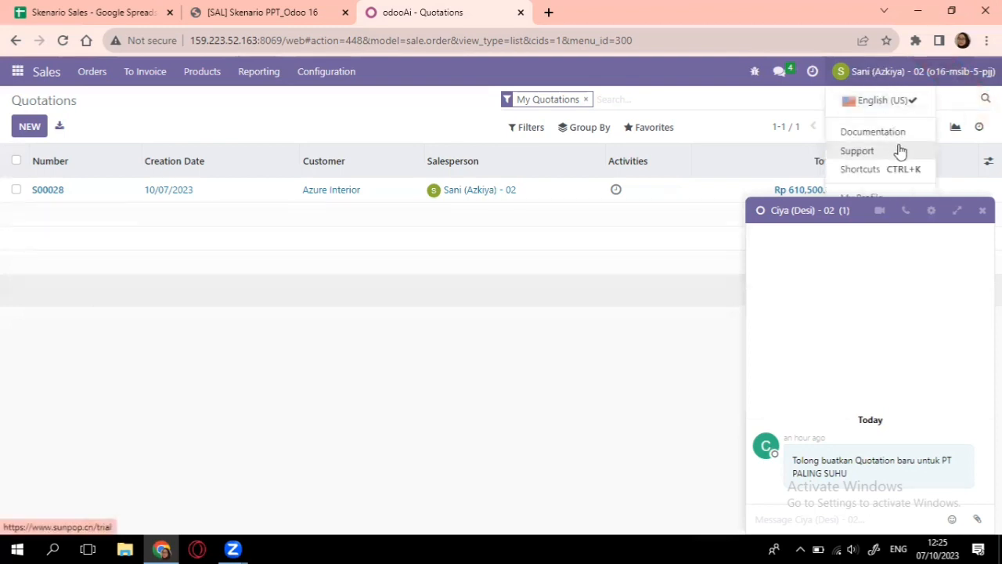
left_click(981, 211)
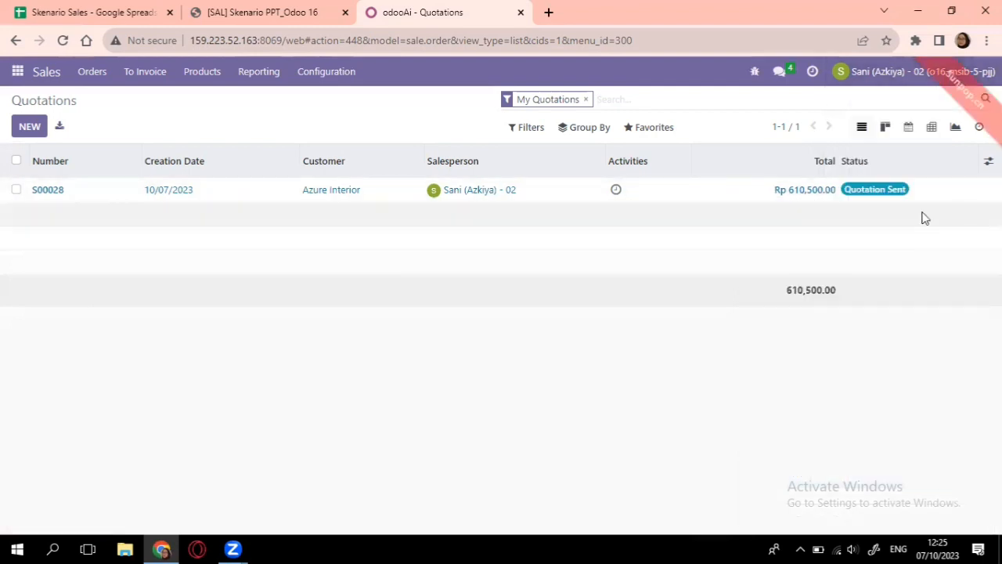
left_click(936, 80)
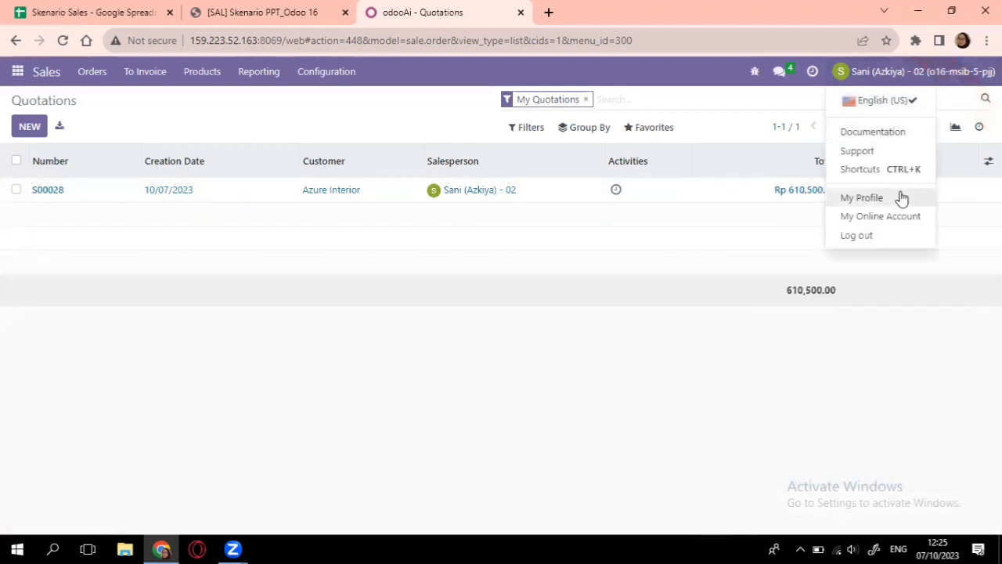
left_click(902, 198)
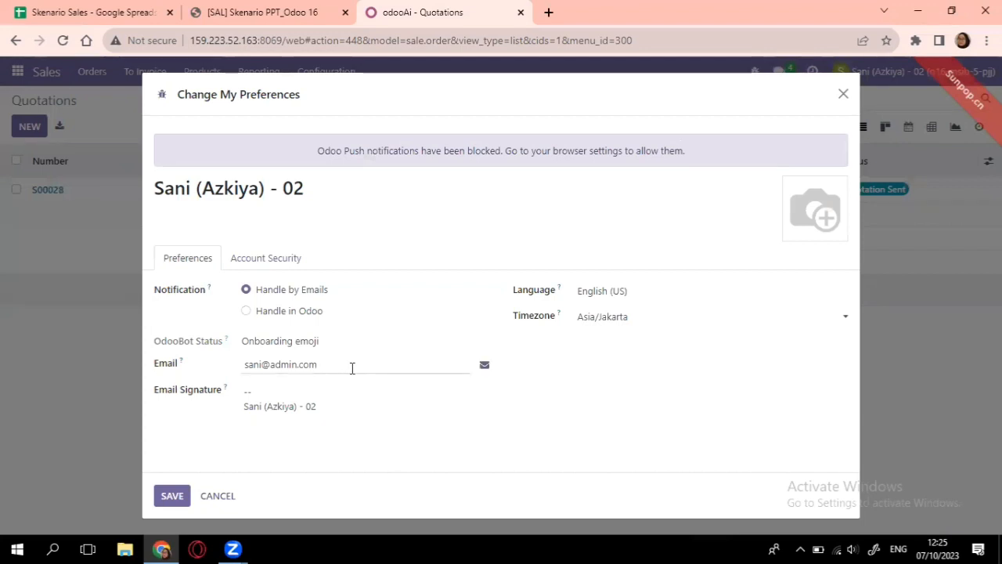
left_click(185, 499)
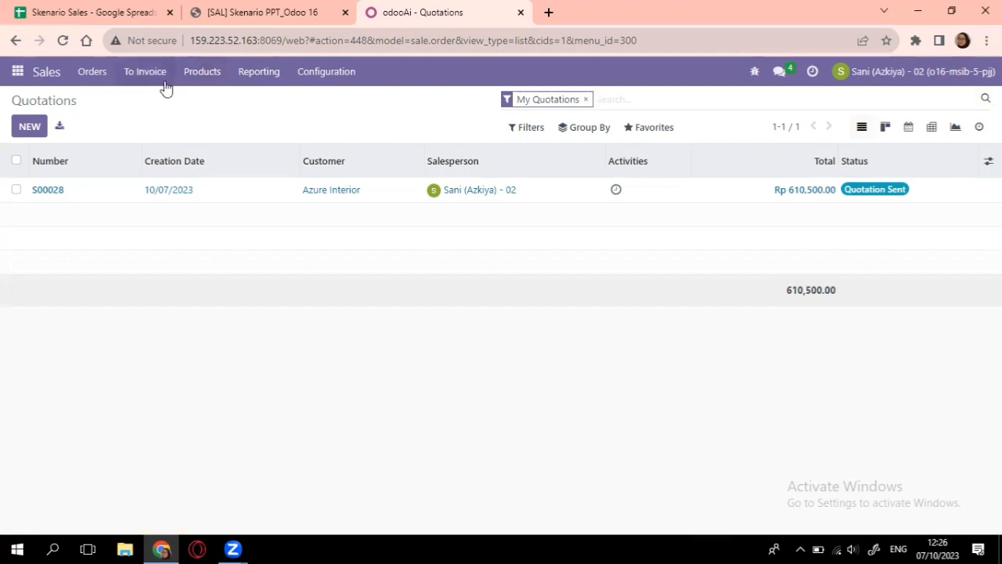
- Open the Pricelists of the Sales products and start a new pricelist
left_click(196, 84)
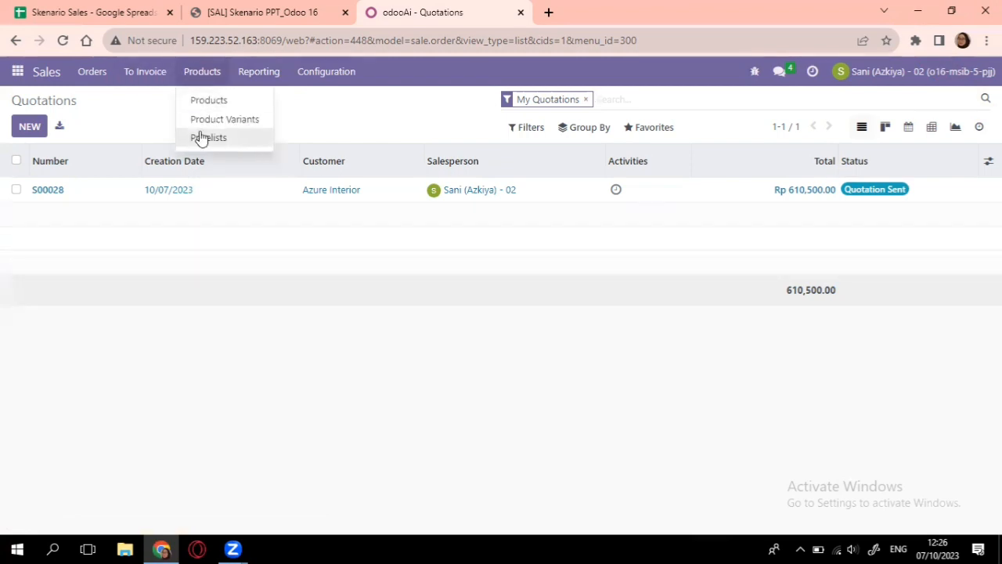
left_click(199, 137)
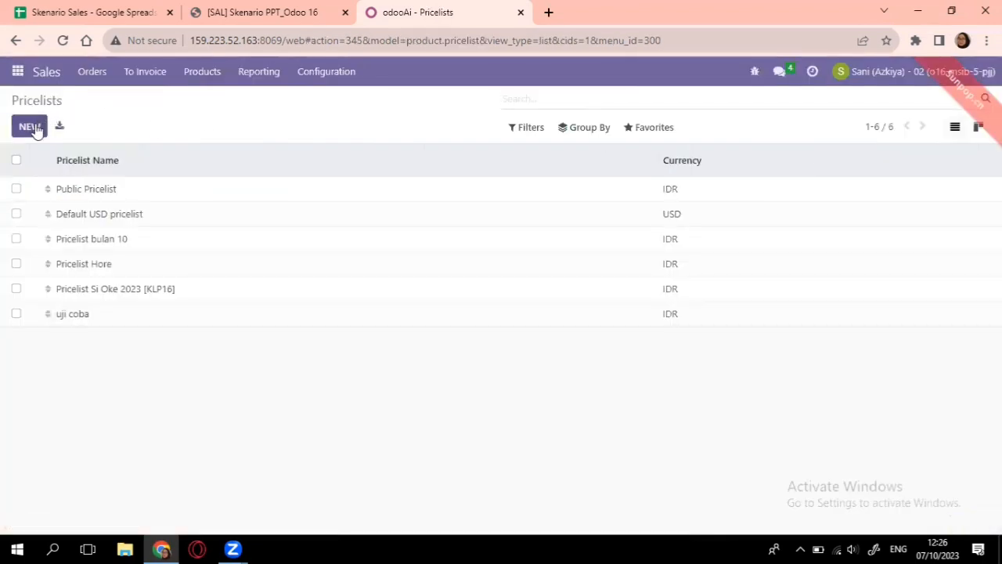
left_click(33, 128)
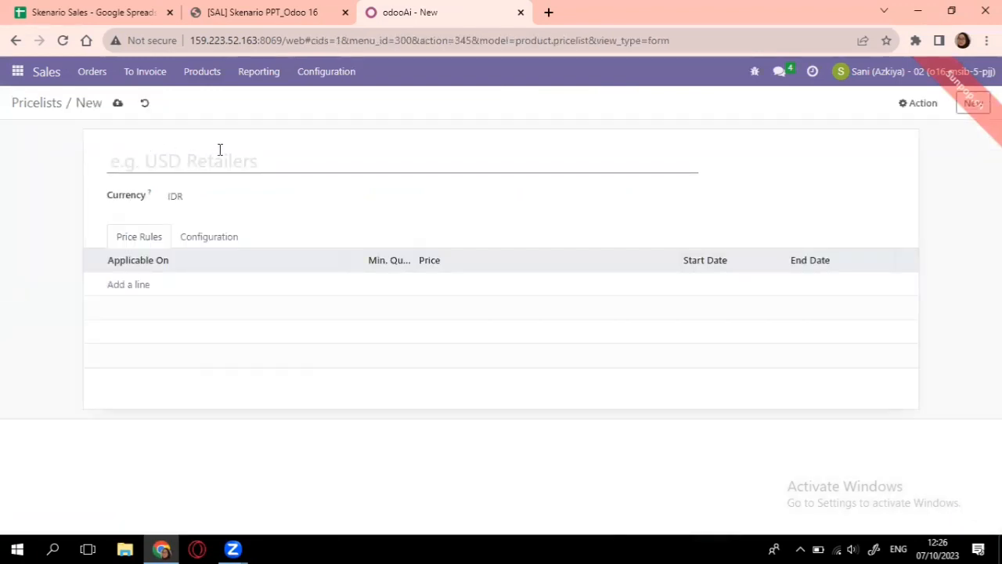
- Switch to the Skenario Sales spreadsheet and open the Pricelist & Quotation sheet to look up the pricelist data
left_click(88, 10)
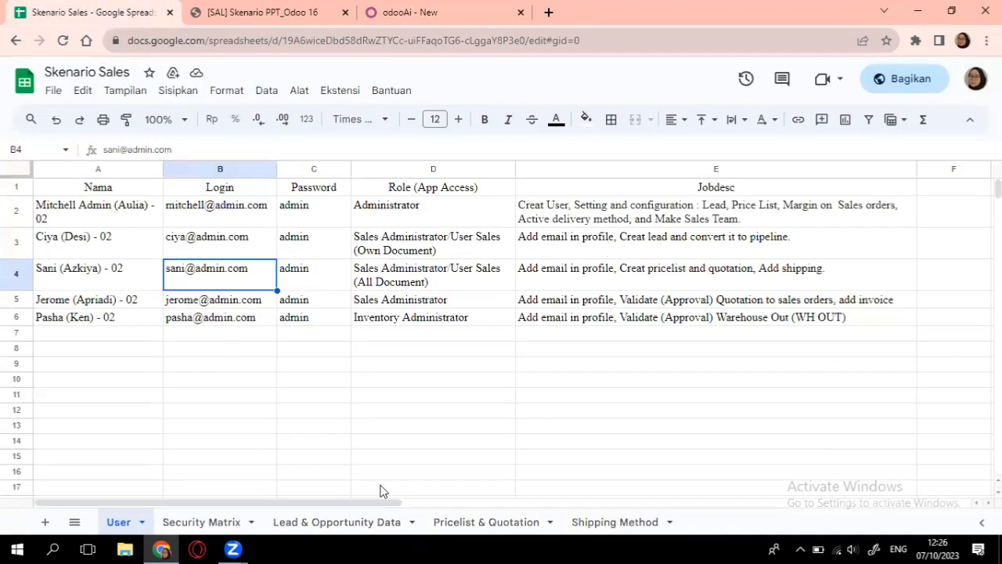
left_click(317, 522)
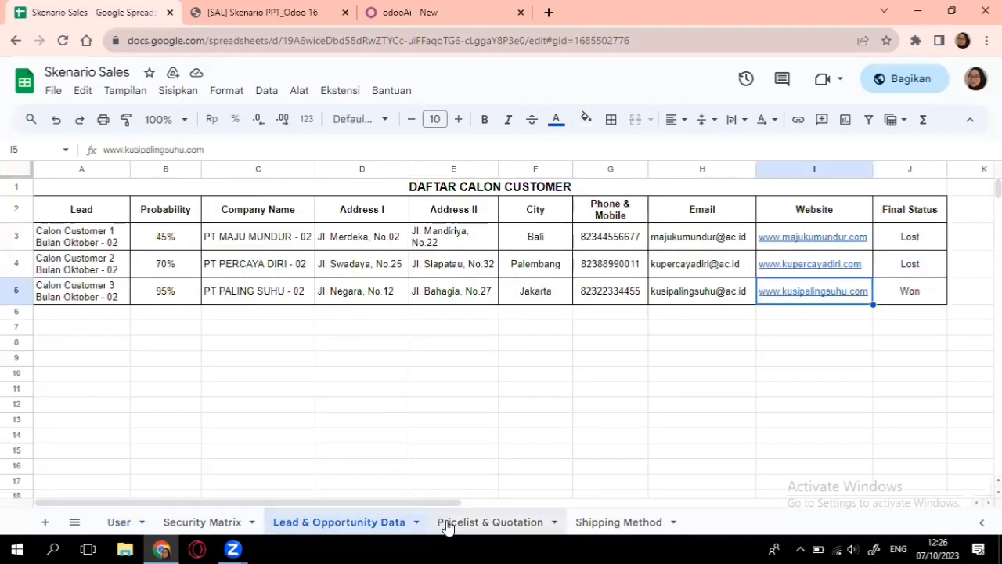
left_click(446, 525)
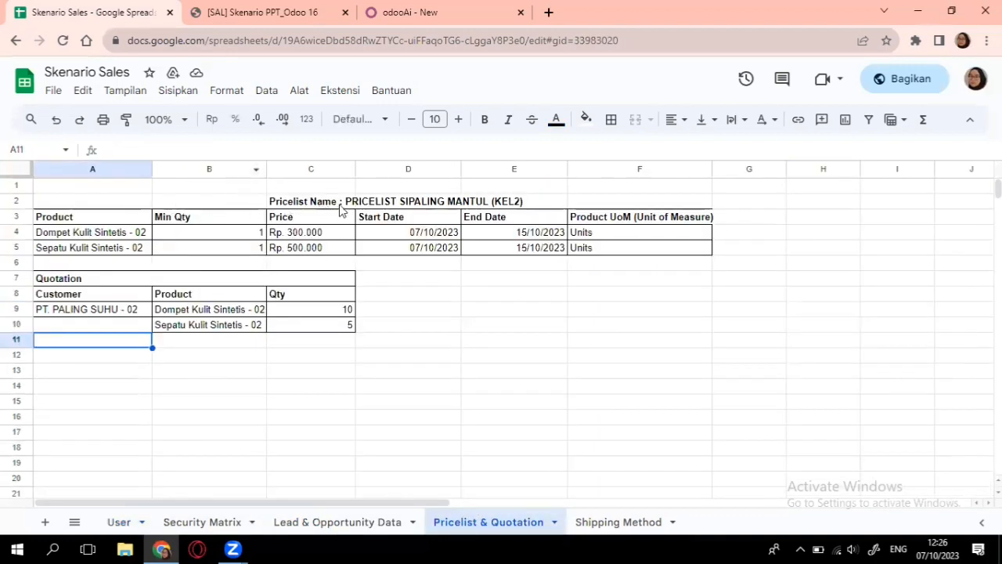
- Copy the pricelist name from the spreadsheet and name the new Odoo pricelist PRICELIST SIPALING MANTUL (KEL2)
left_click(493, 189)
left_click(524, 204)
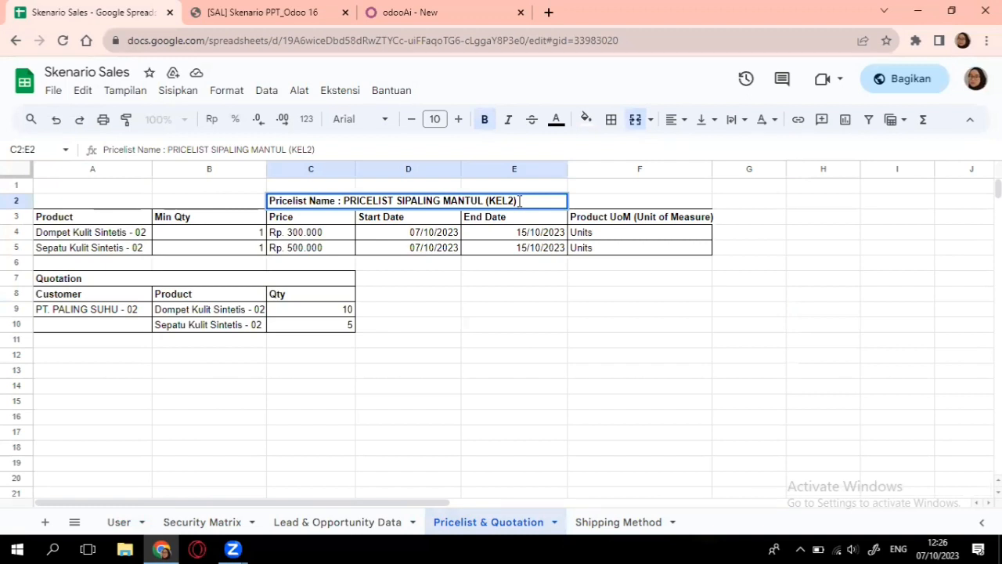
double_click(519, 201)
key("ctrl+a")
left_click(511, 201)
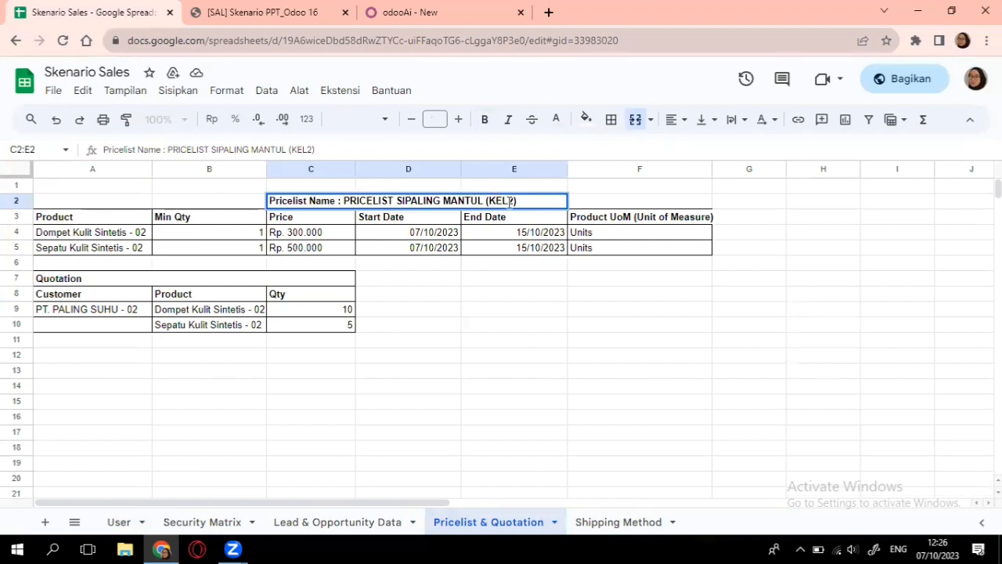
left_click_drag(517, 201, 352, 201)
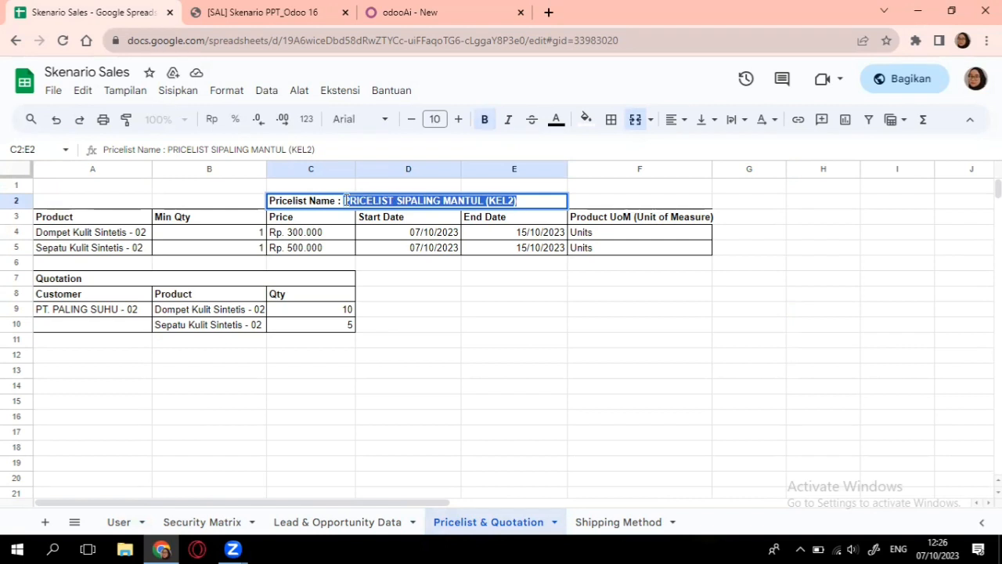
left_click(439, 12)
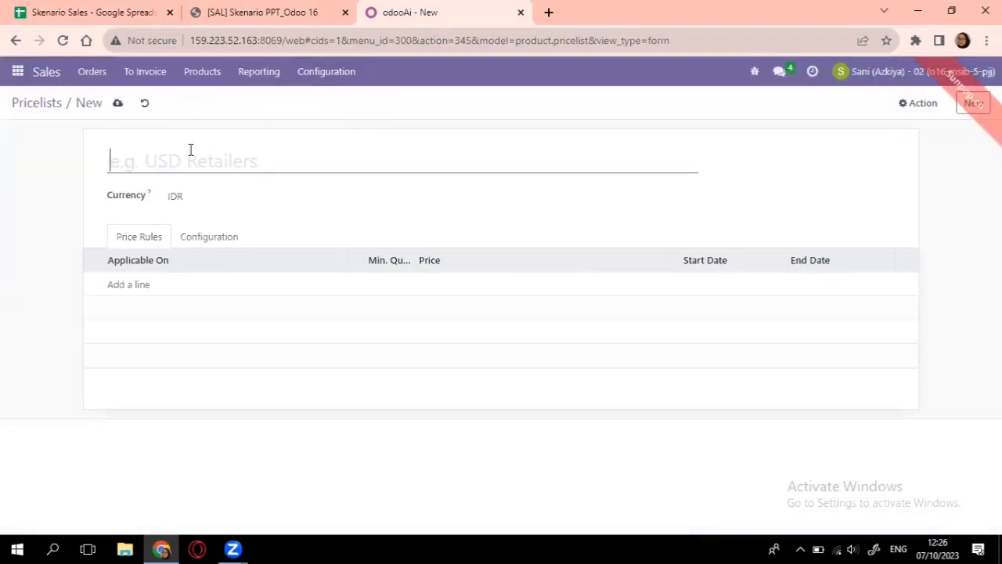
type("PRICELIST SIPALING MANTUL (KEL2)")
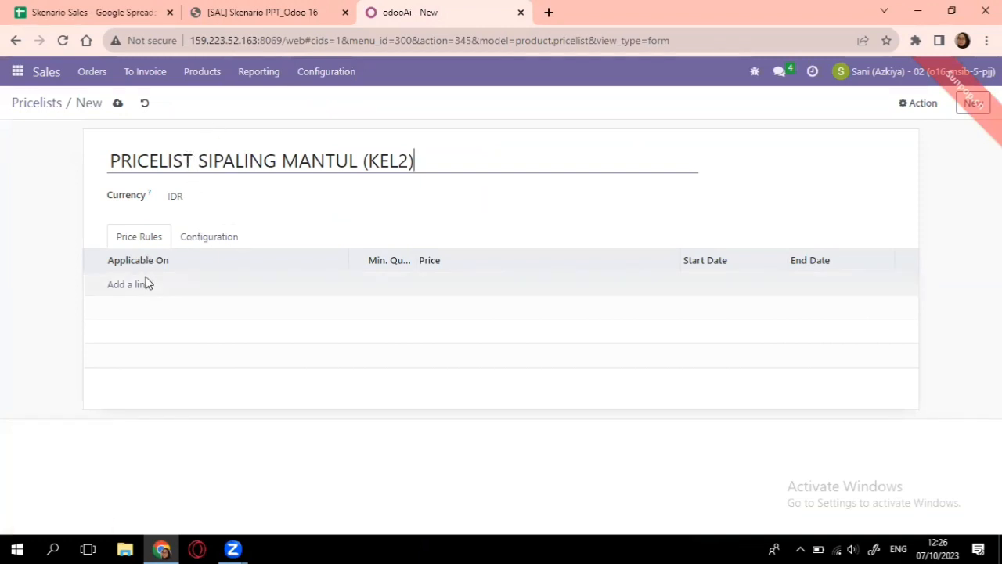
- Add a price rule with a fixed price of Rp 300,000, applied on Product, with a minimum quantity of 1
left_click(143, 288)
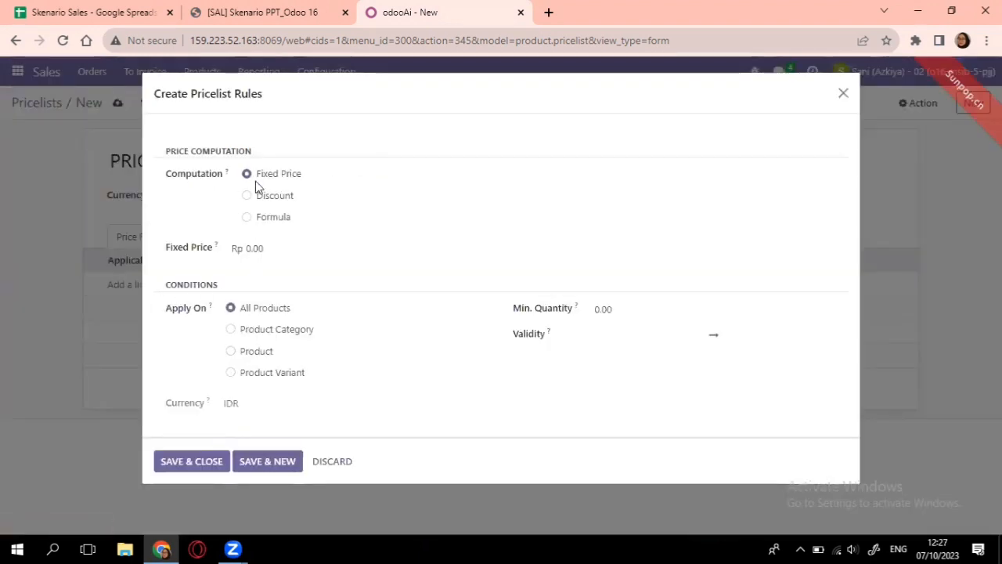
left_click(274, 248)
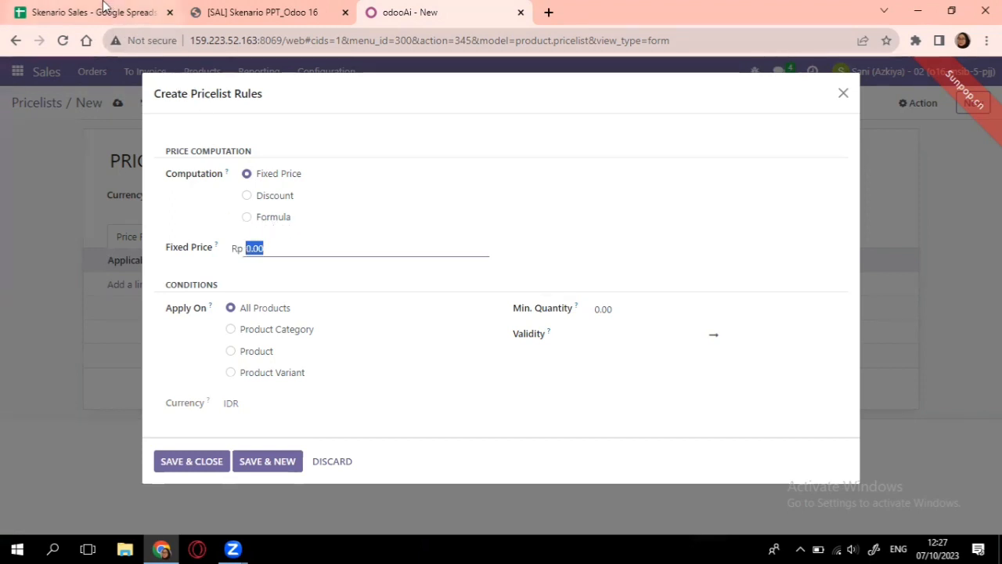
left_click(110, 11)
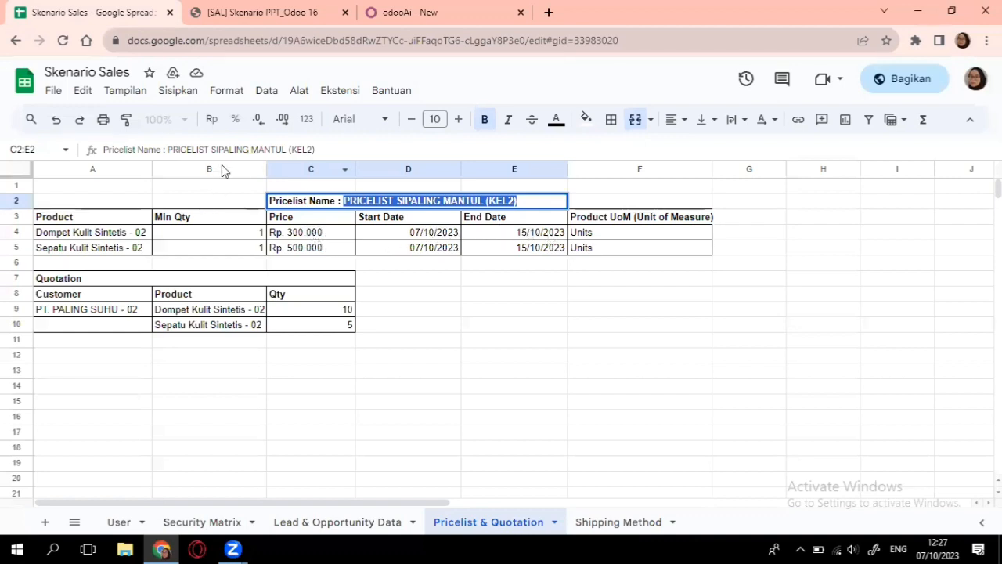
left_click(454, 11)
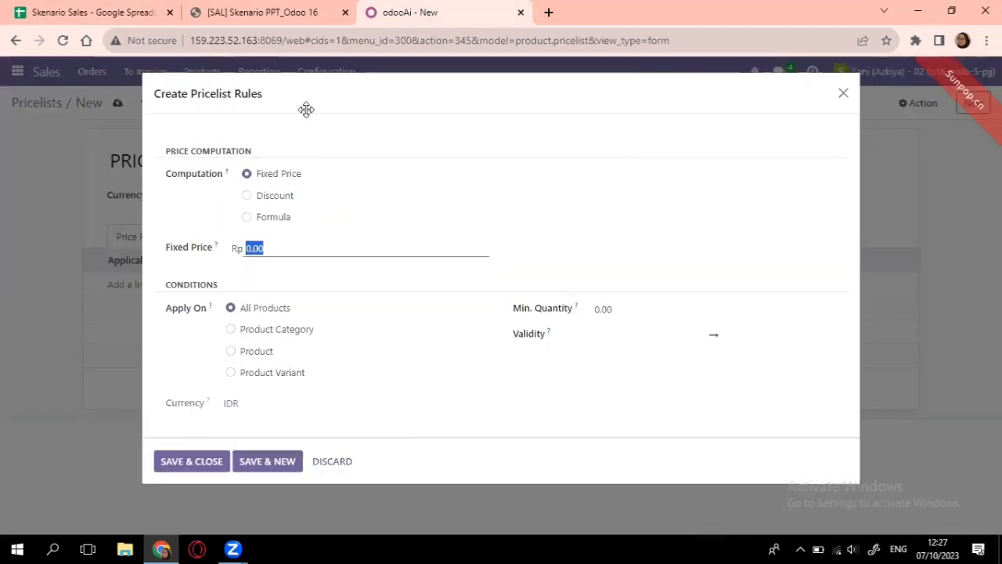
type("3000")
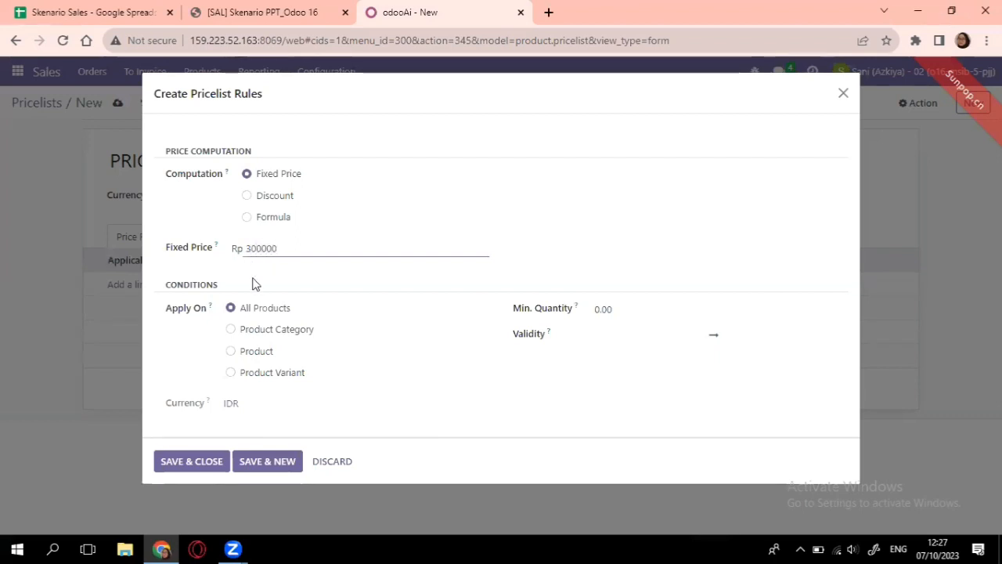
left_click(242, 356)
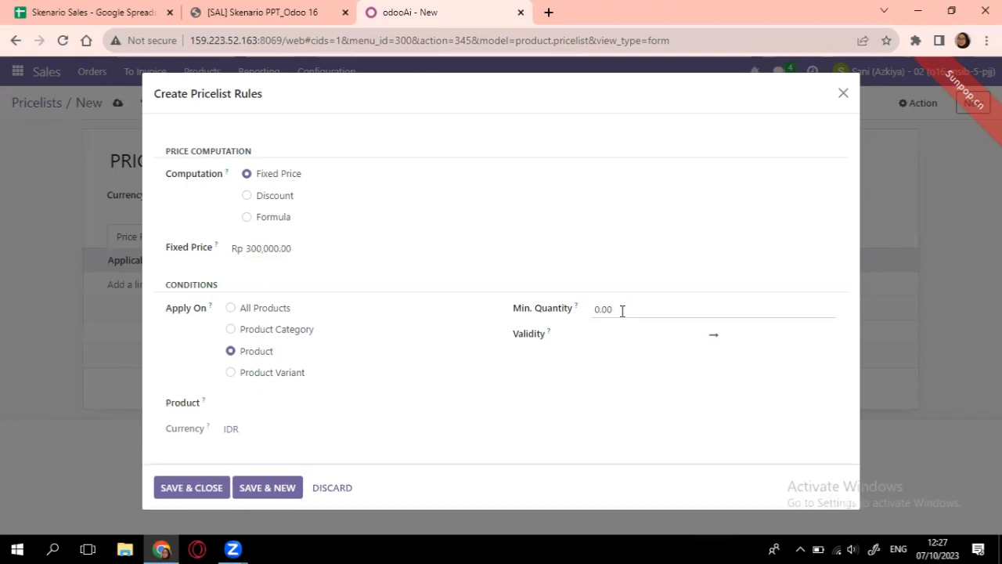
left_click(570, 314)
type("1")
- Check the start and end dates in the spreadsheet and set the rule's validity from 10/07/2023 to 10/15/2023
left_click(113, 9)
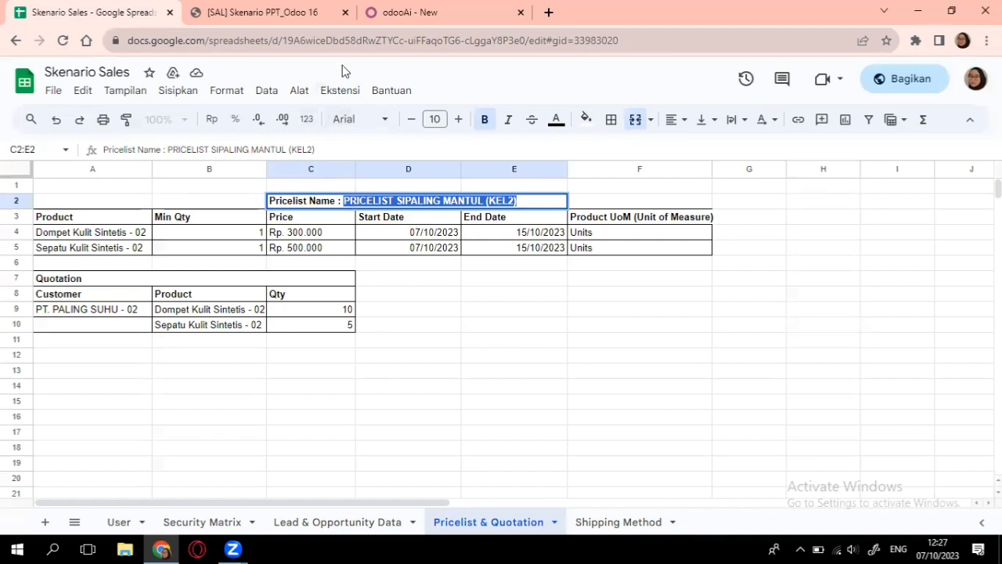
left_click(407, 12)
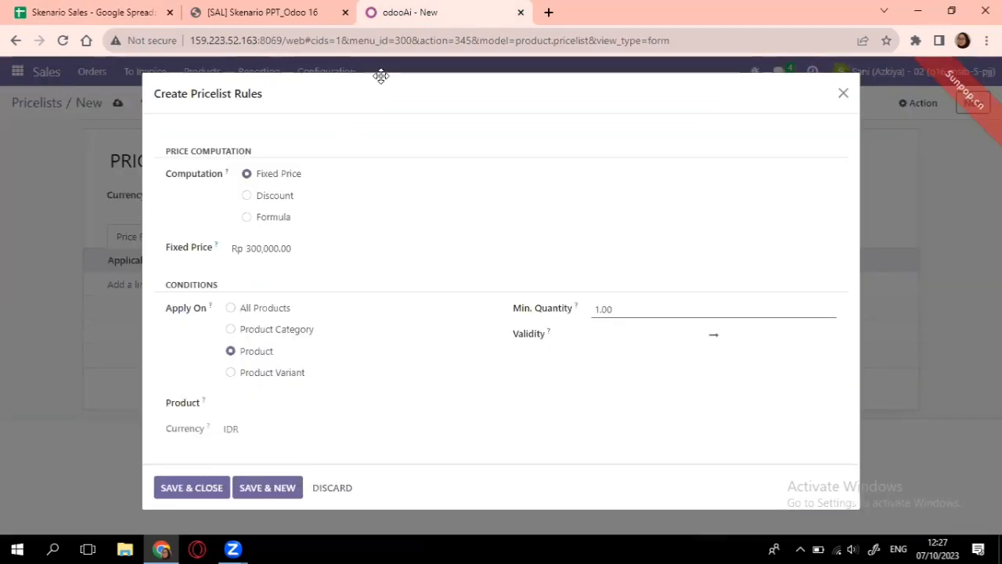
left_click(618, 341)
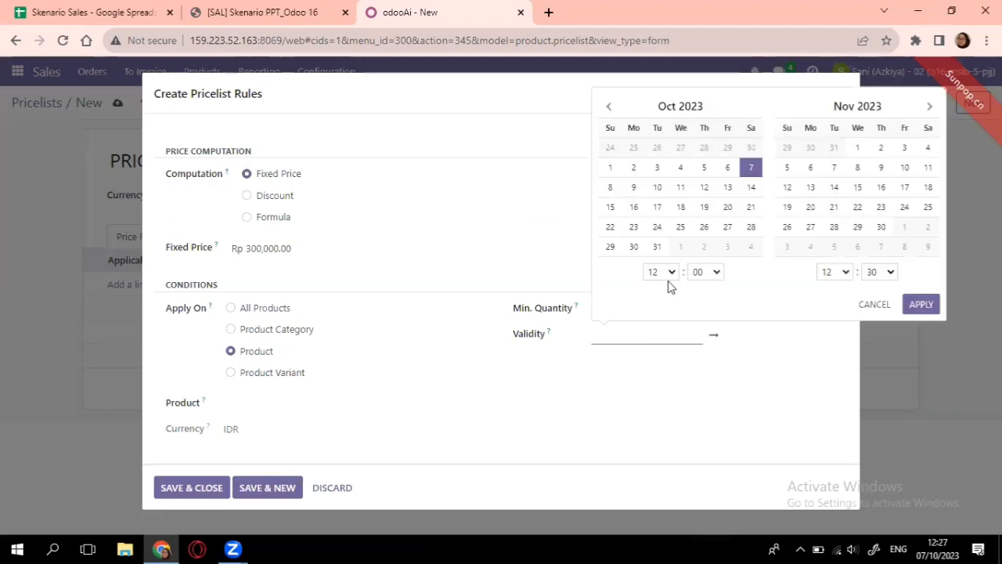
left_click(159, 9)
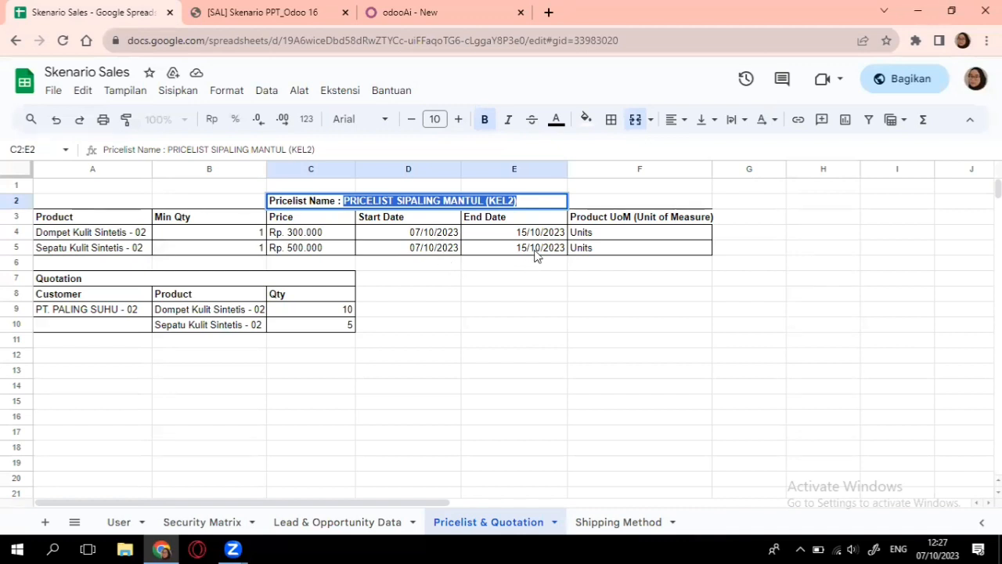
left_click(508, 70)
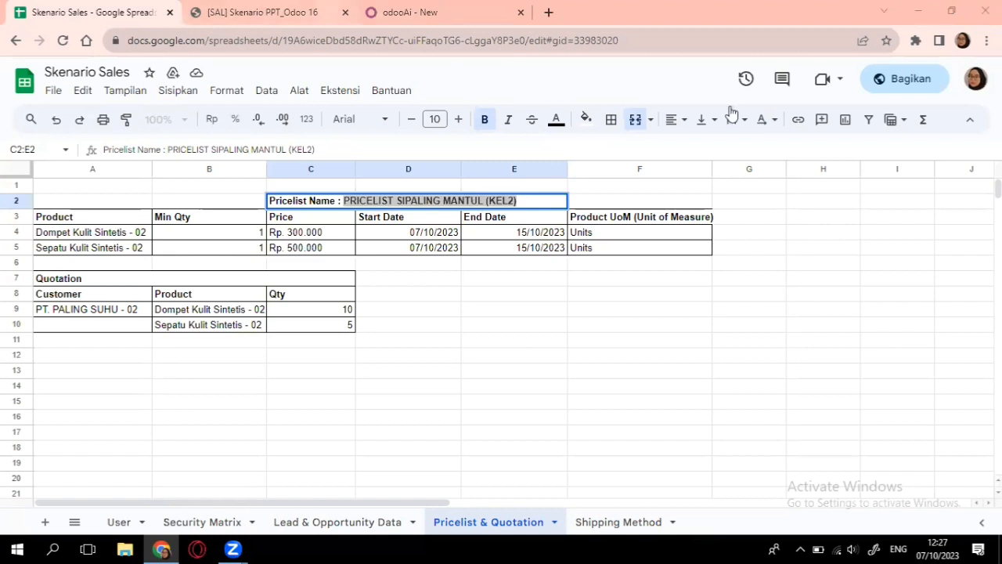
left_click(442, 13)
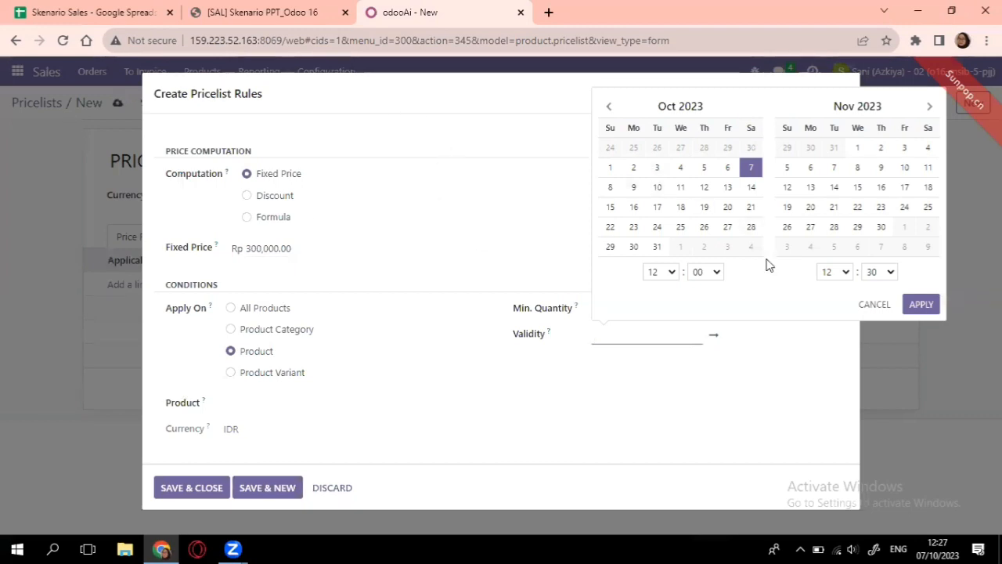
left_click(610, 208)
left_click(751, 168)
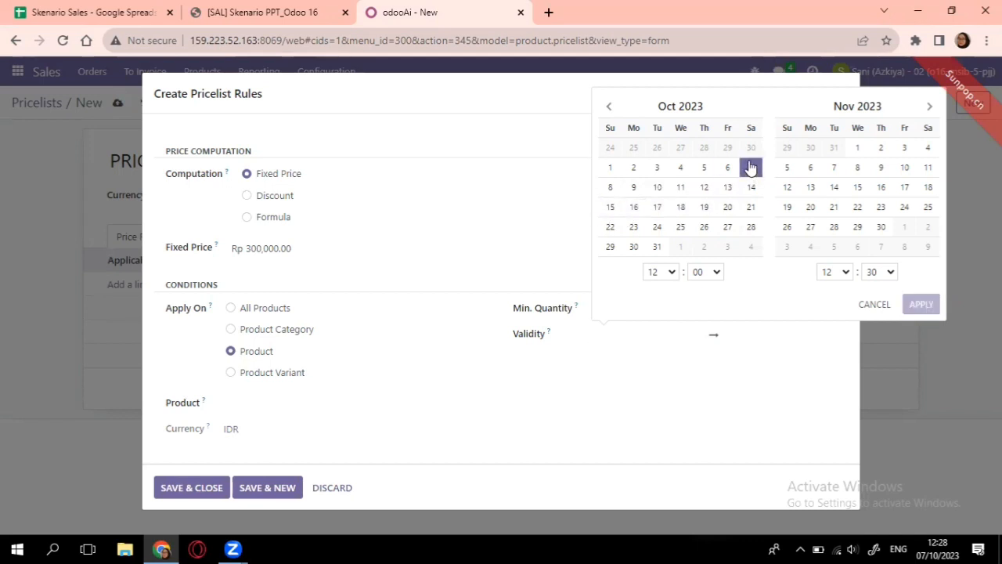
left_click(611, 208)
left_click(751, 167)
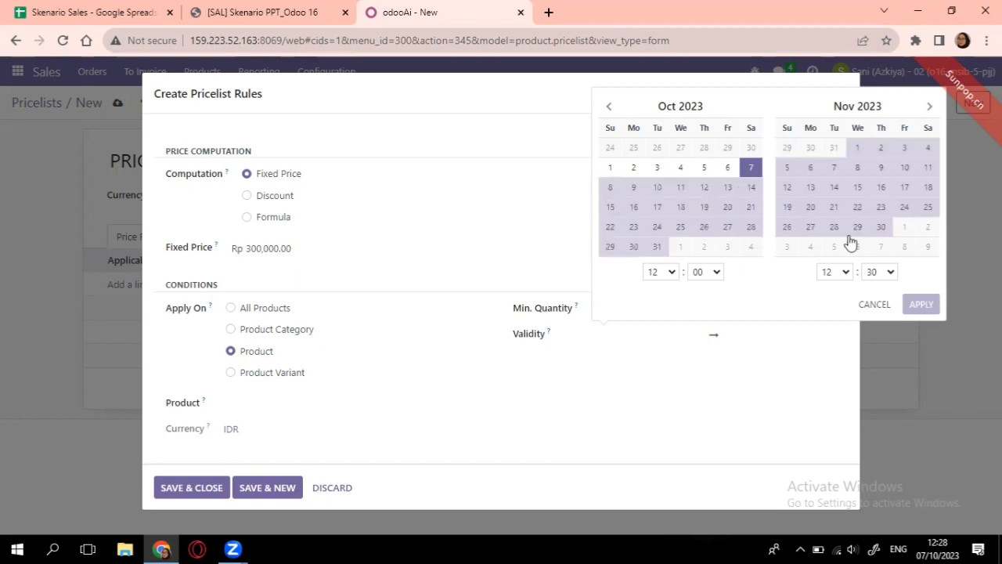
left_click(616, 209)
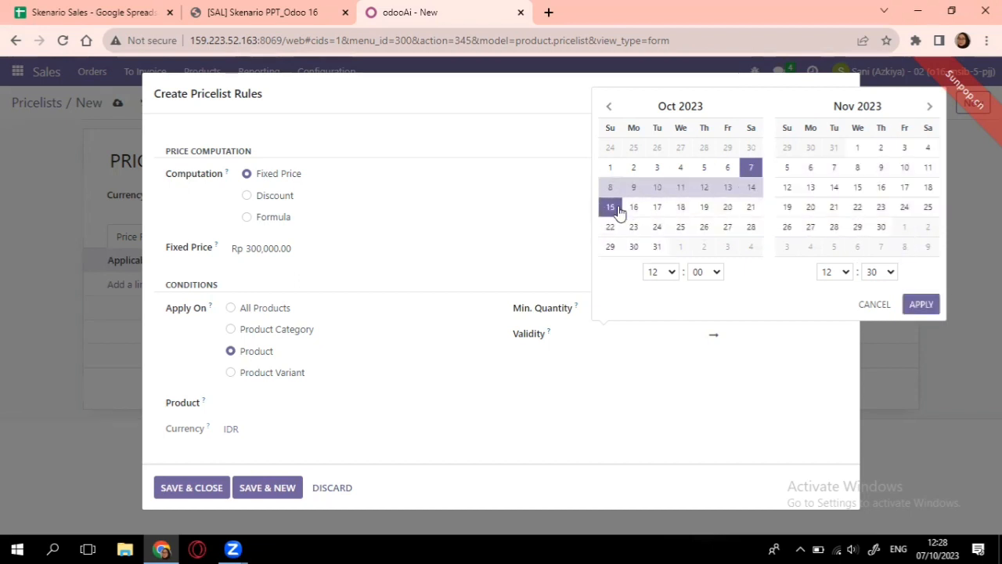
left_click(918, 304)
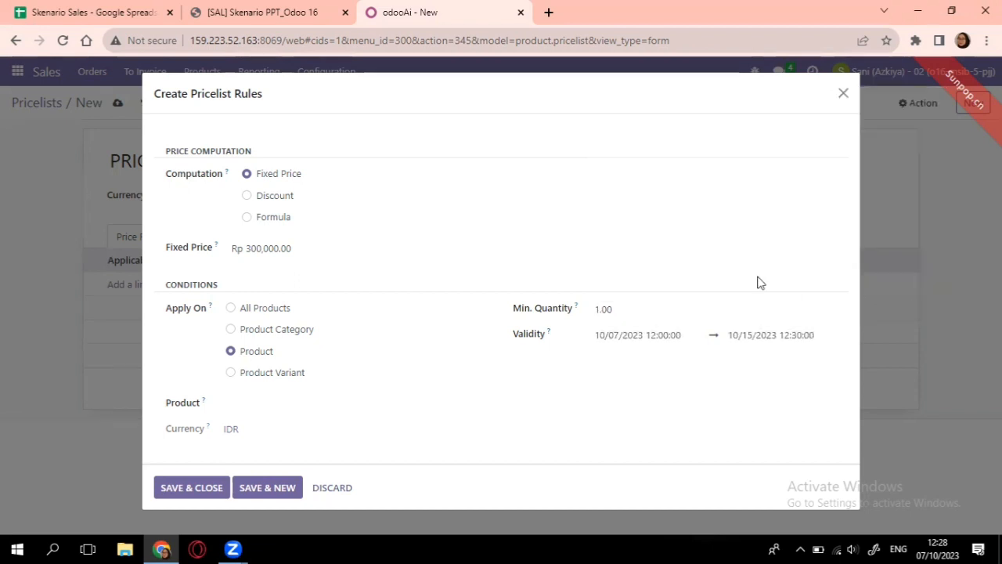
- Search the products for dompet, assign Dompet Kulit Sintetis - 02 to the rule, and save and close it
left_click(232, 404)
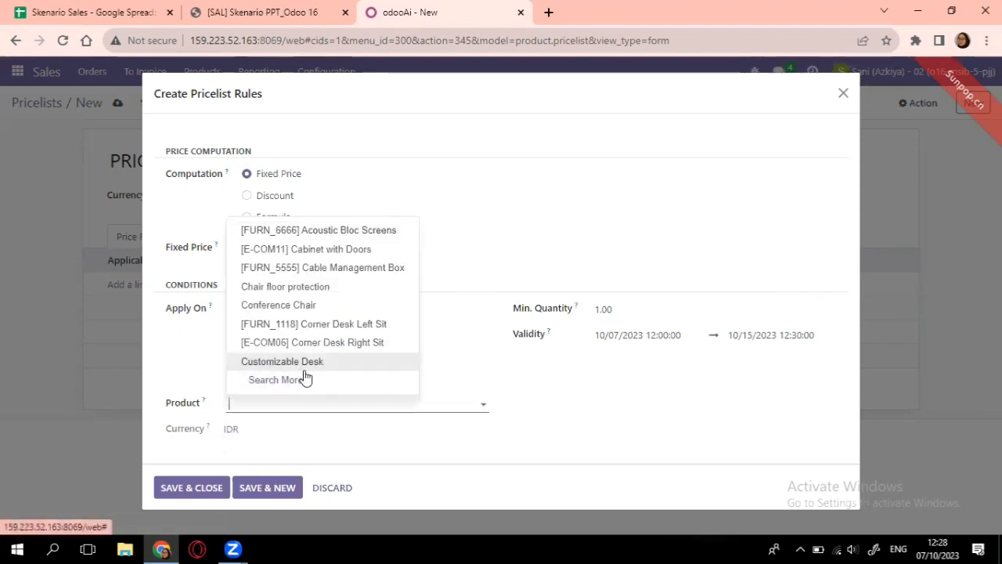
left_click(94, 11)
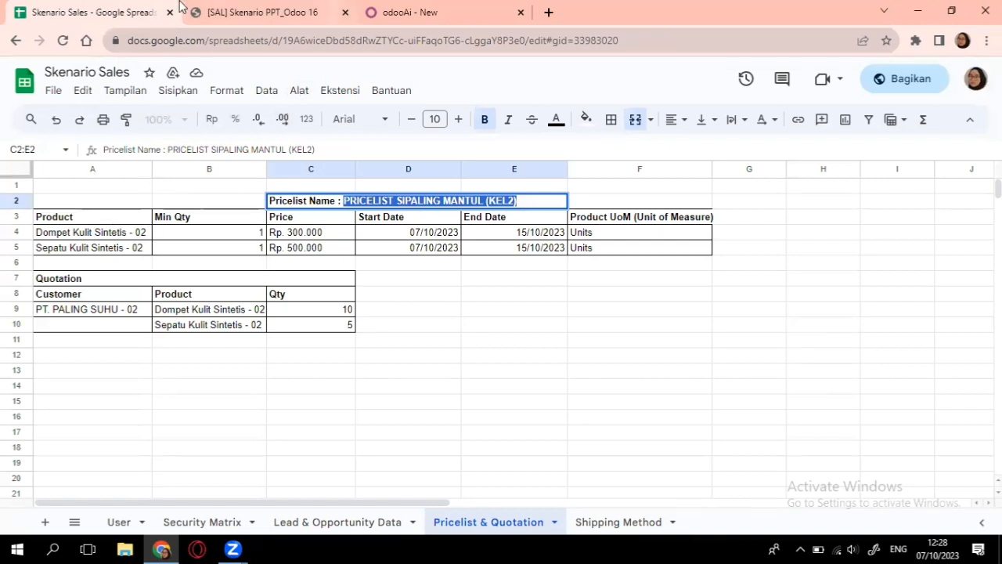
left_click(407, 11)
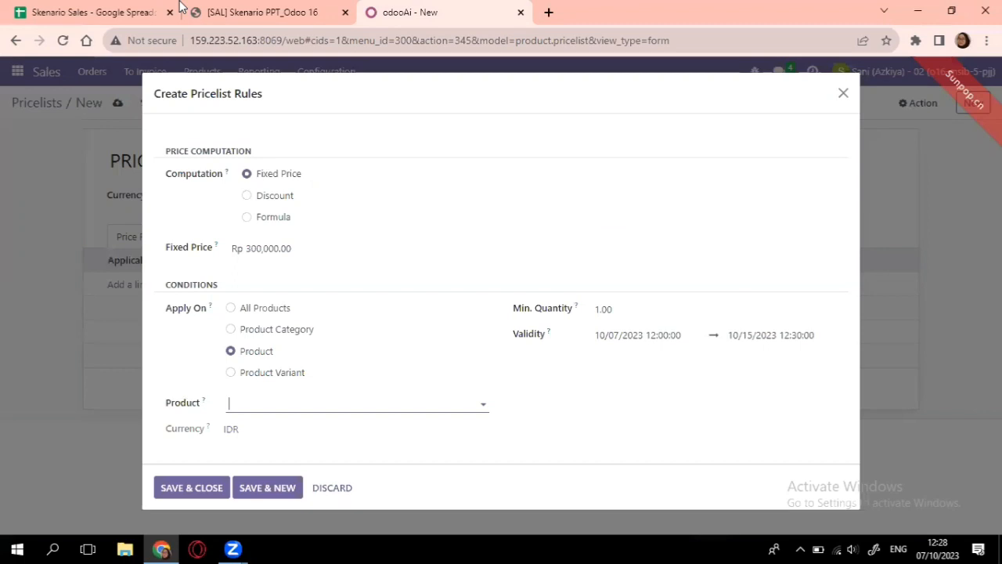
left_click(475, 404)
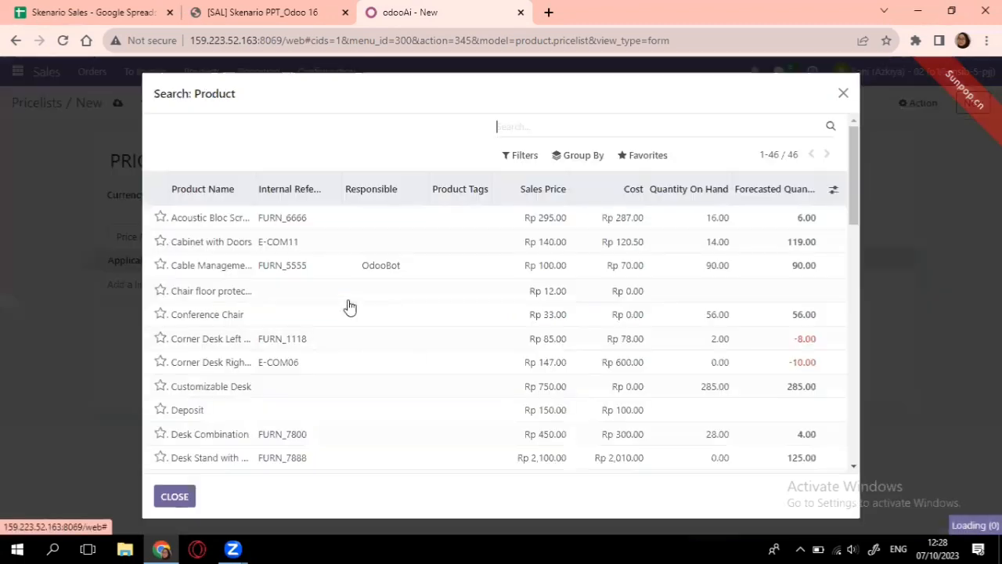
type("dompet")
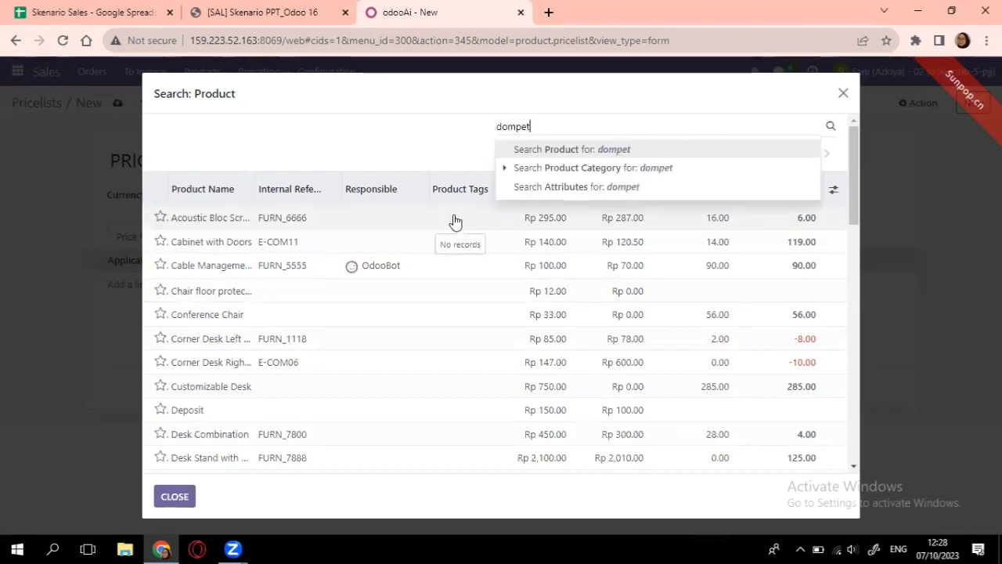
key("Return")
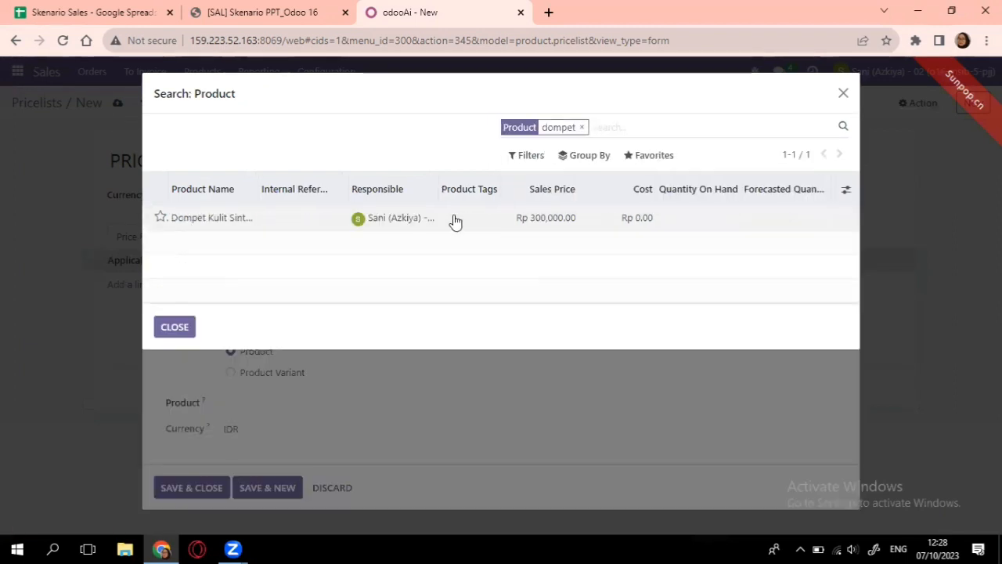
left_click(376, 224)
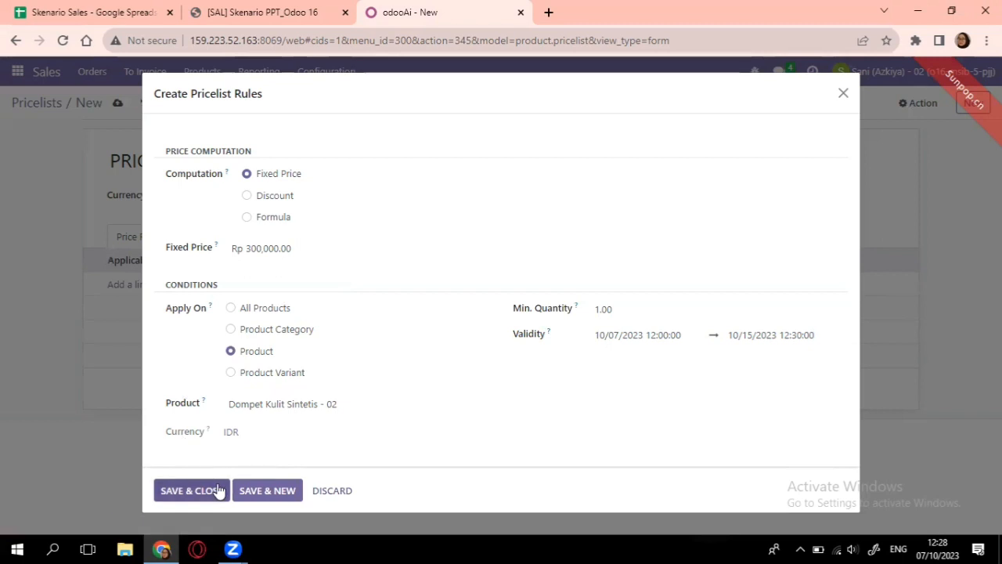
left_click(191, 490)
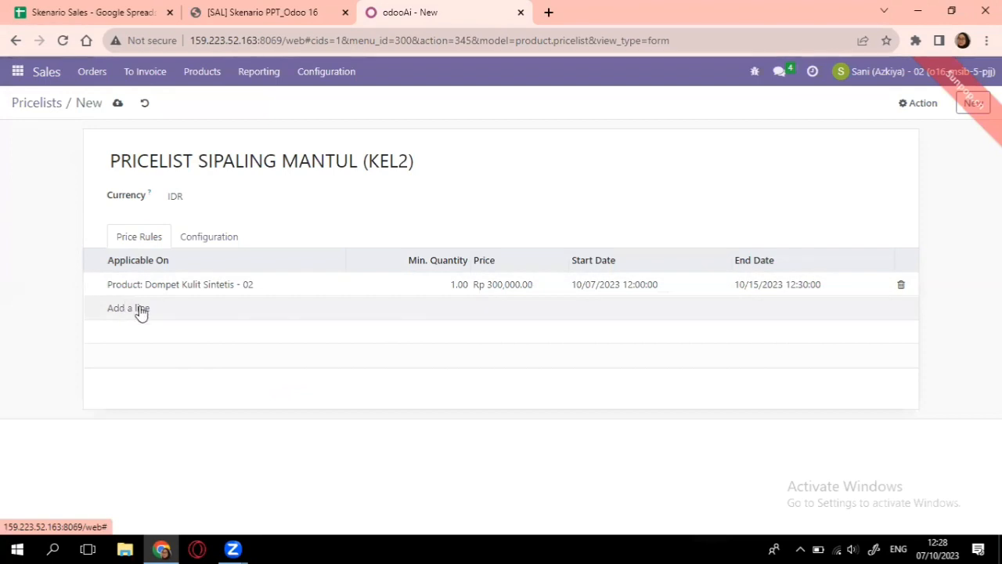
- Add a second price rule with a fixed price of Rp 500,000, applied on Product, with a minimum quantity of 1
left_click(141, 311)
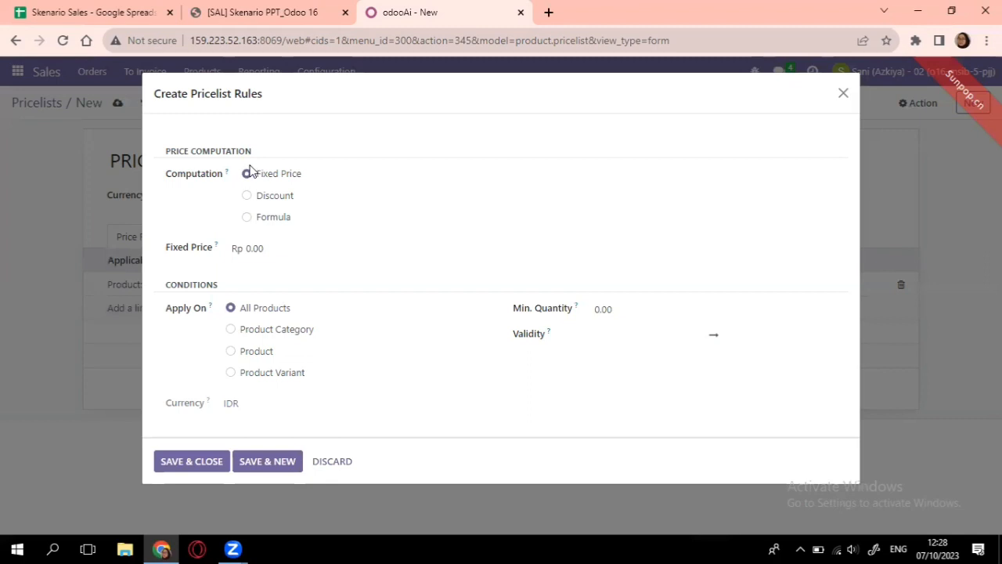
left_click(286, 252)
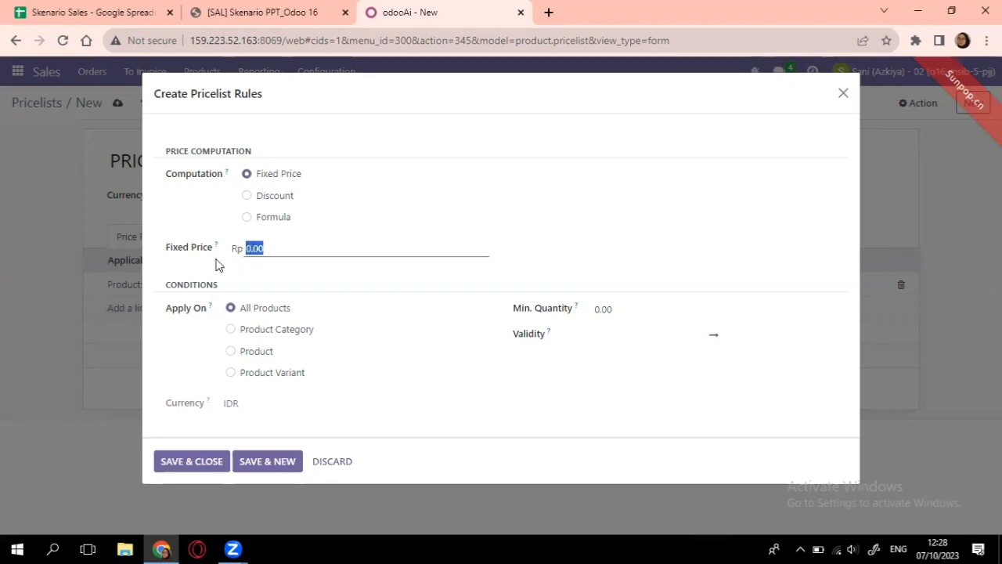
left_click(110, 8)
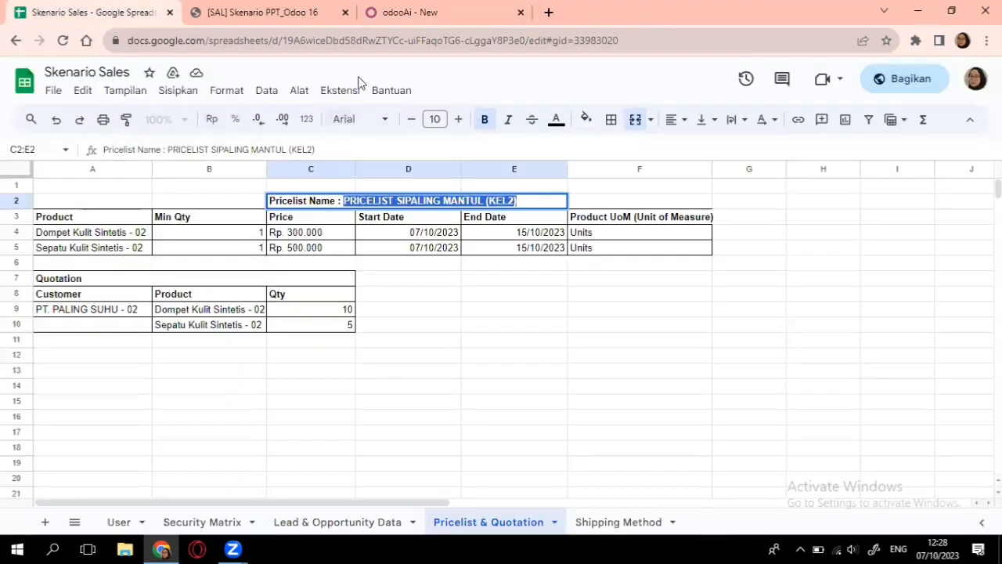
left_click(407, 11)
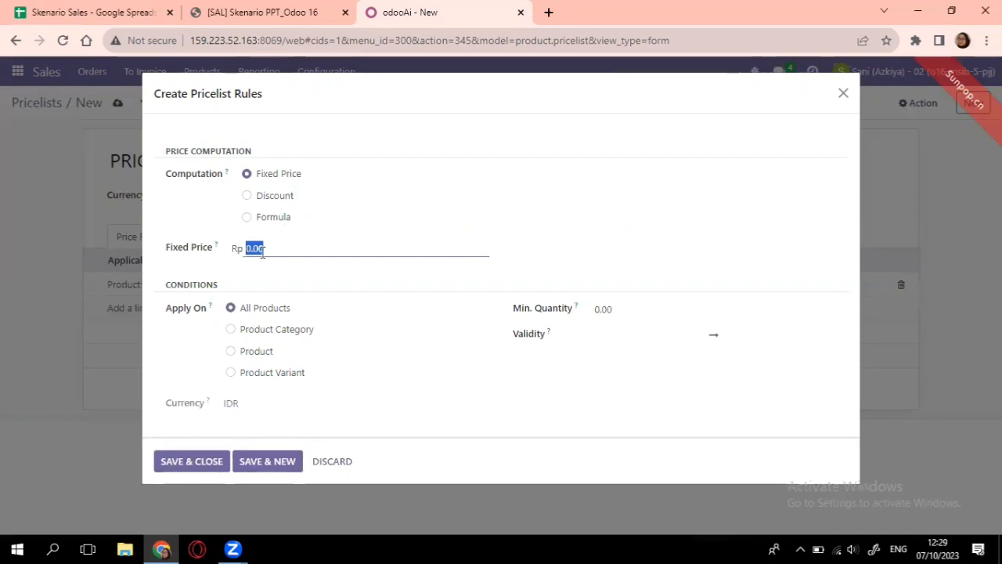
type("500000")
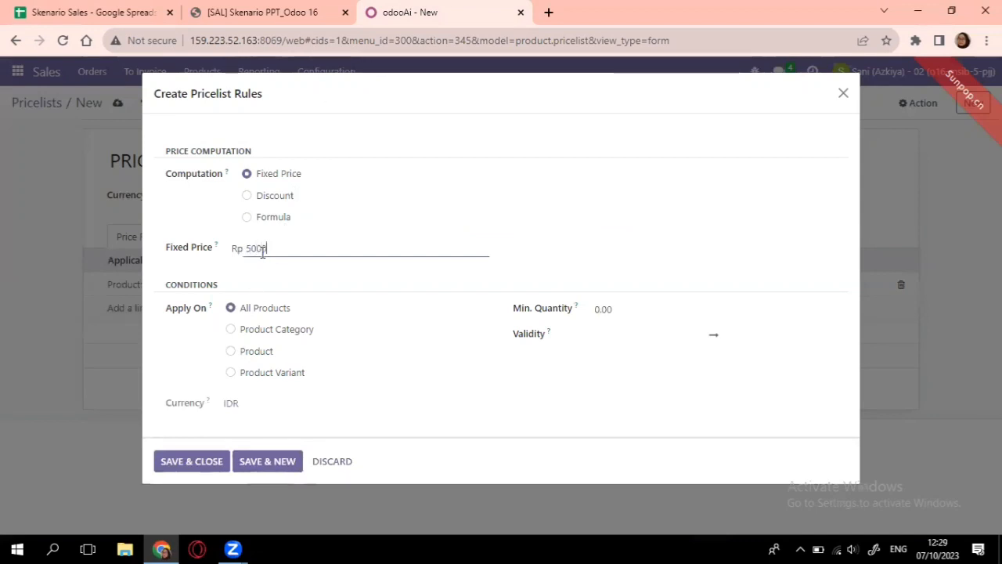
left_click(231, 352)
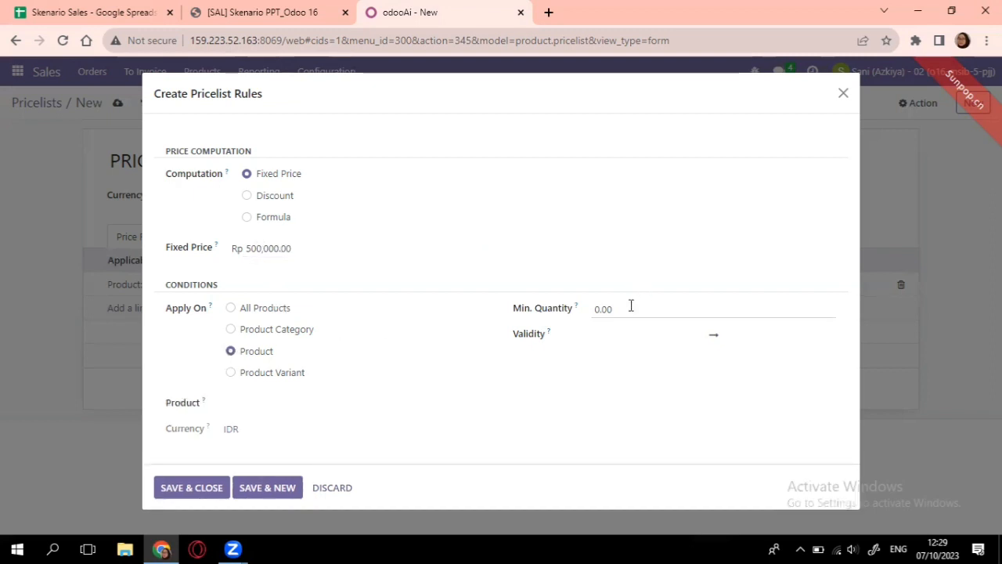
left_click_drag(625, 313, 567, 316)
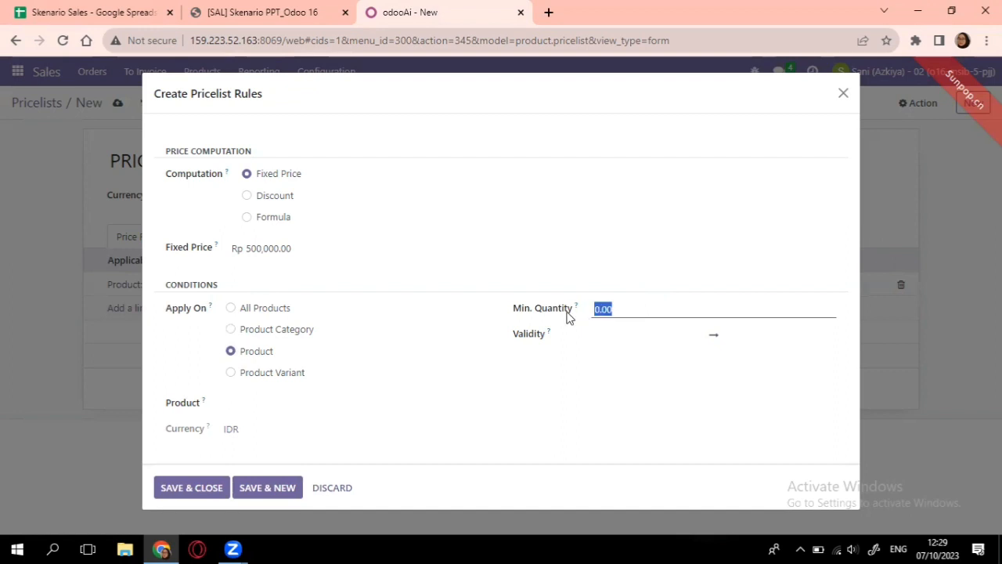
type("1")
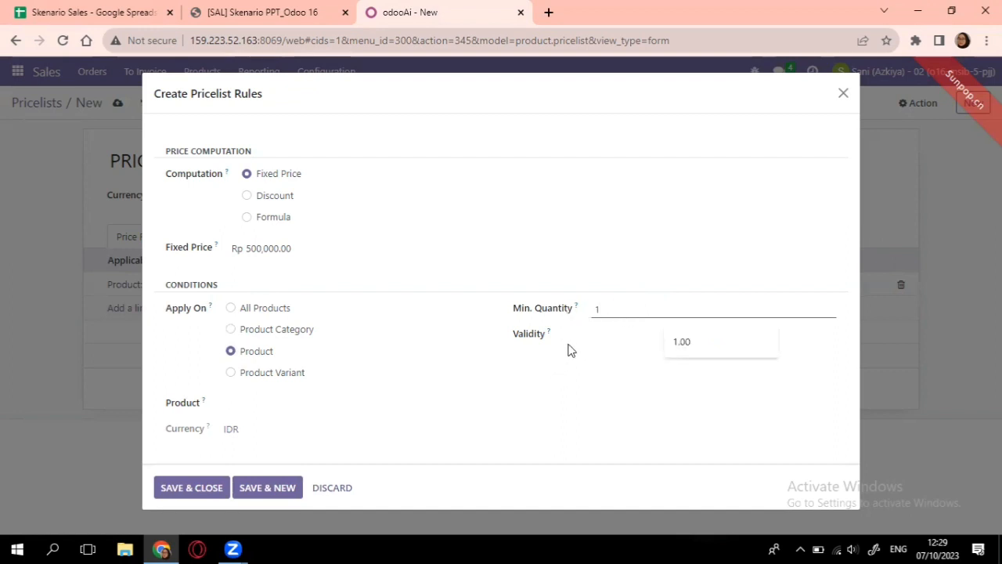
- Set the second rule's validity from 10/07/2023 to 10/15/2023
left_click(592, 337)
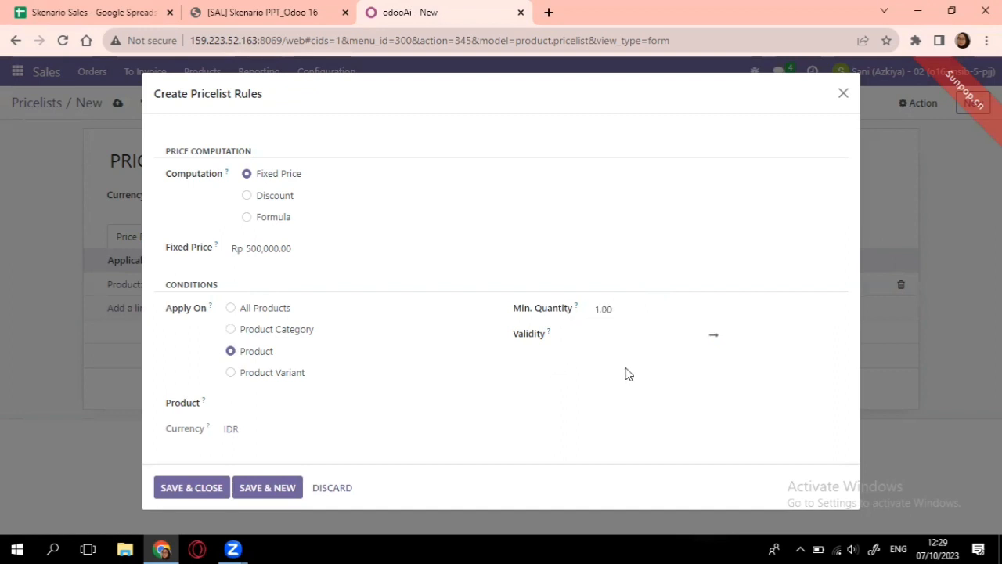
left_click(633, 334)
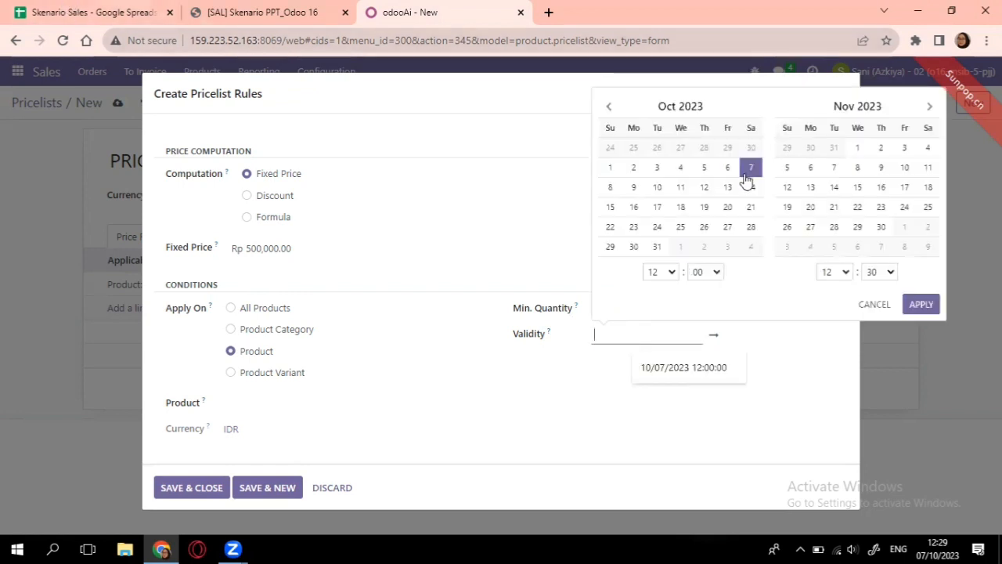
left_click(749, 171)
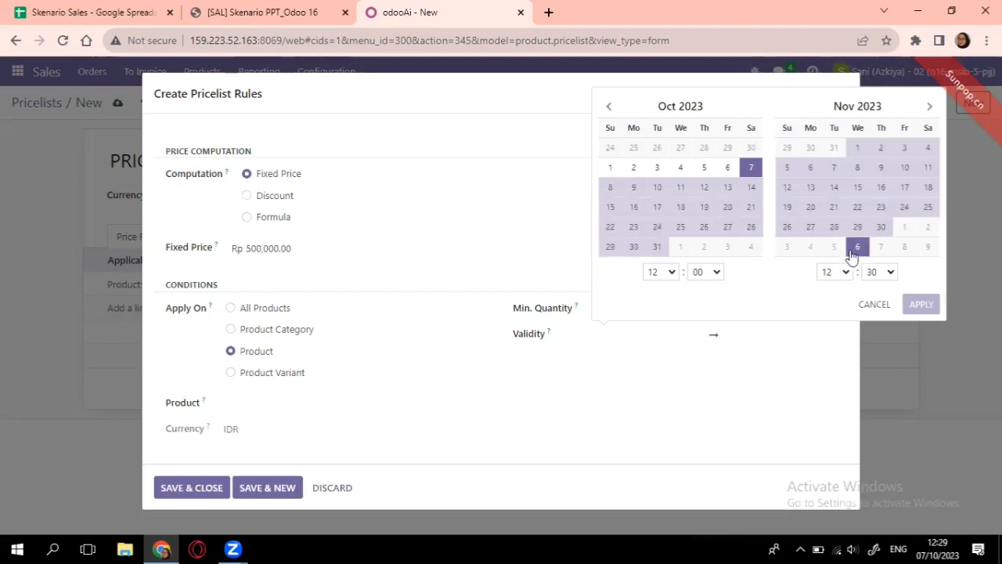
left_click(609, 207)
left_click(920, 305)
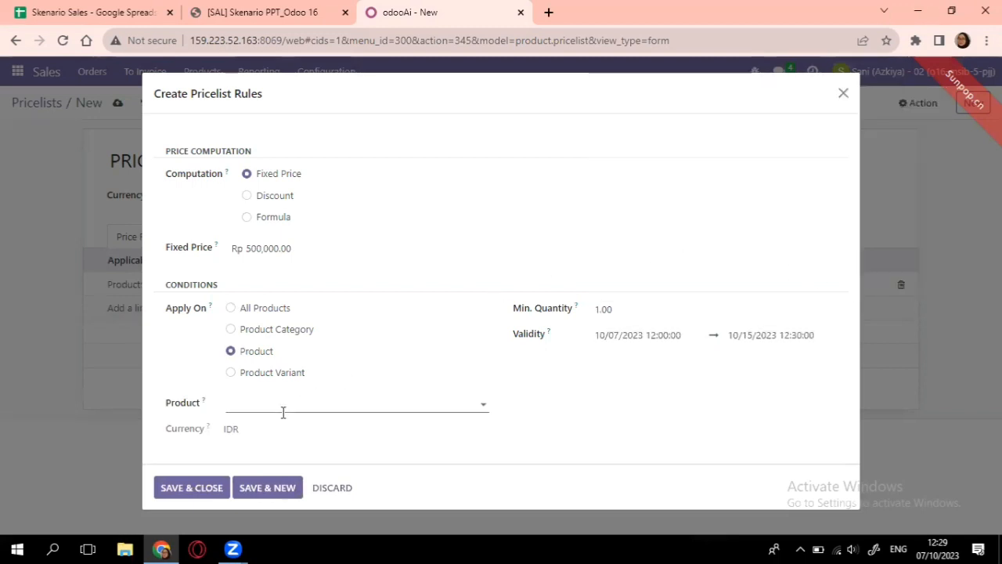
- Search the products for sepatu, assign Sepatu Kulit Sintetis - 02 to the rule, and save and close it
left_click(124, 6)
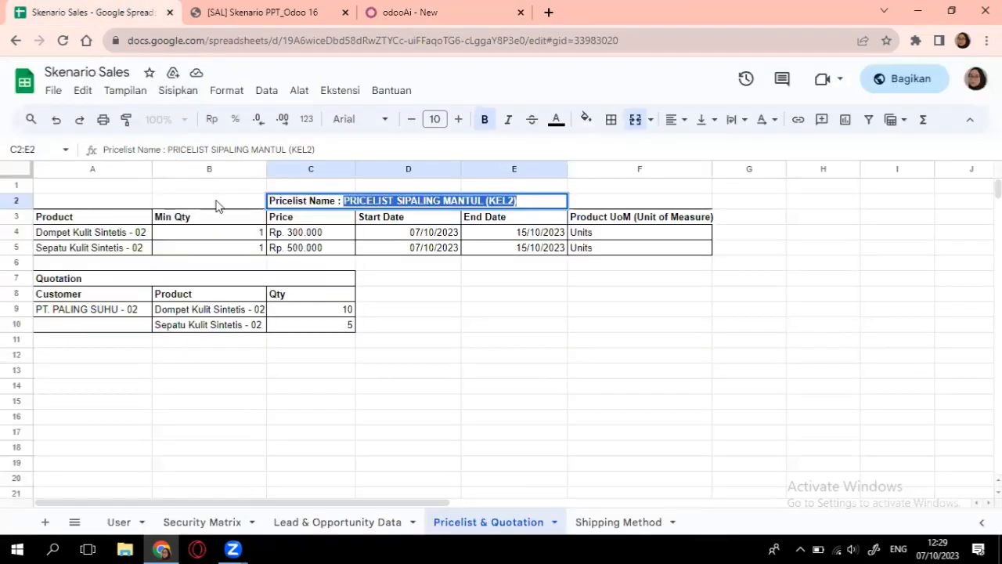
left_click(461, 11)
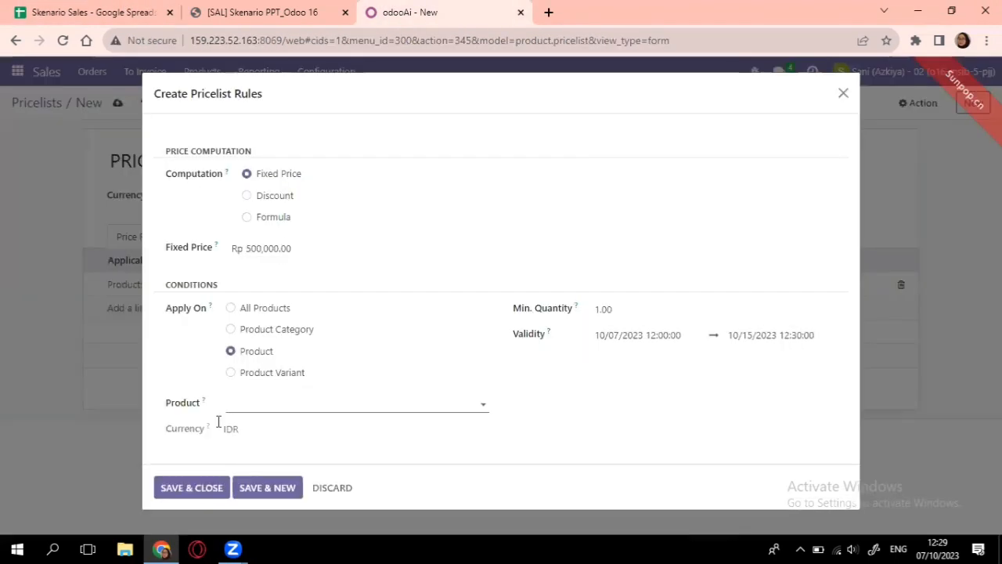
left_click(246, 401)
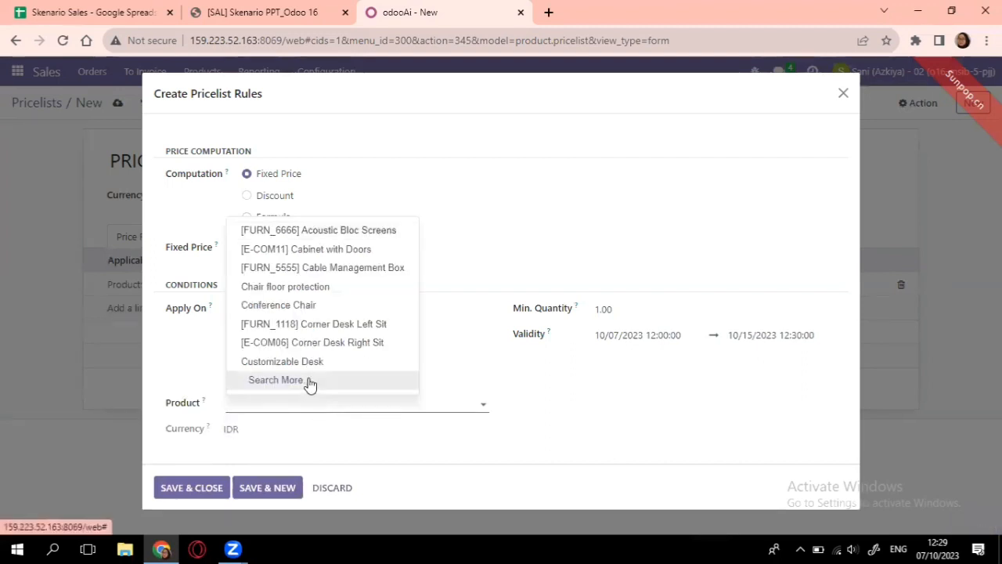
left_click(310, 383)
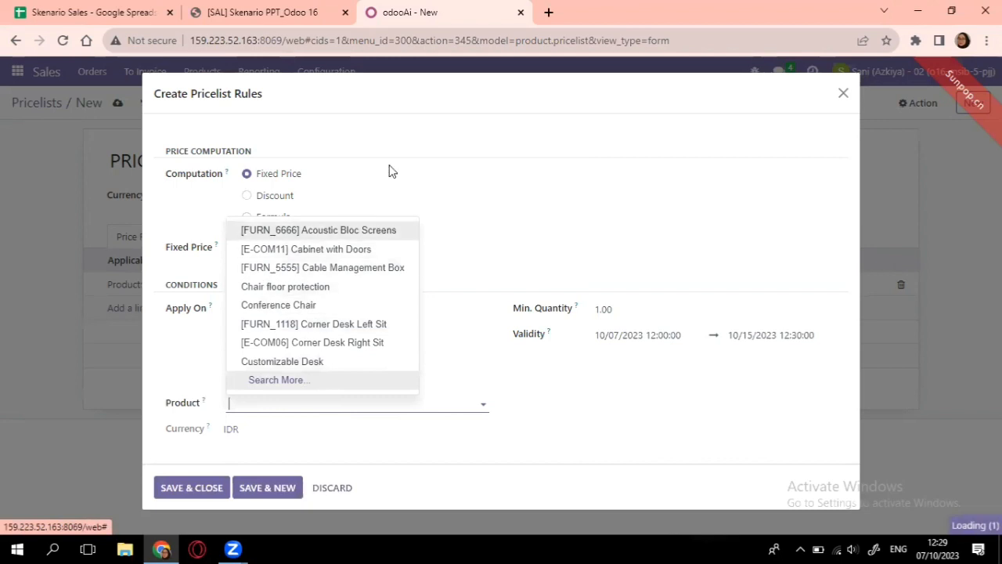
type("s")
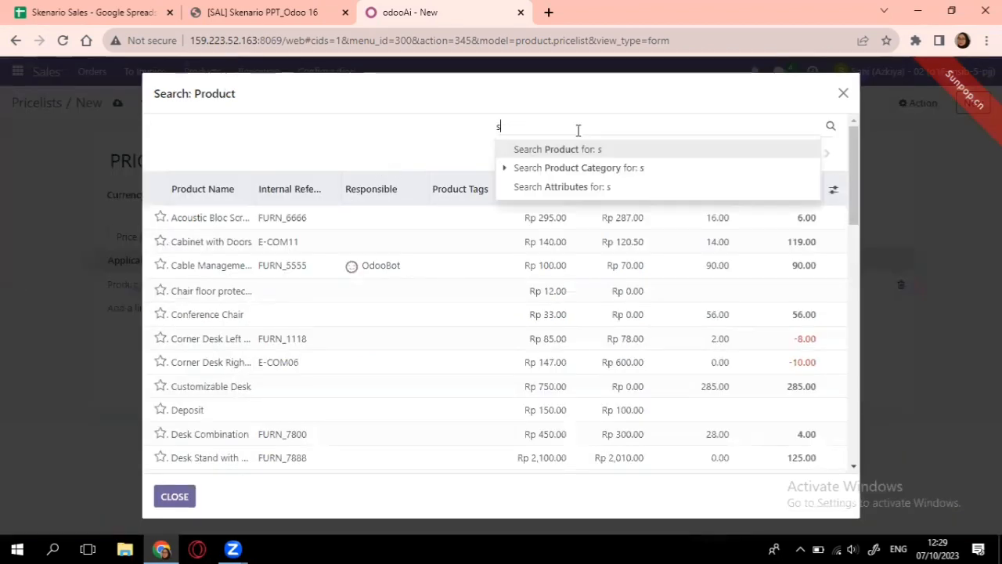
type("epatu")
key("Return")
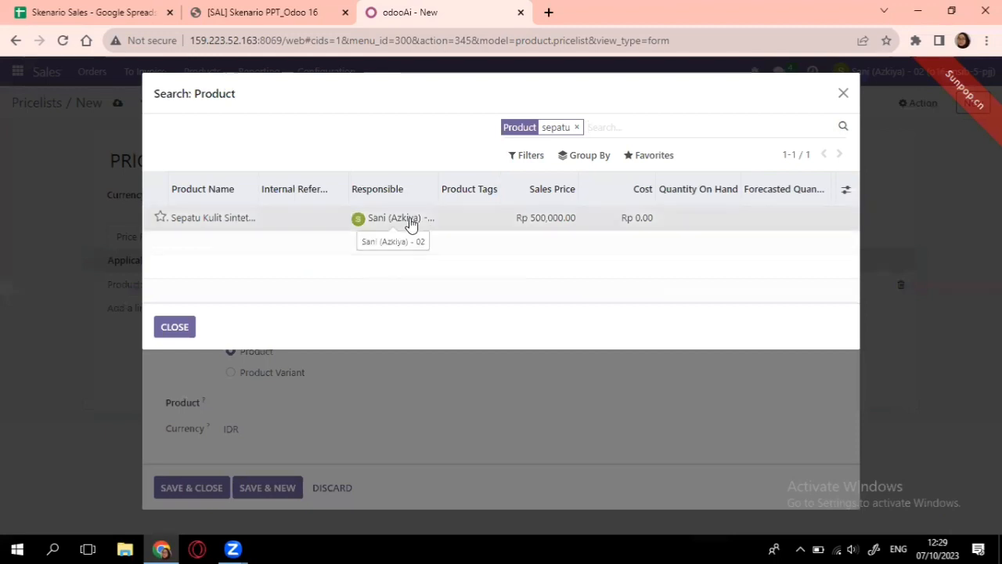
left_click(410, 223)
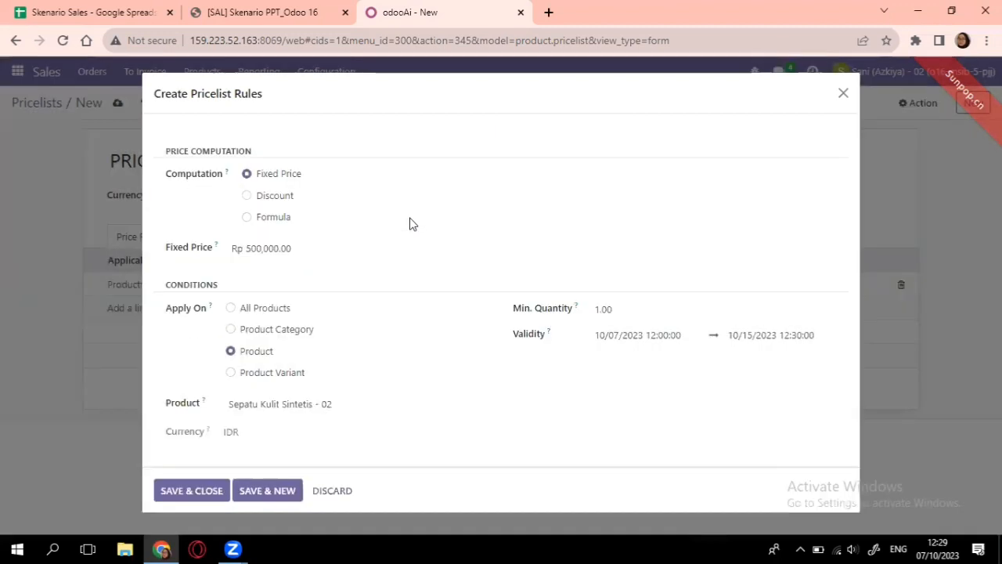
left_click(205, 491)
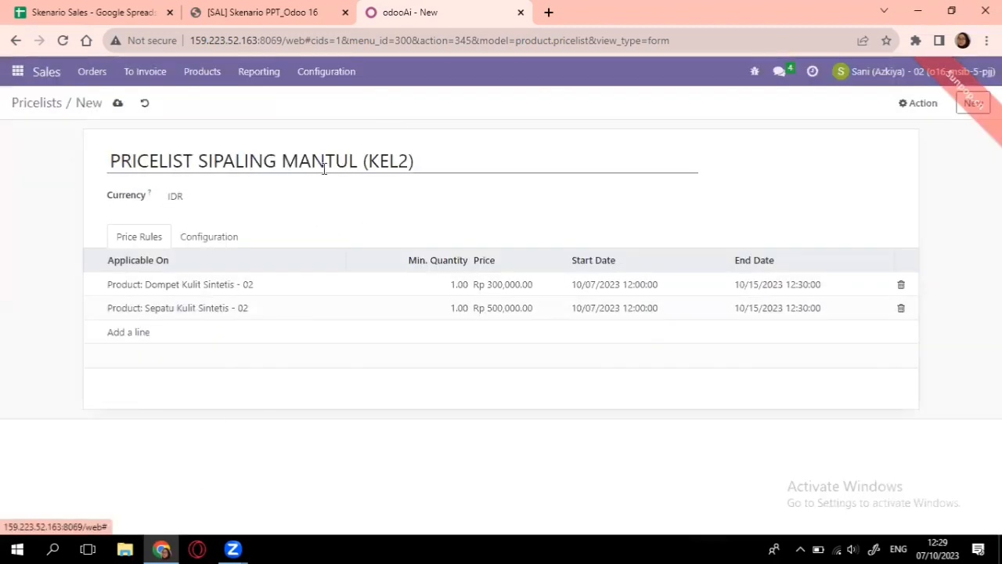
- Check the pricelist's configuration and price rules, and save the pricelist
left_click(238, 244)
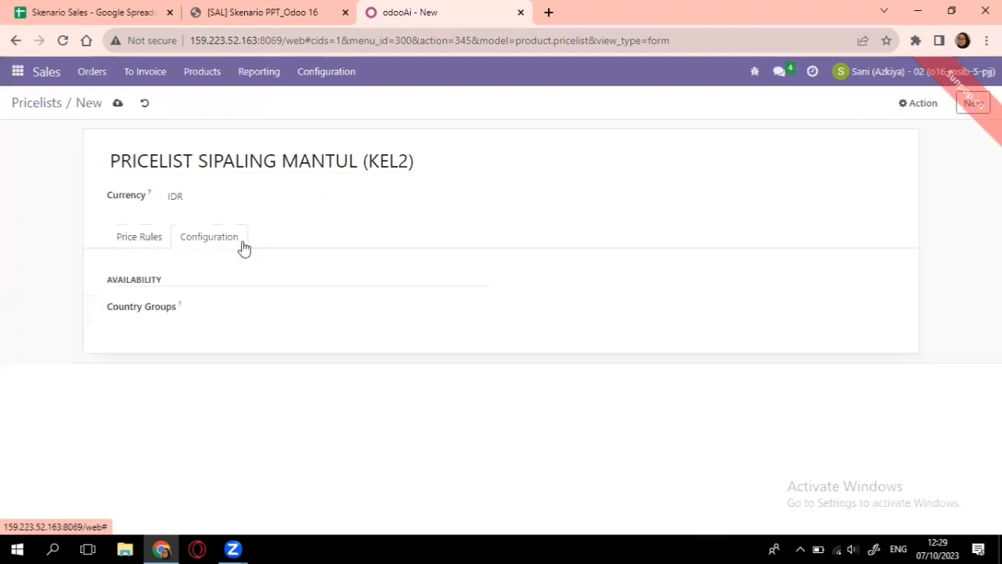
left_click(163, 244)
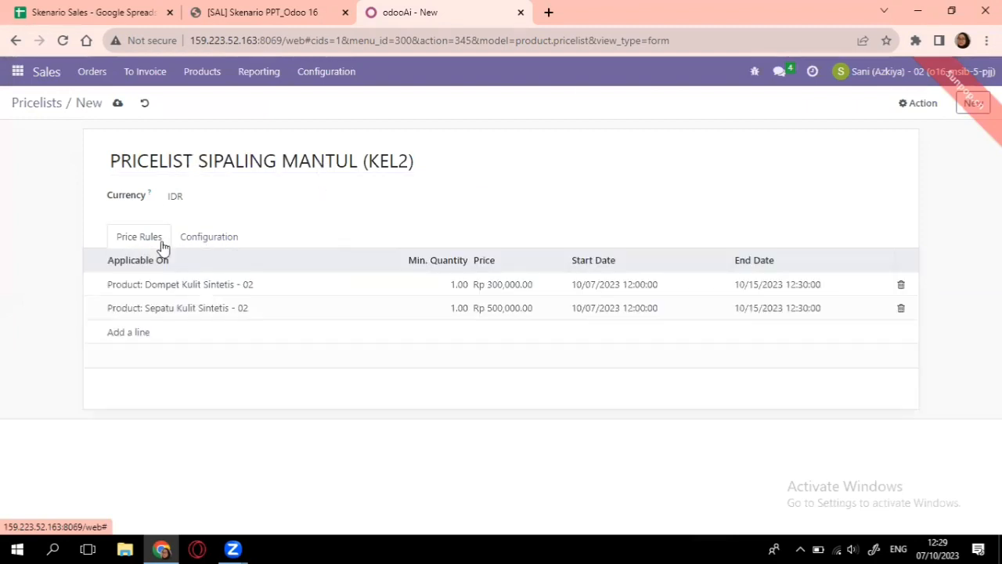
left_click(117, 106)
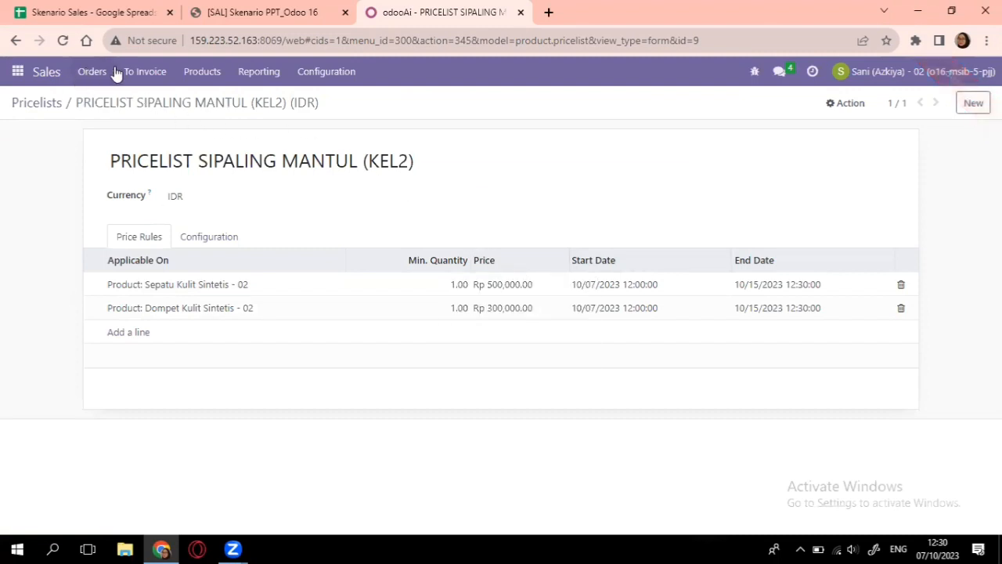
- Open the shipping methods in the Sales configuration and start a new one
left_click(326, 75)
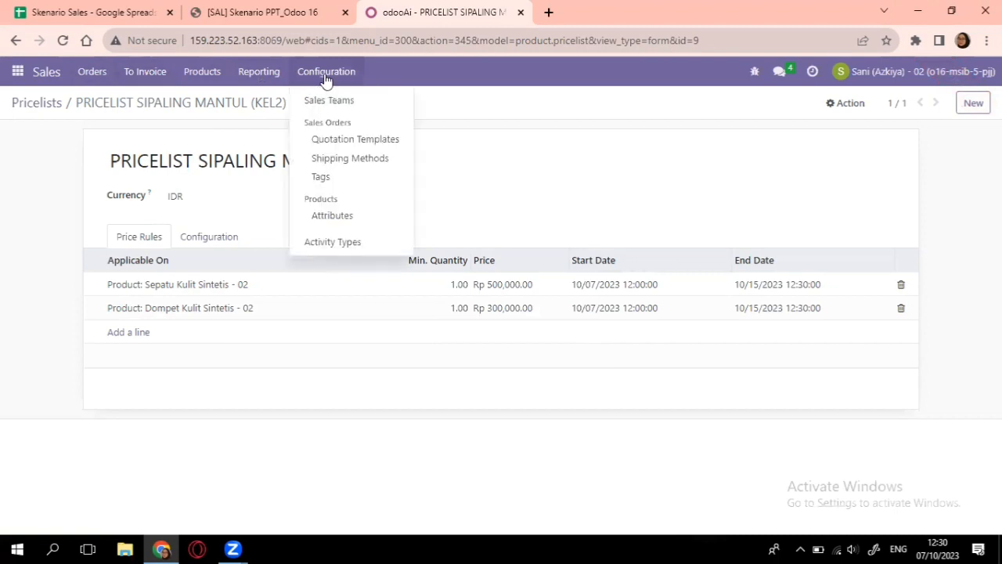
left_click(342, 157)
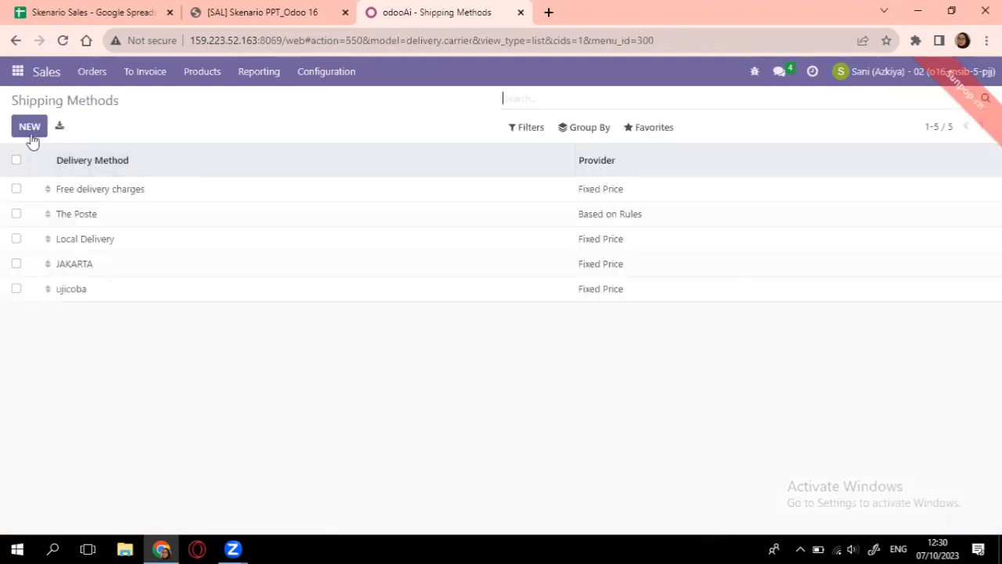
left_click(30, 129)
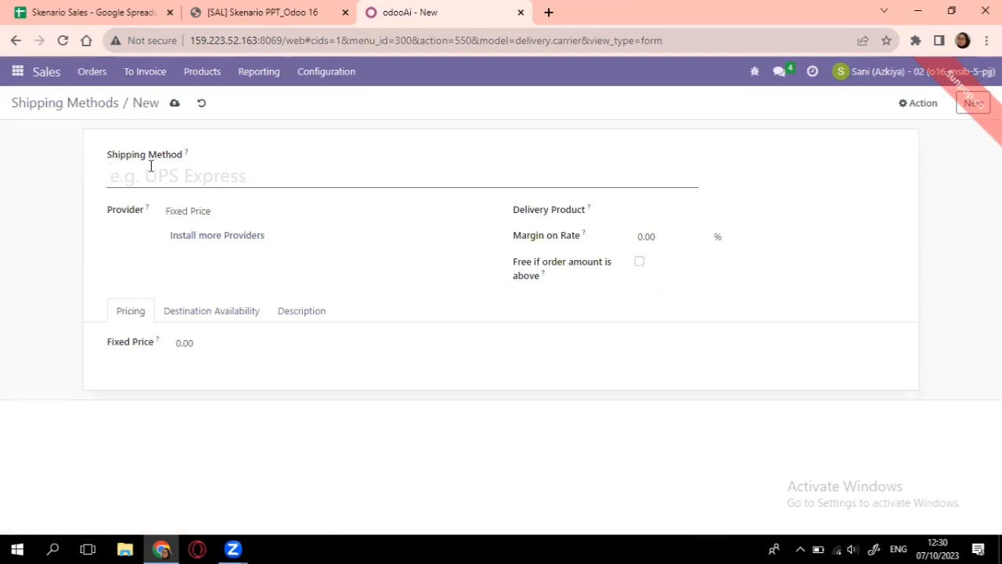
- Copy the name from the spreadsheet's Shipping Method sheet, name the new method Jakarta - Palembang, and check that its provider is Fixed Price
left_click(139, 10)
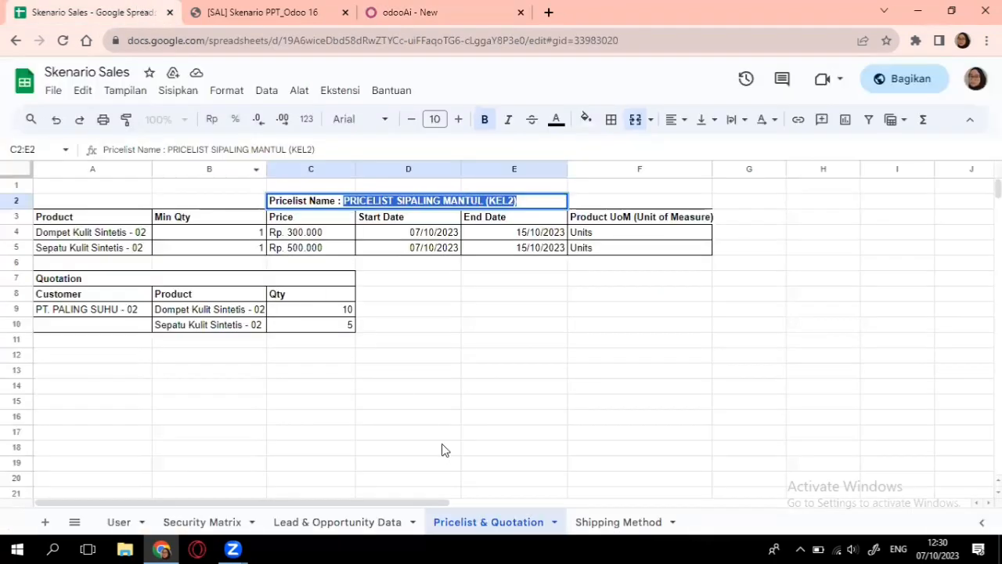
left_click(609, 522)
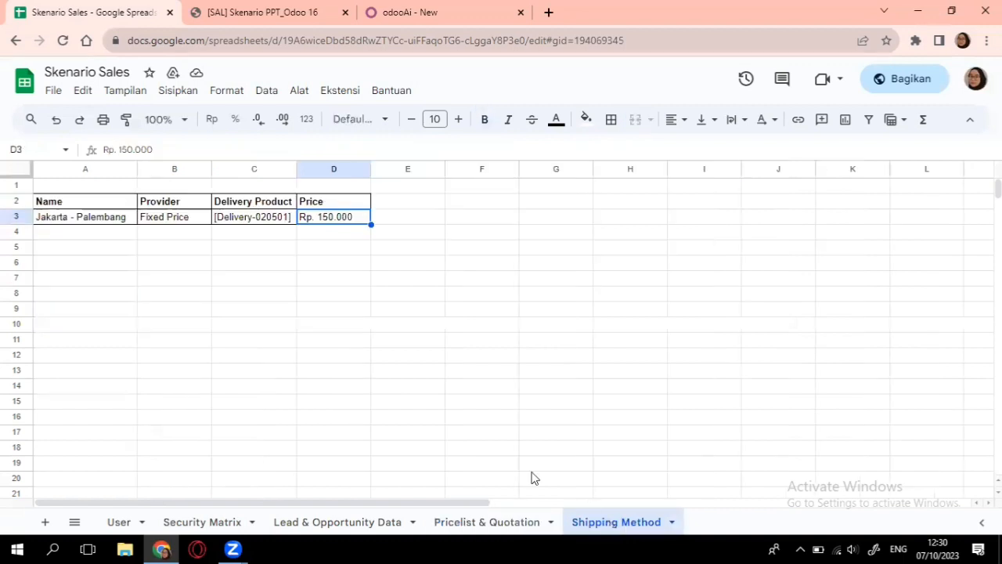
left_click(107, 222)
double_click(117, 214)
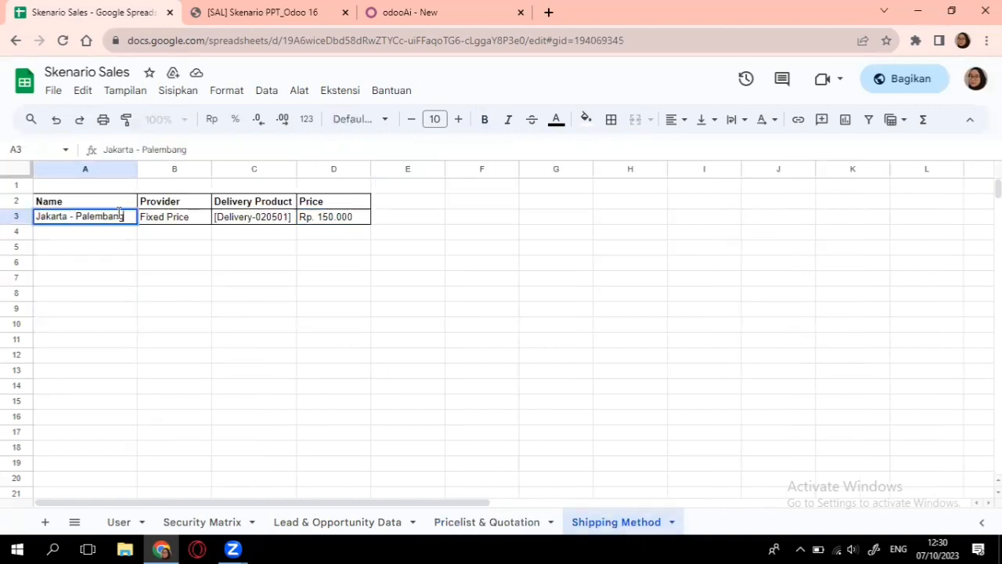
left_click_drag(124, 211, 2, 215)
key("ctrl+c")
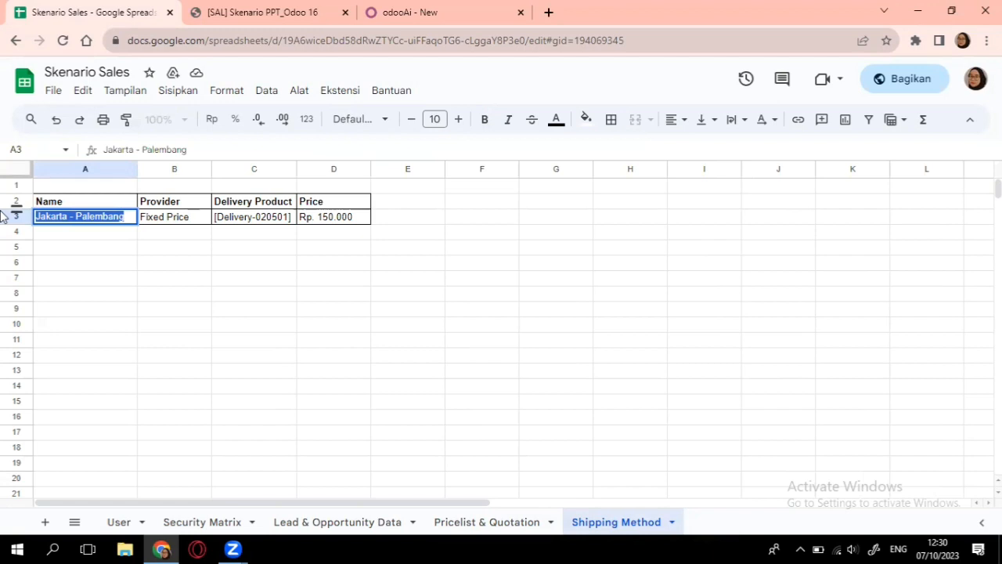
left_click(474, 13)
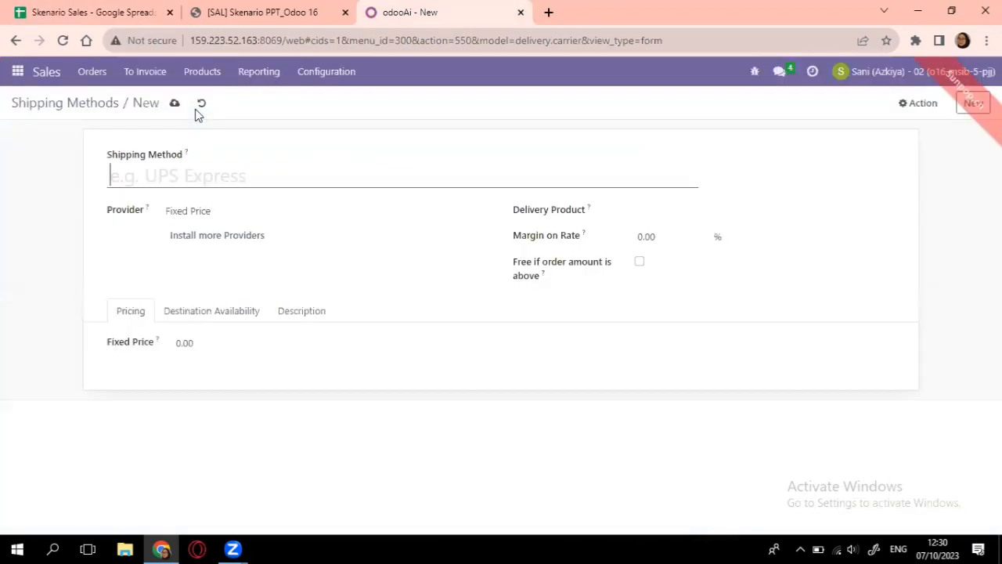
key("ctrl+v")
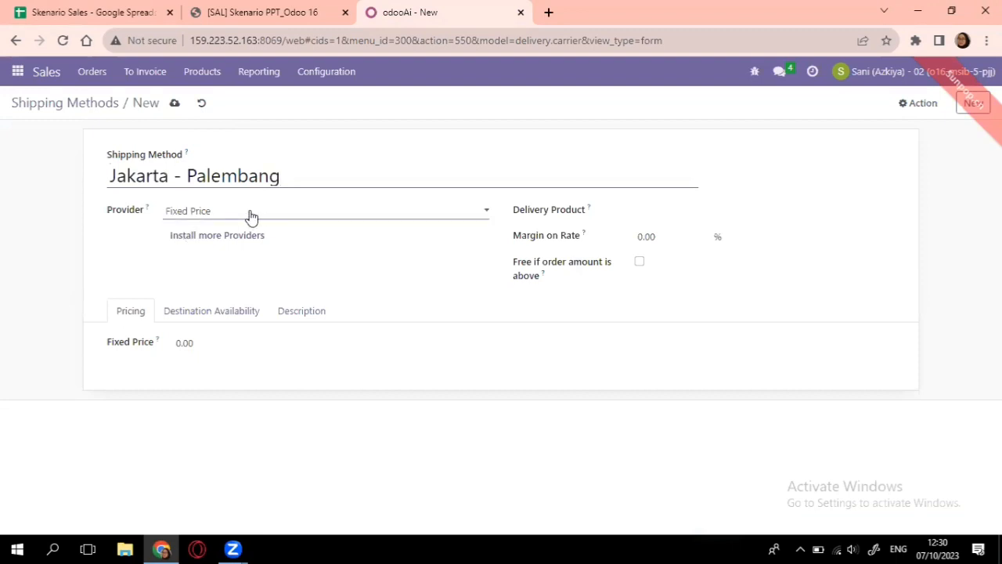
left_click(250, 213)
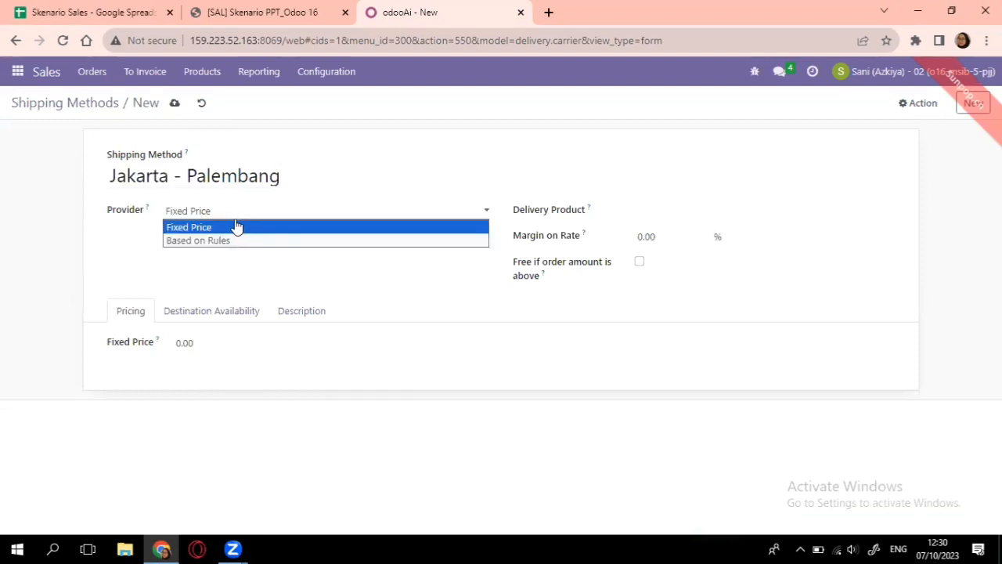
- Copy the delivery product name from the spreadsheet's Shipping Method sheet and create [Delivery-020501] as the shipping method's delivery product in Odoo
left_click(149, 12)
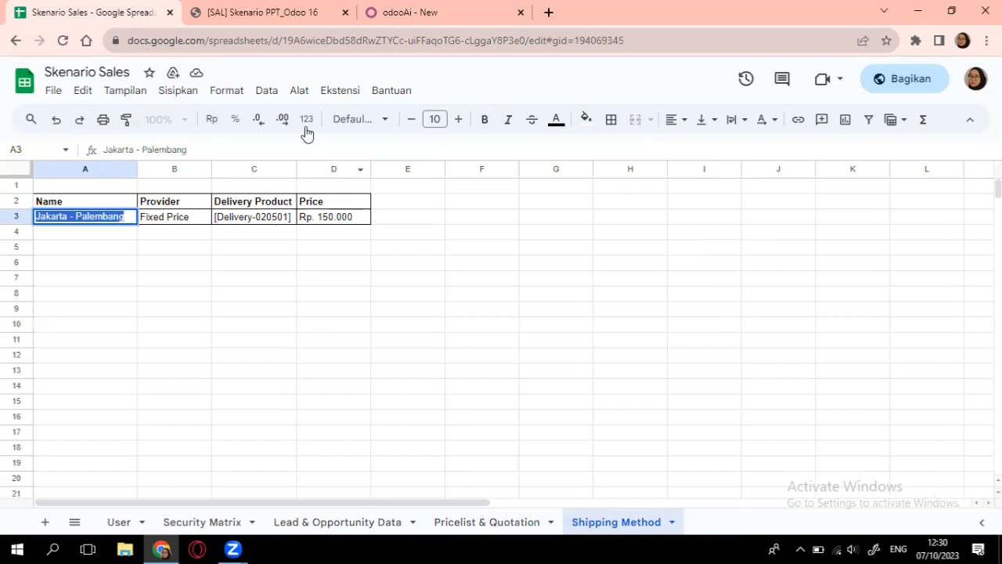
left_click(286, 221)
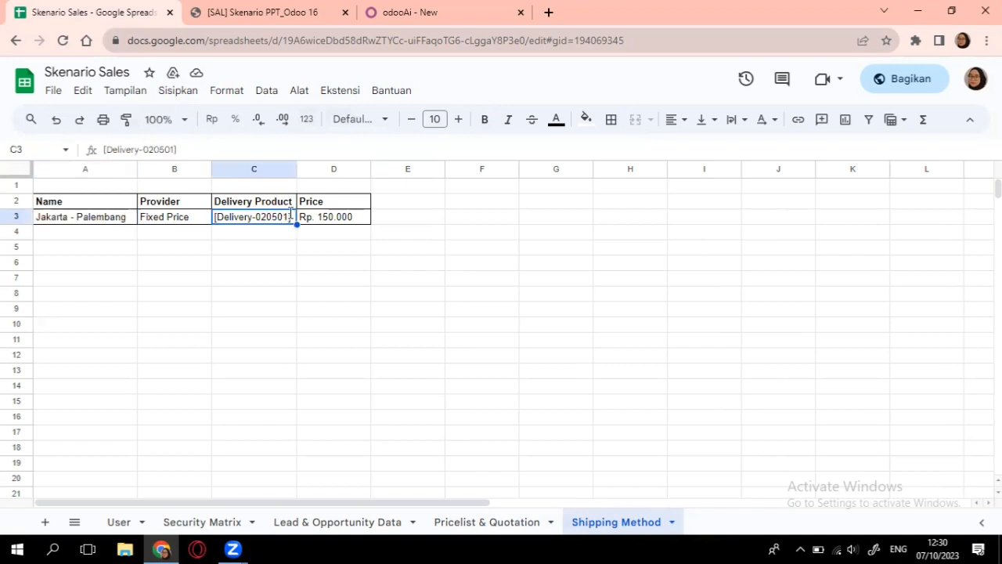
double_click(290, 215)
key("ctrl+a")
key("ctrl+c")
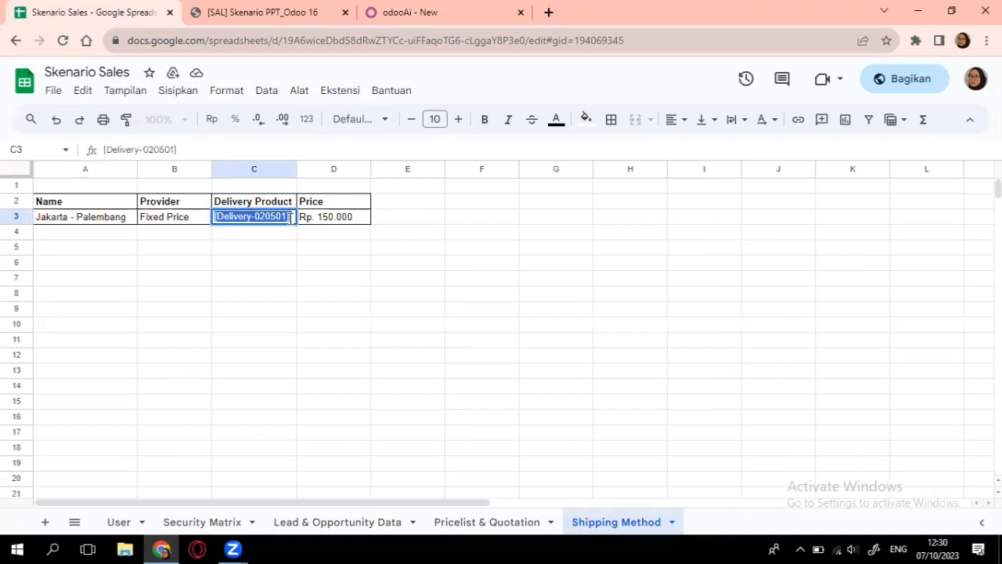
key("ctrl+Tab")
key("ctrl+Tab")
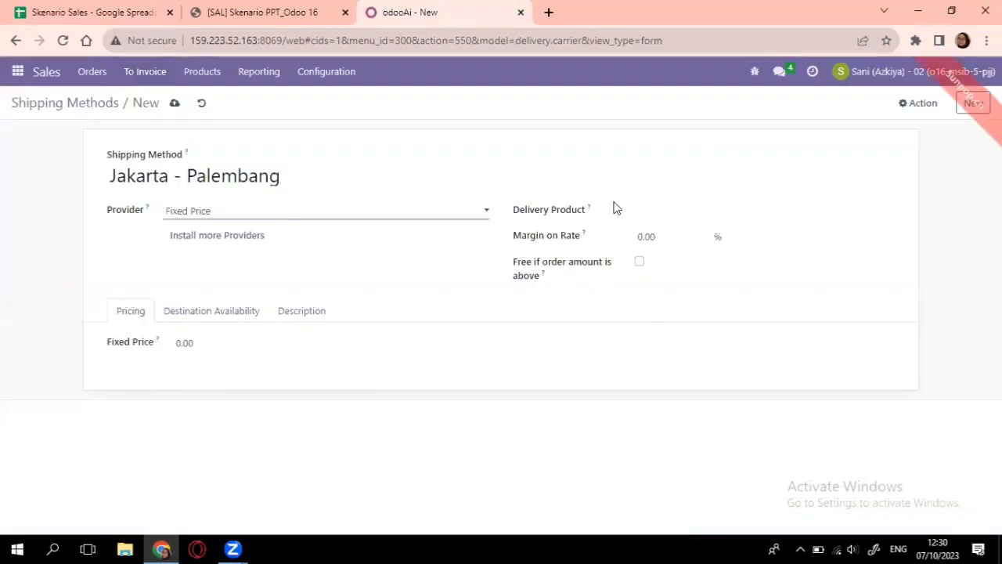
left_click(651, 208)
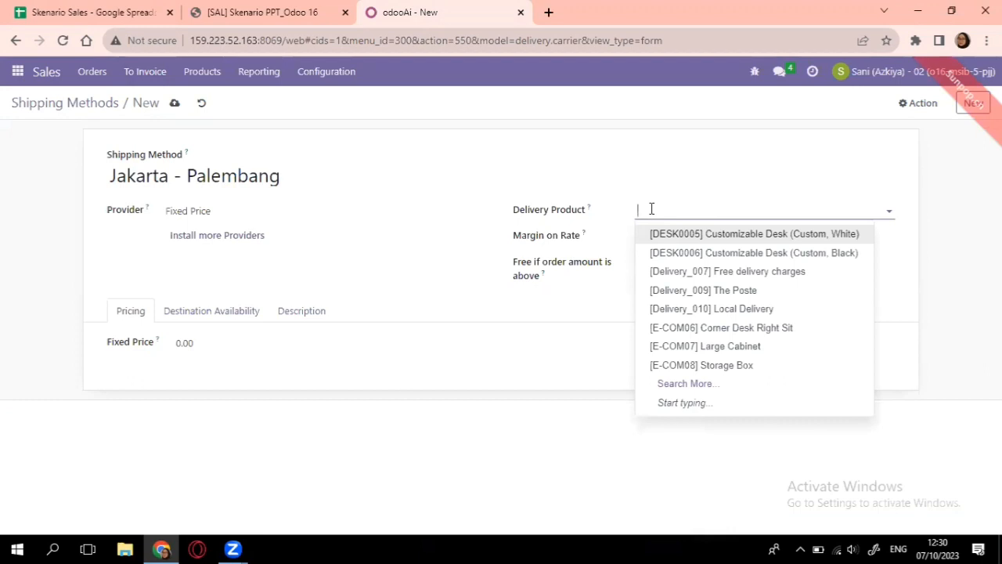
key("ctrl+v")
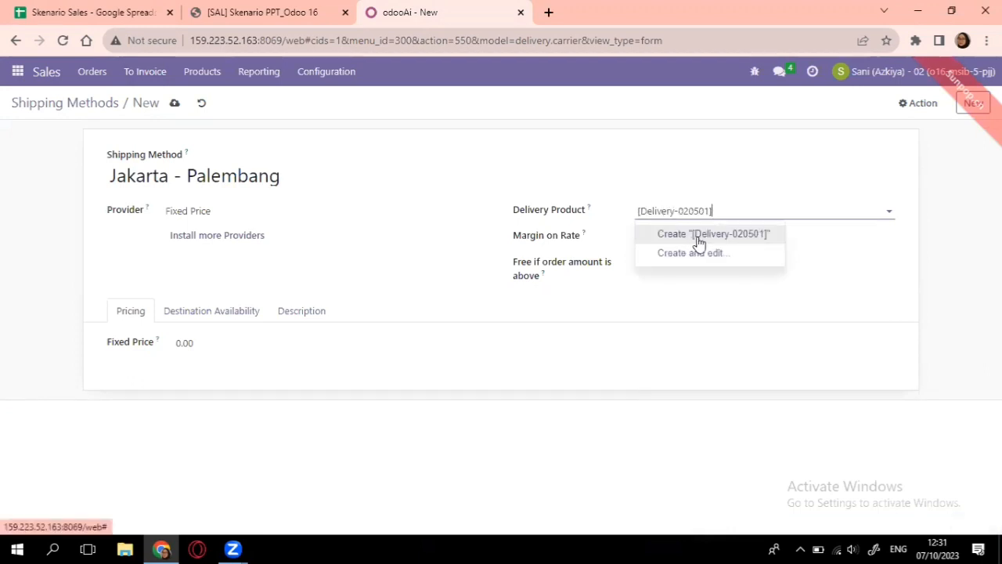
left_click(712, 234)
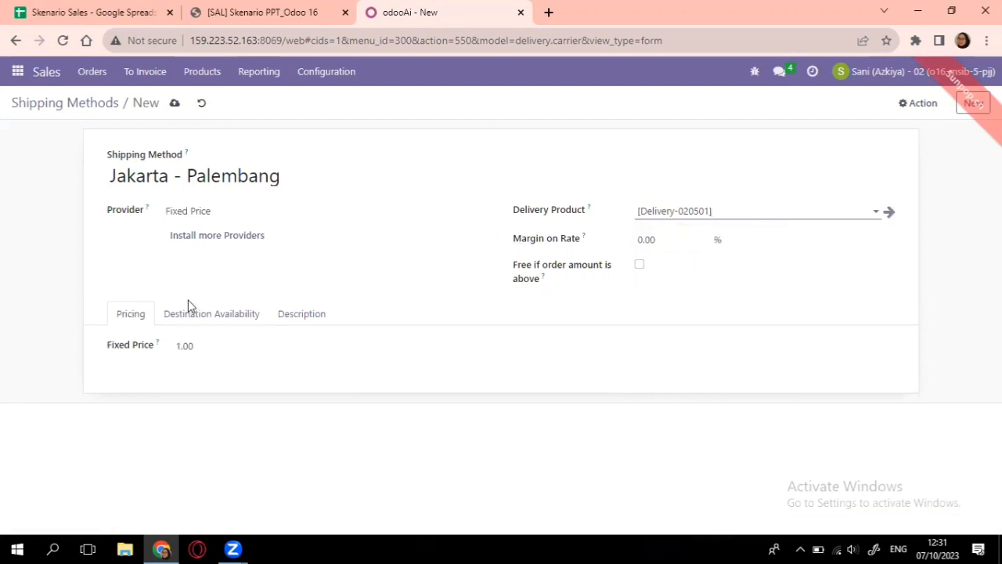
- Check the price in the spreadsheet, set the shipping method's fixed price to 150000, and save the method
left_click(82, 13)
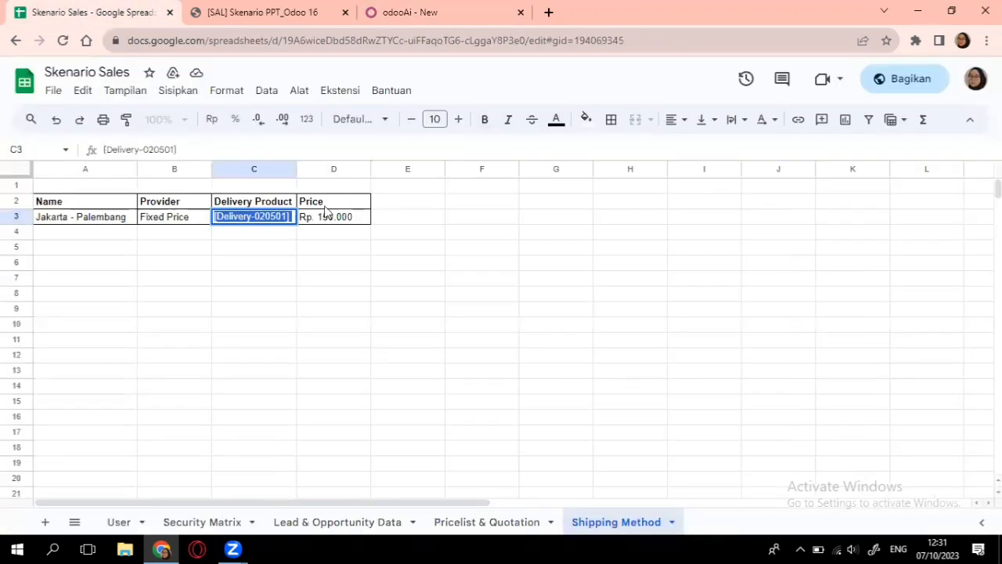
left_click(399, 13)
double_click(213, 344)
type("150000")
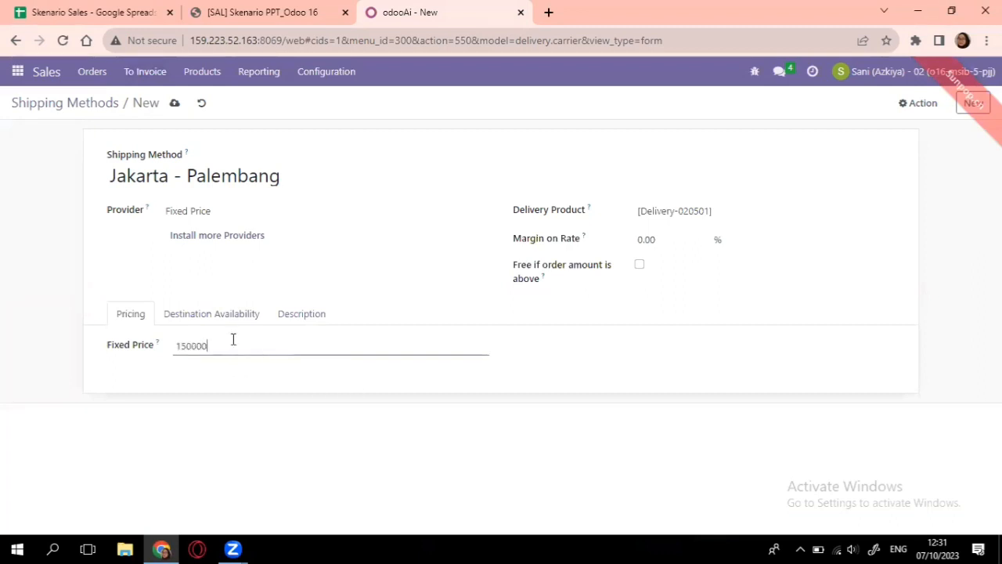
left_click(375, 273)
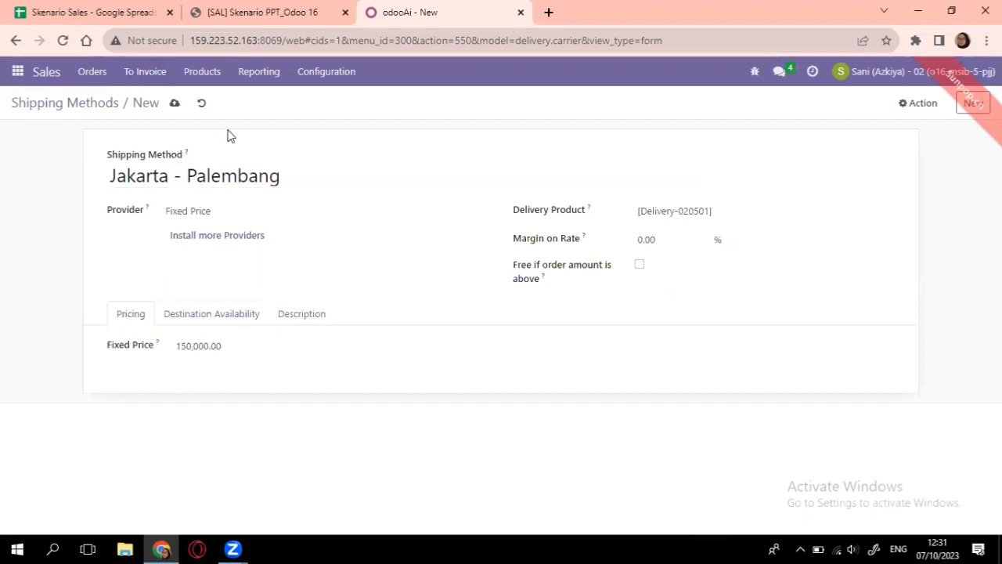
left_click(174, 102)
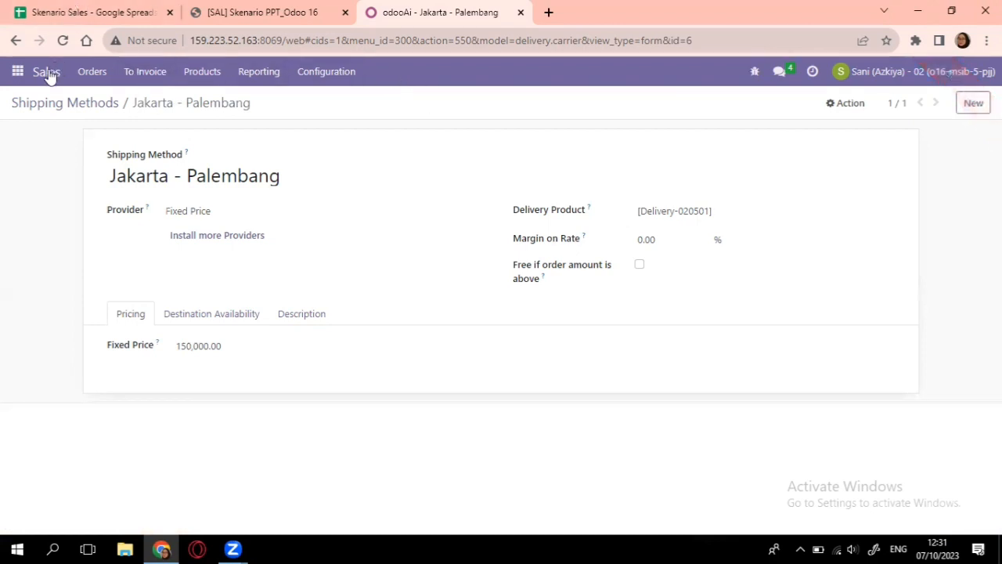
- Start a new quotation, check the spreadsheet's Pricelist & Quotation sheet, and set the customer to PT. PALING SUHU - 02
left_click(93, 71)
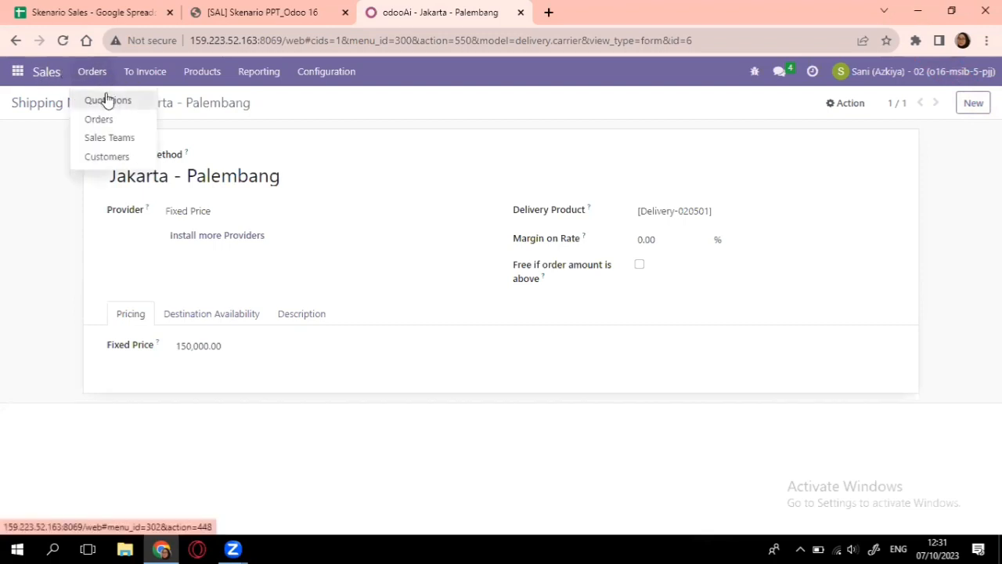
left_click(108, 99)
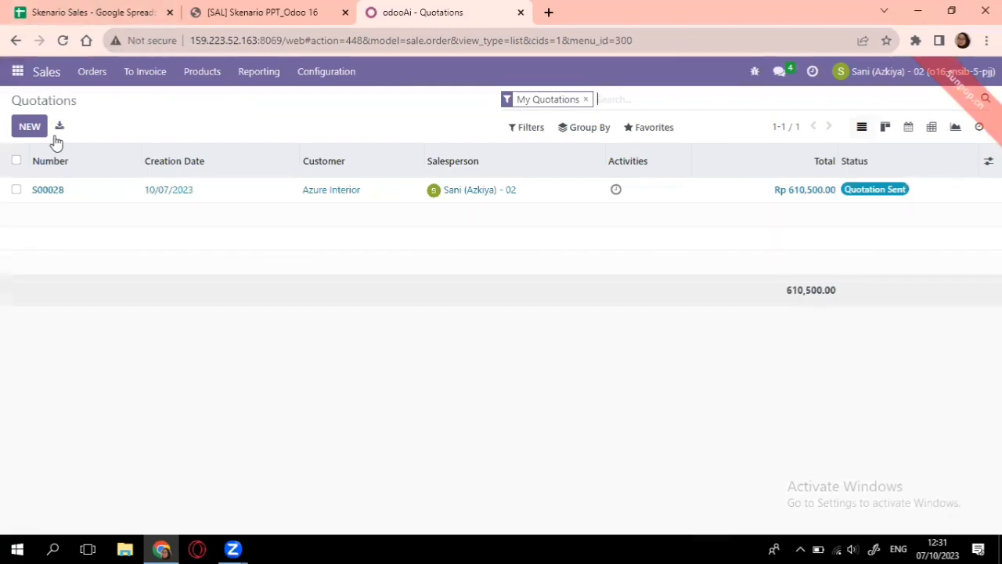
left_click(30, 127)
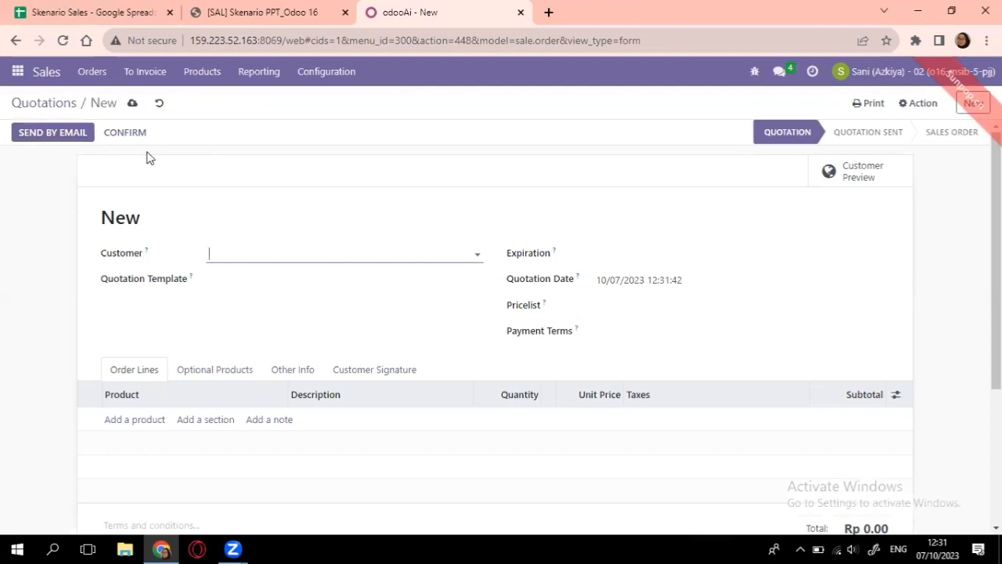
left_click(108, 9)
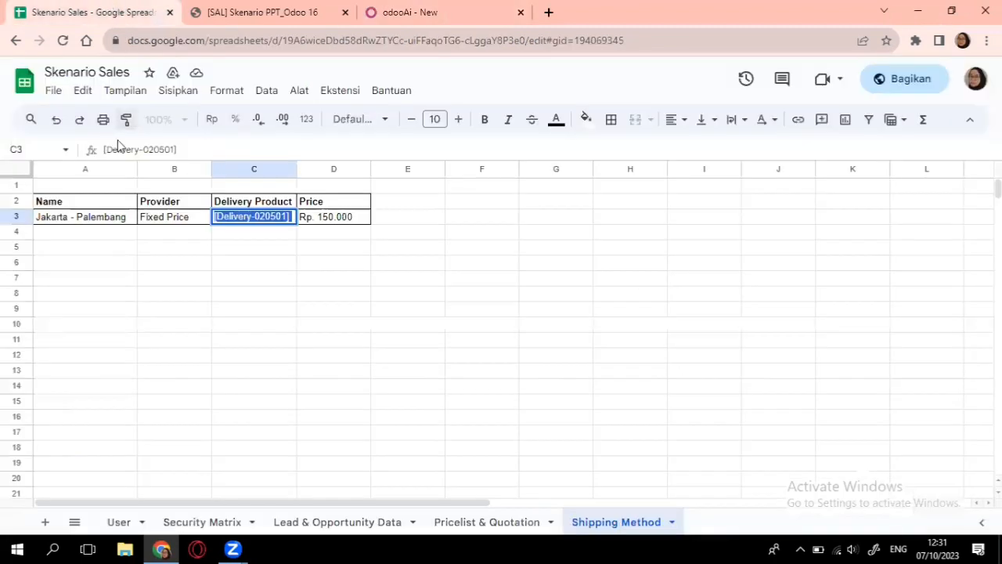
left_click(465, 522)
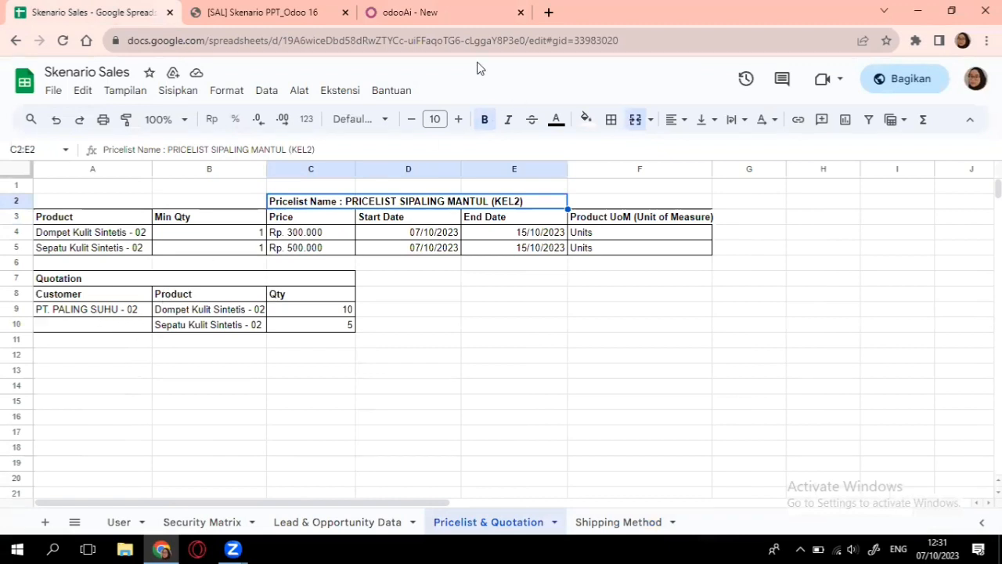
left_click(439, 11)
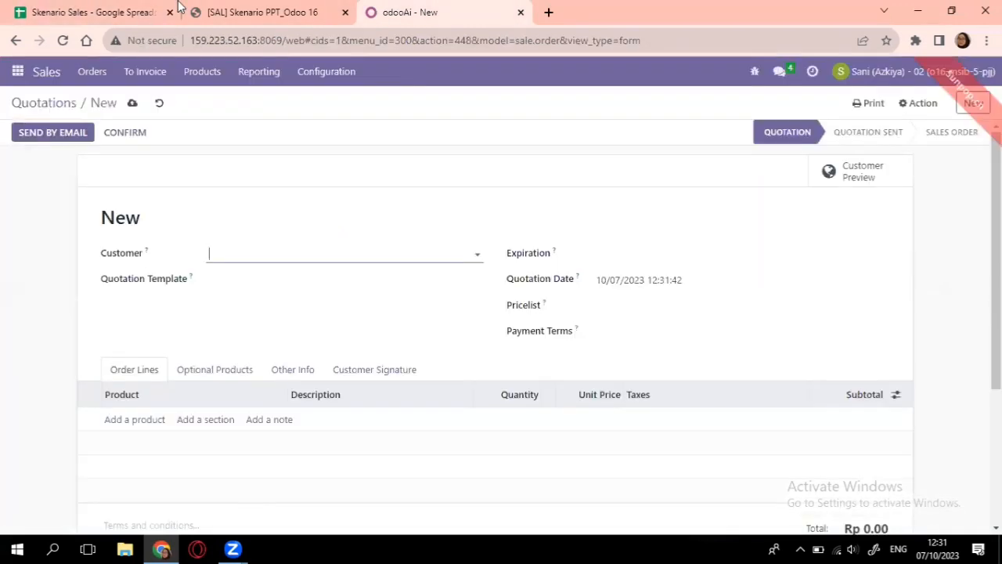
left_click(461, 259)
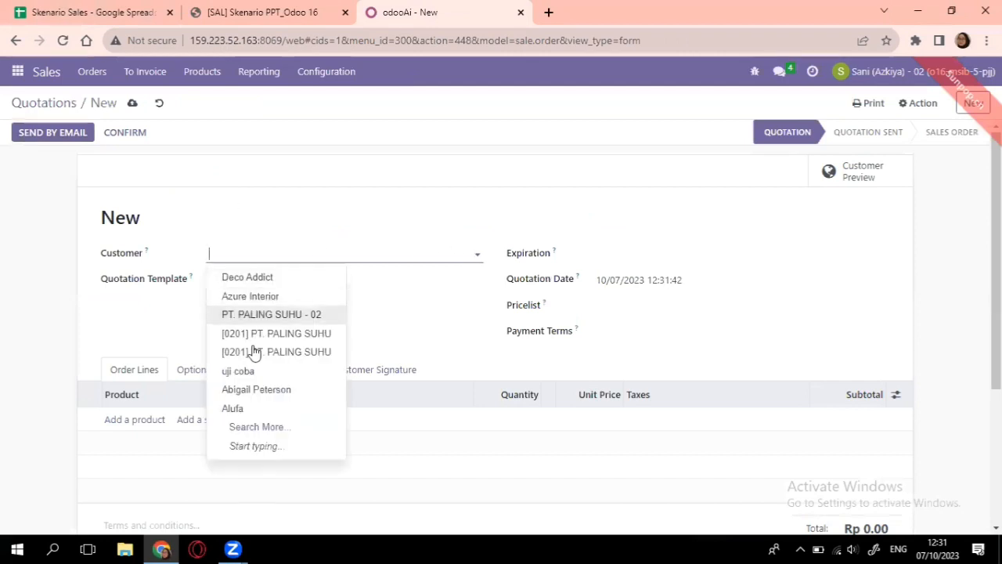
left_click(285, 319)
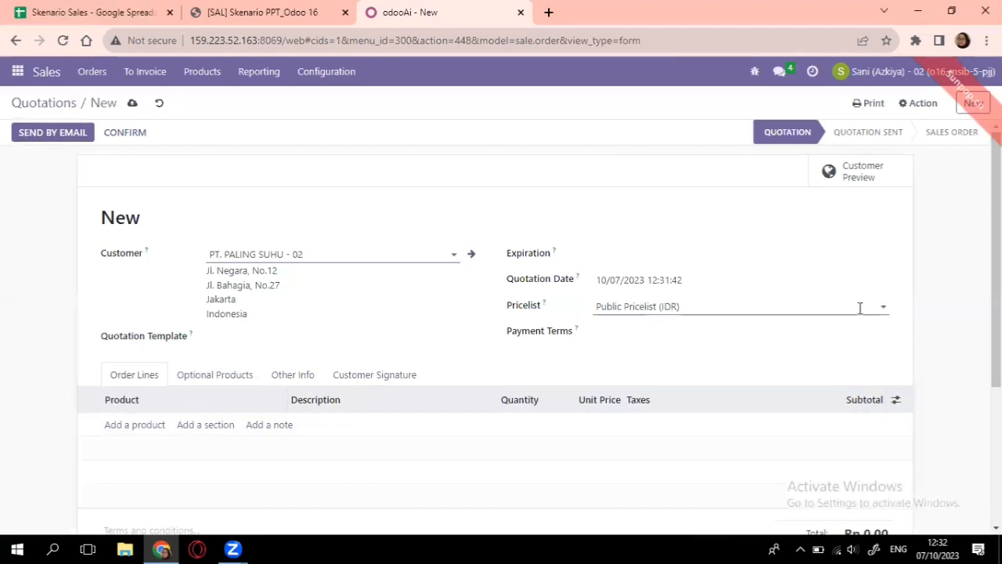
- Set the quotation's pricelist to PRICELIST SIPALING MANTUL (KEL2) (IDR) and its payment terms to 30 Days
left_click(860, 308)
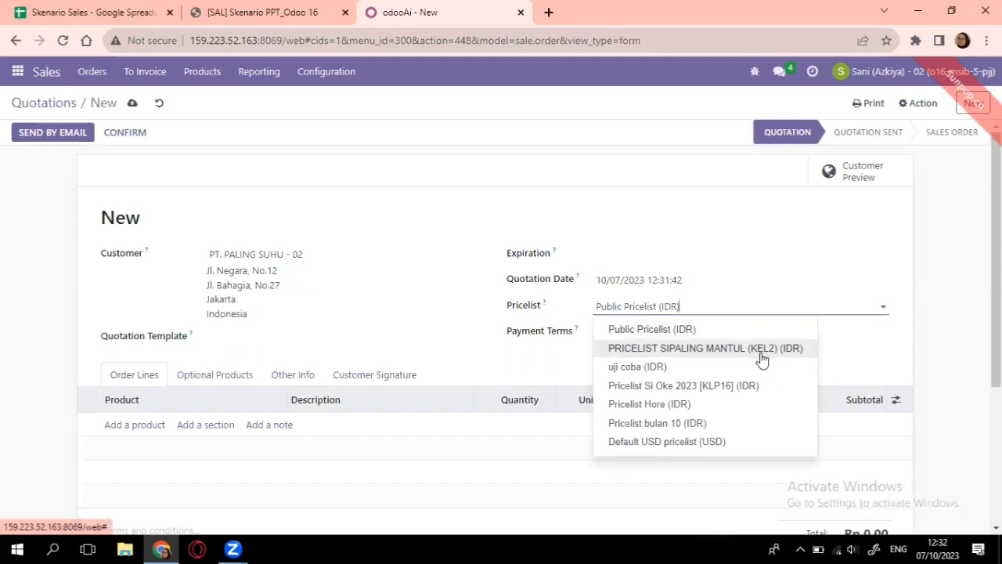
left_click(761, 357)
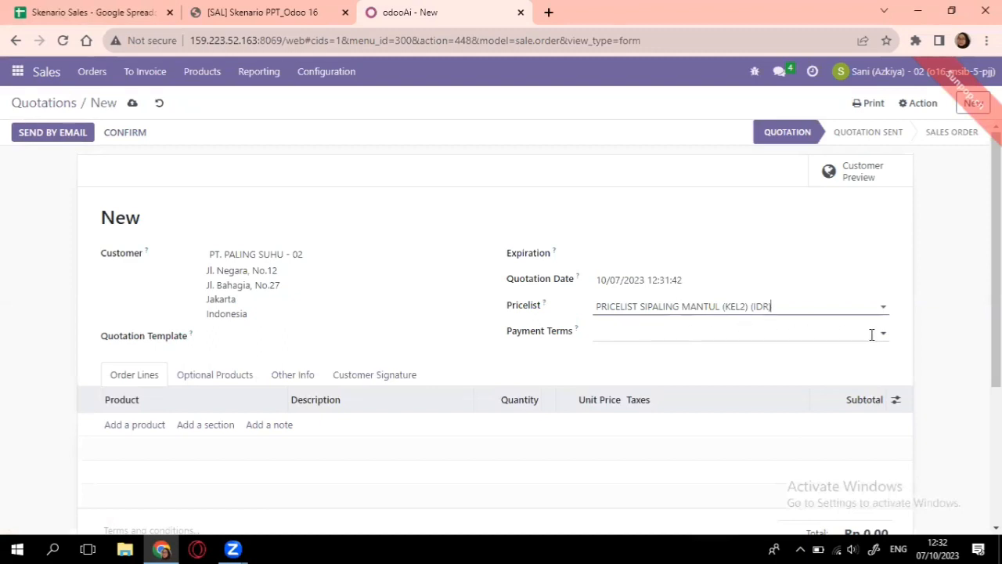
left_click(871, 334)
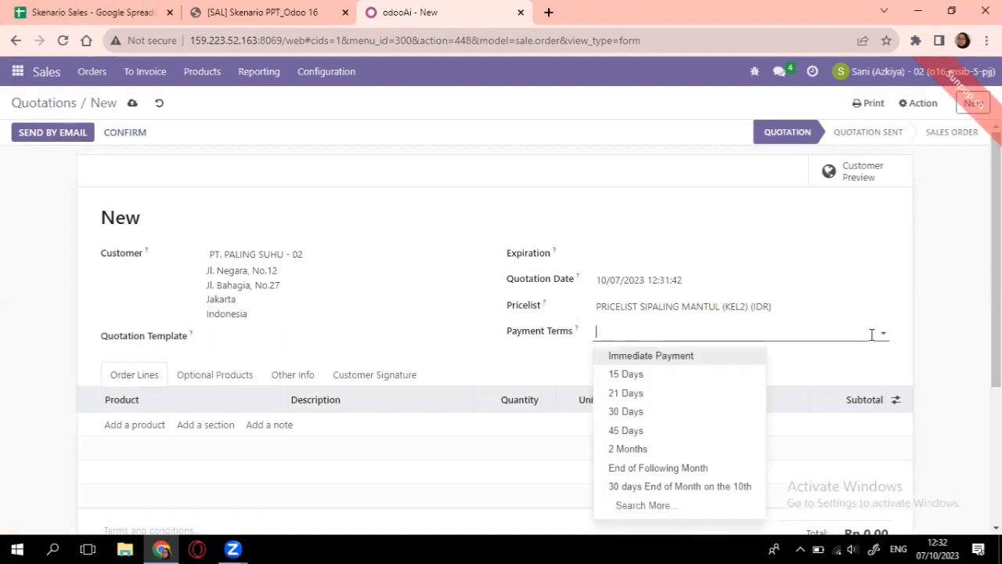
left_click(672, 413)
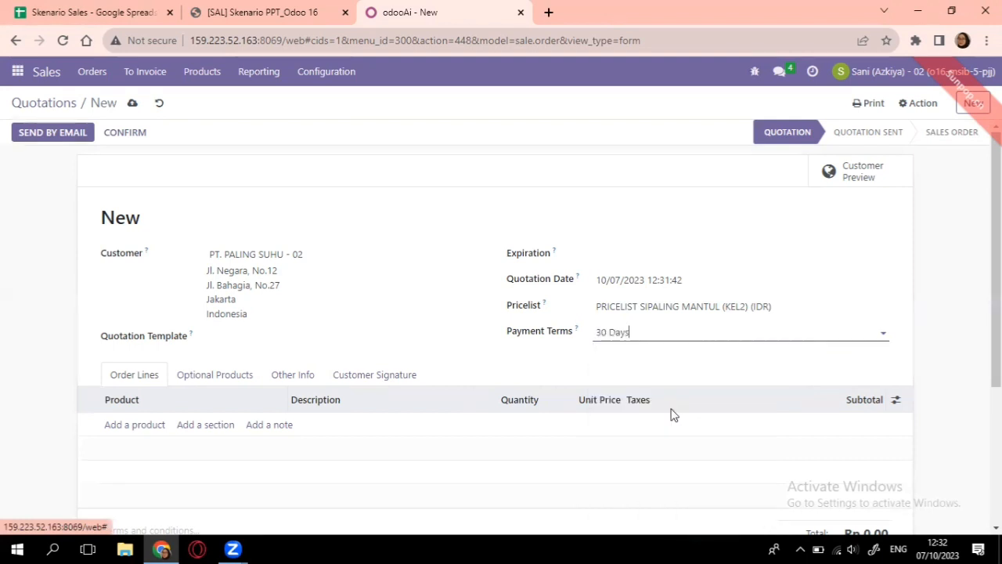
- Add an order line, check the product in the spreadsheet, search the products for dompet, and choose Dompet Kulit Sintetis - 02
left_click(159, 433)
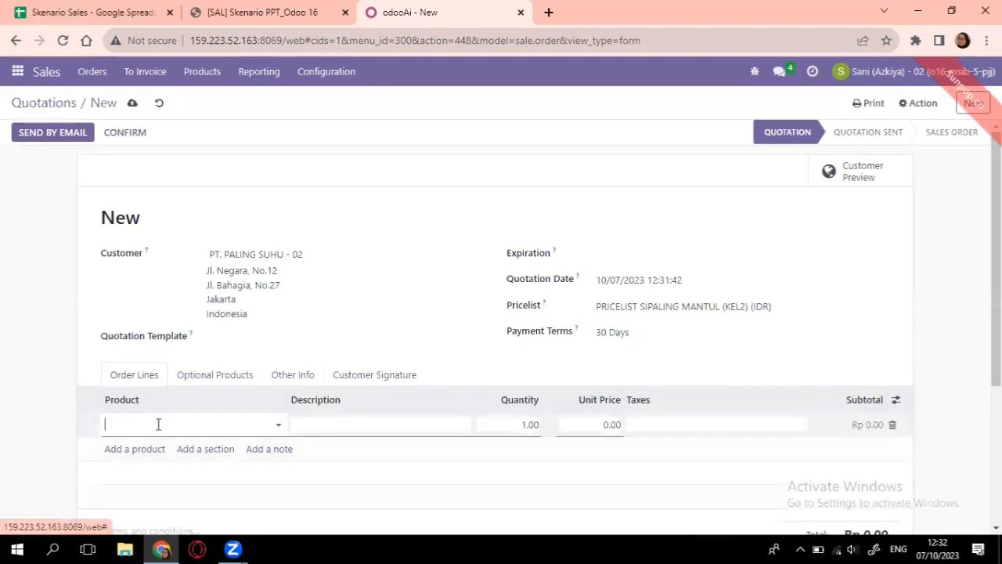
left_click(279, 427)
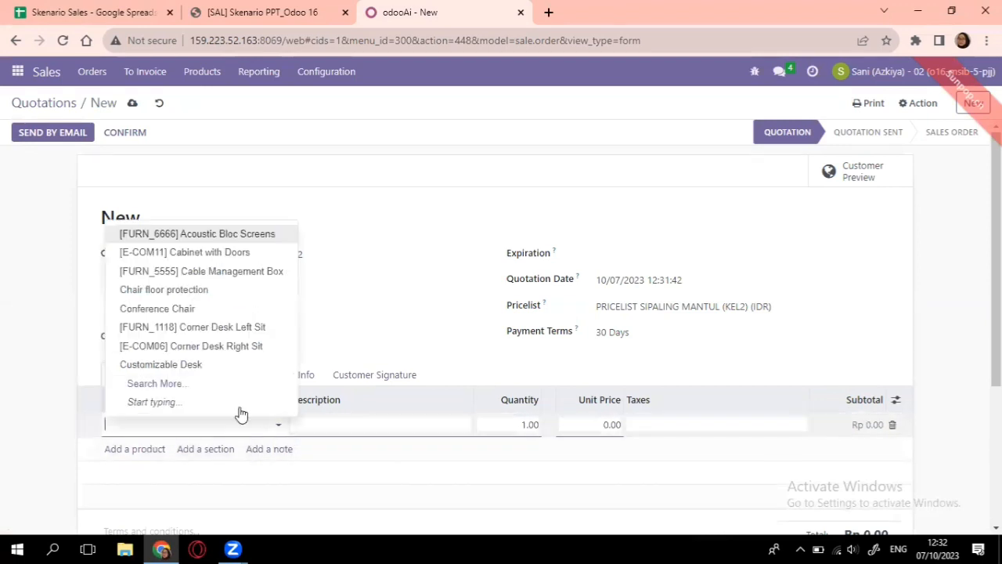
left_click(107, 14)
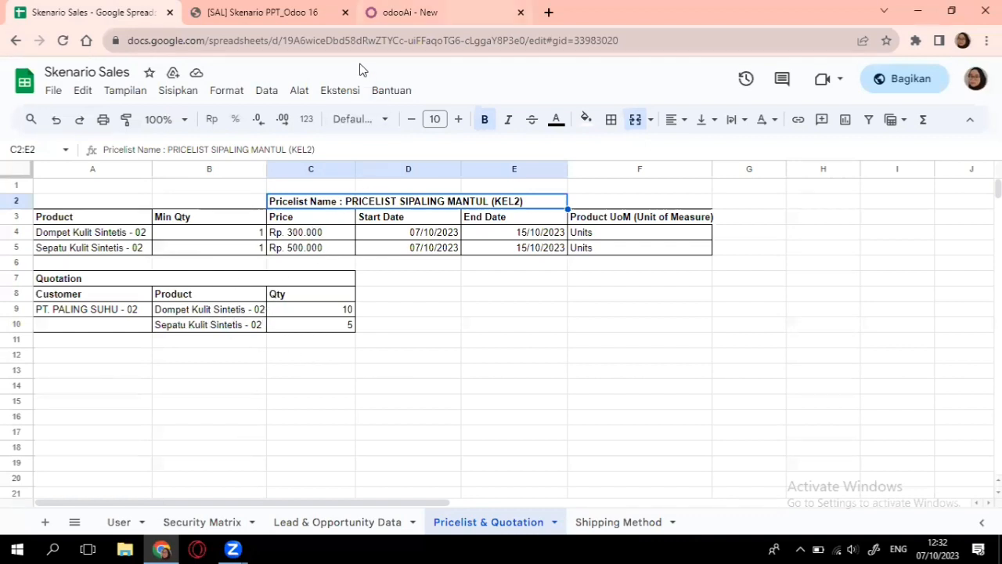
left_click(407, 12)
left_click(277, 426)
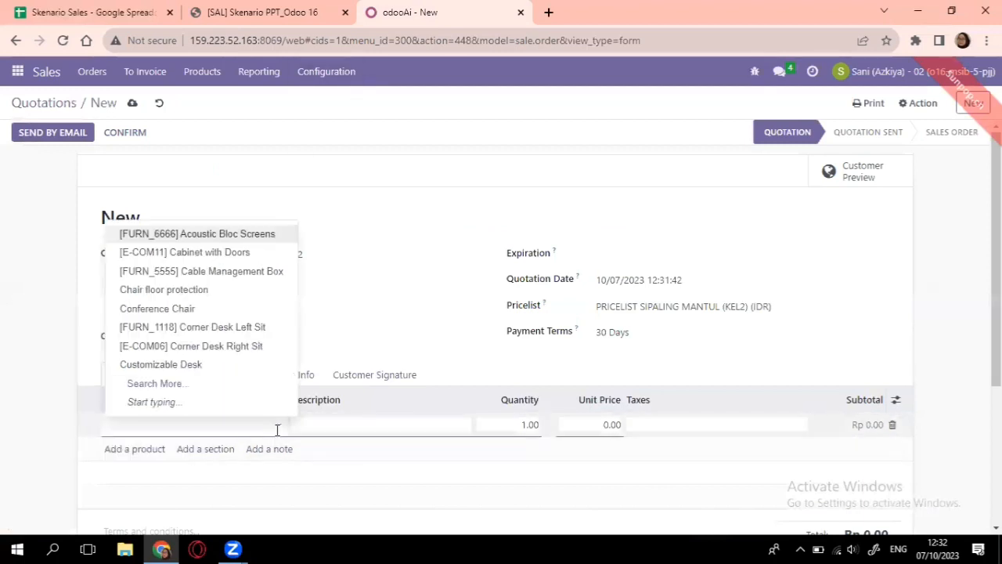
left_click(218, 386)
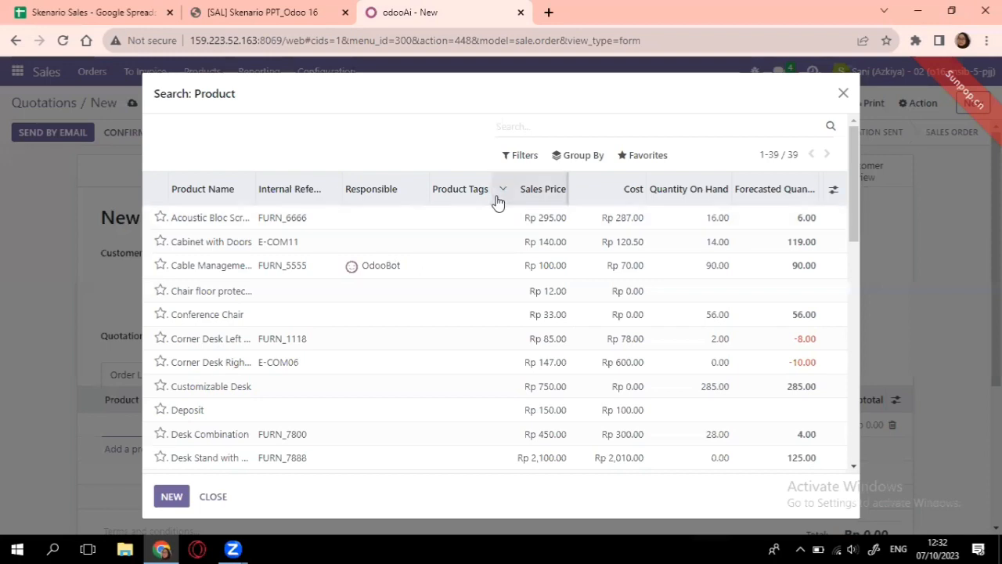
type("dompet")
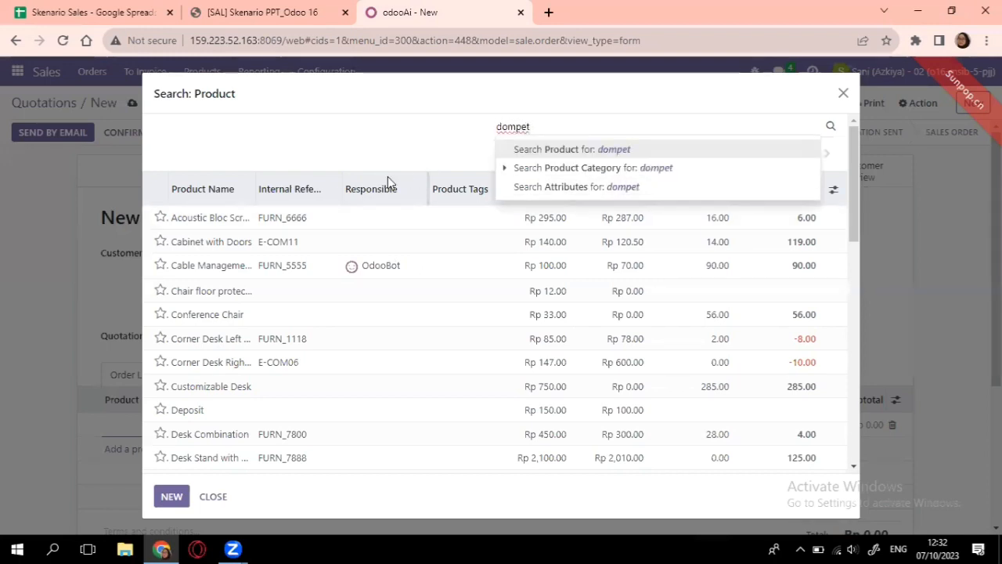
key("Return")
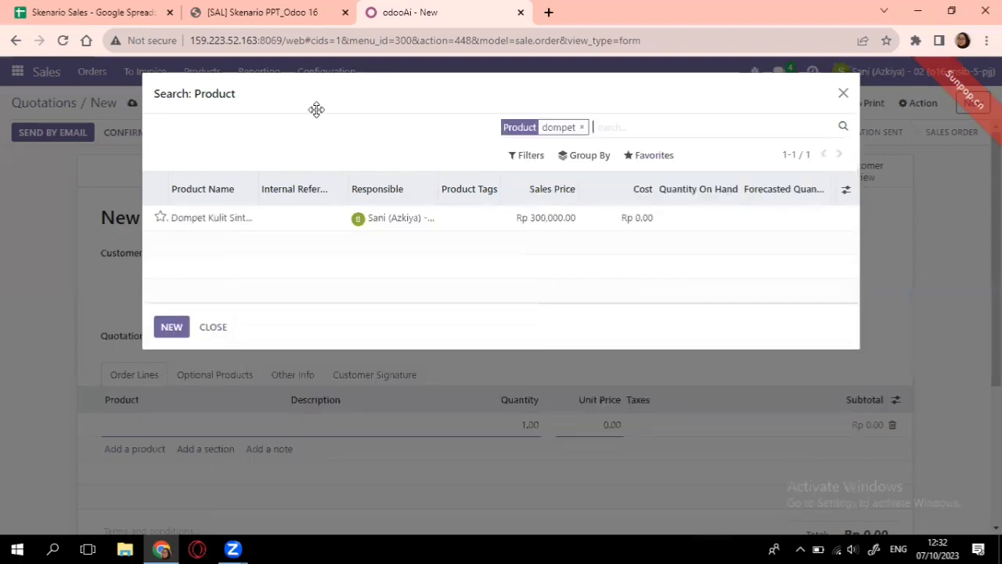
left_click(378, 220)
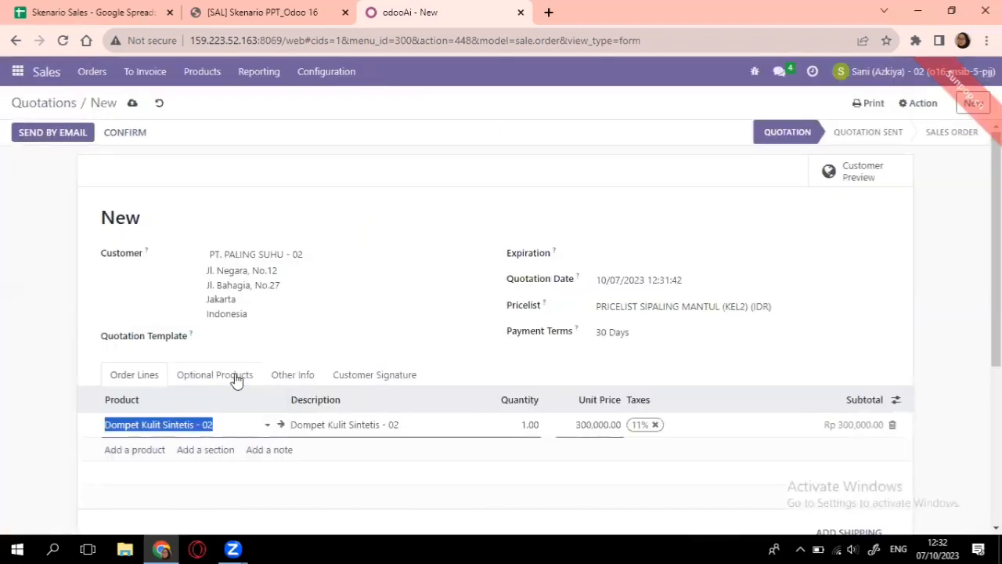
- Add a second order line, search the products for sepatu, and choose Sepatu Kulit Sintetis - 02
left_click(149, 449)
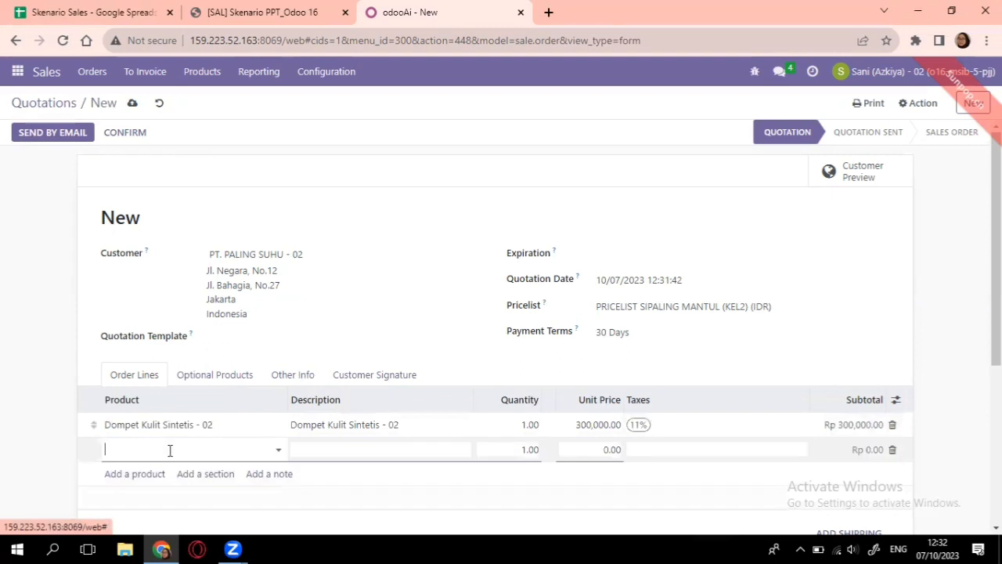
left_click(277, 449)
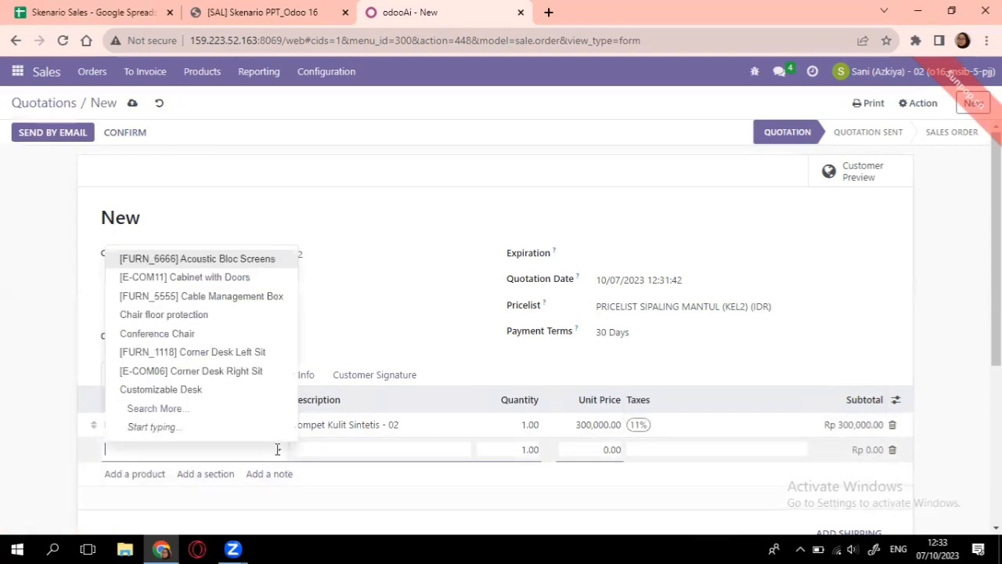
left_click(222, 408)
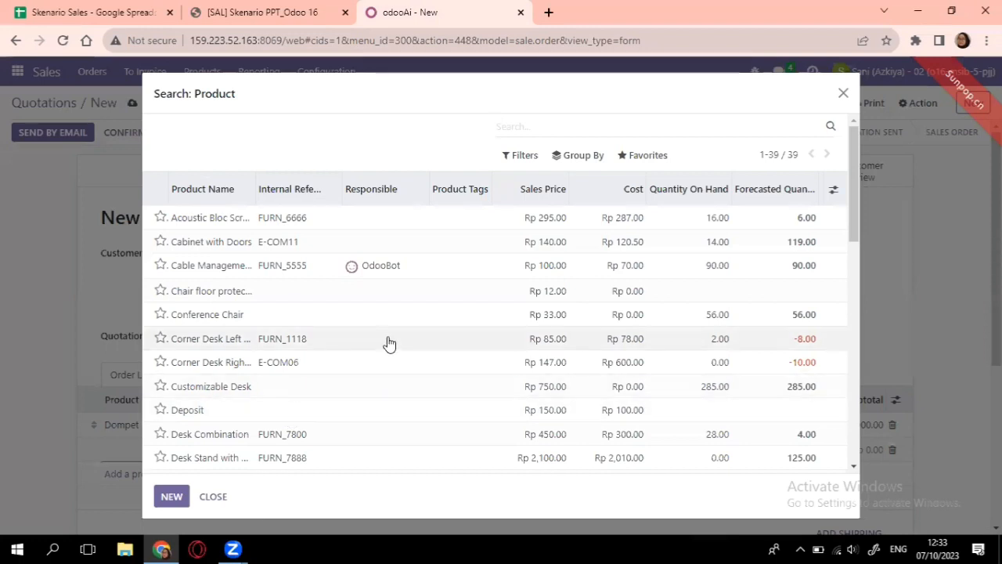
type("sepatu")
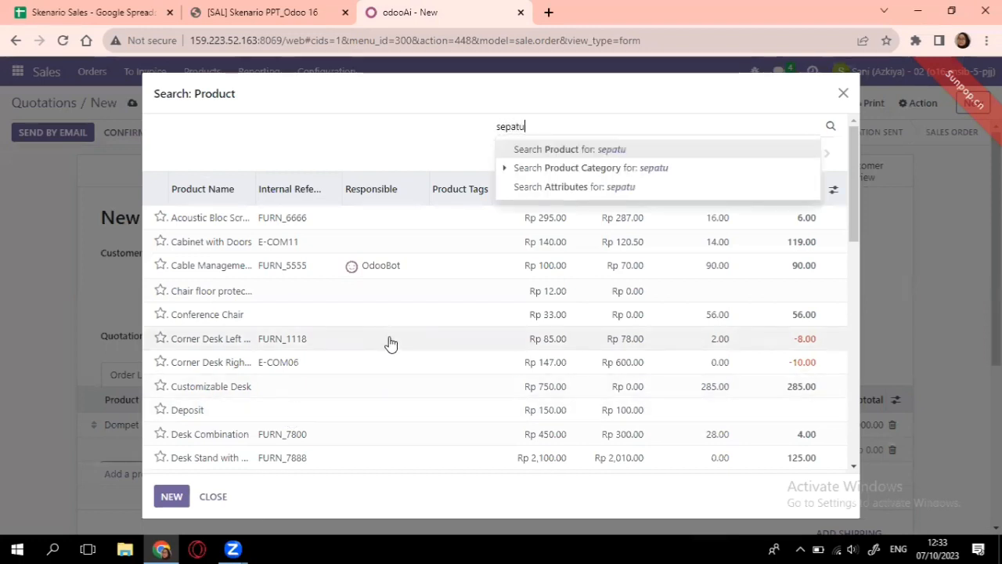
key("Return")
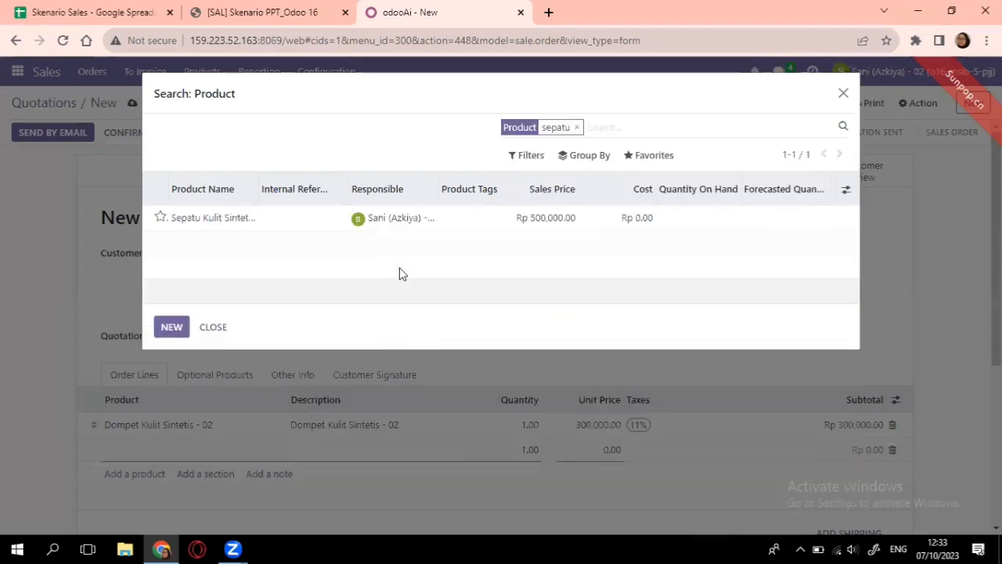
left_click(396, 217)
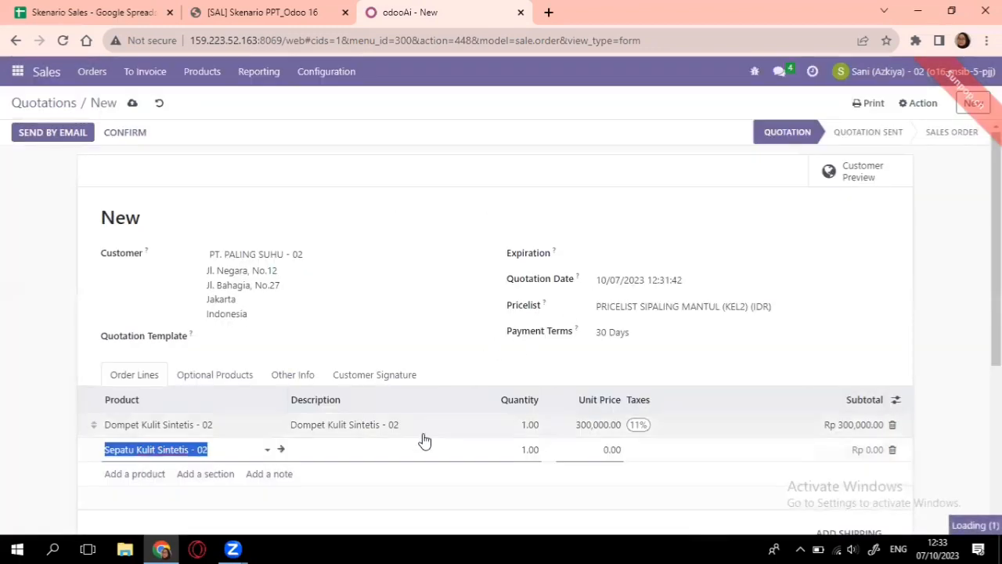
left_click(397, 487)
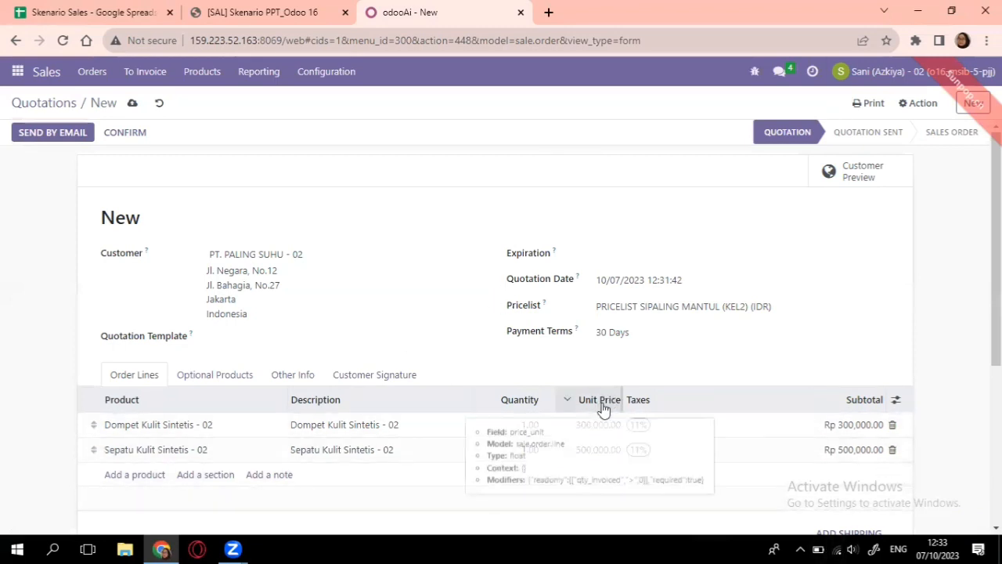
- Check the quantities in the spreadsheet, and set Dompet Kulit Sintetis - 02 to 10 and Sepatu Kulit Sintetis - 02 to 5
scroll(778, 380, "down", 3)
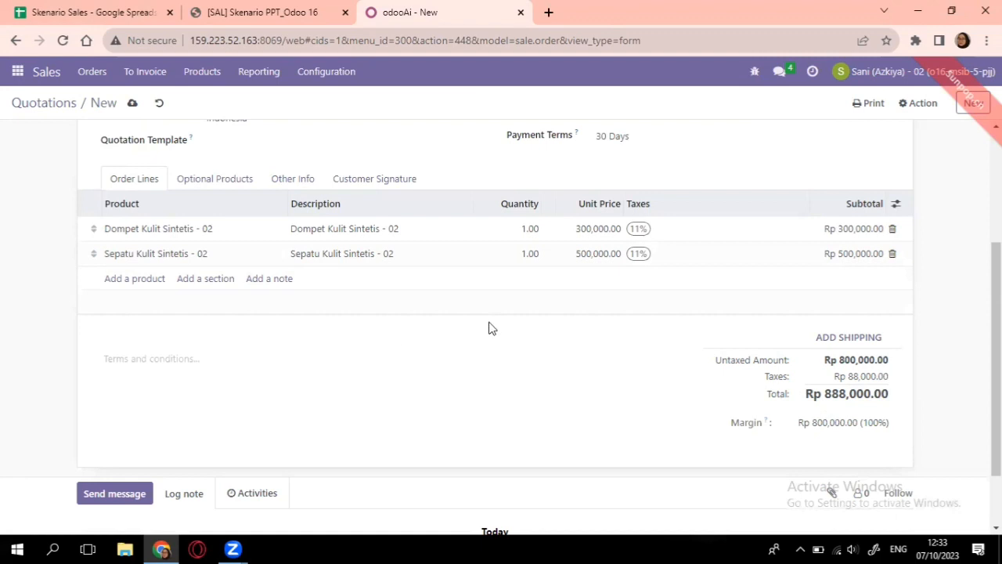
left_click(118, 6)
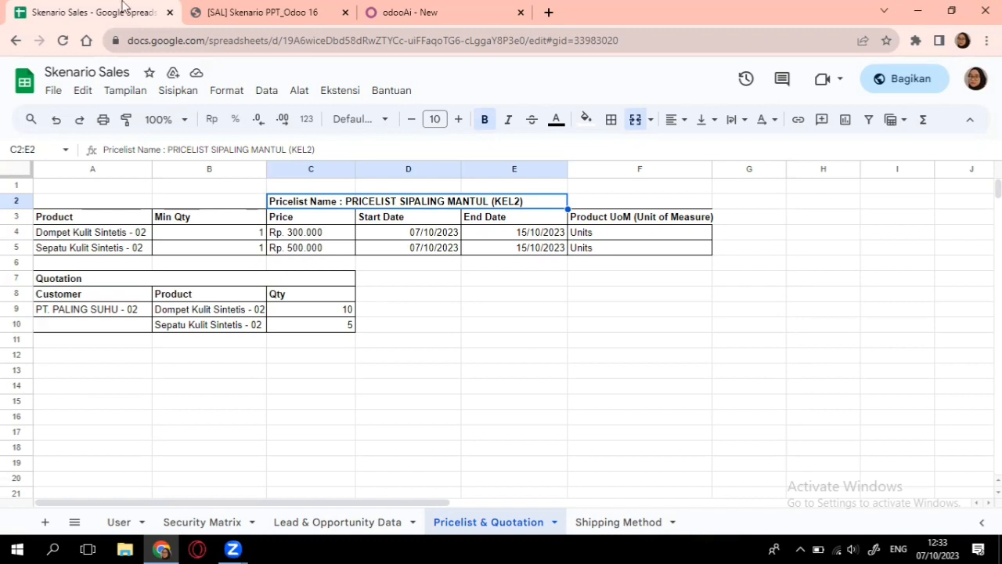
left_click(469, 11)
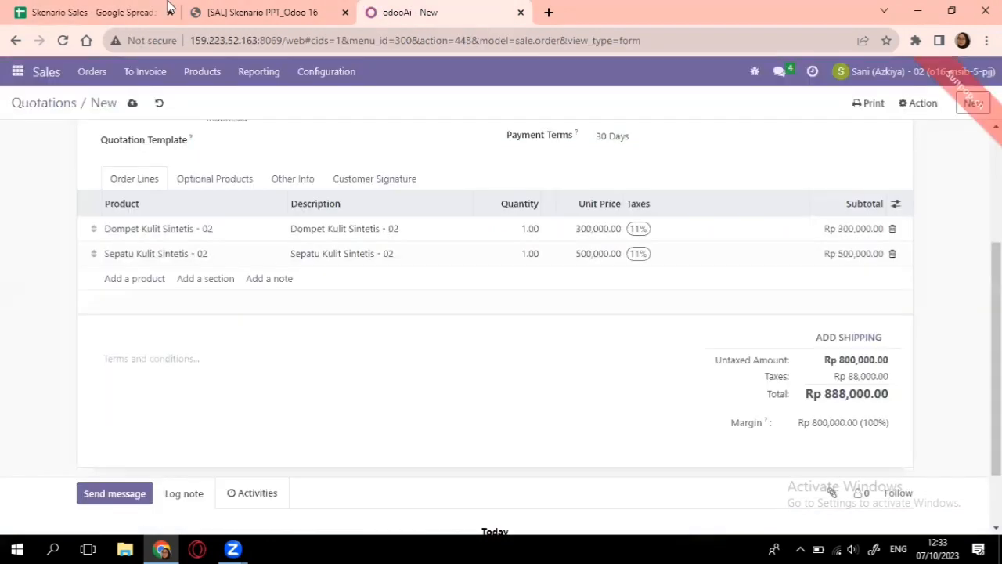
left_click(529, 229)
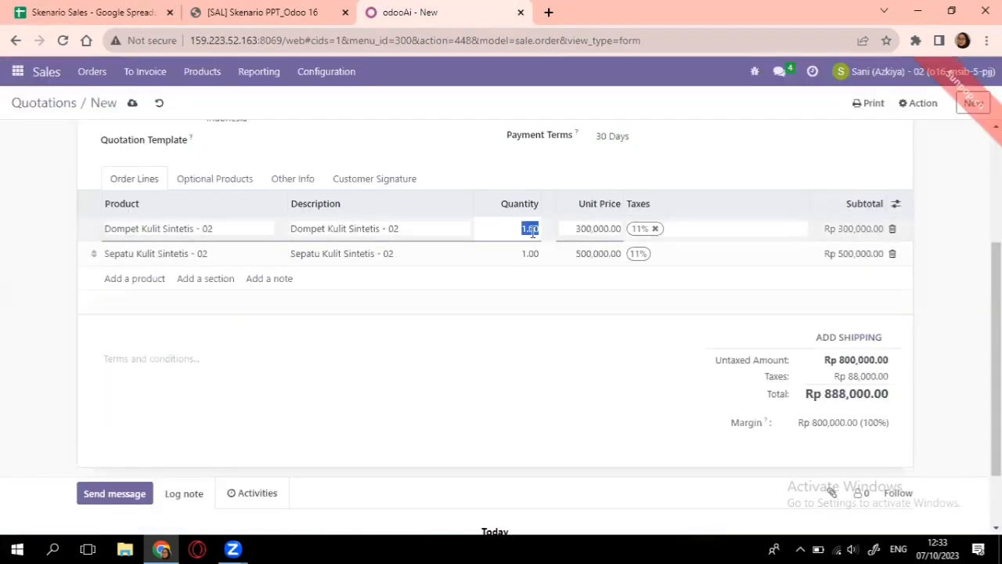
type("2")
left_click(531, 253)
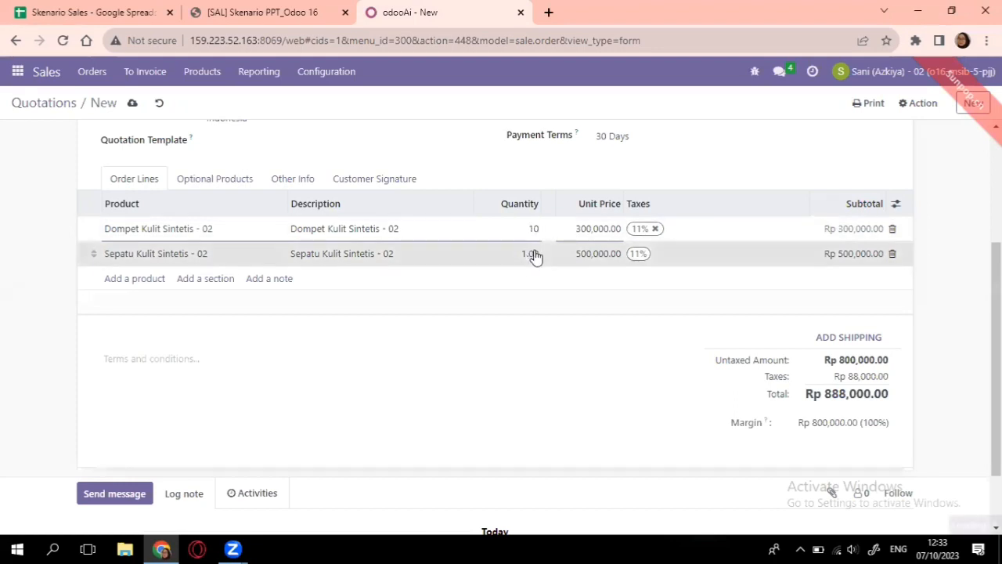
key("BackSpace")
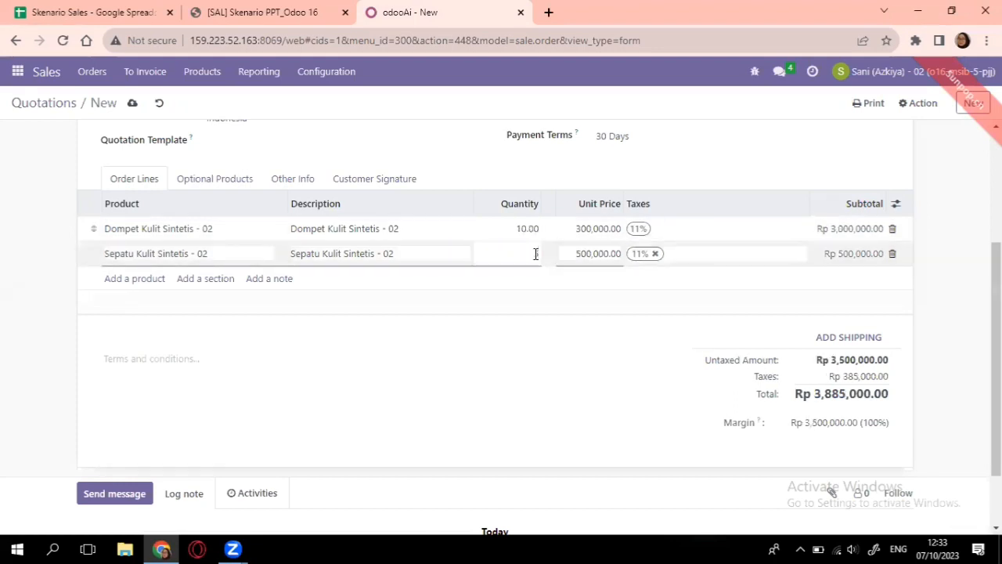
type("5")
left_click(533, 297)
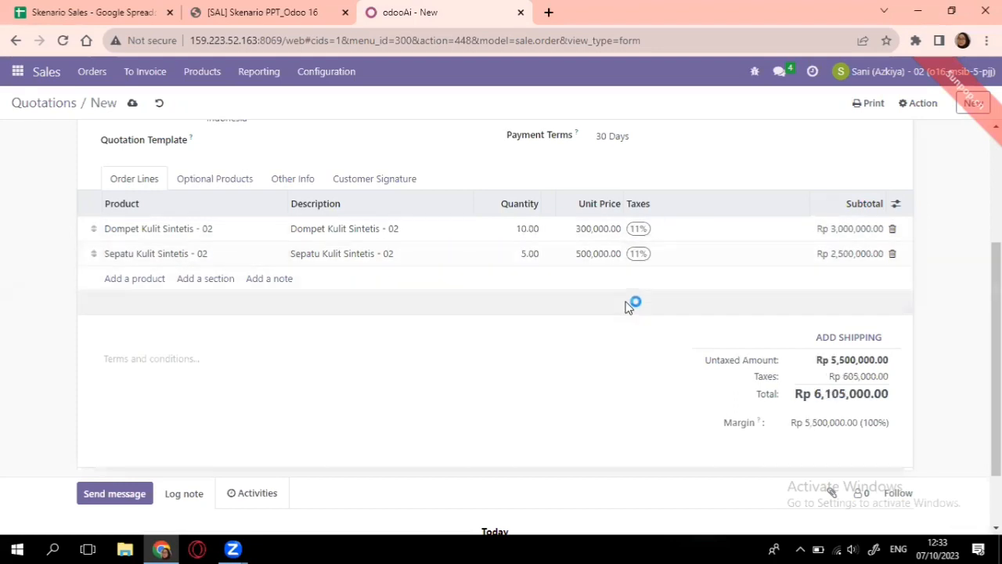
- Add shipping to the quotation using the Jakarta - Palembang shipping method
scroll(678, 301, "up", 3)
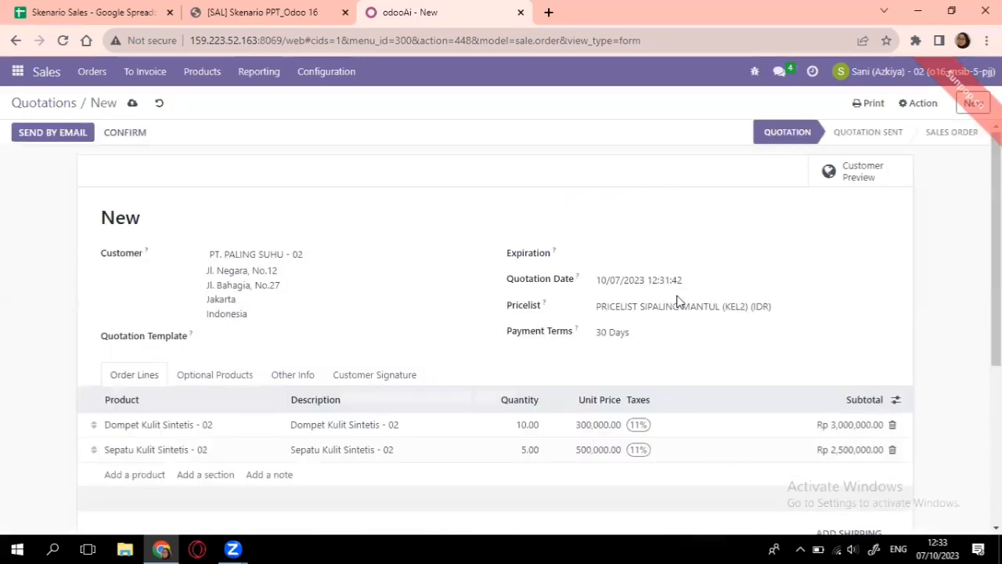
scroll(711, 290, "down", 2)
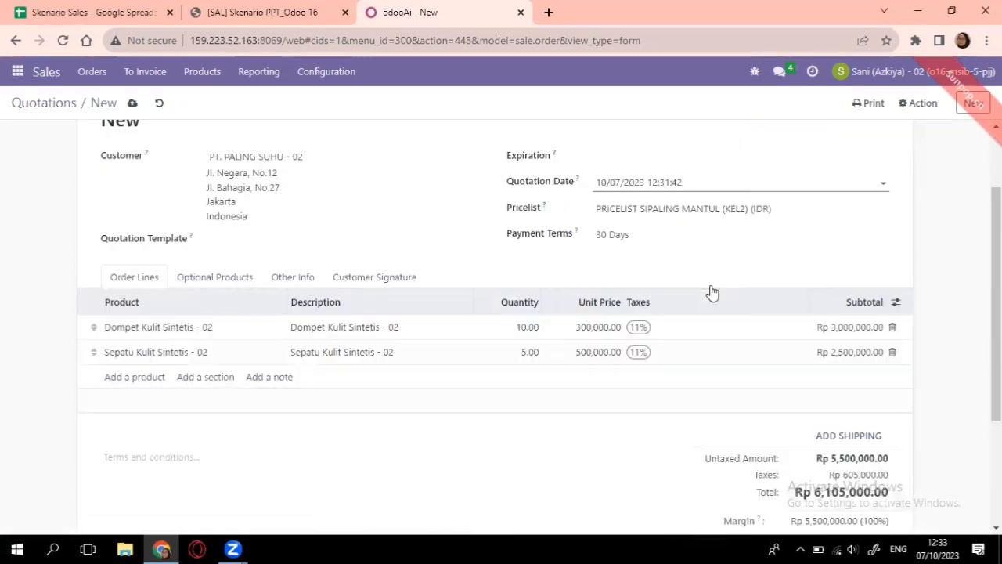
scroll(711, 290, "down", 2)
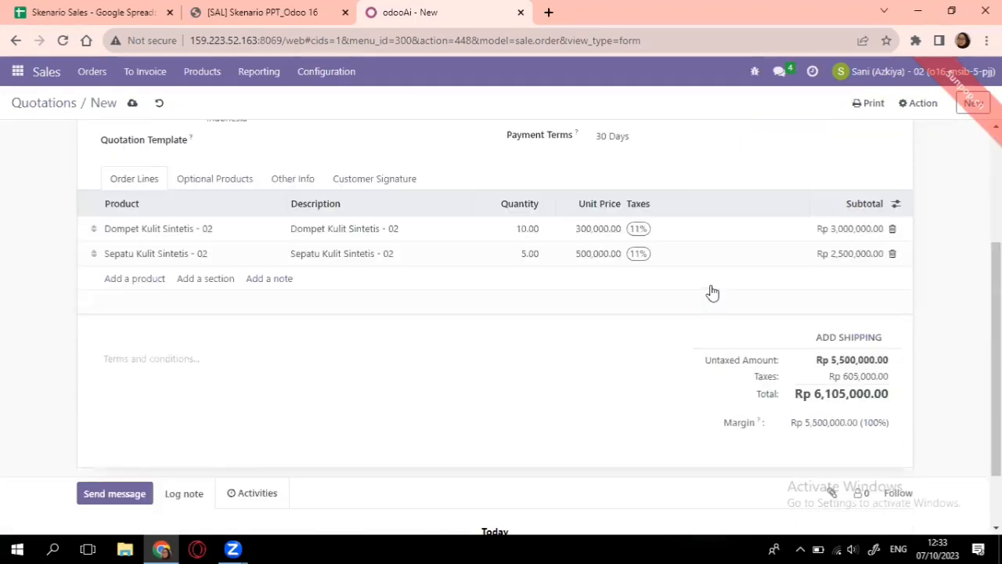
left_click(850, 337)
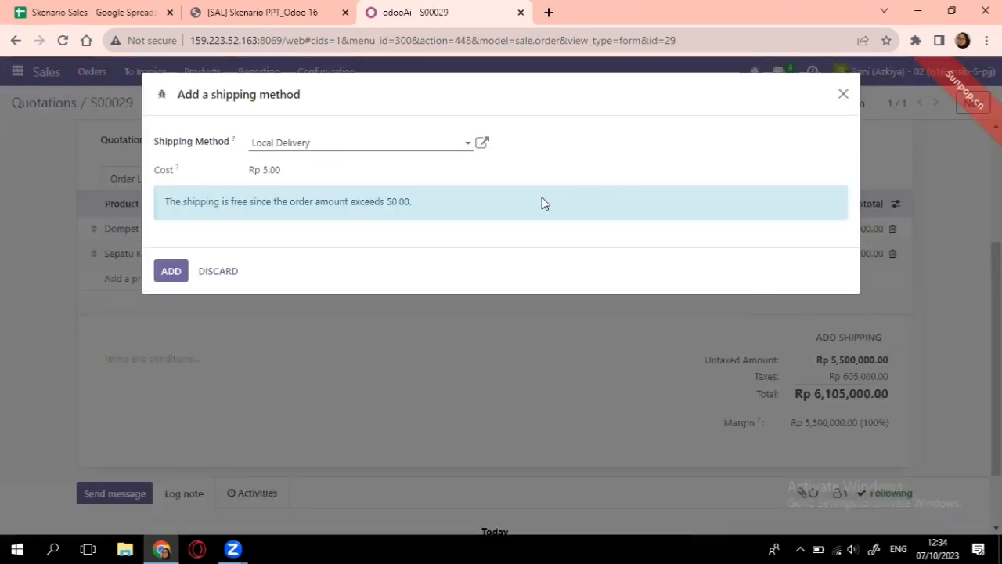
left_click(465, 146)
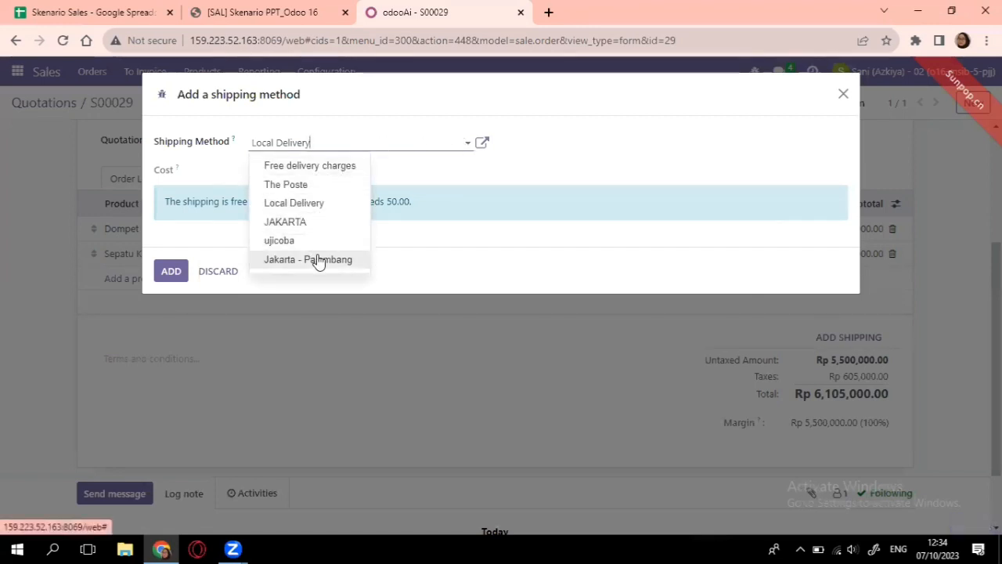
left_click(321, 260)
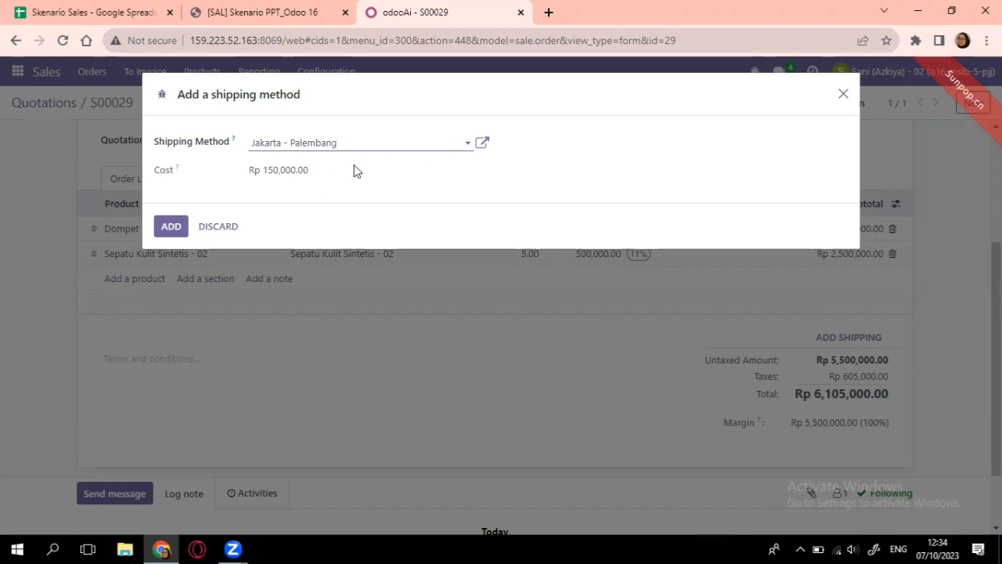
left_click(178, 231)
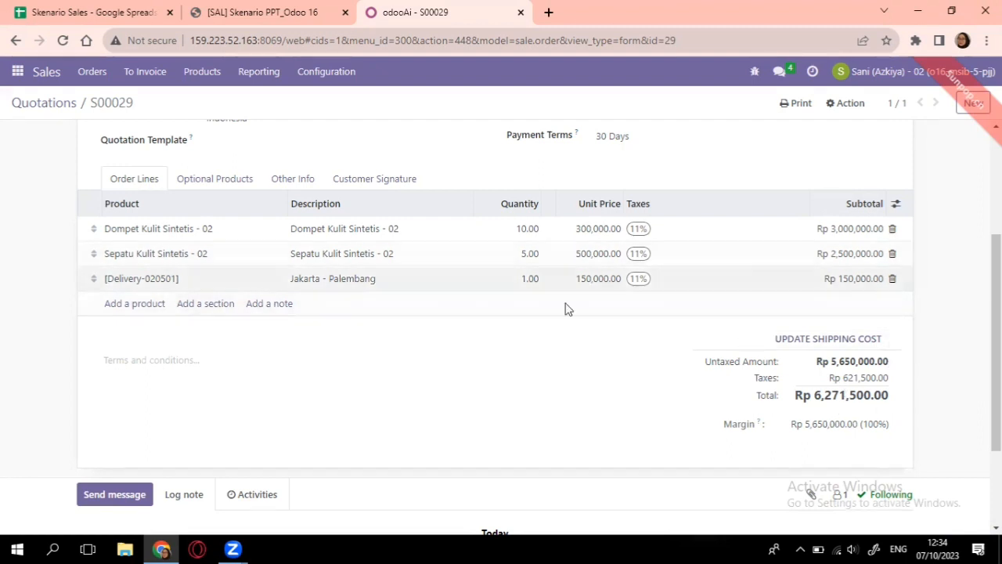
- Review the quotation and its totals, and email it to PT. PALING SUHU - 02 with the Sales: Send Quotation template
scroll(577, 280, "up", 3)
scroll(662, 295, "down", 4)
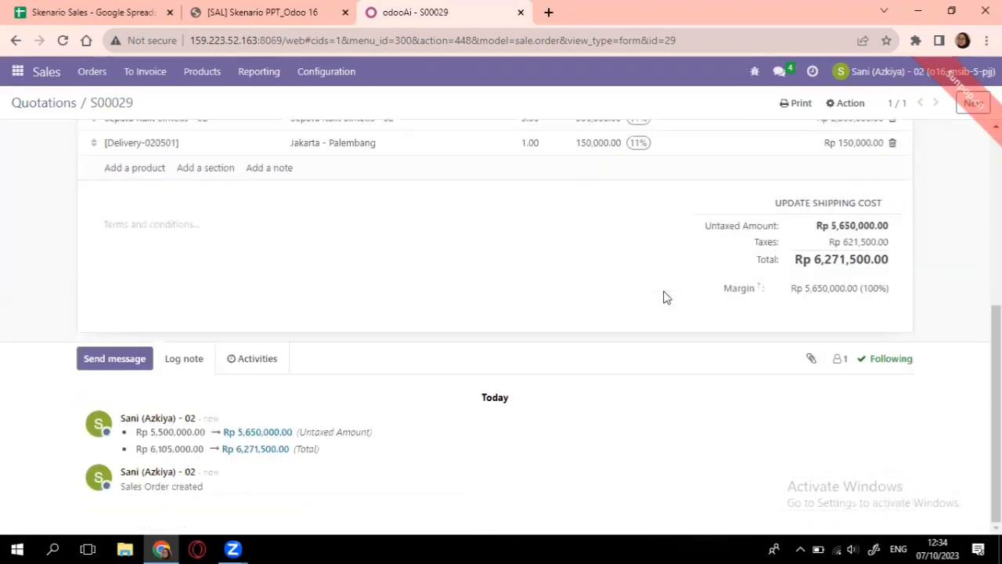
scroll(663, 290, "up", 4)
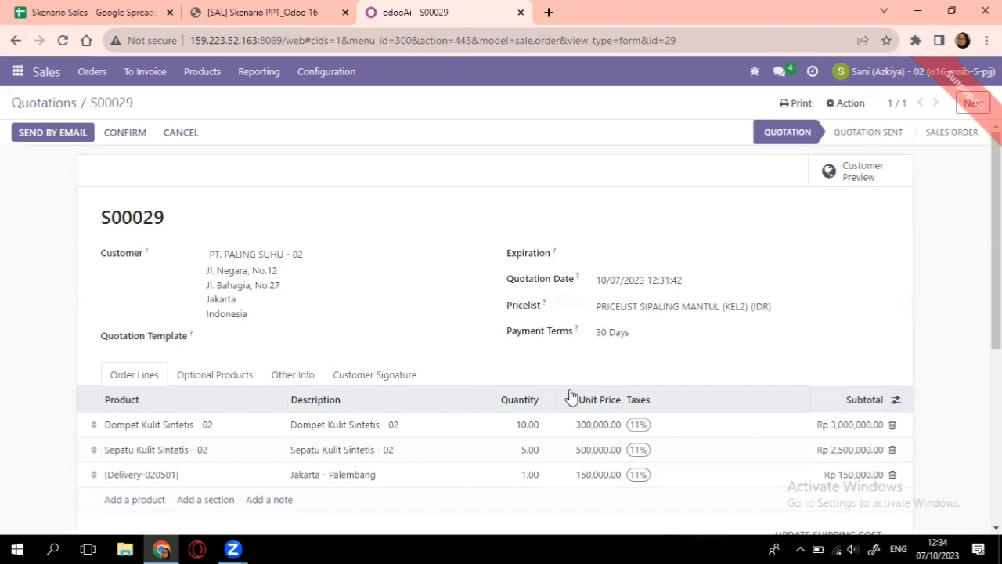
mouse_move(573, 408)
left_click(76, 133)
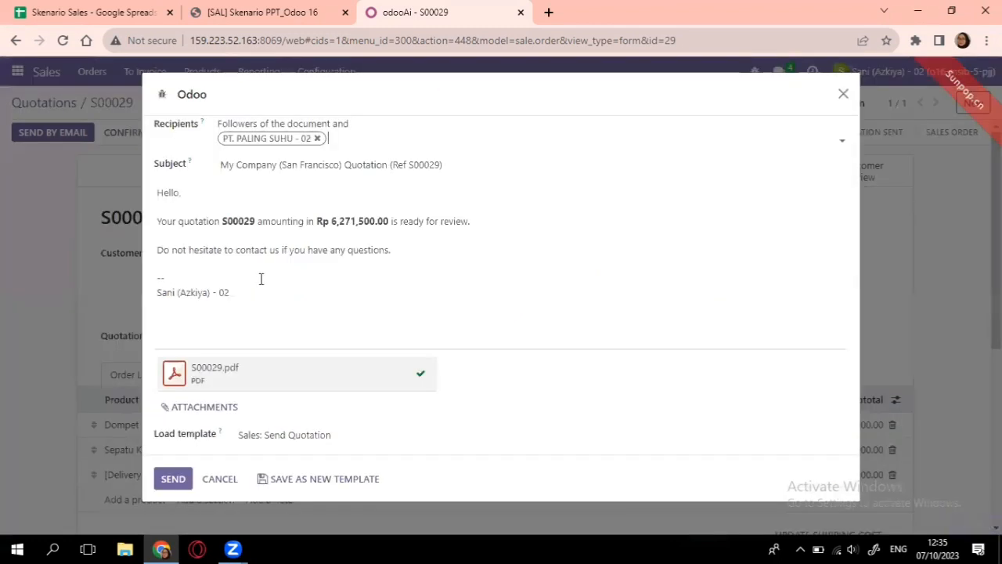
left_click(177, 483)
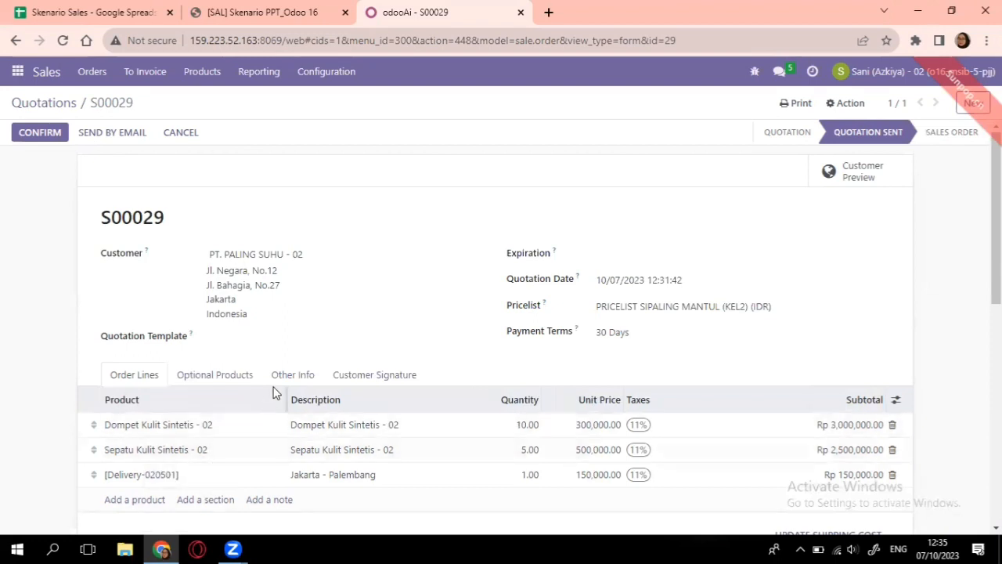
- Change the order line quantities to 15 for Dompet Kulit Sintetis - 02 and 10 for Sepatu Kulit Sintetis - 02
scroll(326, 369, "down", 1)
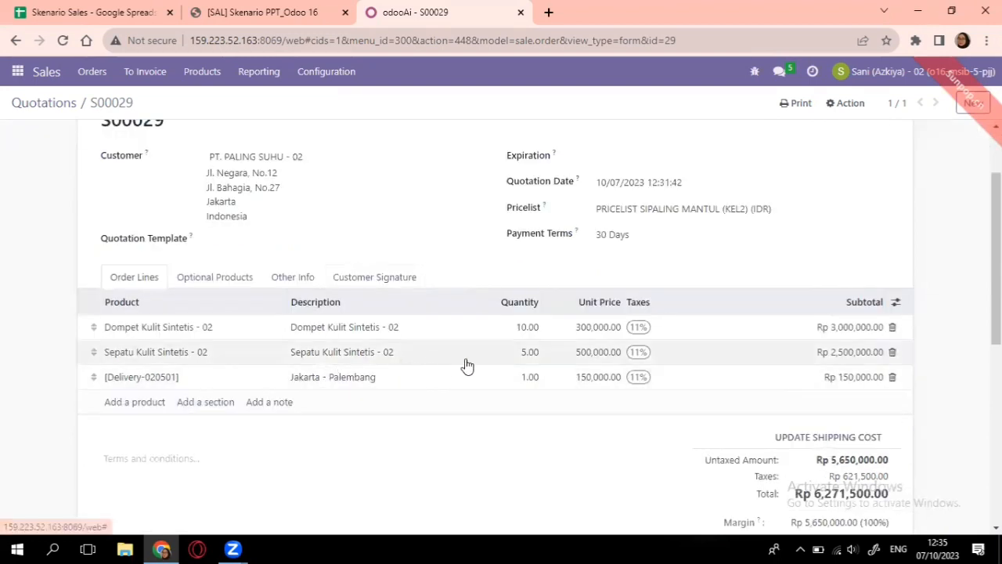
left_click(529, 328)
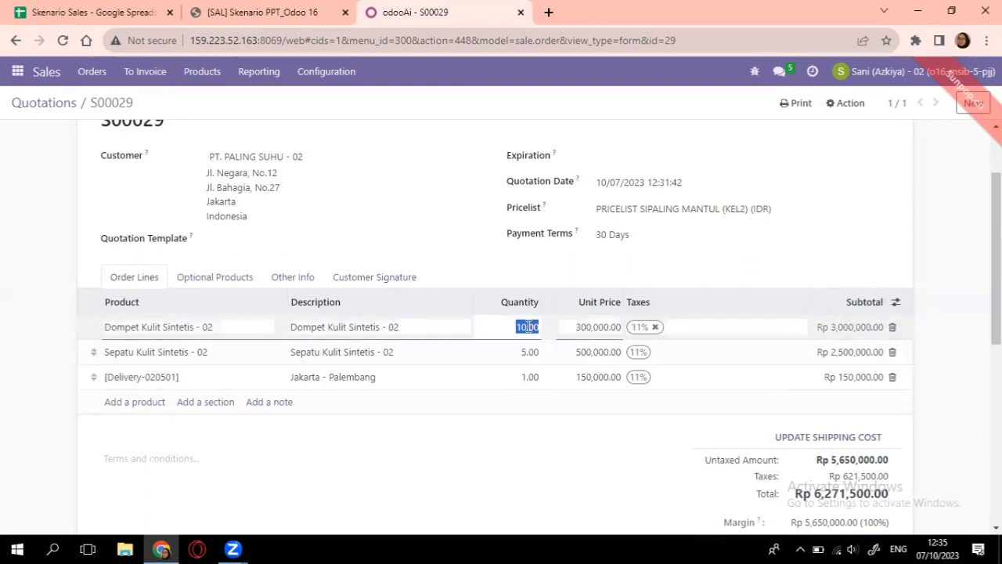
key("BackSpace")
type("15")
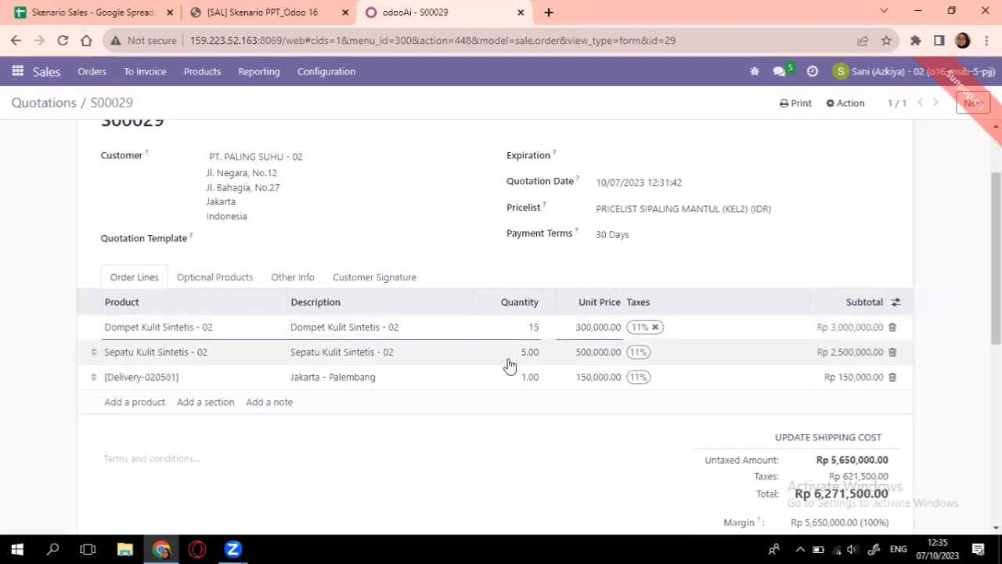
left_click(530, 351)
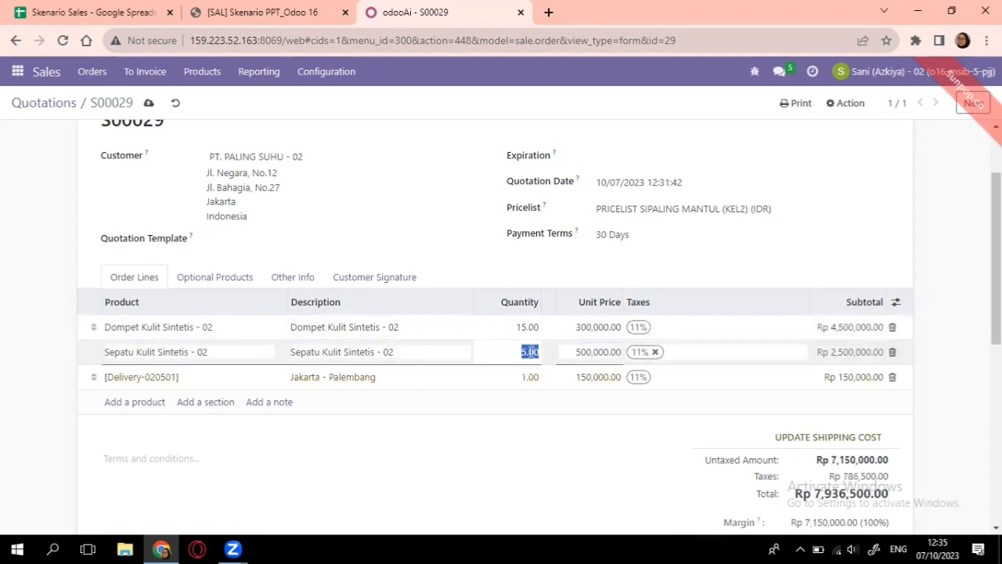
type("10")
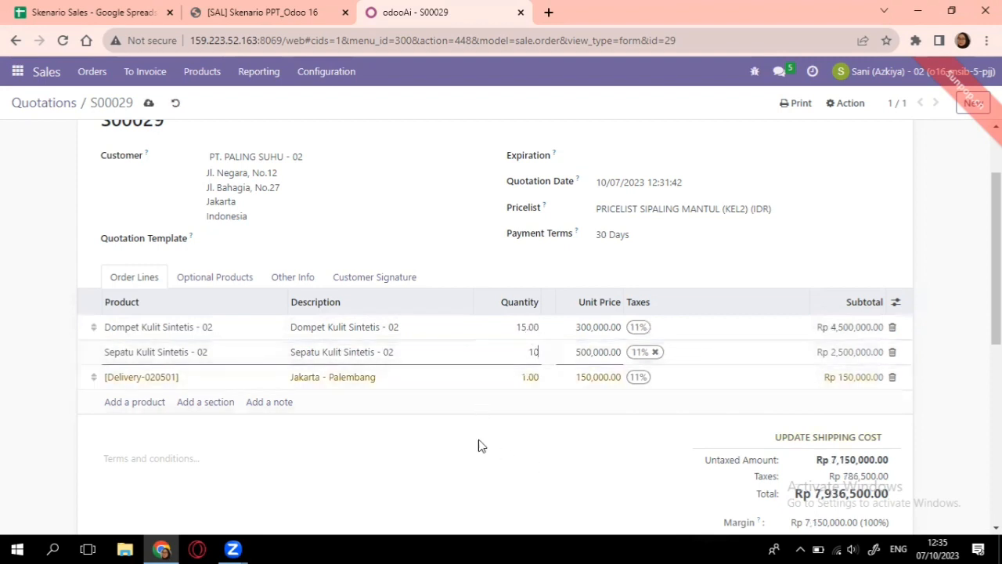
left_click(488, 407)
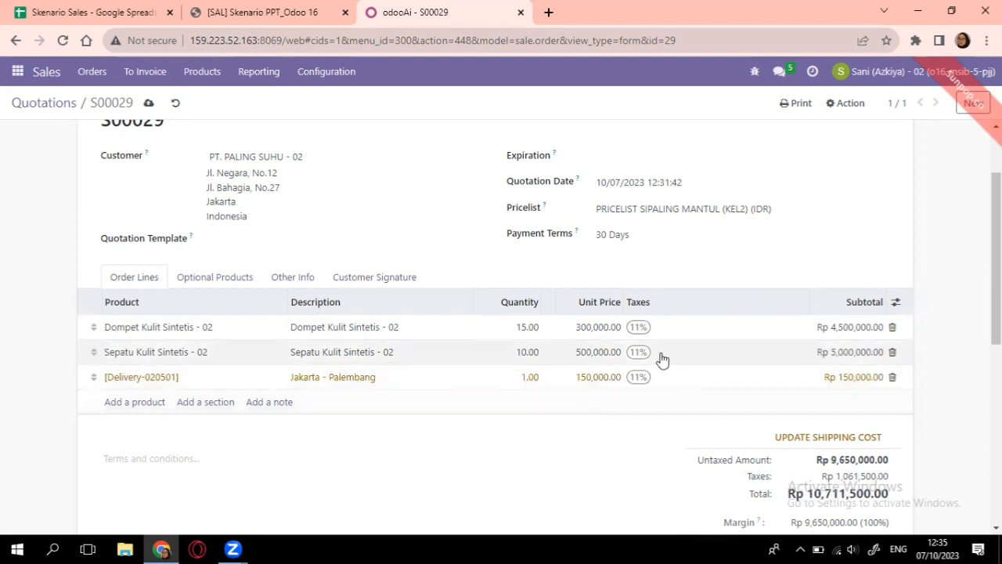
- Email the revised quotation with its PDF attachment to PT. PALING SUHU - 02
scroll(725, 354, "up", 2)
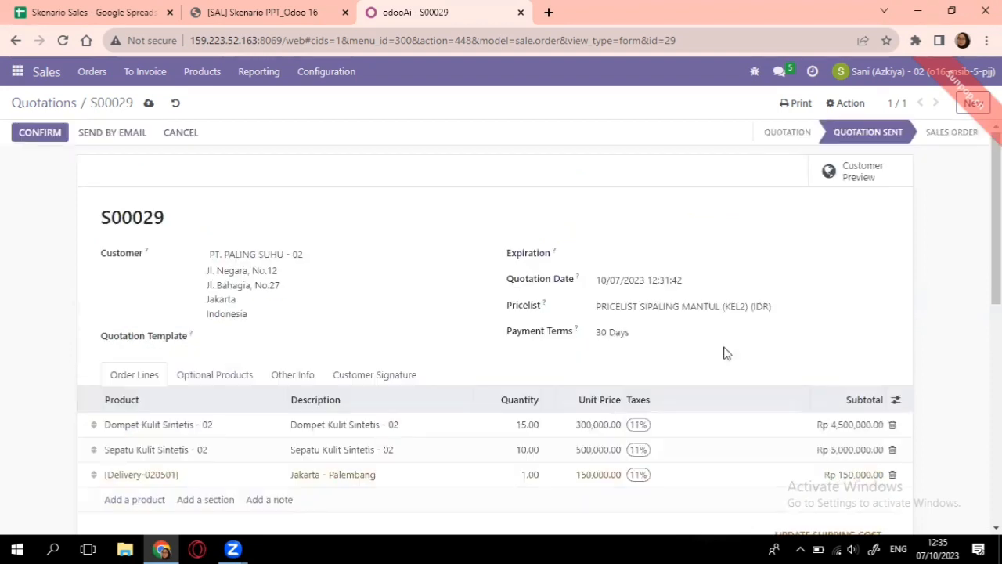
left_click(112, 133)
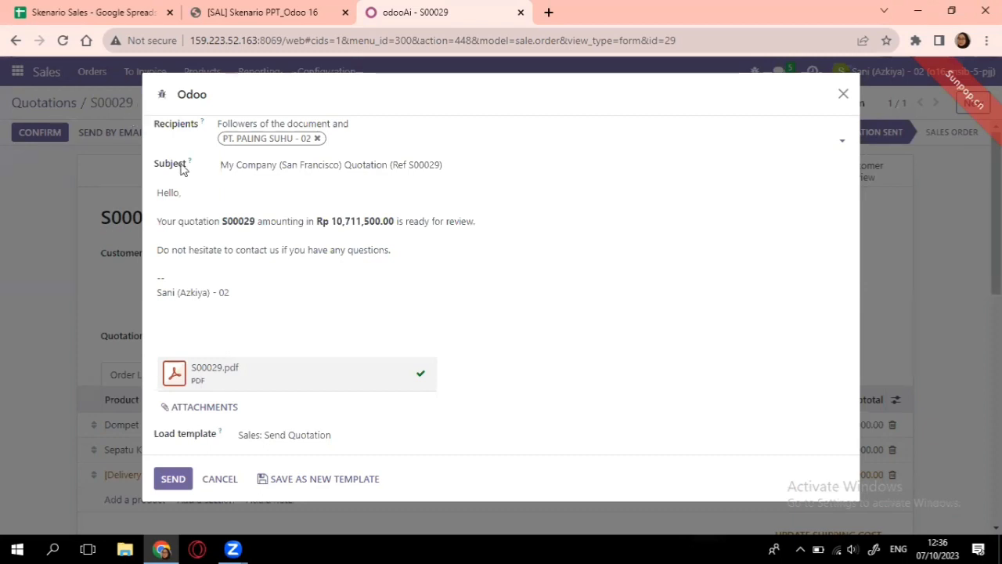
left_click(172, 480)
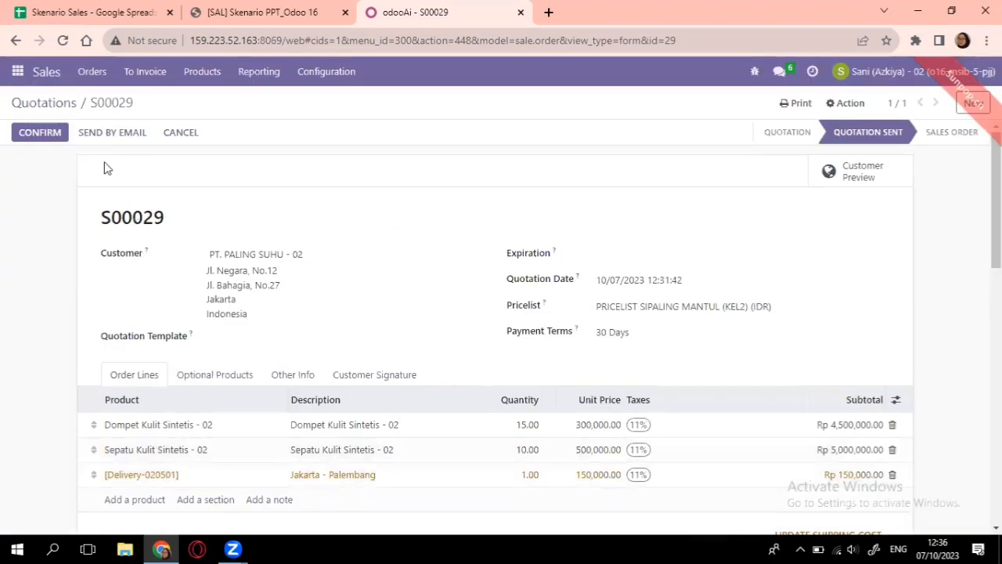
- Send the approving colleague a direct message in Discuss reading "tolong untuk mengapproval quotation"
left_click(13, 71)
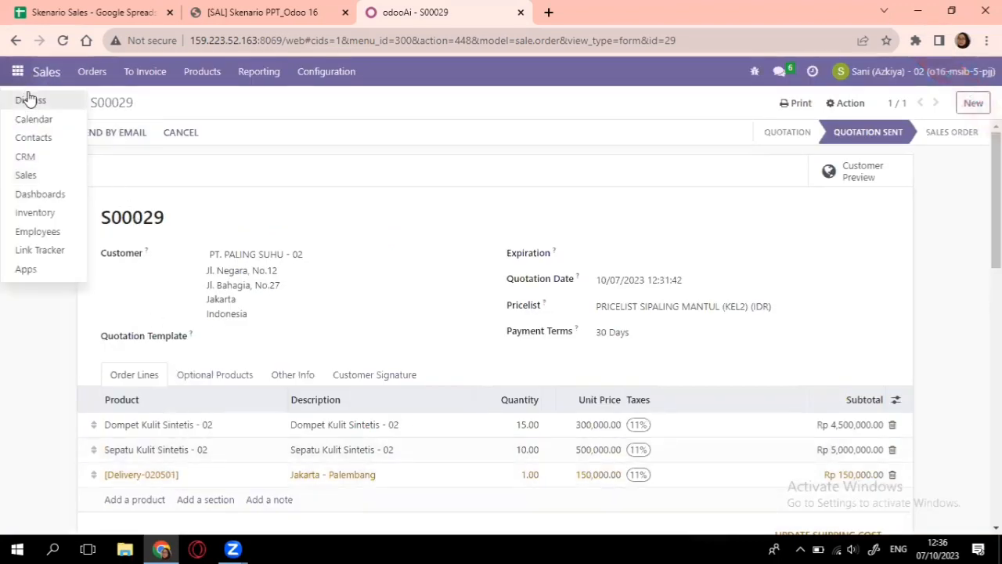
left_click(30, 100)
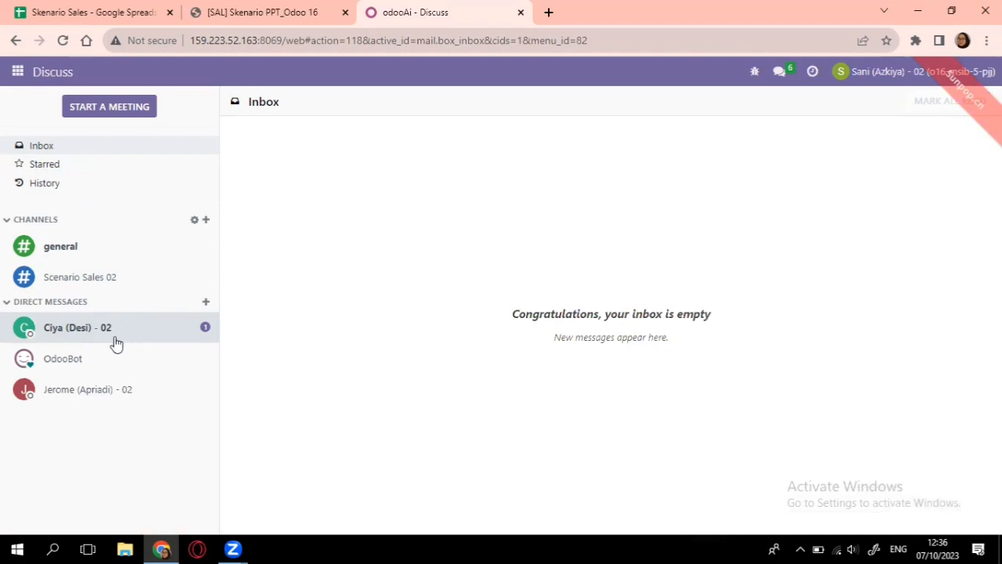
left_click(128, 394)
left_click(281, 509)
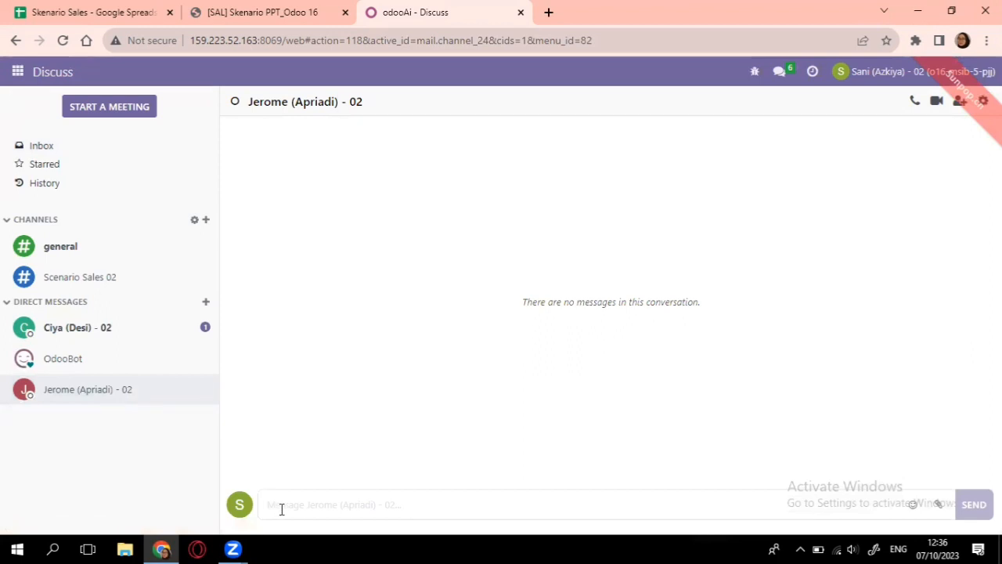
type("sa")
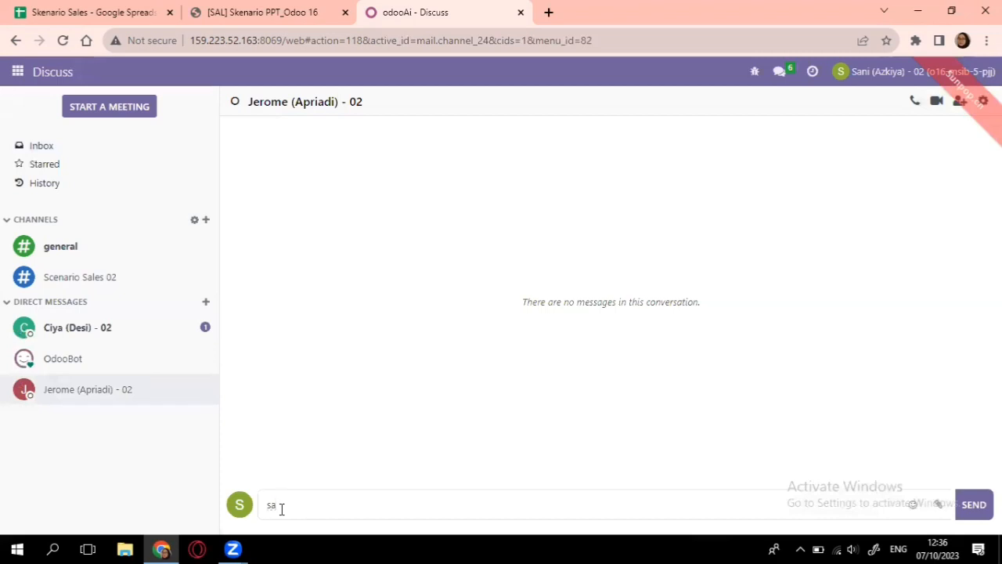
key("BackSpace")
key("BackSpace")
type("tolong untuk mengapproval ")
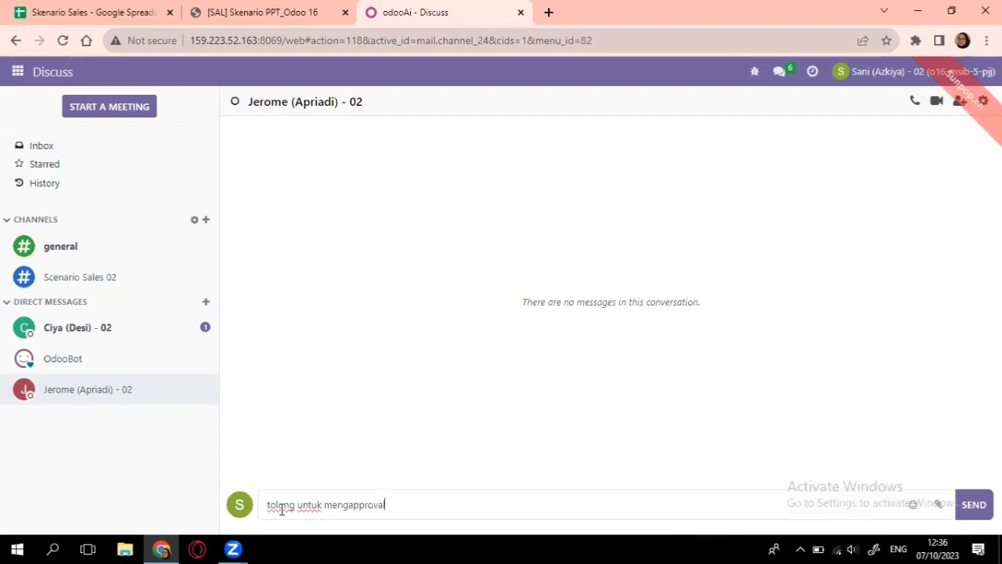
type("quotation")
key("Return")
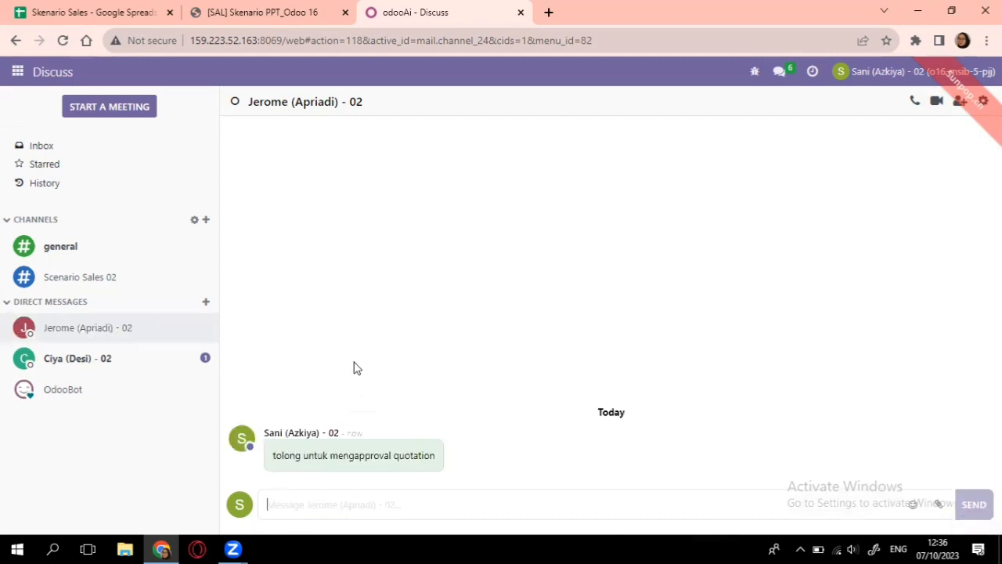
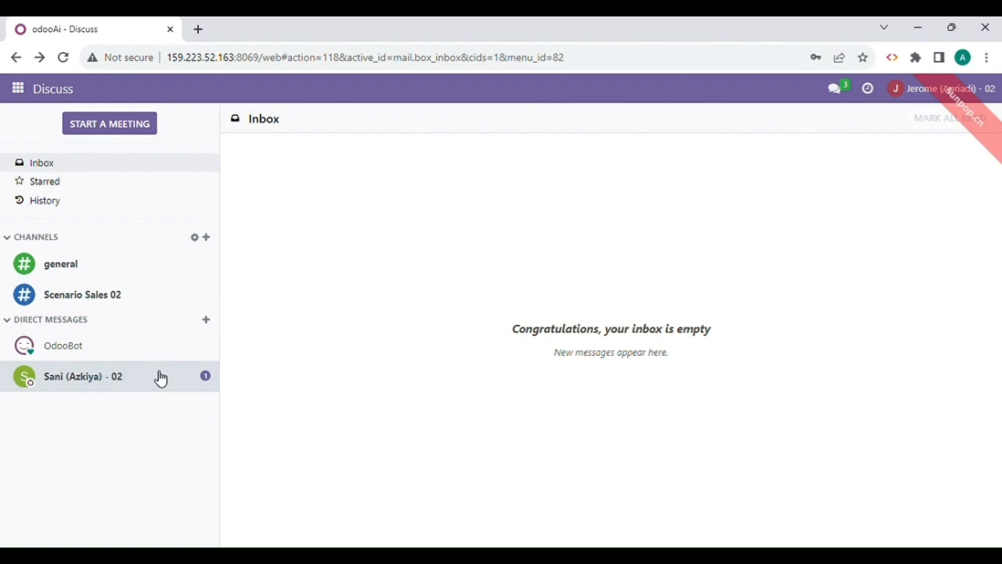
- Open the direct message with the quotation approval request from the manager's account and reply "Noted"
left_click(100, 382)
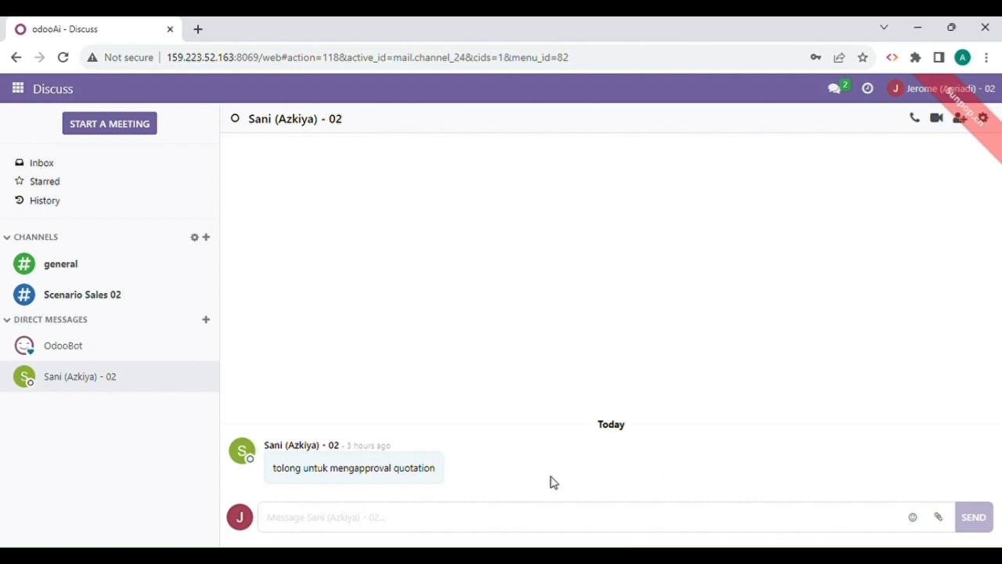
type("No")
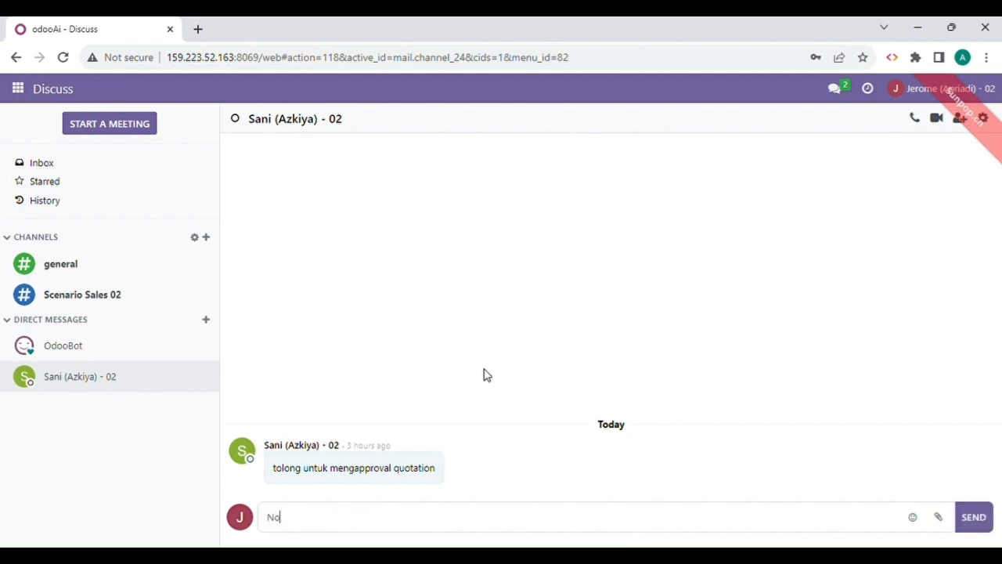
type("ted")
key("Return")
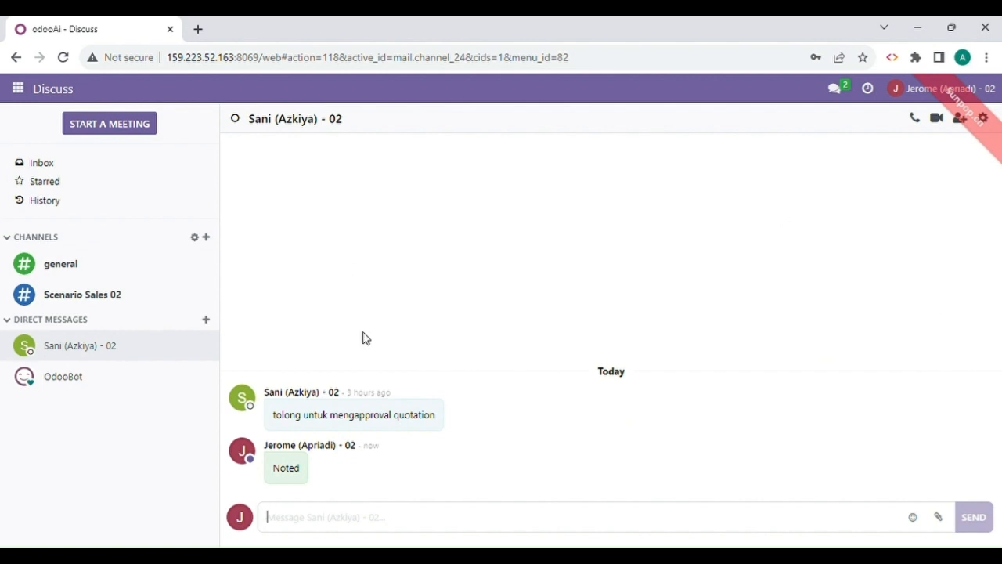
- List all quotations in Sales without the My Quotations filter and open the PT. PALING SUHU - 02 quotation
left_click(19, 90)
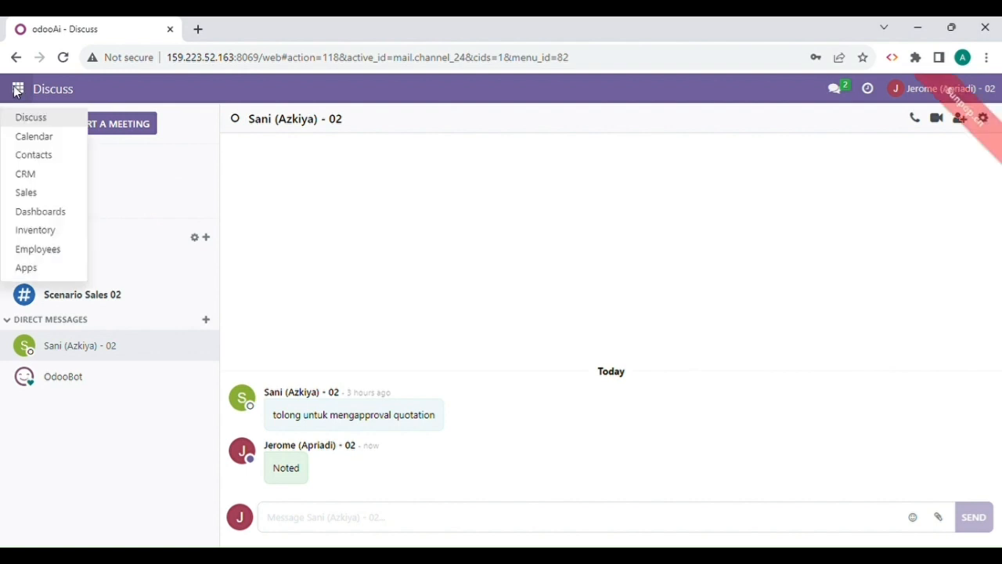
left_click(40, 195)
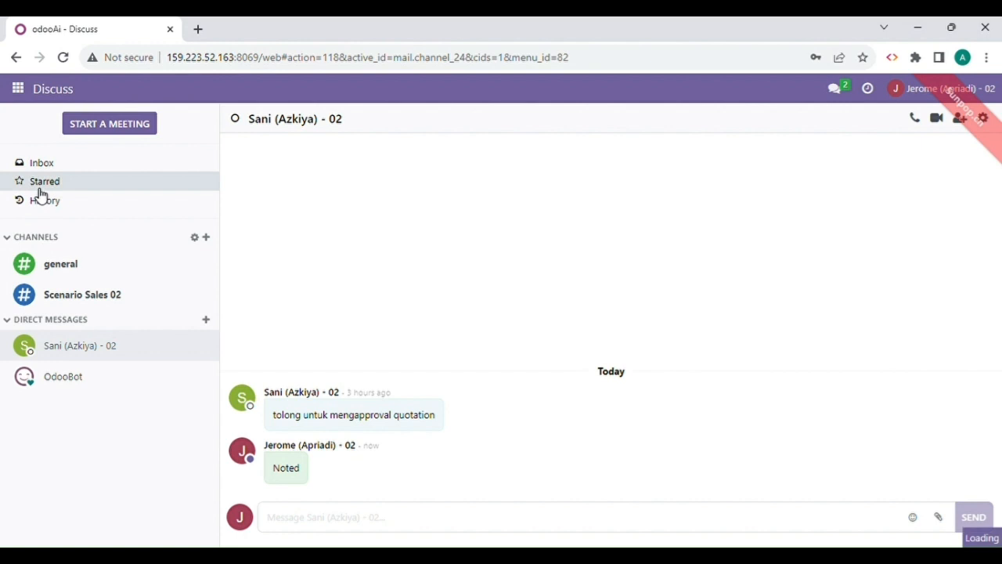
left_click(28, 93)
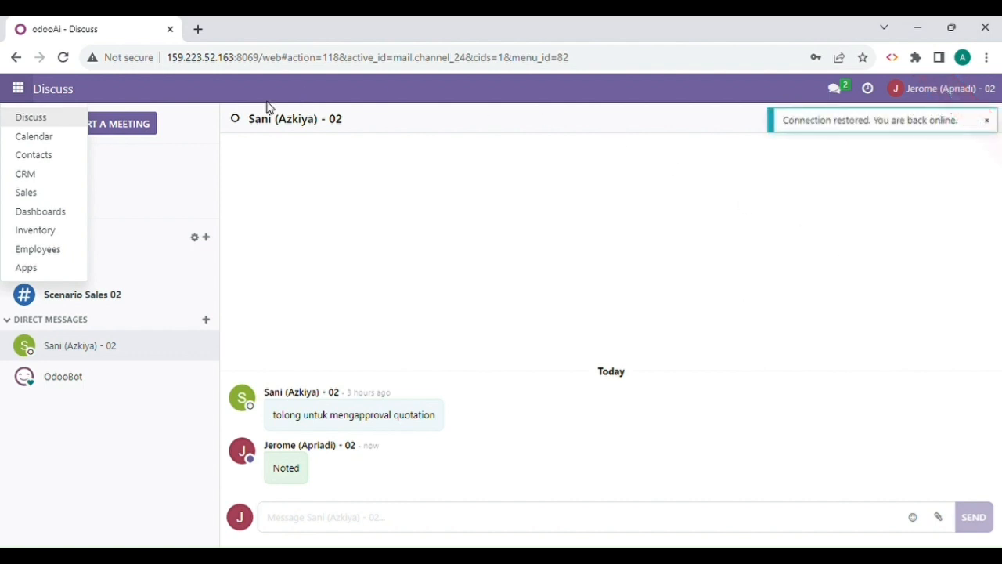
left_click(51, 195)
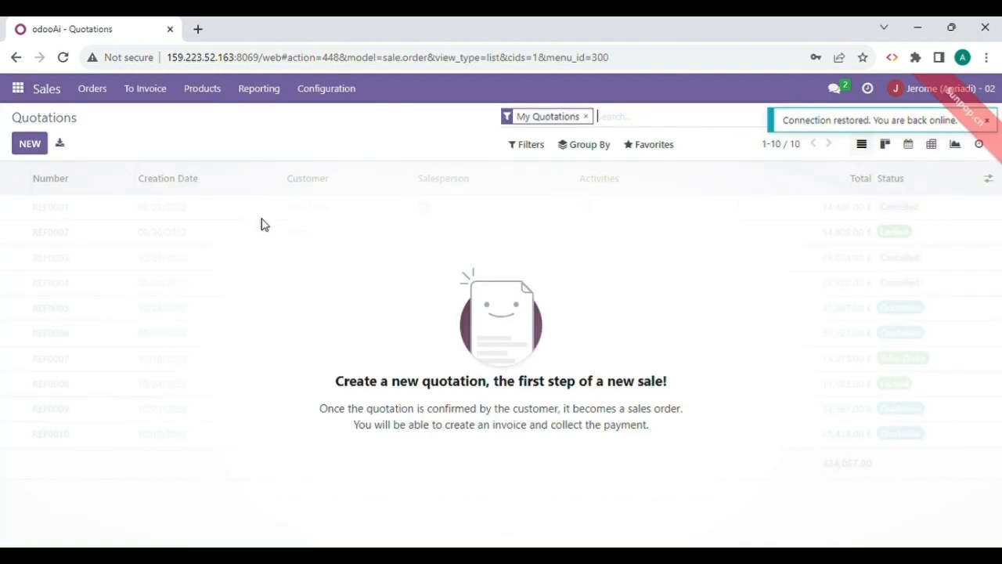
left_click(586, 117)
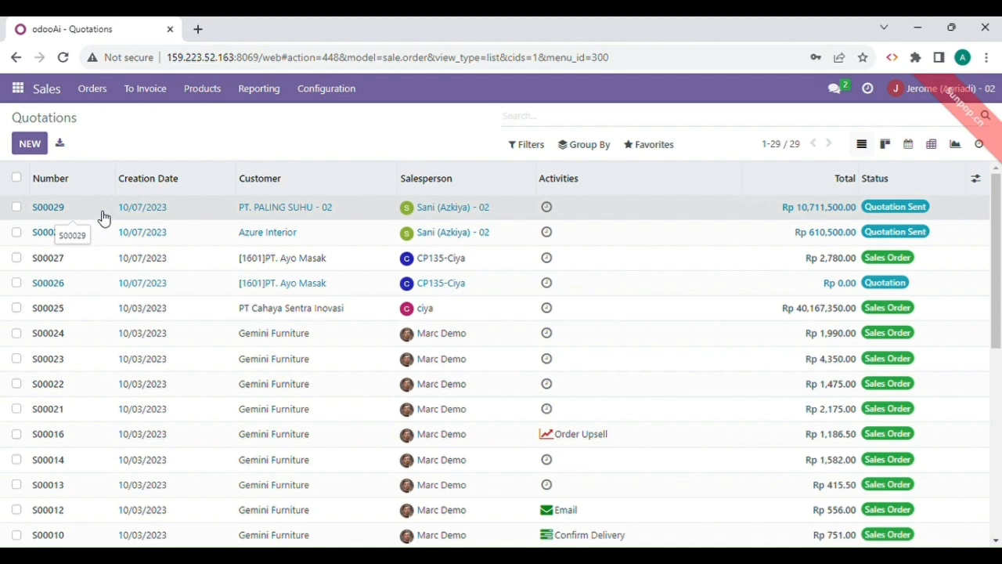
left_click(227, 213)
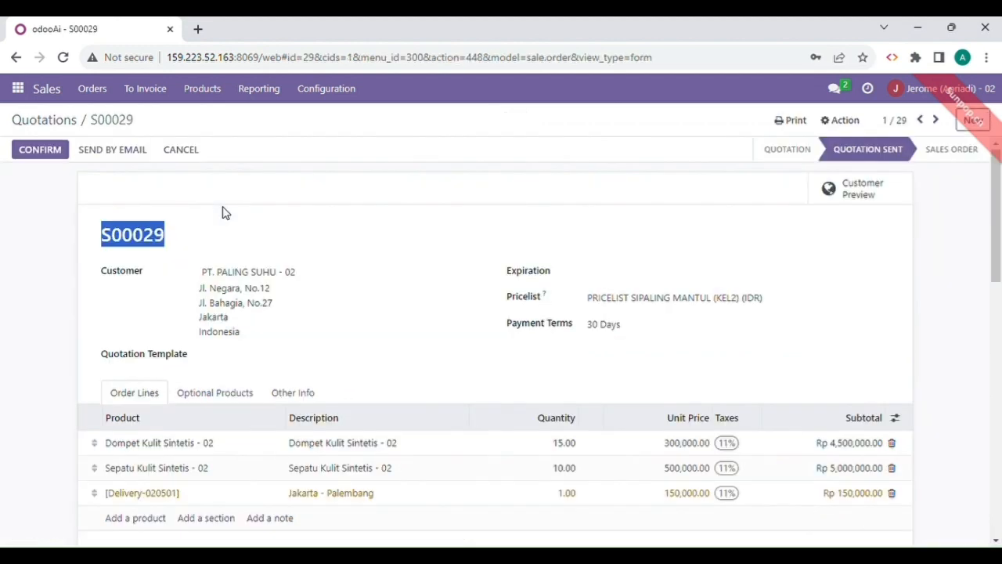
- Review the PT. PALING SUHU - 02 quotation's order lines and totals, and confirm it as a sales order
left_click(506, 248)
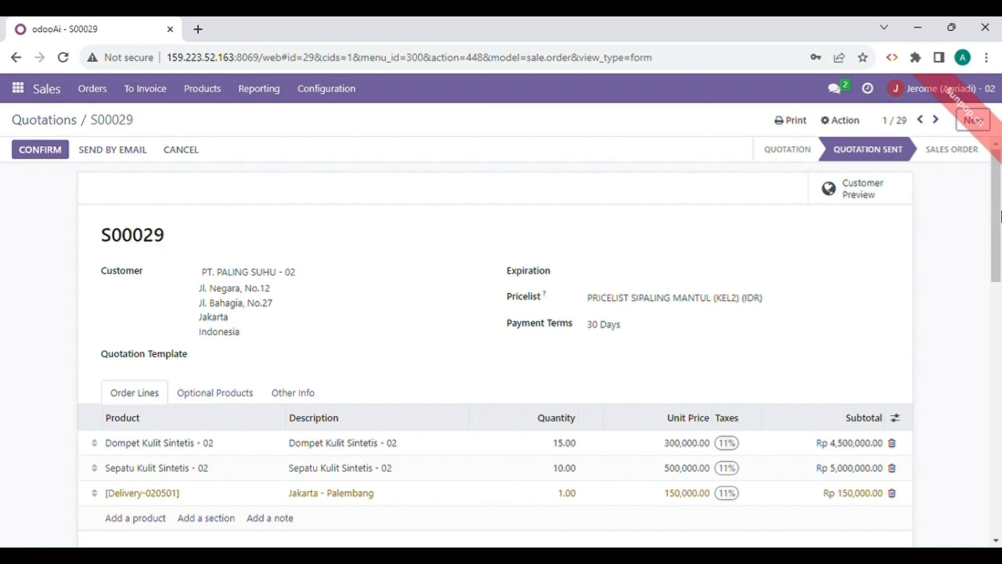
mouse_move(1000, 216)
left_mouse_down()
mouse_move(999, 234)
mouse_move(999, 202)
left_mouse_up()
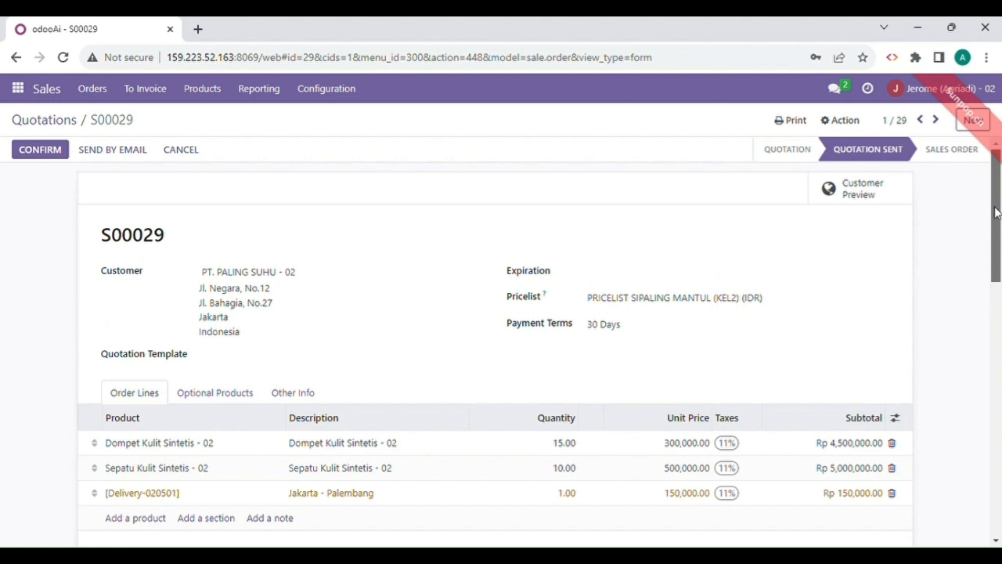
left_click_drag(996, 213, 999, 313)
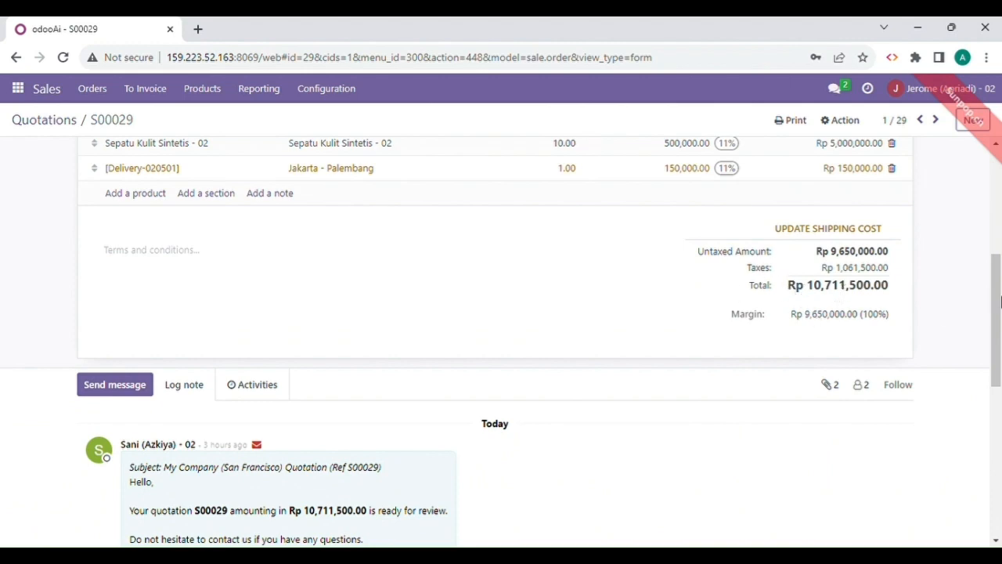
left_click_drag(1000, 302, 997, 190)
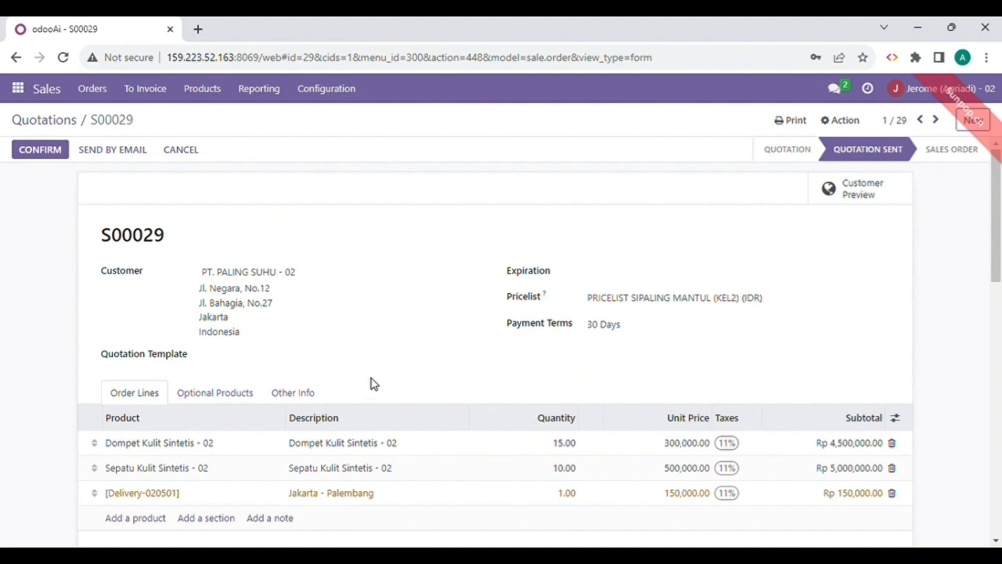
left_click(45, 150)
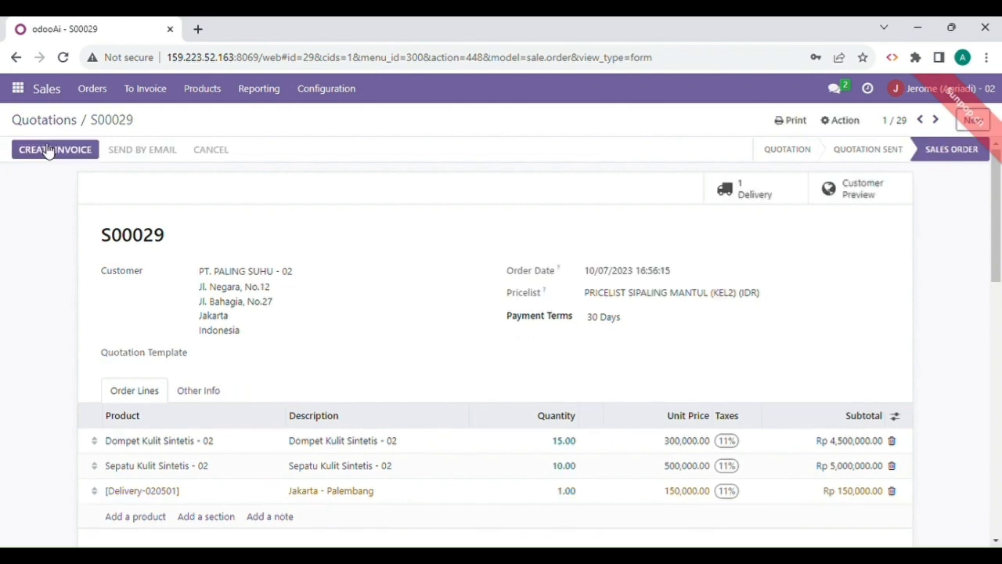
- Create a regular invoice from the confirmed sales order and view the draft
left_click_drag(999, 226, 947, 203)
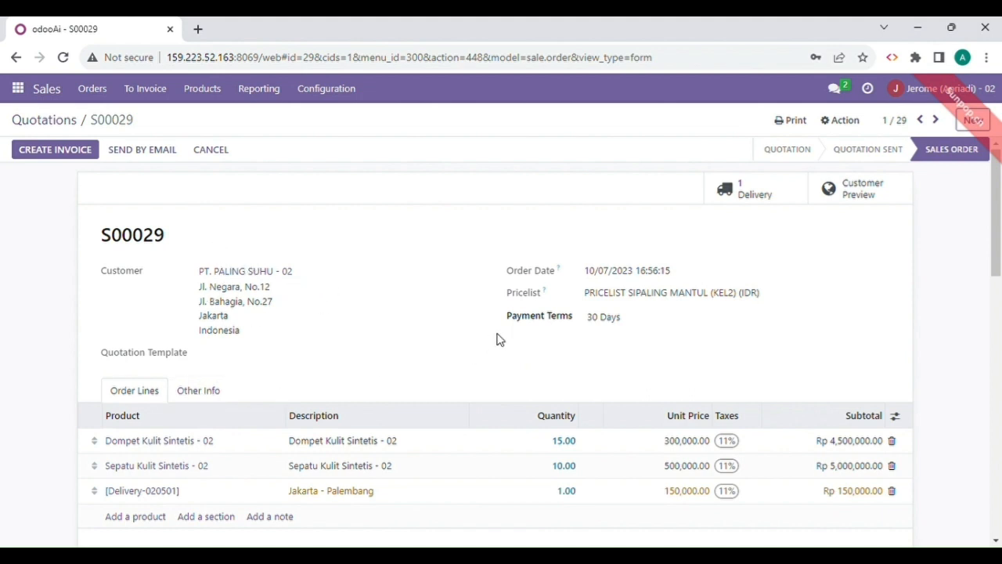
left_click(83, 154)
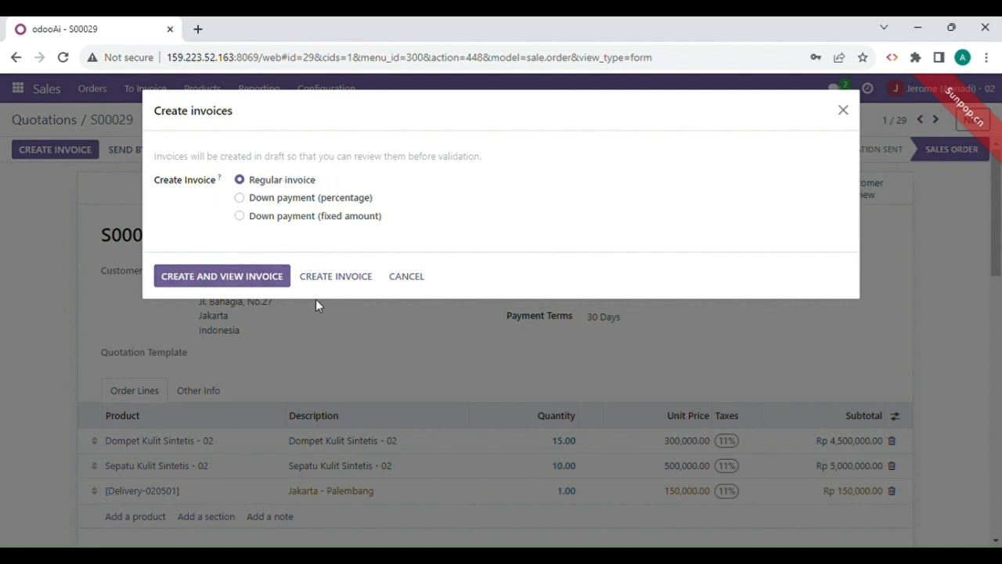
left_click(261, 279)
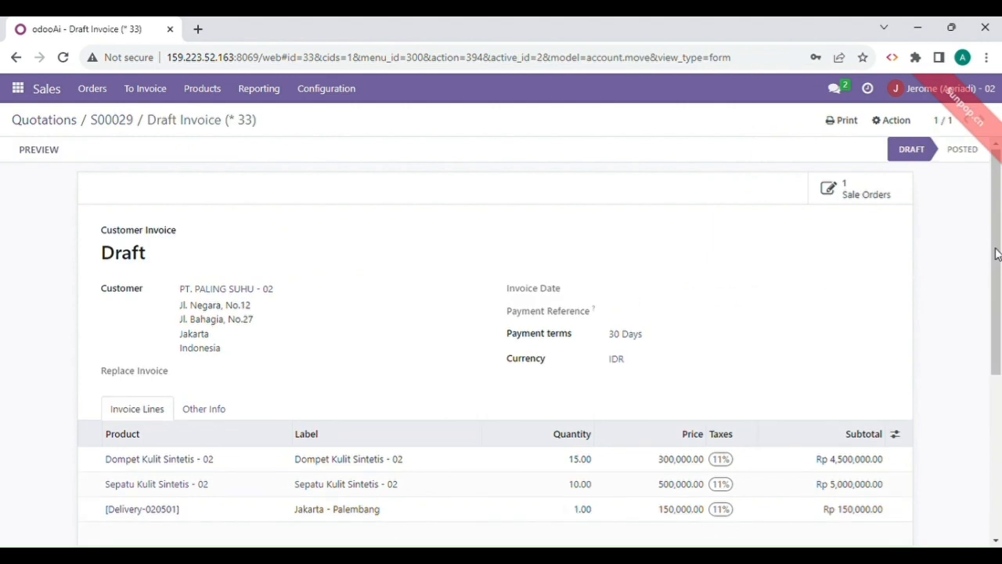
mouse_move(996, 253)
left_mouse_down()
mouse_move(1000, 436)
mouse_move(997, 234)
mouse_move(998, 337)
mouse_move(996, 253)
left_mouse_up()
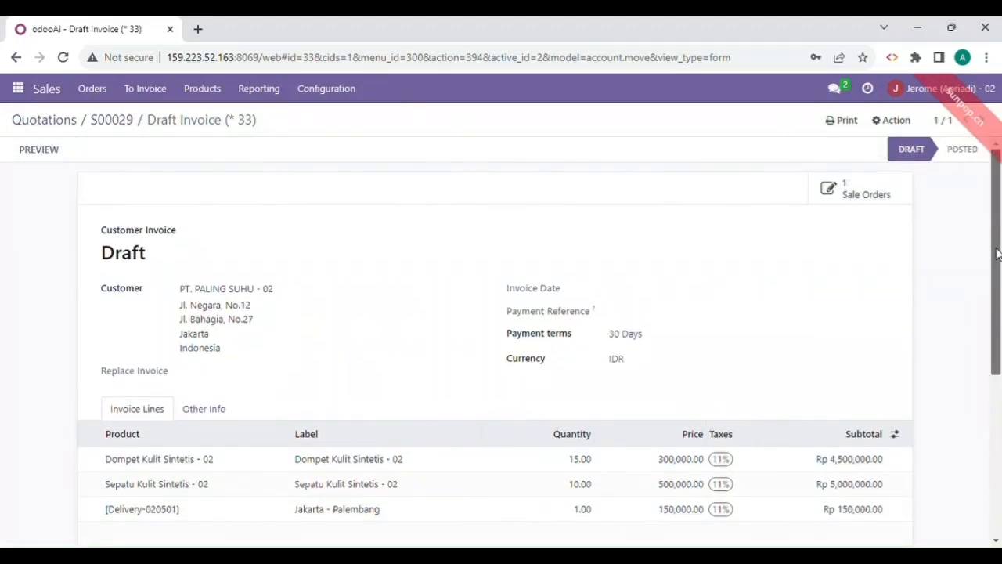
- Start a direct conversation in Discuss with the delivery colleague and send "Tolong lakukan pengiriman barang dengan quotation" followed by the quotation number
left_click(16, 92)
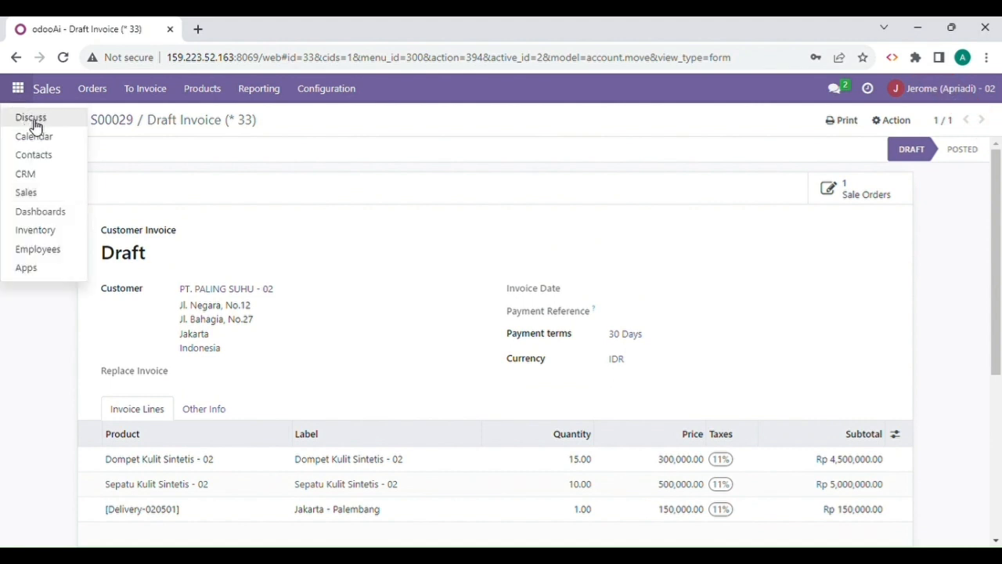
left_click(31, 119)
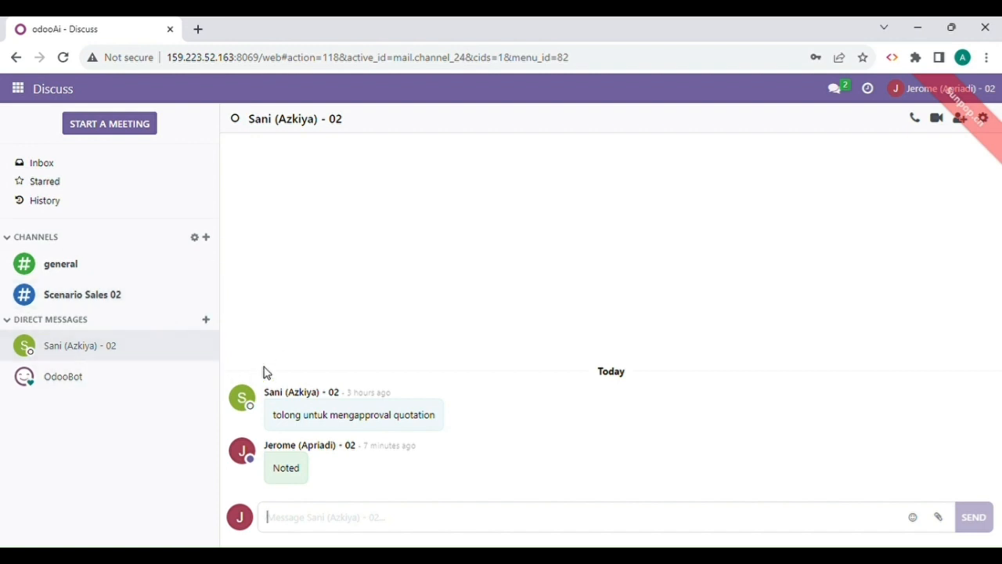
left_click(207, 320)
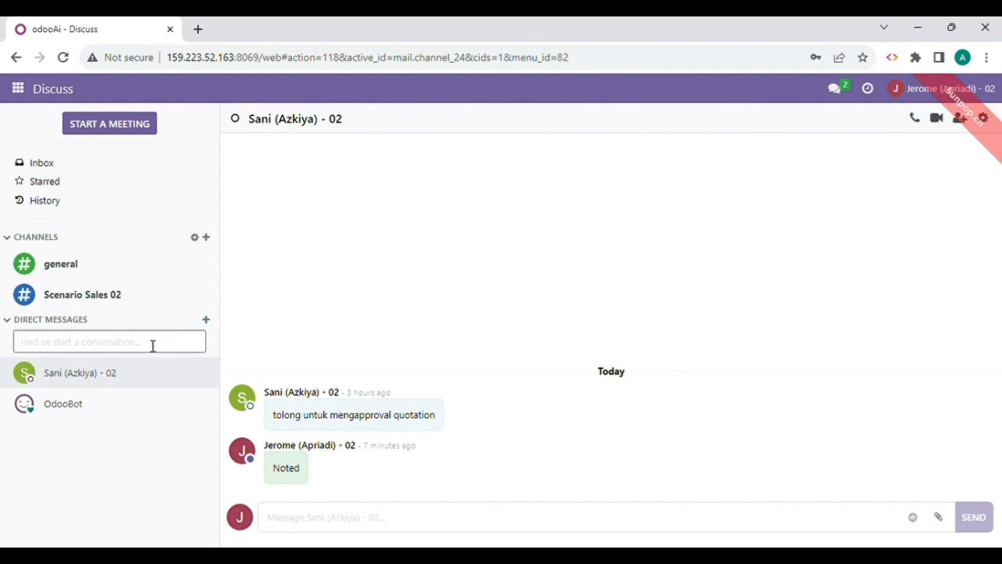
type("ken")
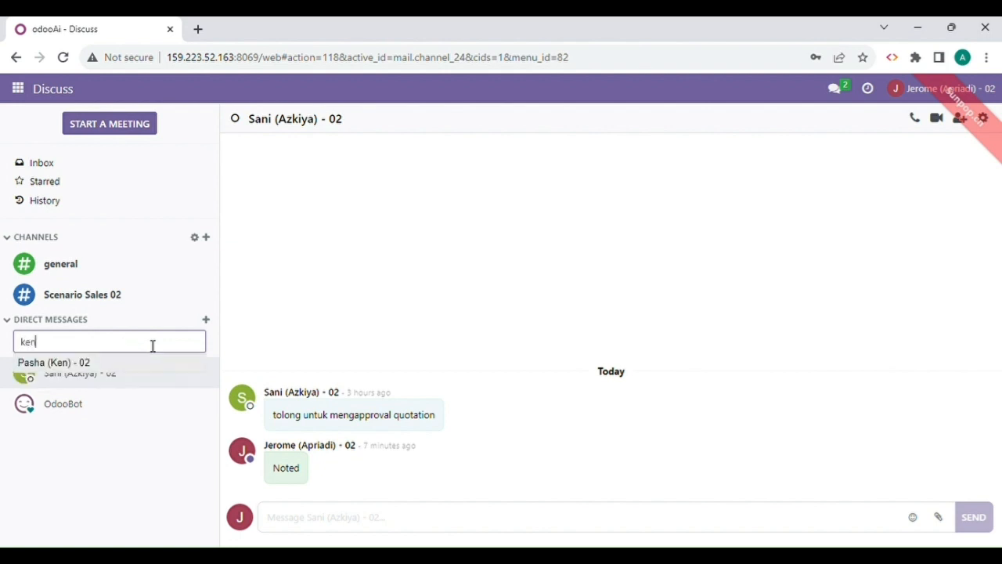
left_click(53, 363)
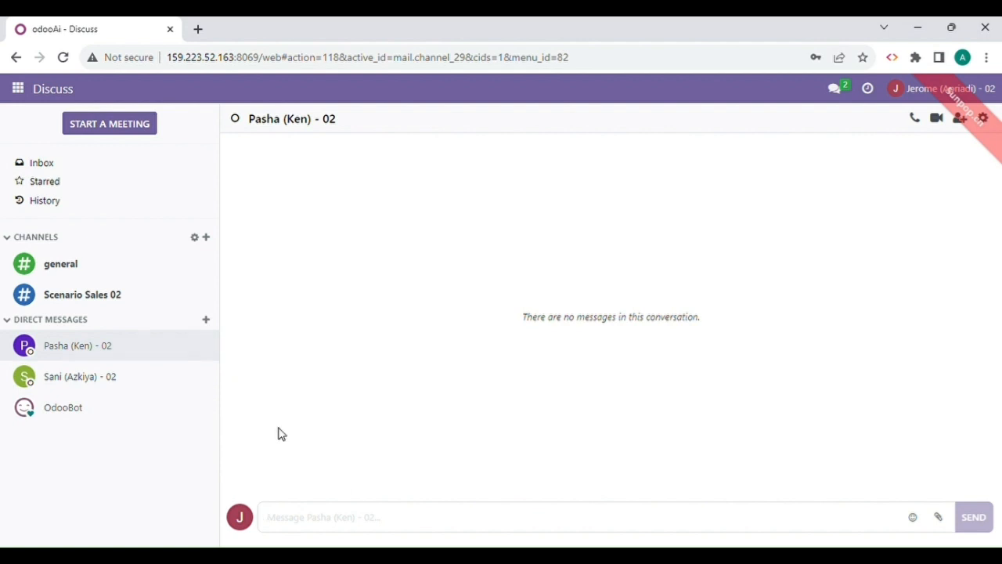
left_click(349, 523)
type("Tolong lakukan pengiriman barang dengan quotation S0009")
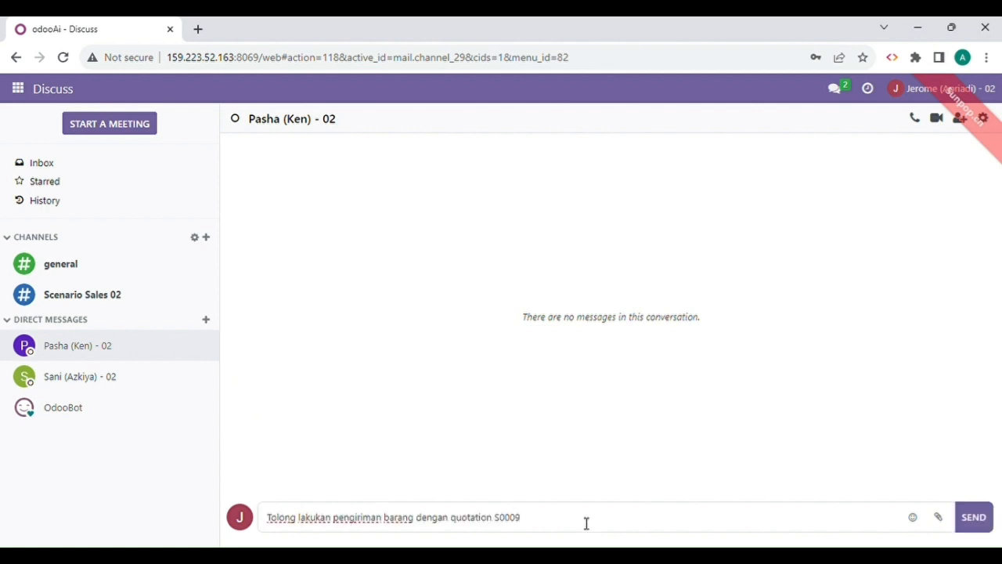
left_click(974, 518)
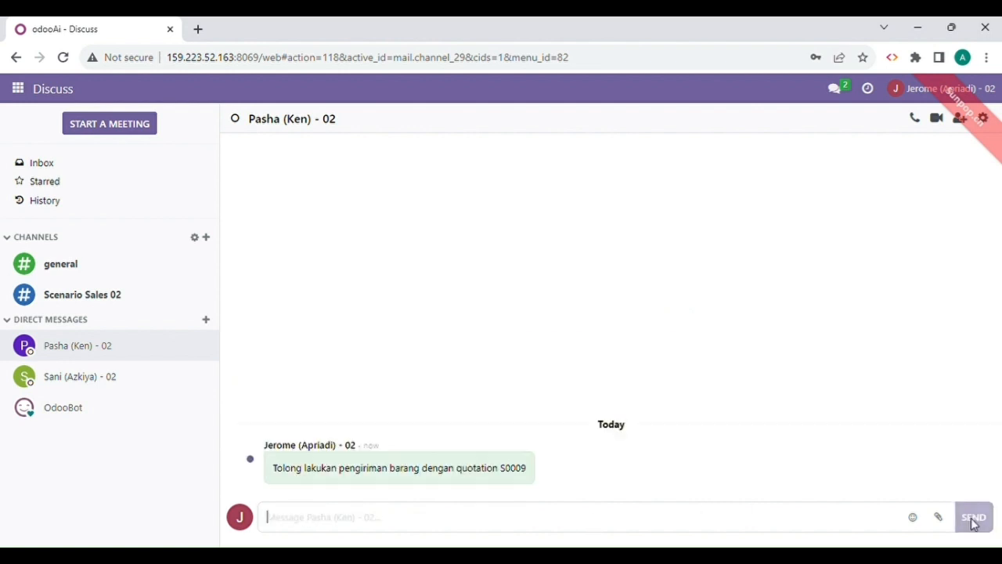